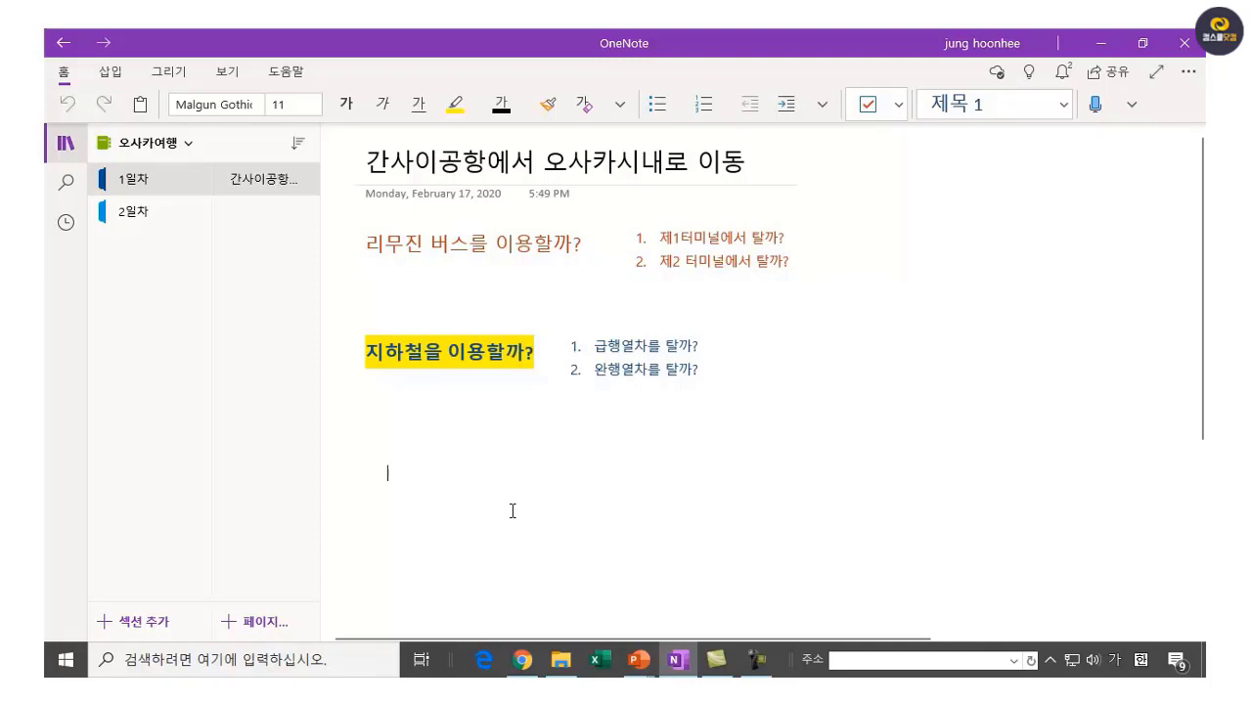
# Insert a blank 4×4 table from the Insert tab's Table grid.
pyautogui.click(111, 75)
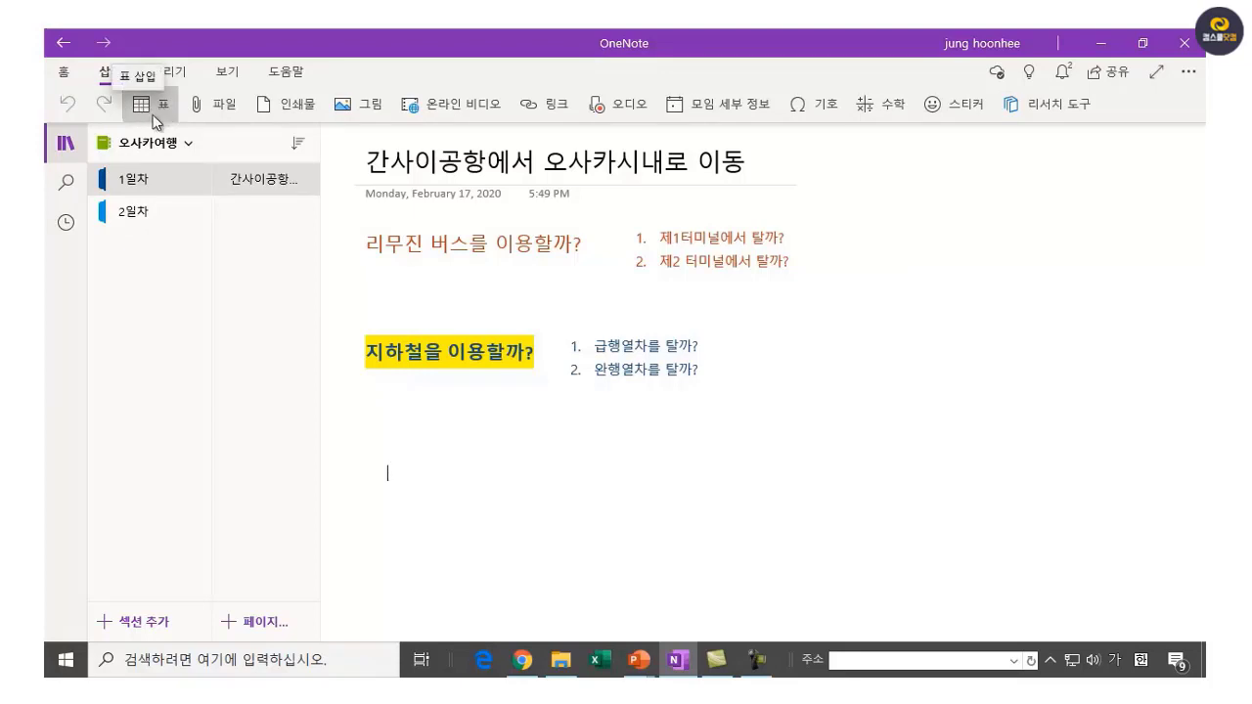
pyautogui.click(155, 109)
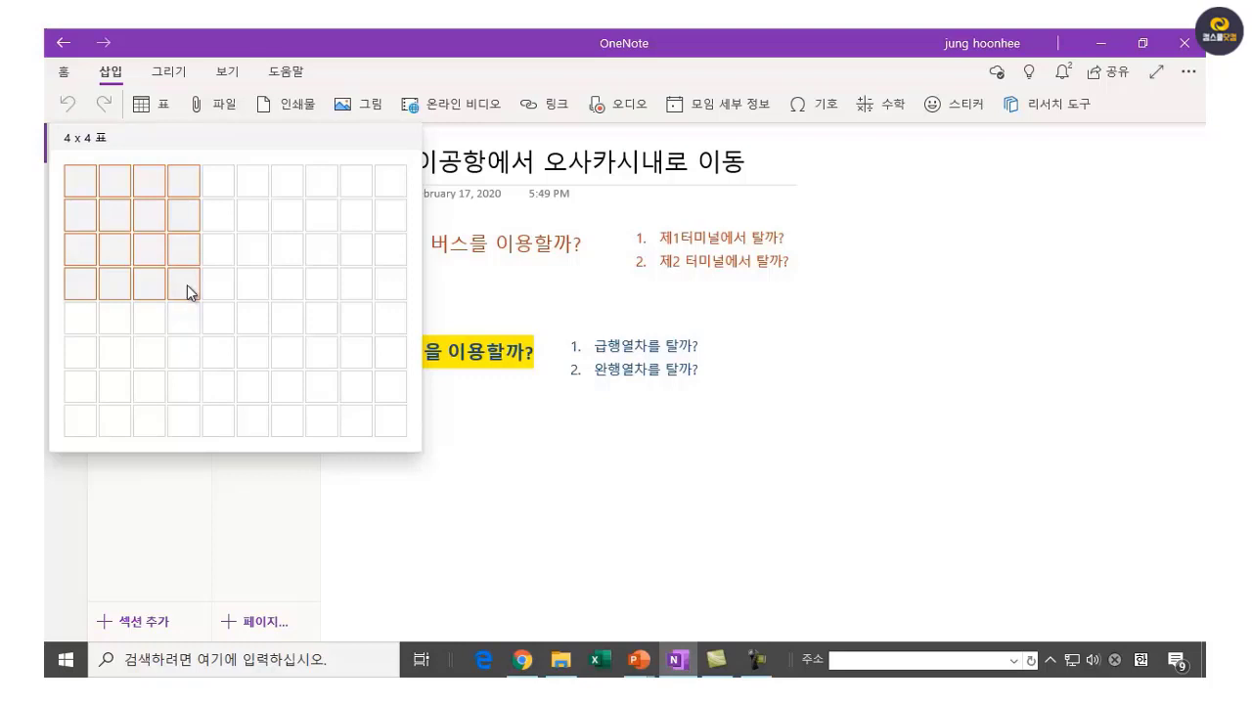
pyautogui.click(186, 284)
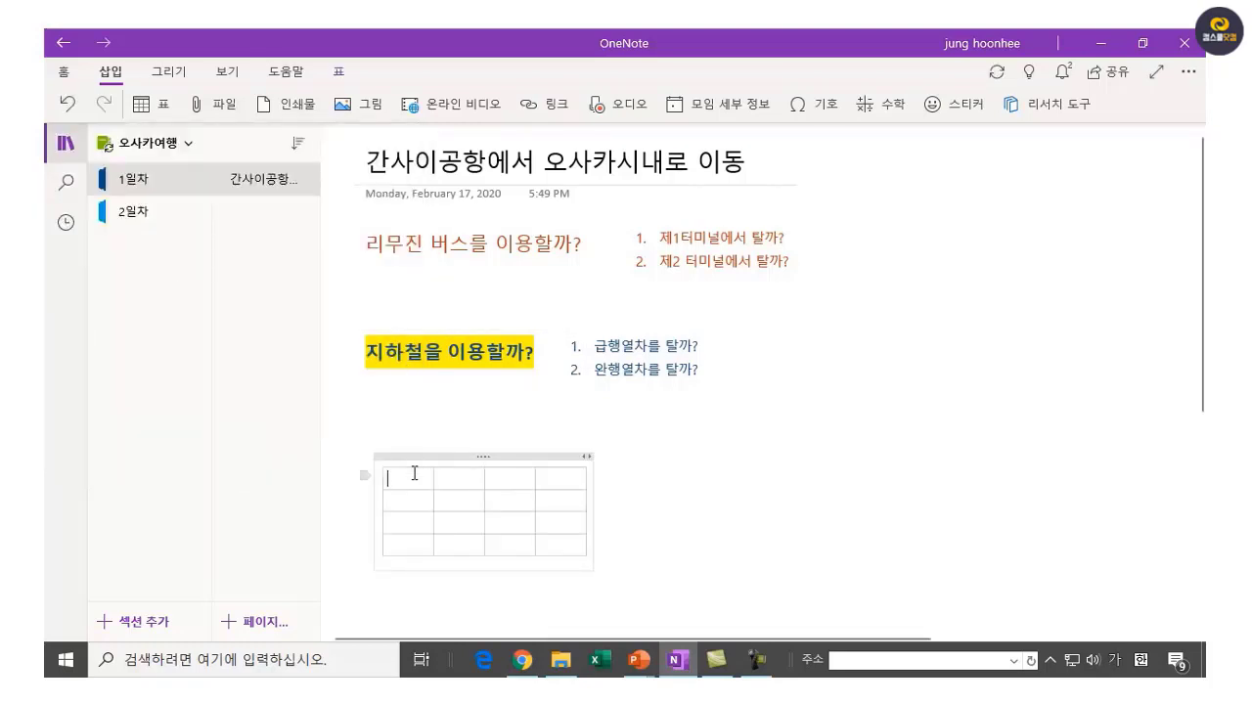
# Nudge the table right and type the caption '<난카이 공항철도 10:00대 운행시간표>' above it.
pyautogui.moveTo(423, 455); pyautogui.dragTo(451, 450)
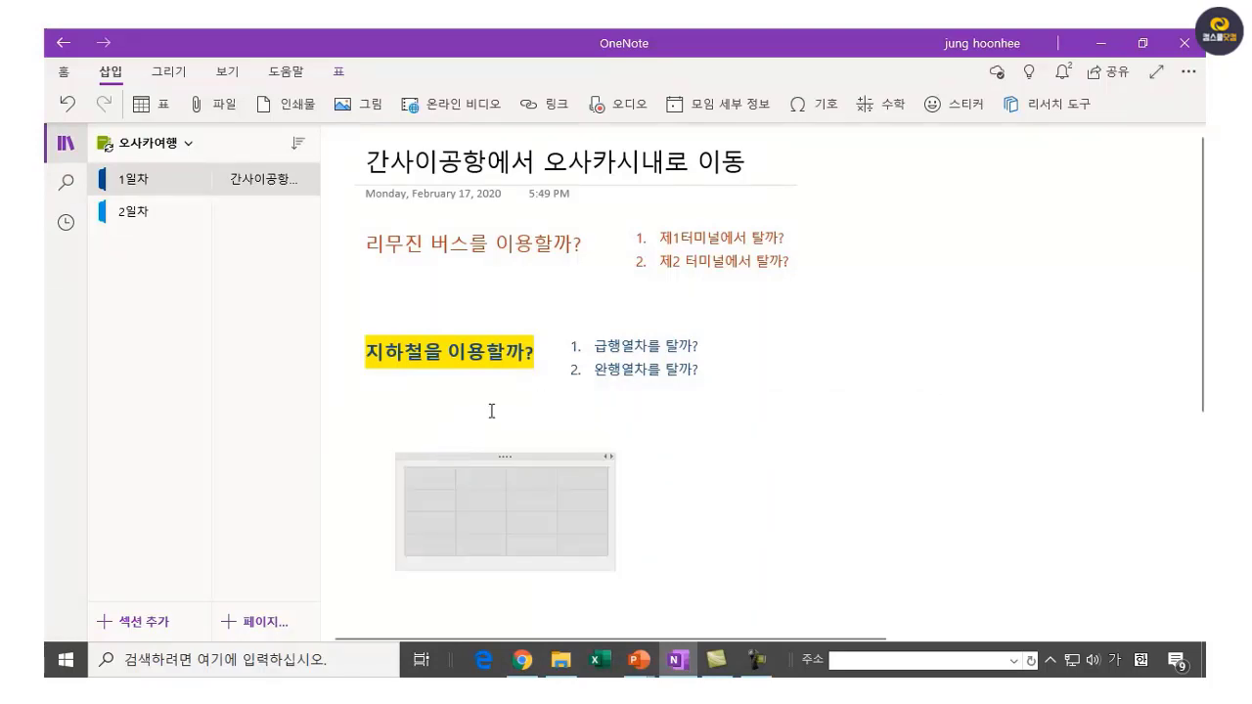
pyautogui.click(395, 436)
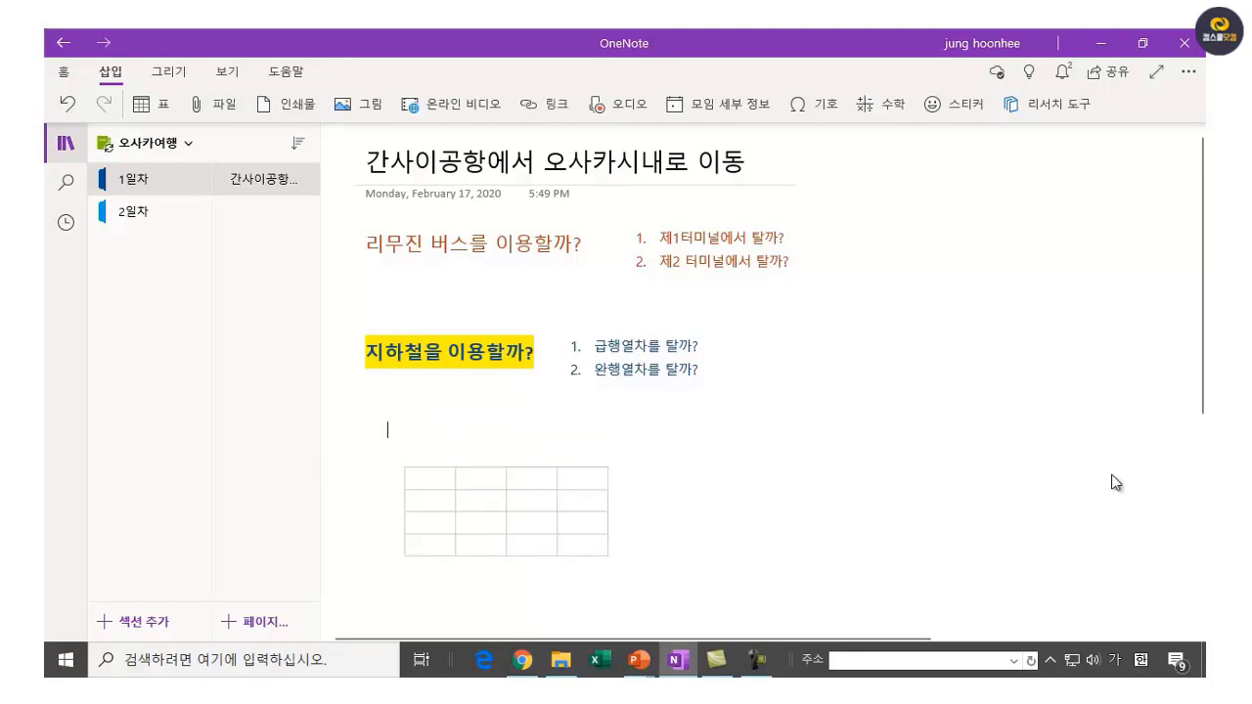
pyautogui.write('<')
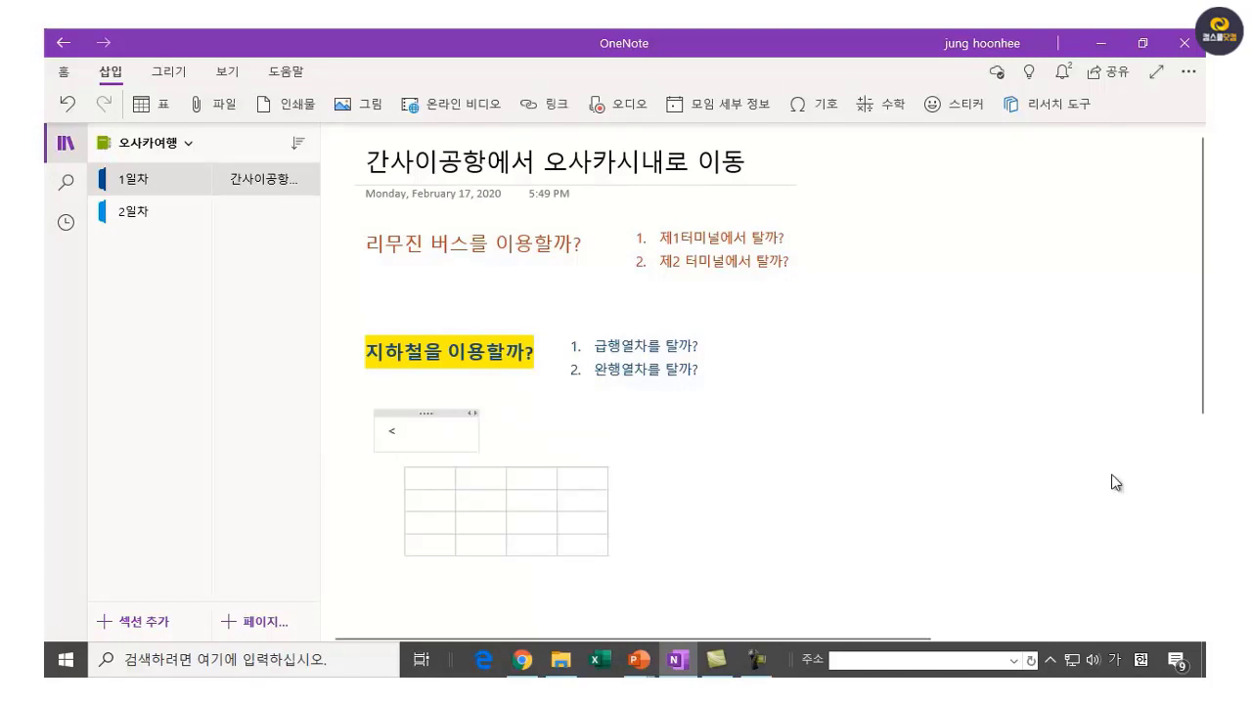
pyautogui.write('나나')
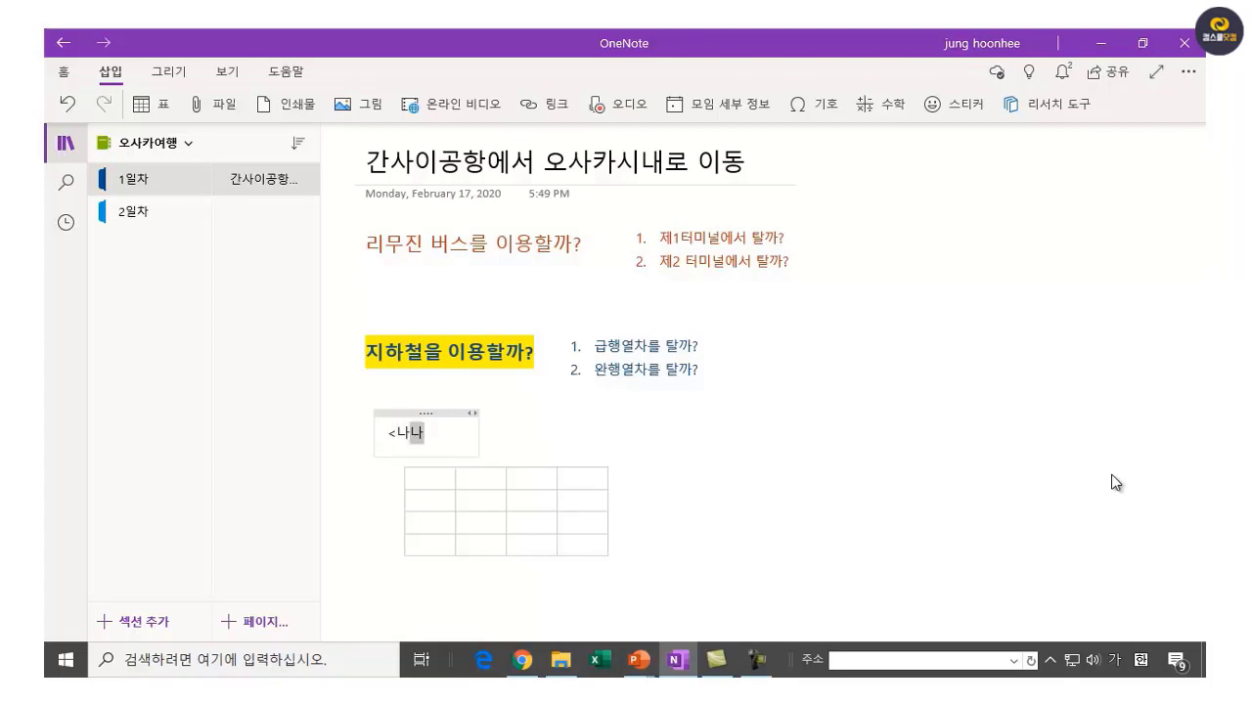
pyautogui.press('BackSpace')
pyautogui.press('BackSpace')
pyautogui.press('BackSpace')
pyautogui.write('난킹')
pyautogui.write('이')
pyautogui.press('BackSpace')
pyautogui.press('BackSpace')
pyautogui.press('BackSpace')
pyautogui.write('카이 고ㅇ항철도')
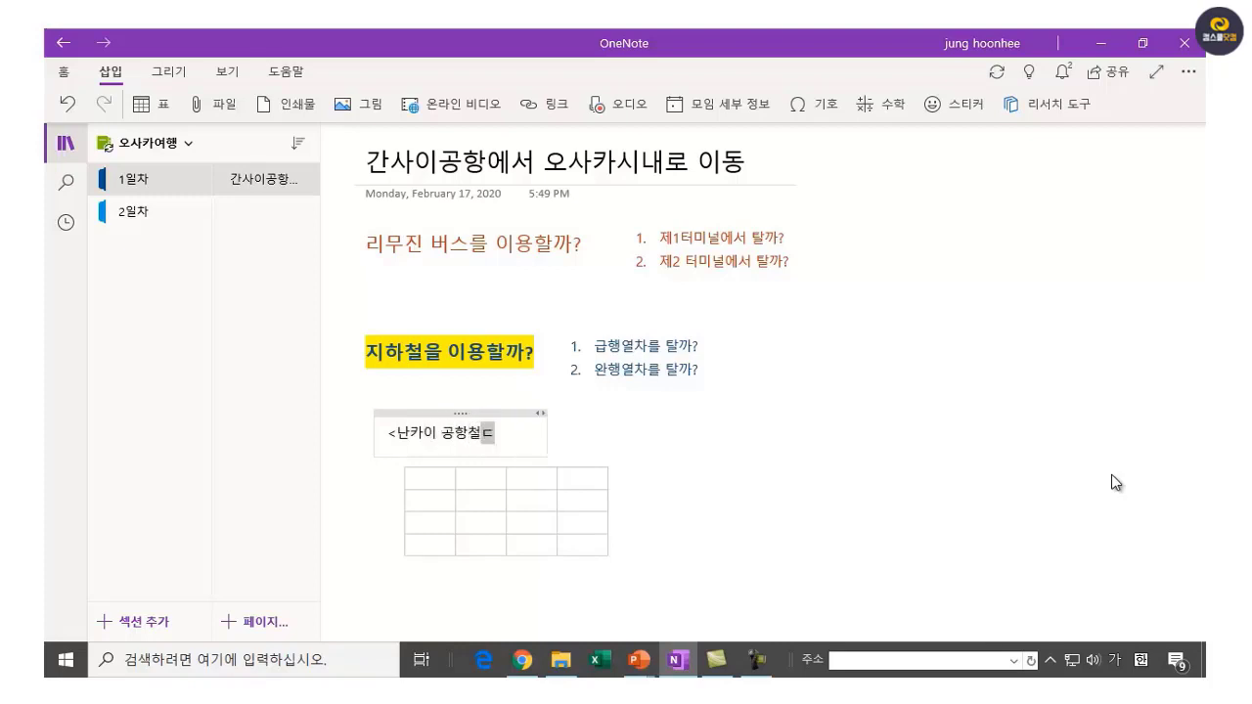
pyautogui.write(' 10:')
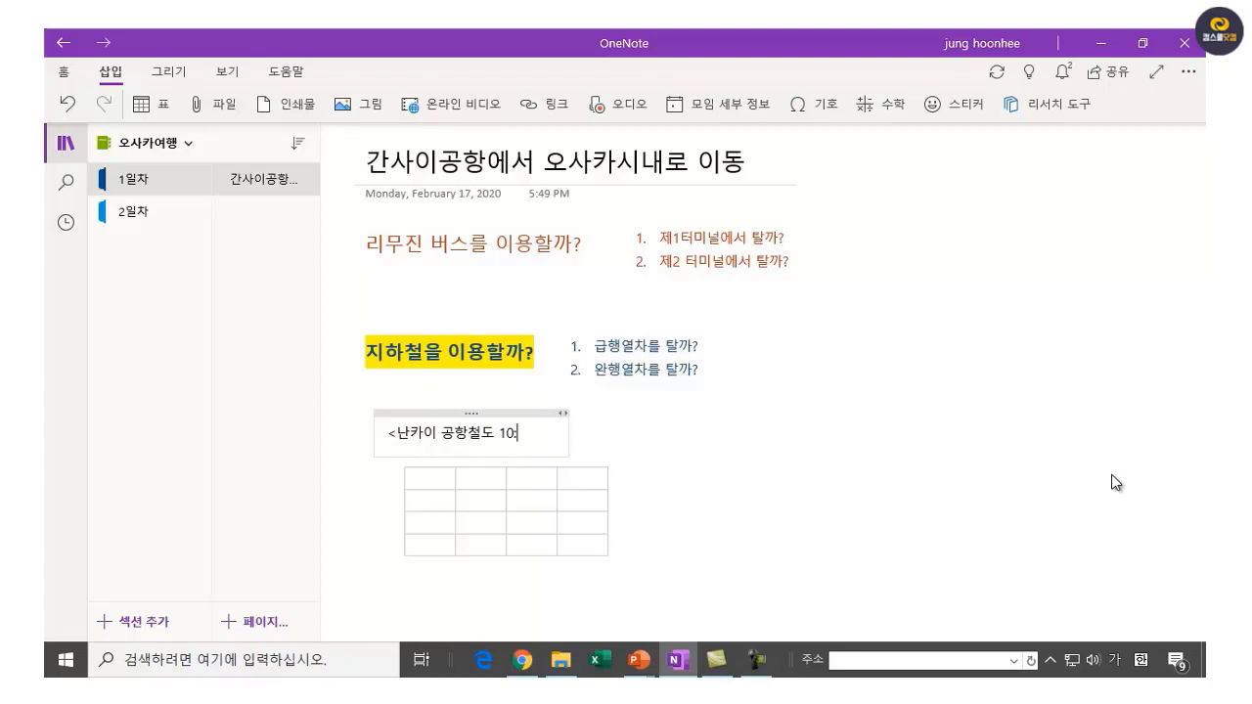
pyautogui.write('00')
pyautogui.write('댕')
pyautogui.write('에 ')
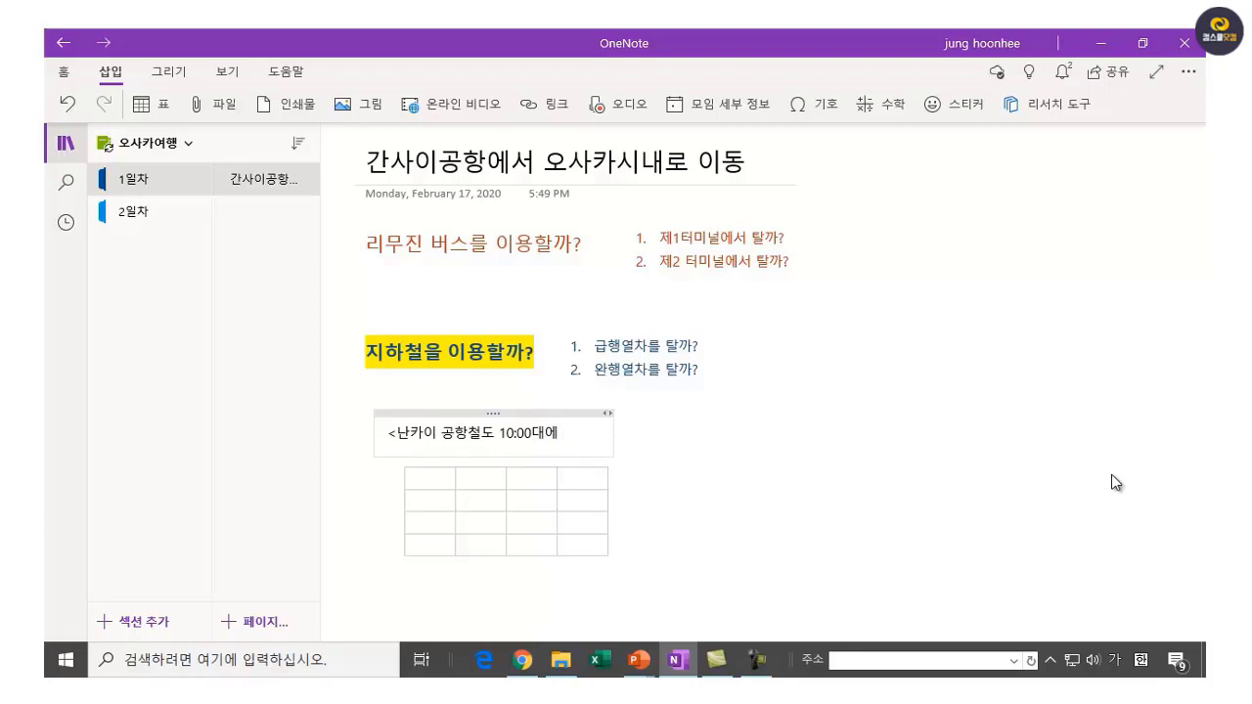
pyautogui.write('운행시간')
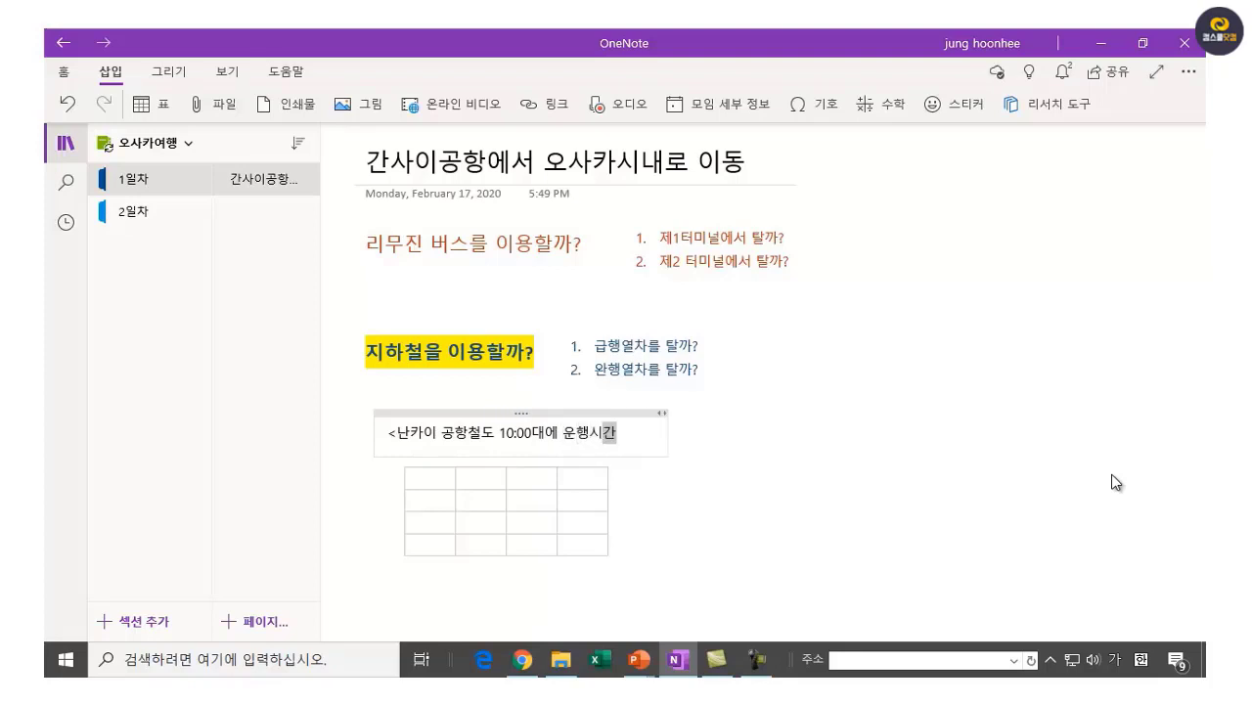
pyautogui.write('표')
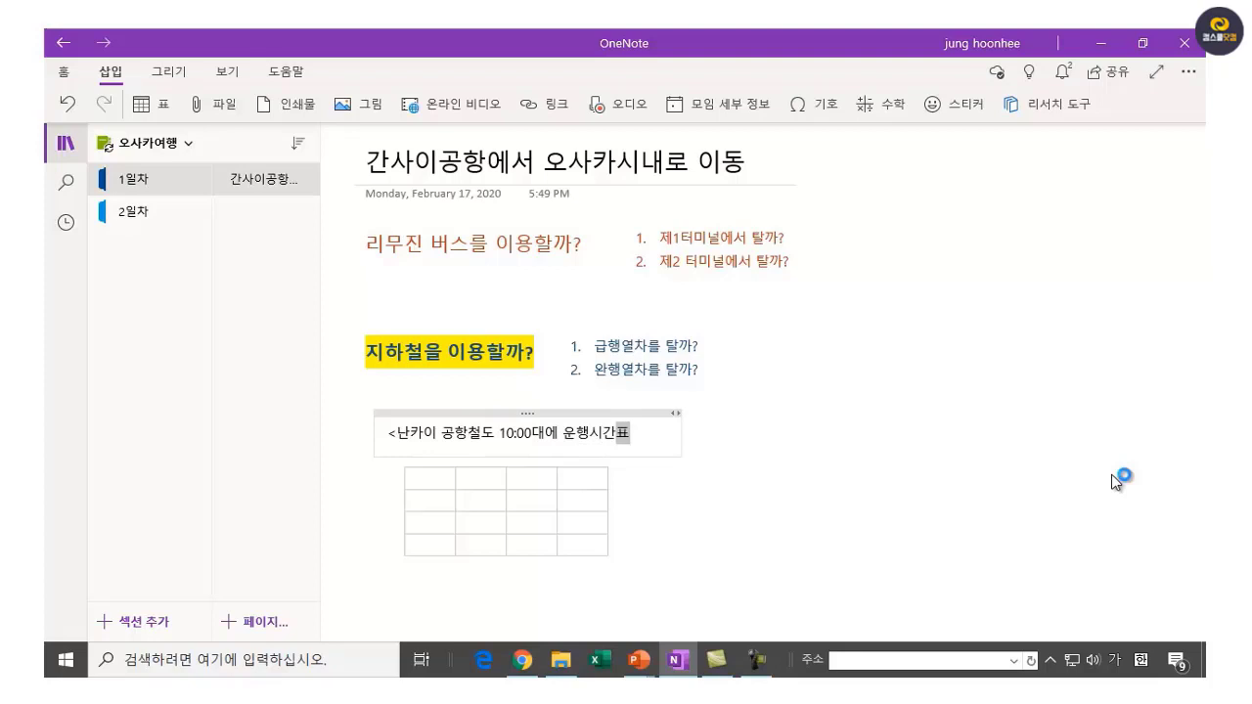
pyautogui.write('>')
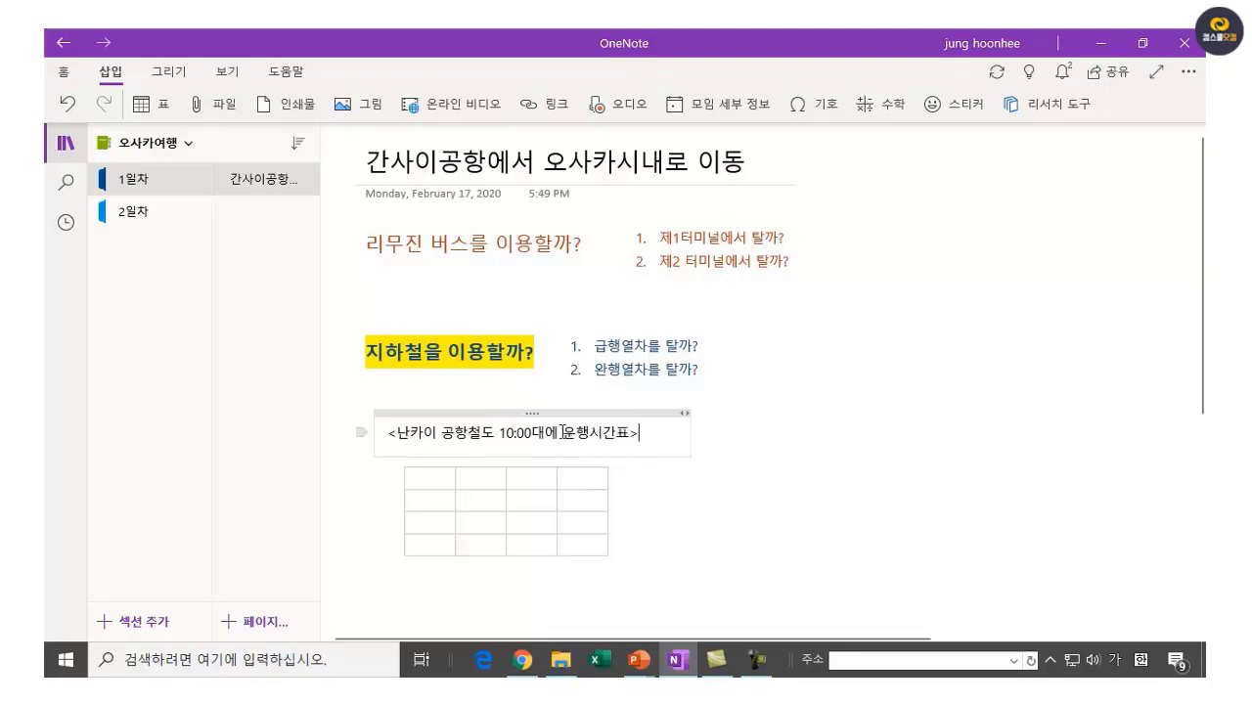
pyautogui.press('BackSpace')
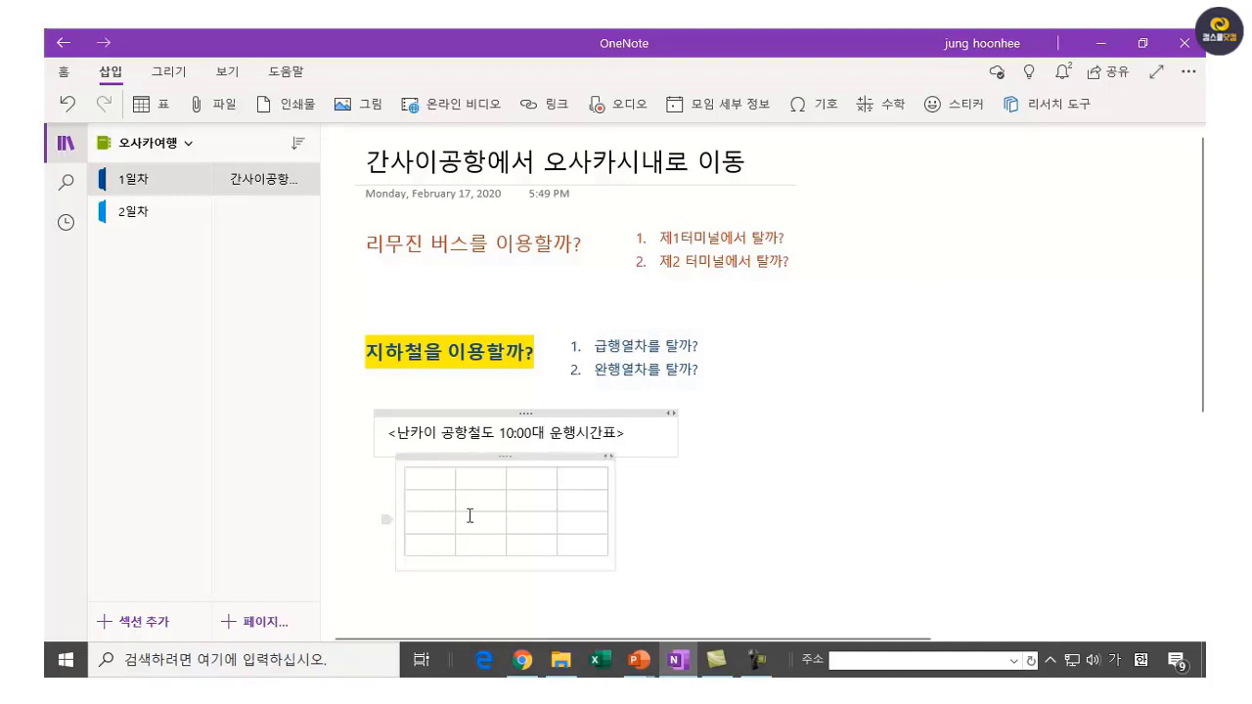
# Enter the header cells 구분, 간사이공항 출발, 신이마미야 and 난바 across the first row.
pyautogui.click(418, 476)
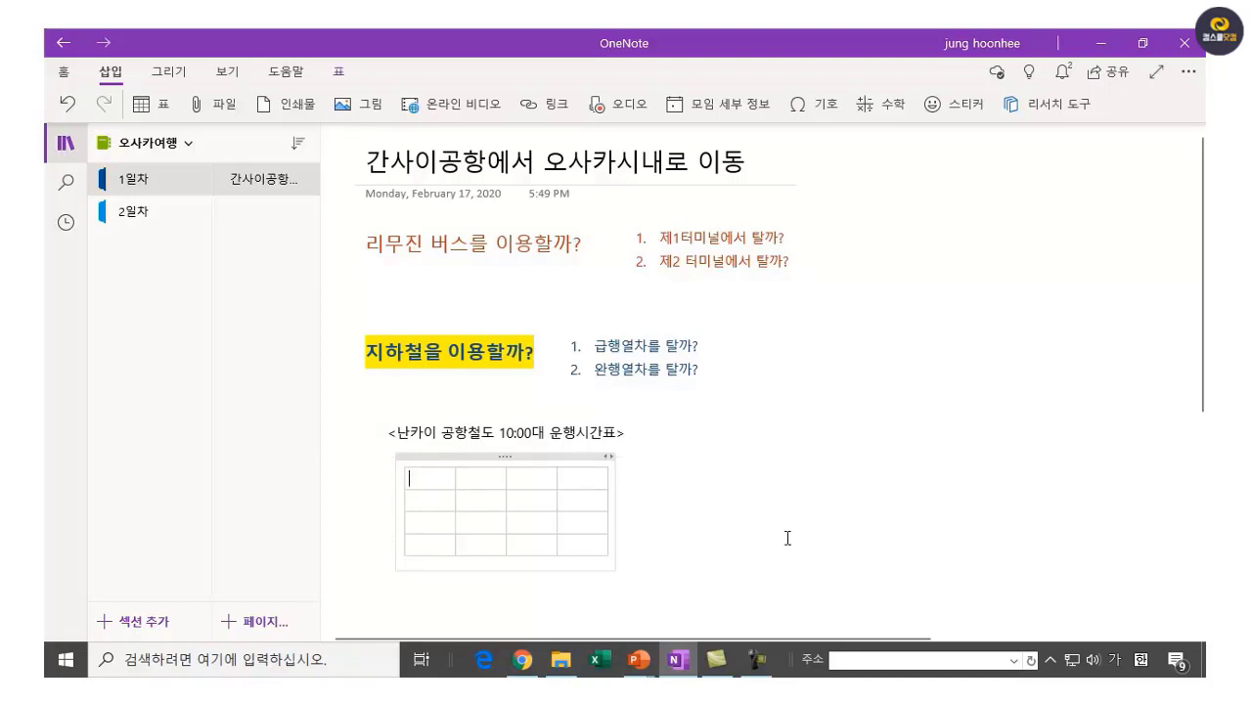
pyautogui.write('구분')
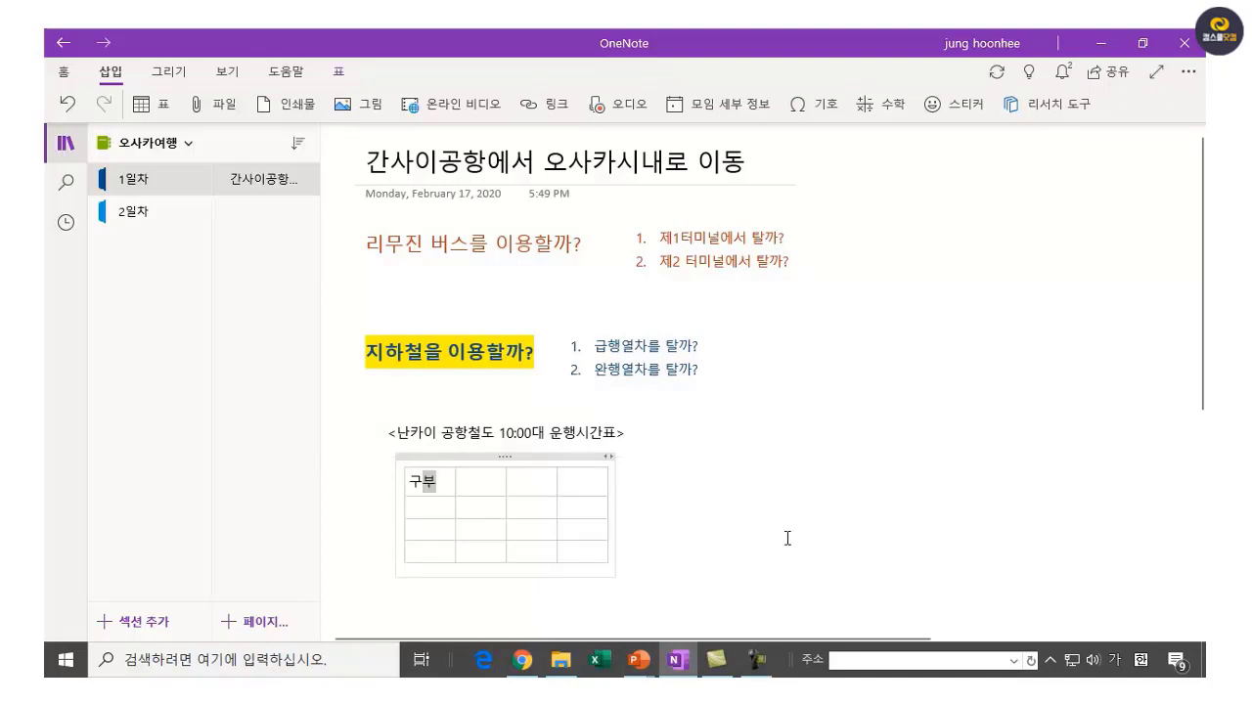
pyautogui.press('Tab')
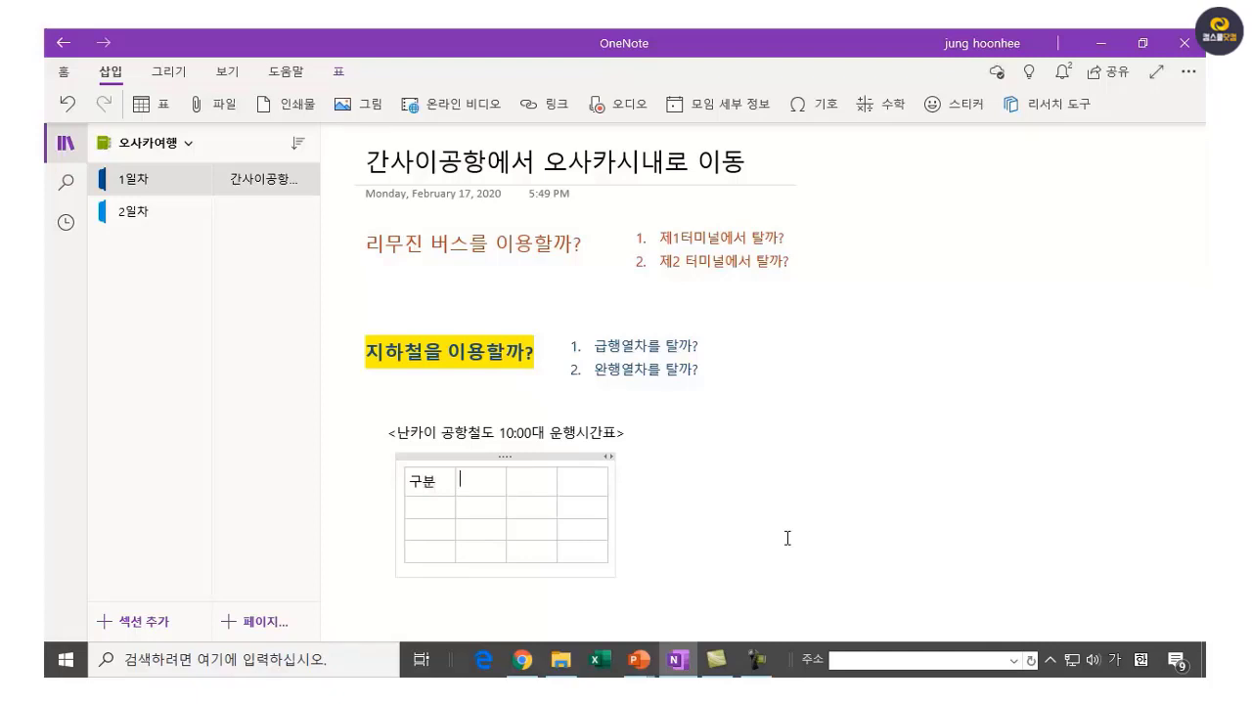
pyautogui.write('간사이공')
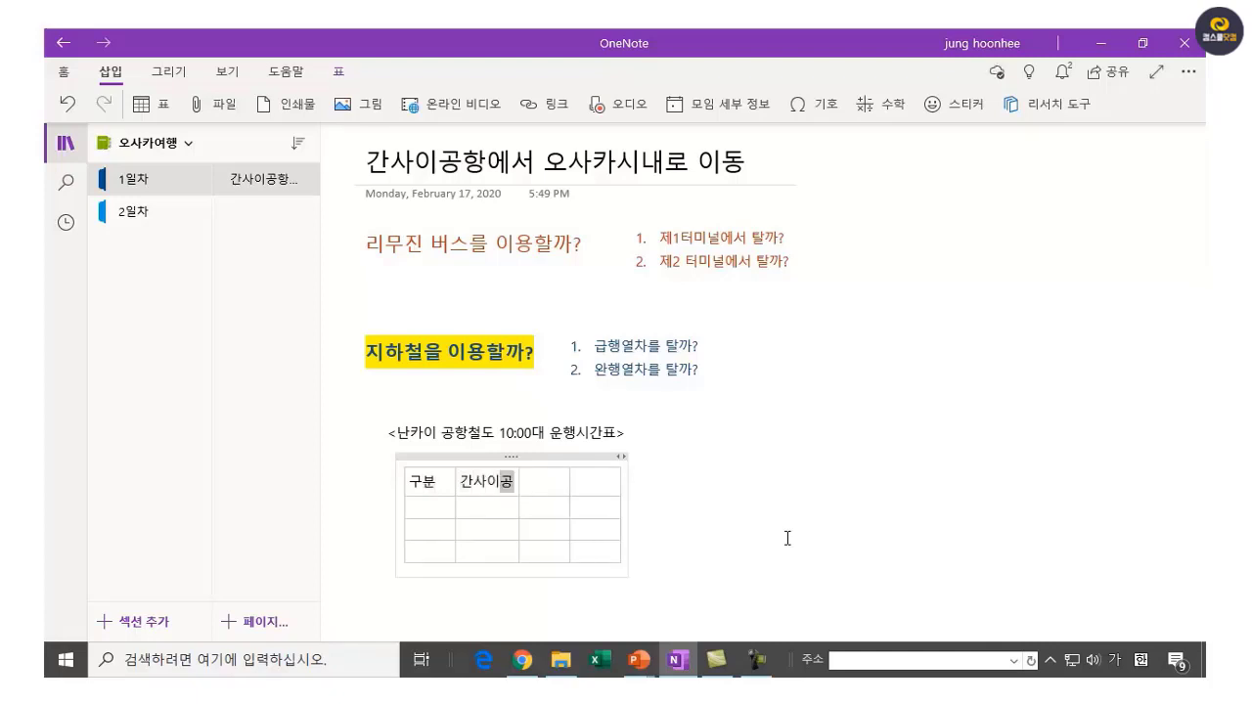
pyautogui.write('항 출발')
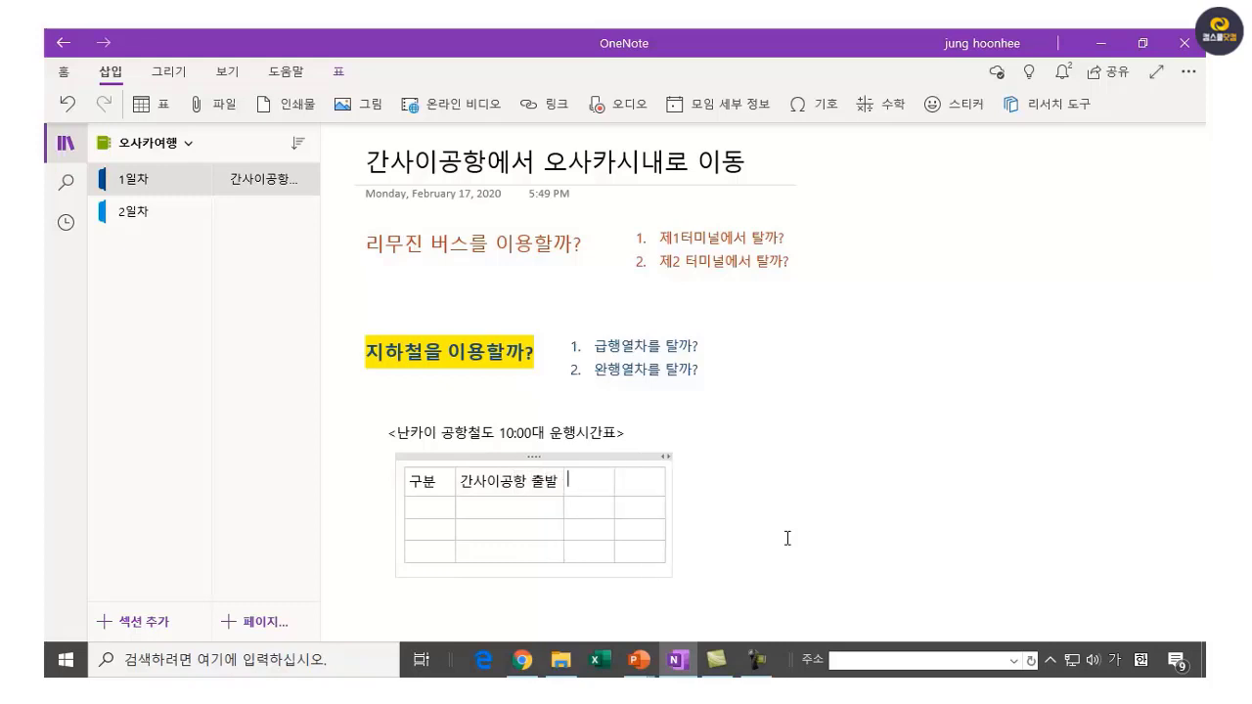
pyautogui.press('Tab')
pyautogui.write('신이마')
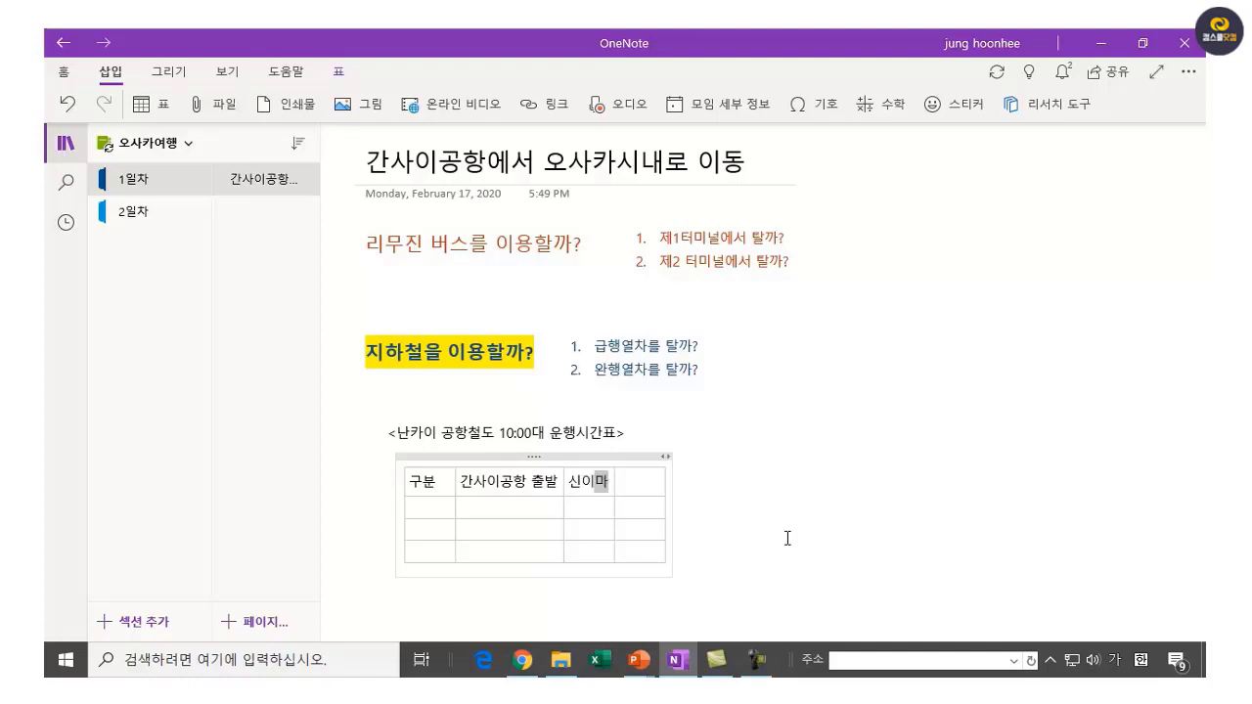
pyautogui.write('미야')
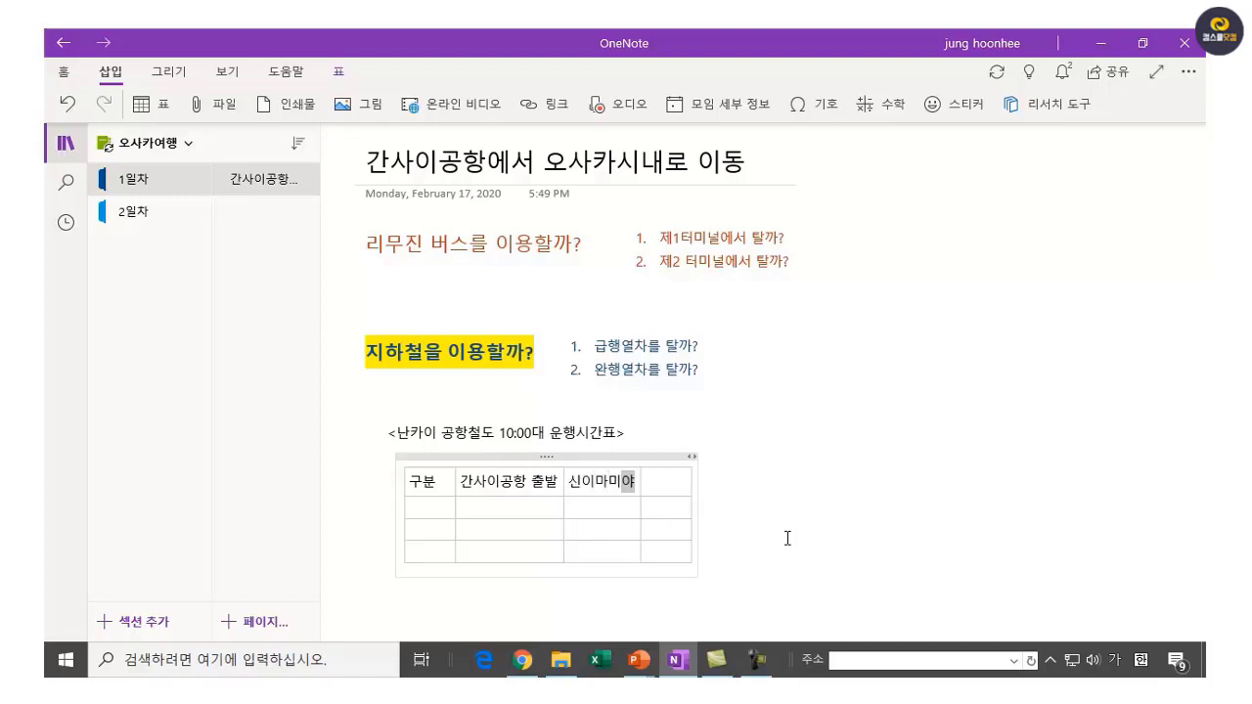
pyautogui.press('Tab')
pyautogui.write('난바')
pyautogui.press('Down')
pyautogui.press('Left')
pyautogui.press('Left')
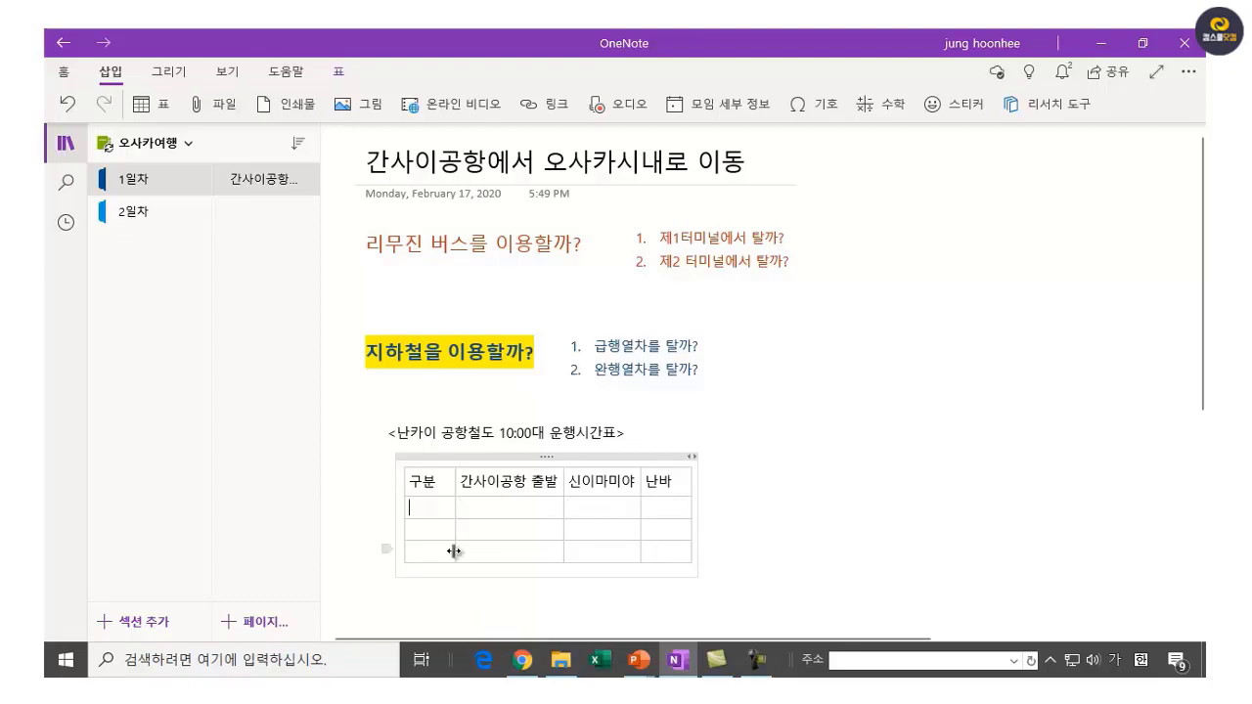
# Label the three service rows 라피트, 공항급행 and 공항급행.
pyautogui.write('라피트')
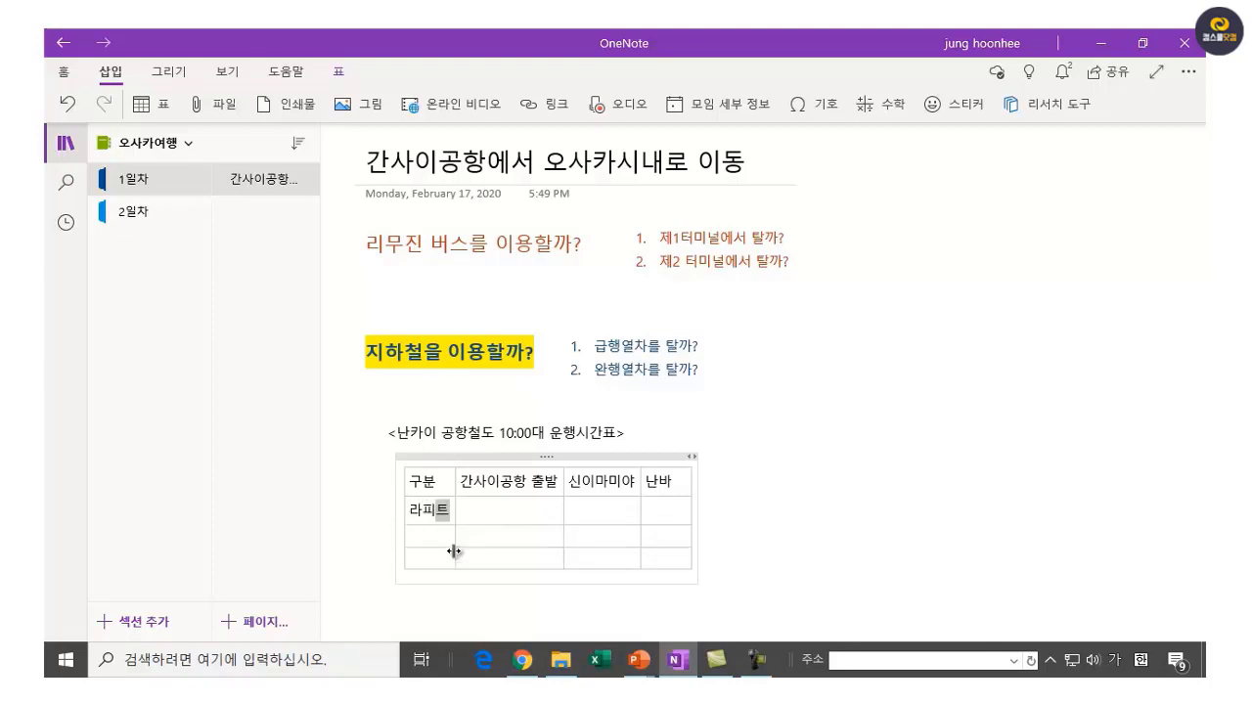
pyautogui.press('Down')
pyautogui.write('공항급행')
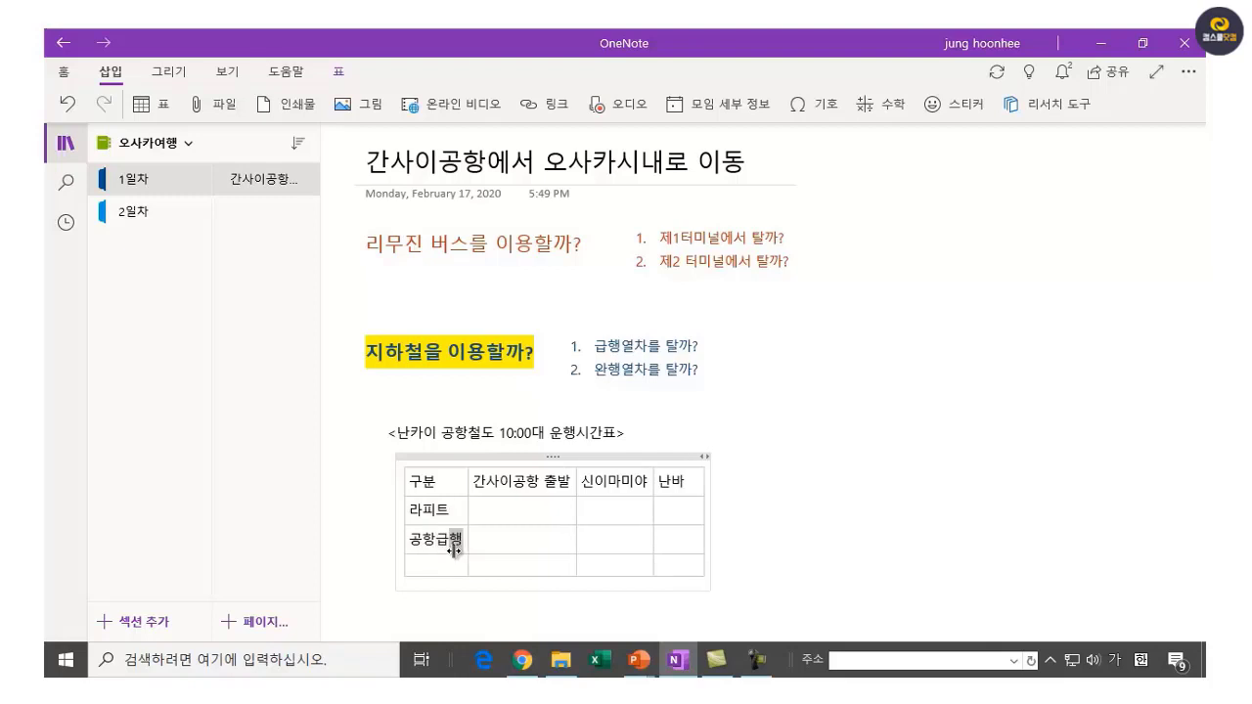
pyautogui.press('Down')
pyautogui.write('공항급해')
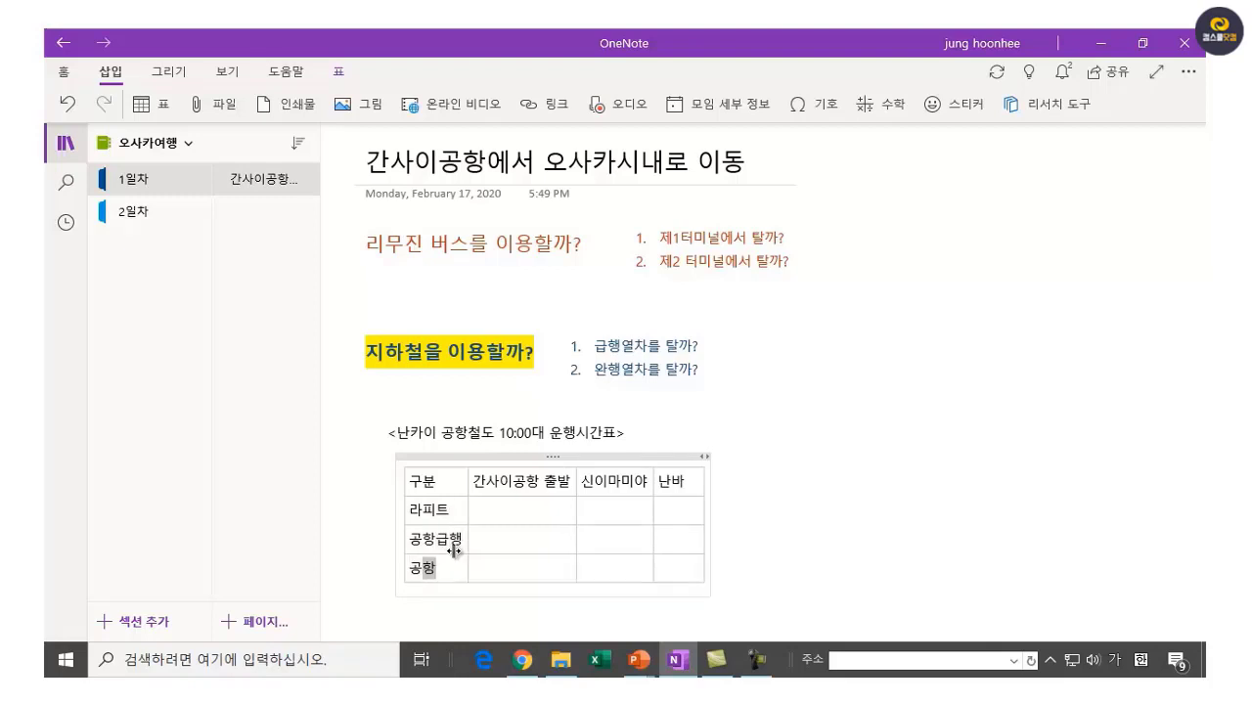
pyautogui.write('ㅇ')
pyautogui.press('Tab')
pyautogui.press('Up')
pyautogui.press('Up')
# Fill the 라피트 row with times 10:05, 10:43 and 10:46.
pyautogui.press('Tab')
pyautogui.write('10')
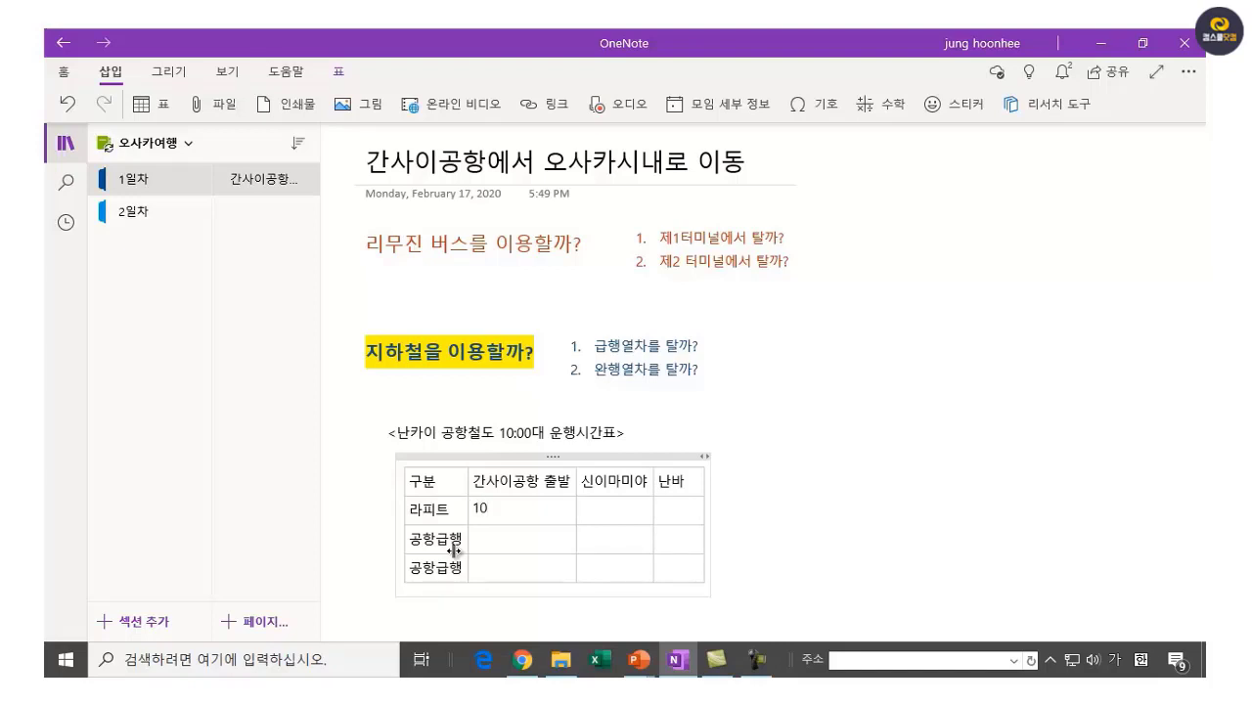
pyautogui.write('ㅅ05')
pyautogui.press('Tab')
pyautogui.write('10:43')
pyautogui.write('10:46')
pyautogui.press('Down')
pyautogui.press('Left')
pyautogui.press('Left')
# Fill the 공항급행 rows with 10:12/10:54/10:57 and 10:26/11:08/11:11.
pyautogui.write('10:12')
pyautogui.press('Tab')
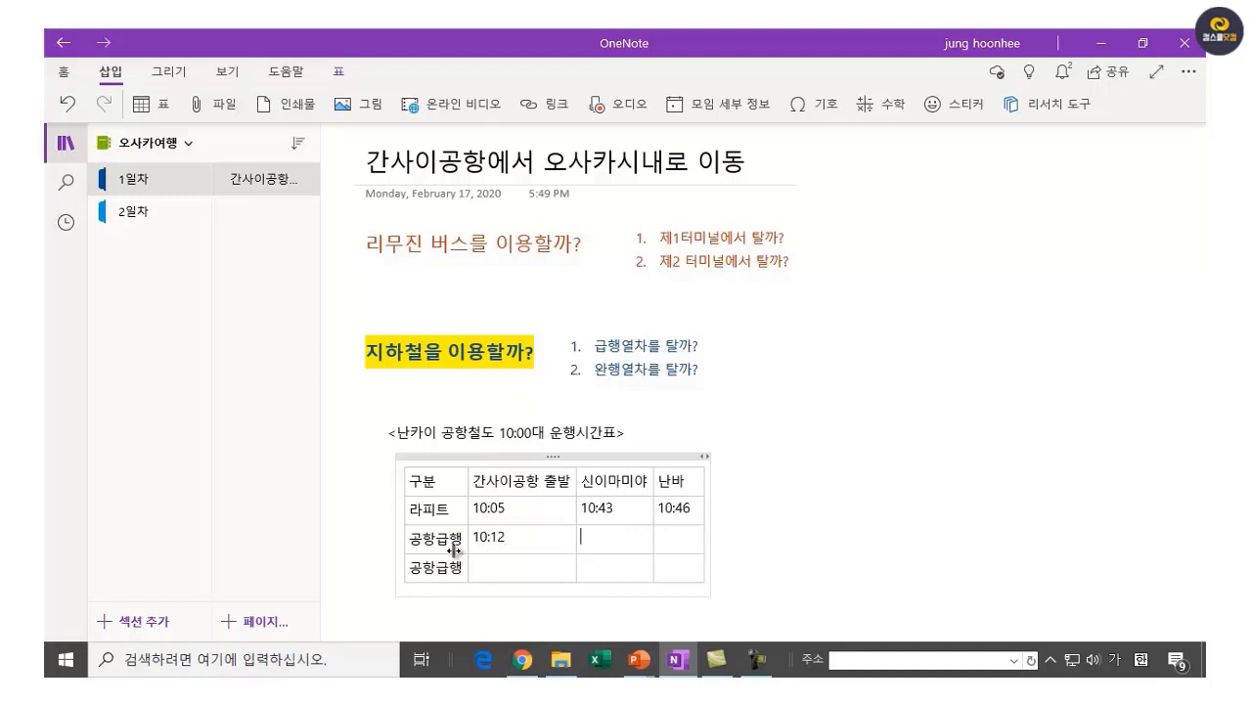
pyautogui.write('10:54')
pyautogui.press('Tab')
pyautogui.write('10')
pyautogui.write(':57')
pyautogui.write('10')
pyautogui.write(':26')
pyautogui.press('Tab')
pyautogui.write('11:0')
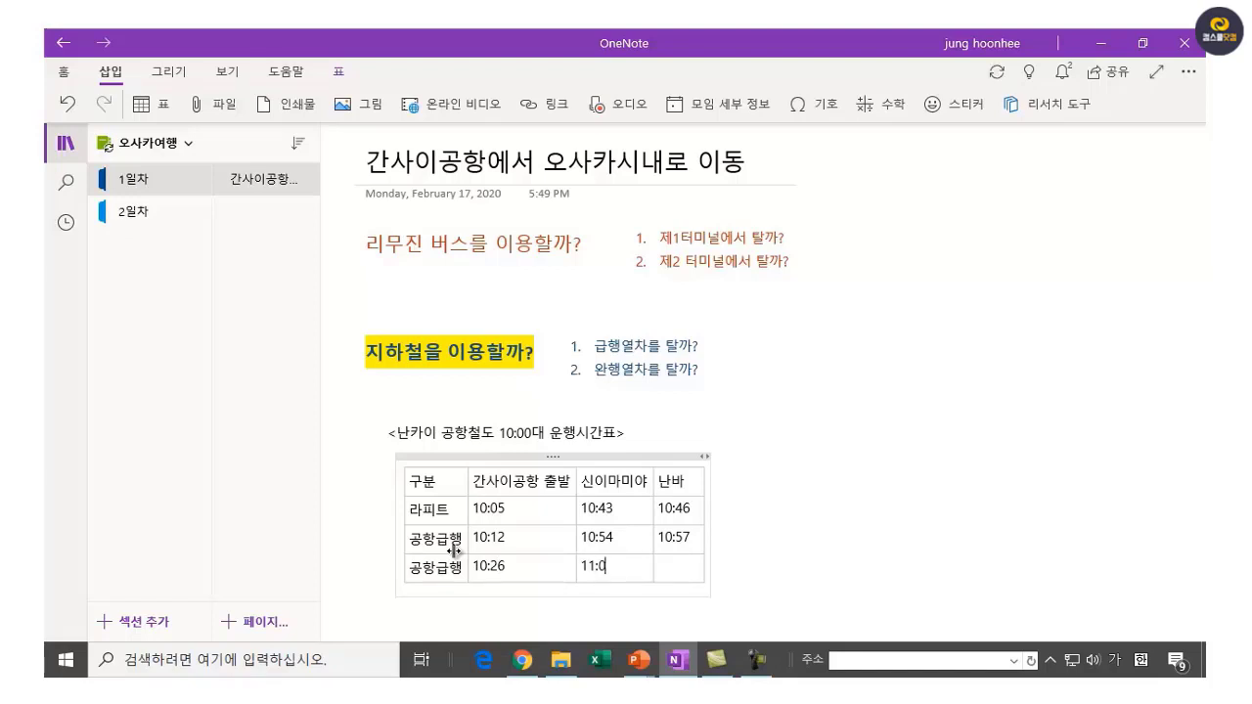
pyautogui.write('8')
pyautogui.press('Tab')
pyautogui.write('11:11')
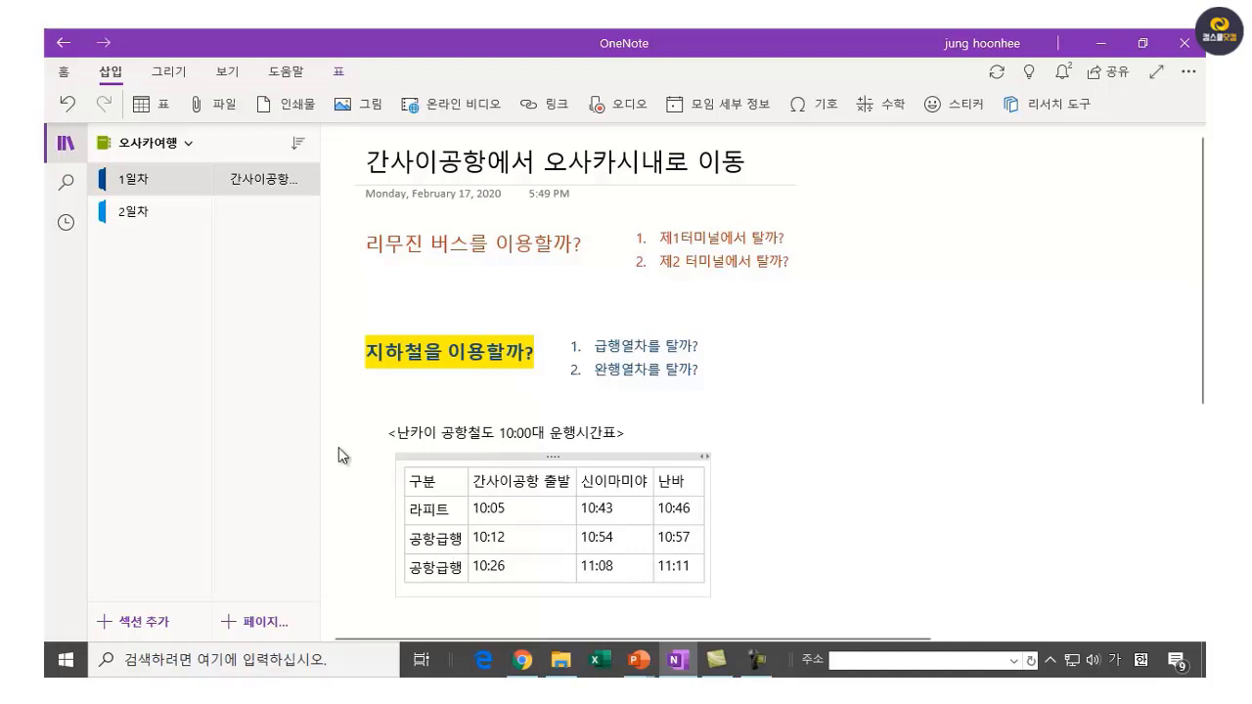
# Insert a new empty row below the timetable's last row.
pyautogui.click(807, 512)
pyautogui.click(527, 510)
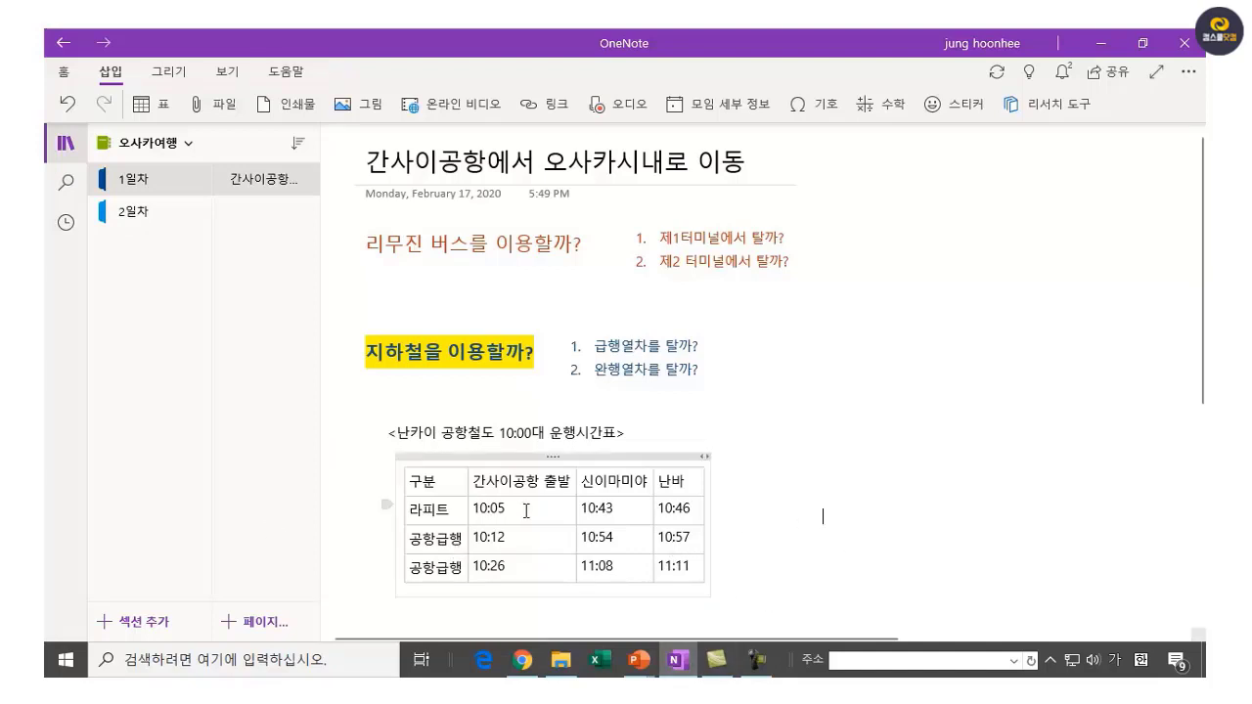
pyautogui.click(823, 538)
pyautogui.click(812, 522)
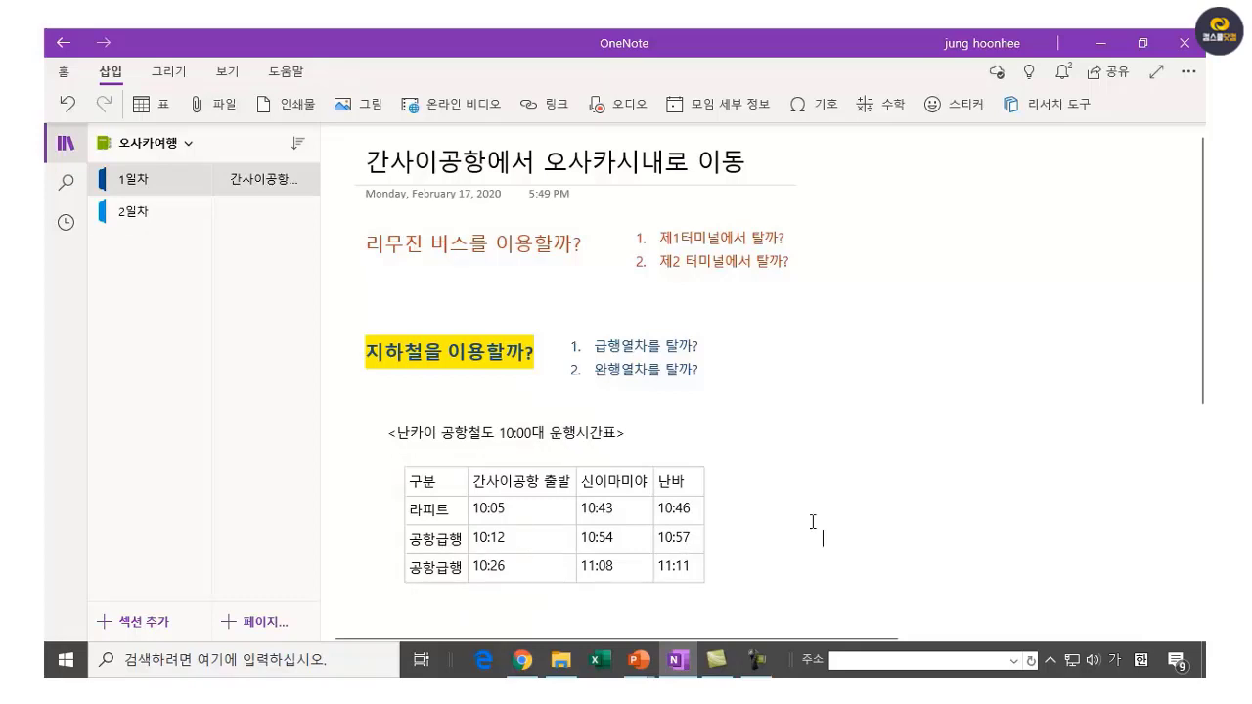
pyautogui.click(446, 572)
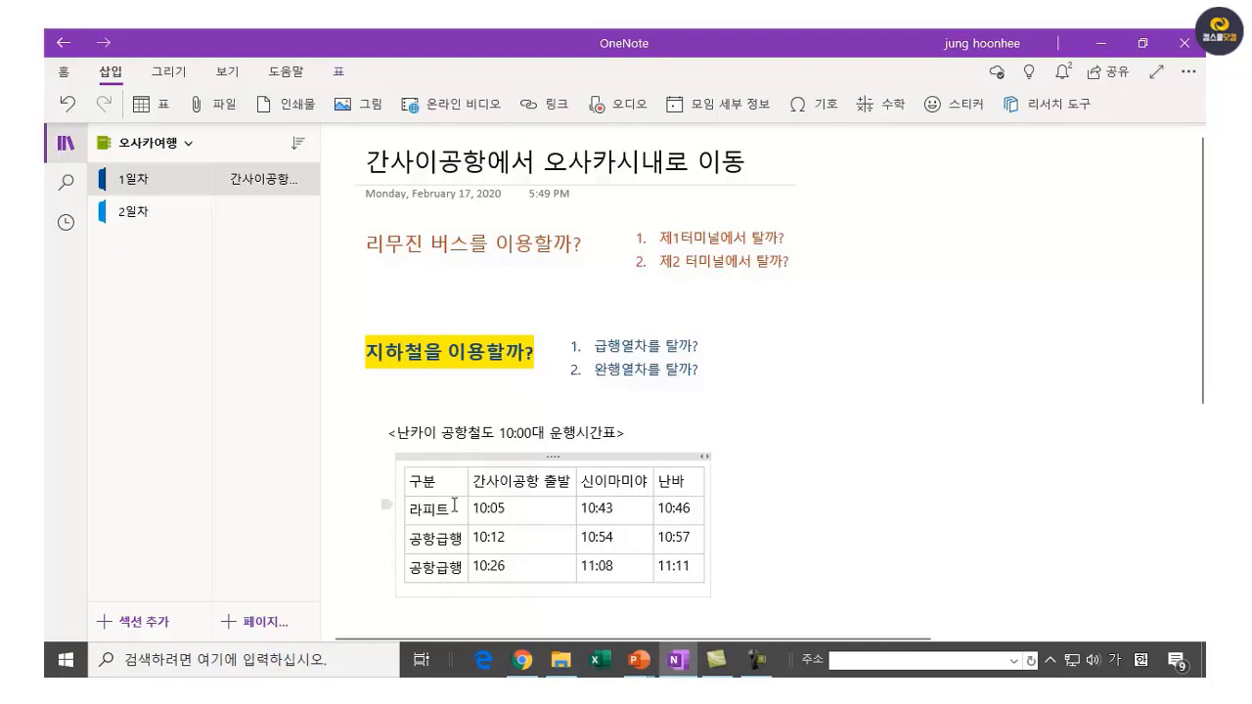
pyautogui.rightClick(449, 567)
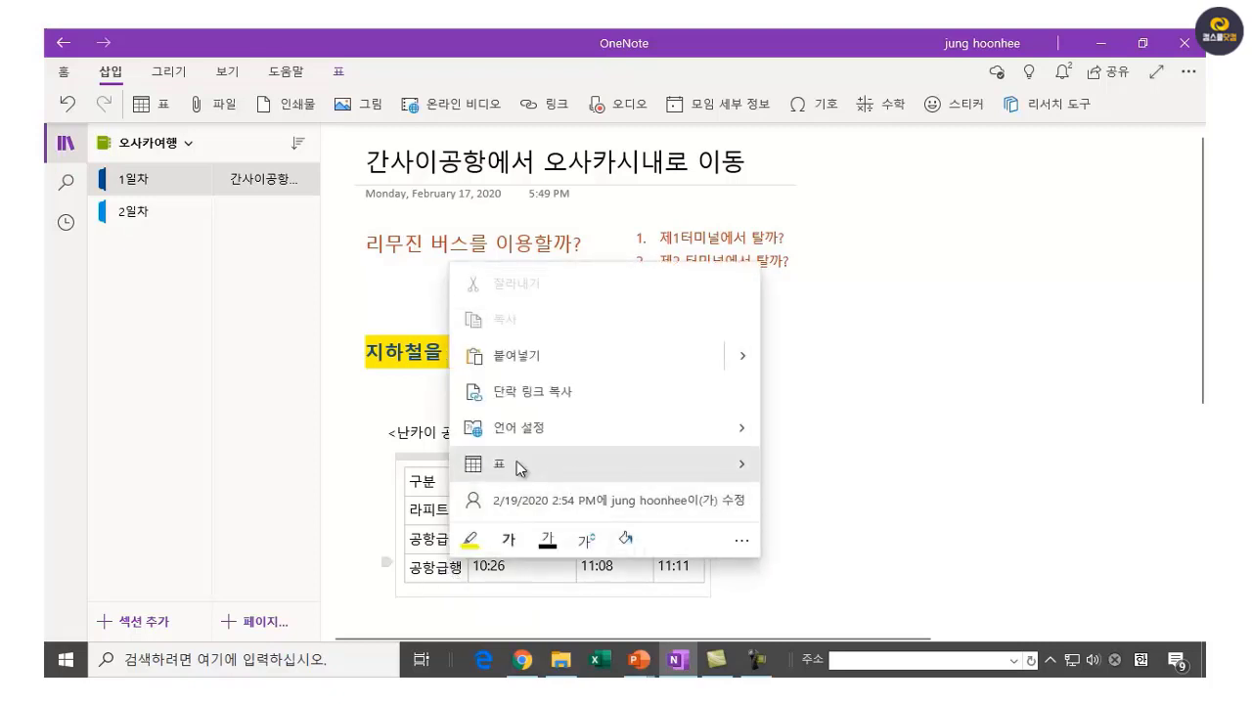
pyautogui.click(742, 468)
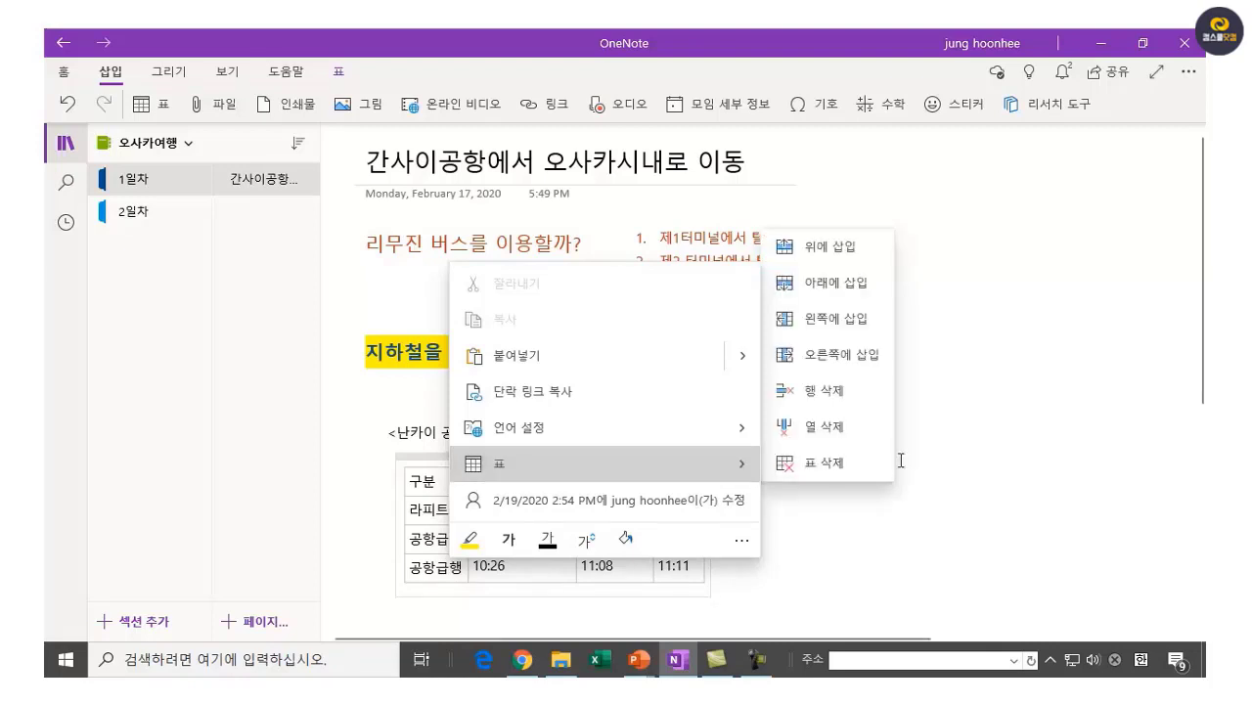
pyautogui.click(834, 284)
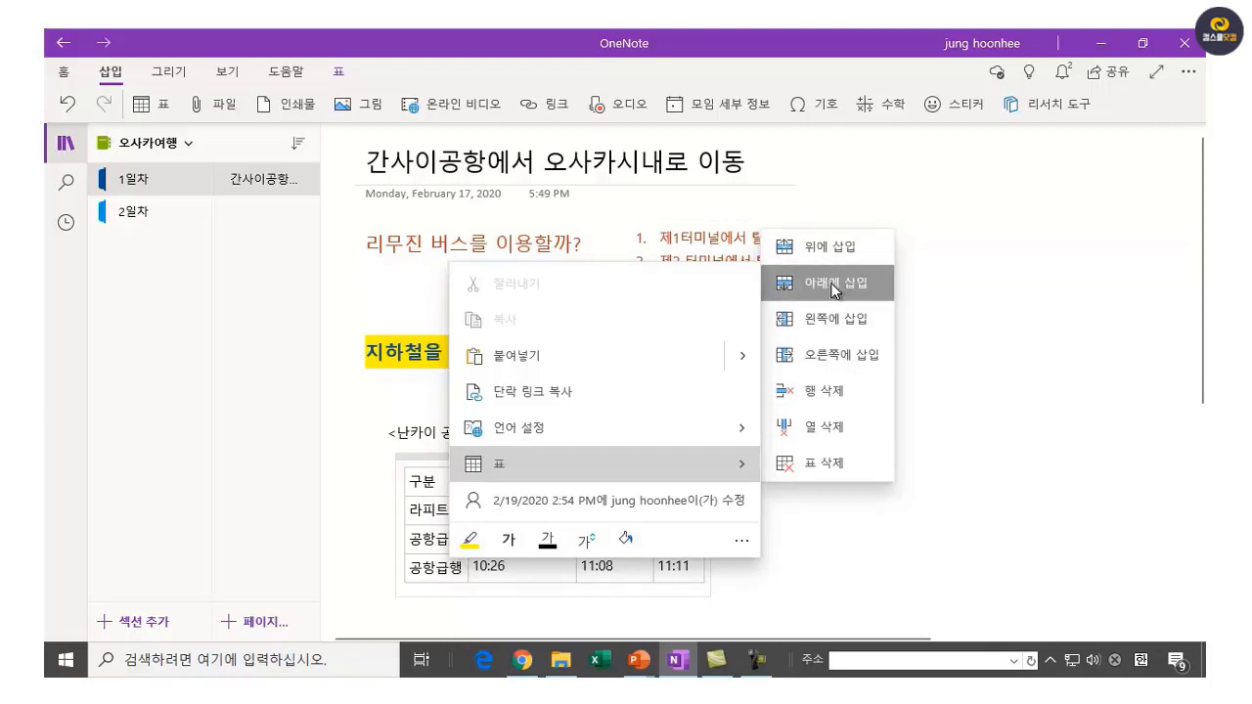
# Enter 라피트 in the new row's first cell.
pyautogui.click(452, 585)
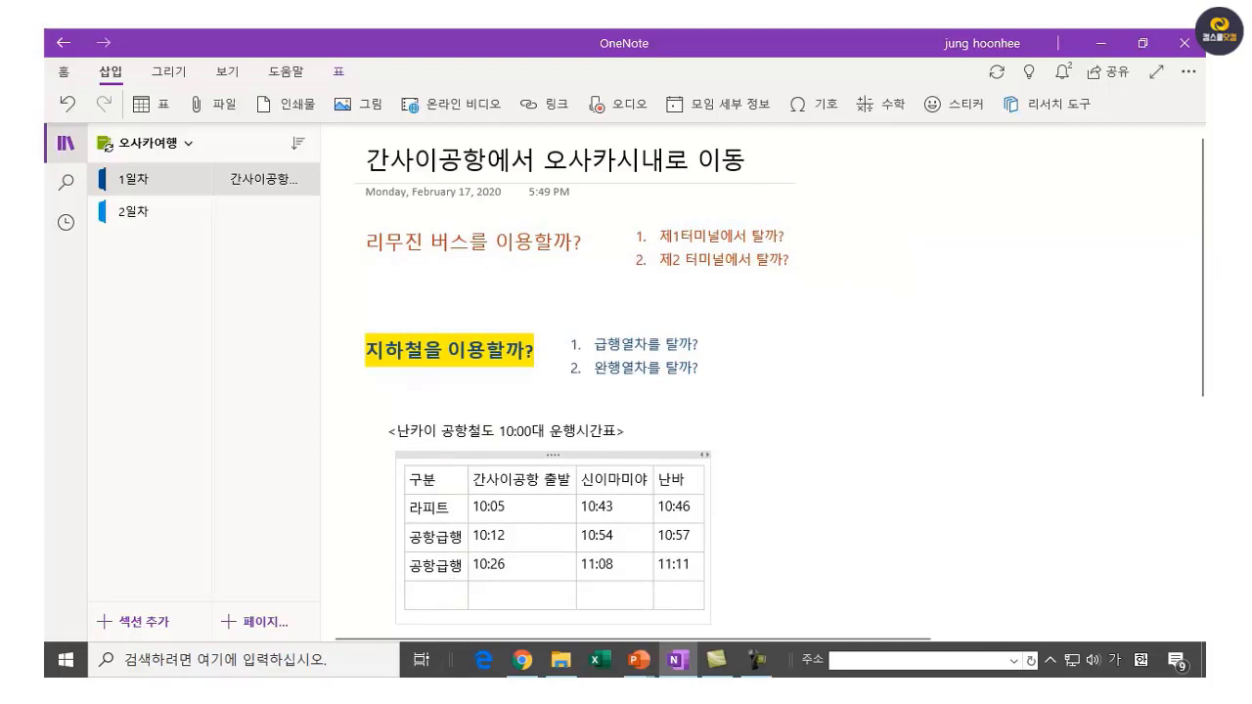
pyautogui.write('라피트')
pyautogui.press('Tab')
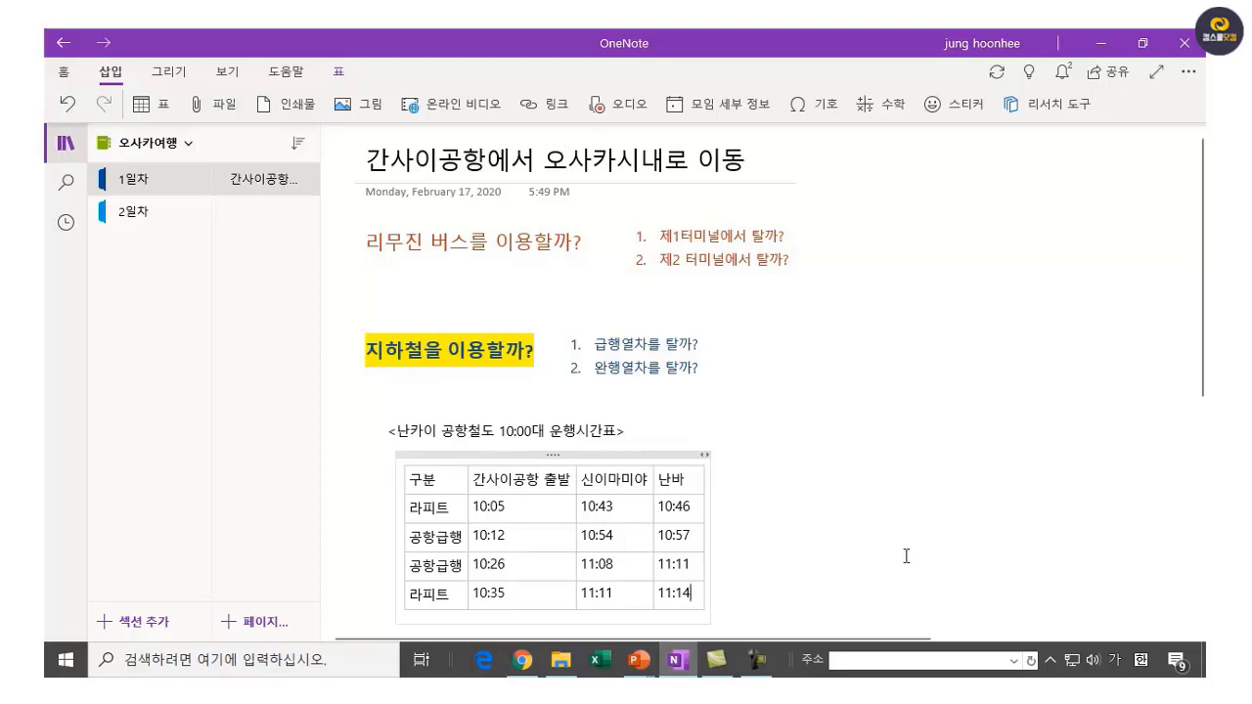
# Drag the timetable beside the subway question and move its caption above it.
pyautogui.click(898, 498)
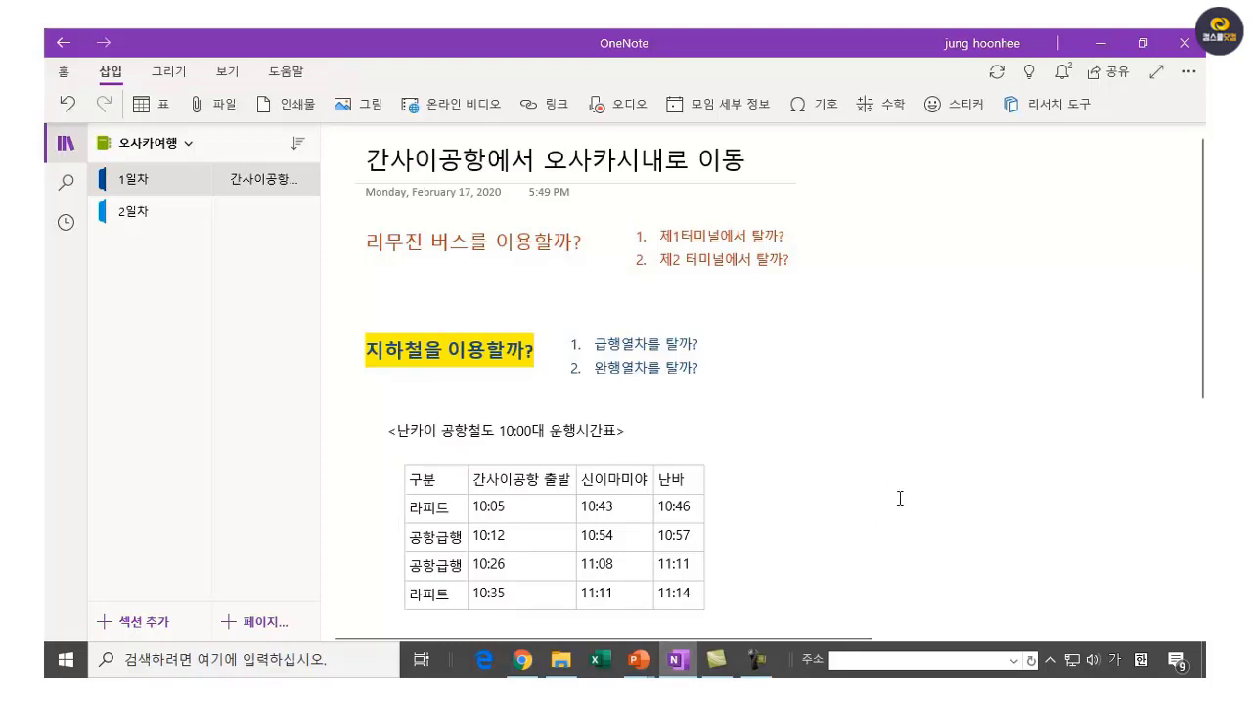
pyautogui.click(617, 533)
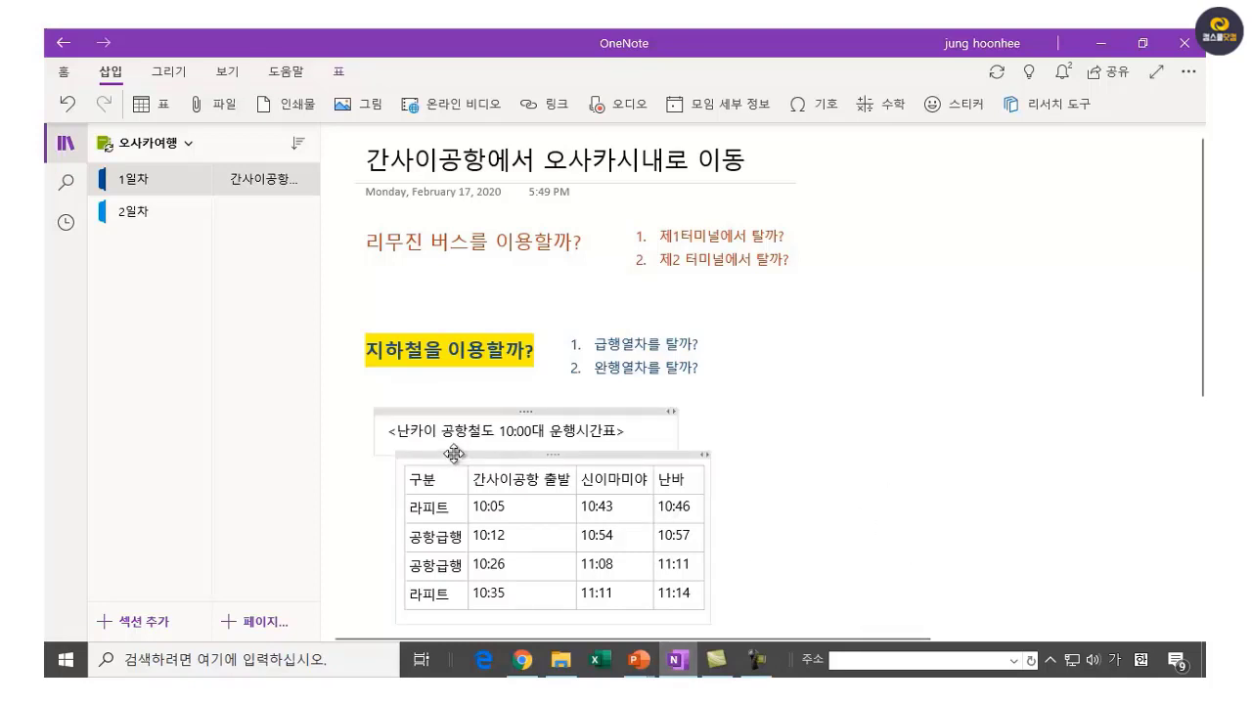
pyautogui.moveTo(454, 453); pyautogui.dragTo(479, 445)
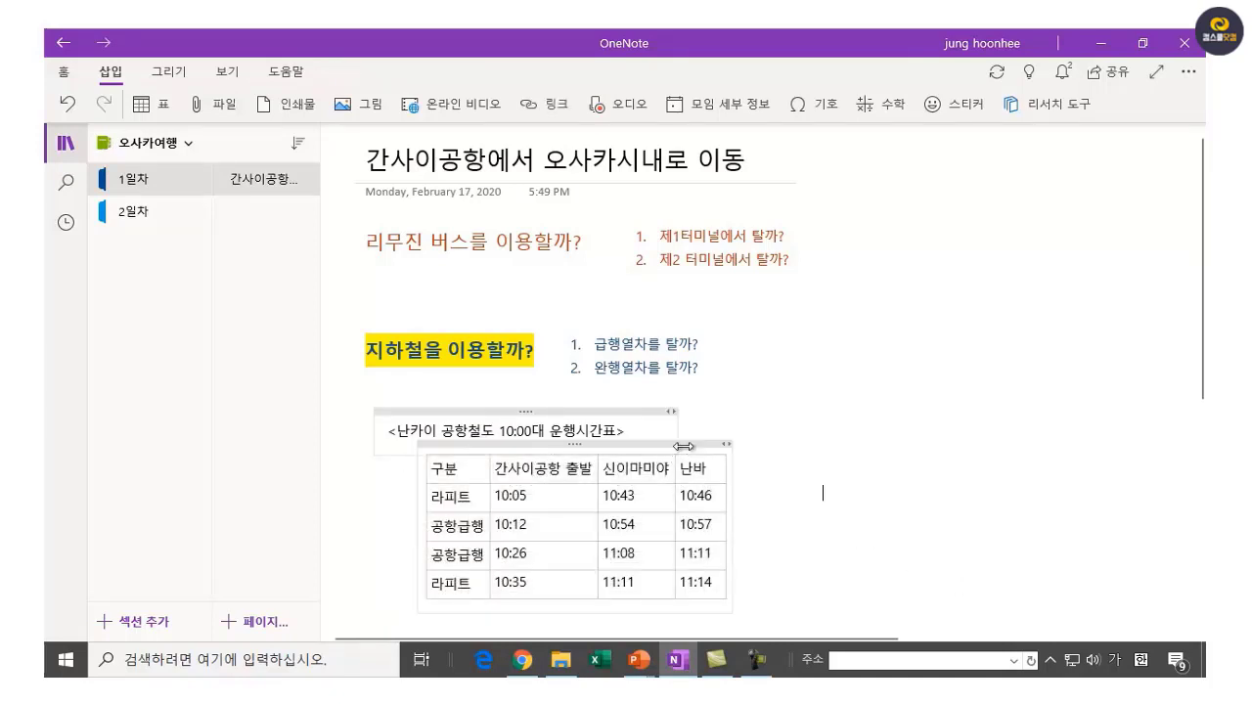
pyautogui.moveTo(668, 444); pyautogui.dragTo(667, 448)
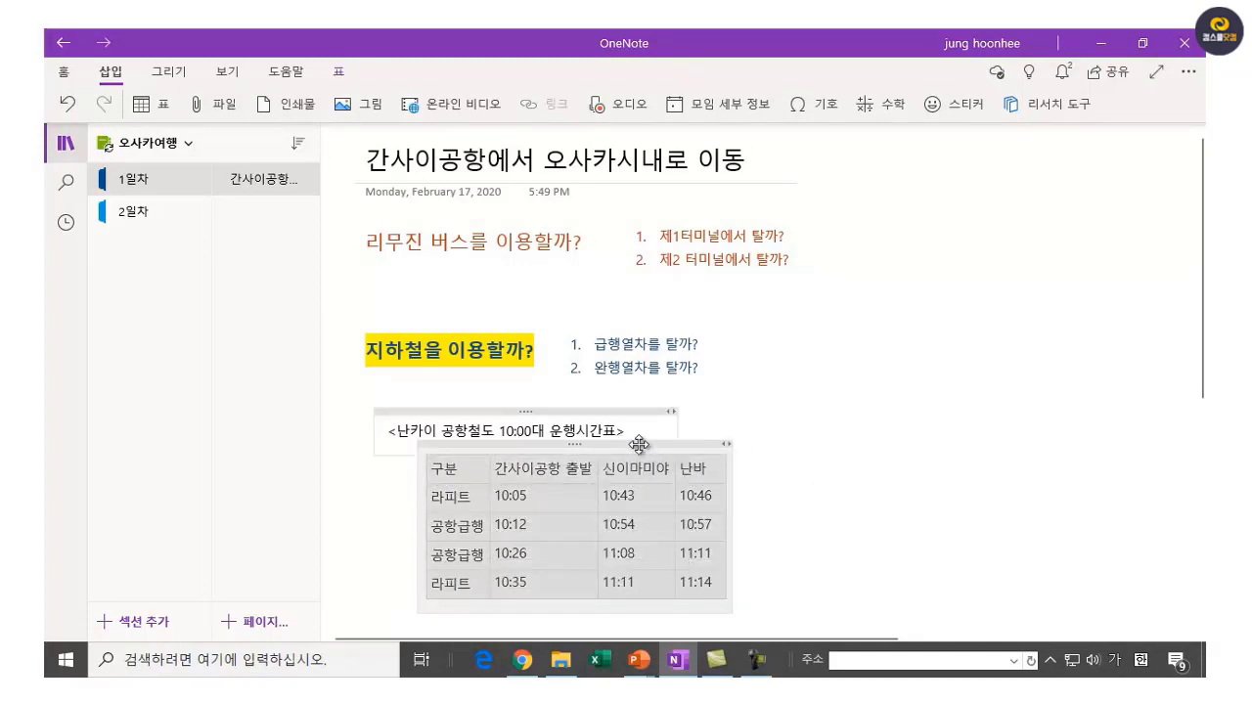
pyautogui.moveTo(639, 445); pyautogui.dragTo(997, 330)
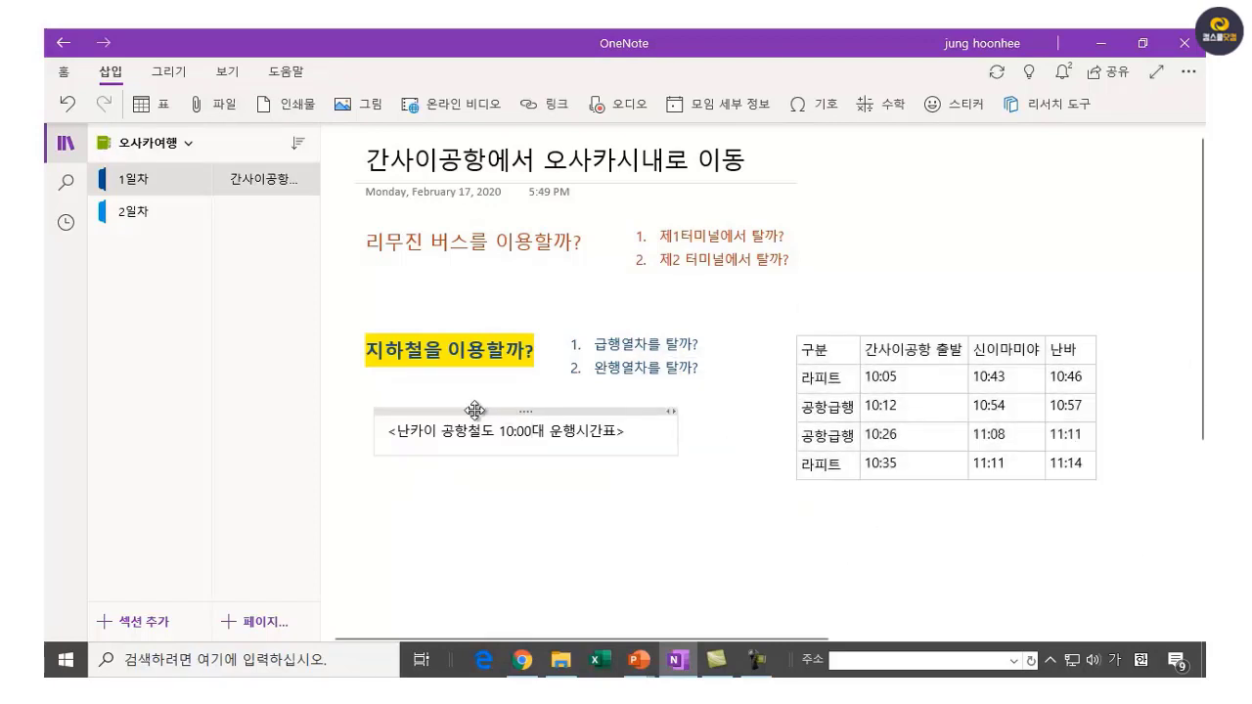
pyautogui.moveTo(476, 412); pyautogui.dragTo(960, 293)
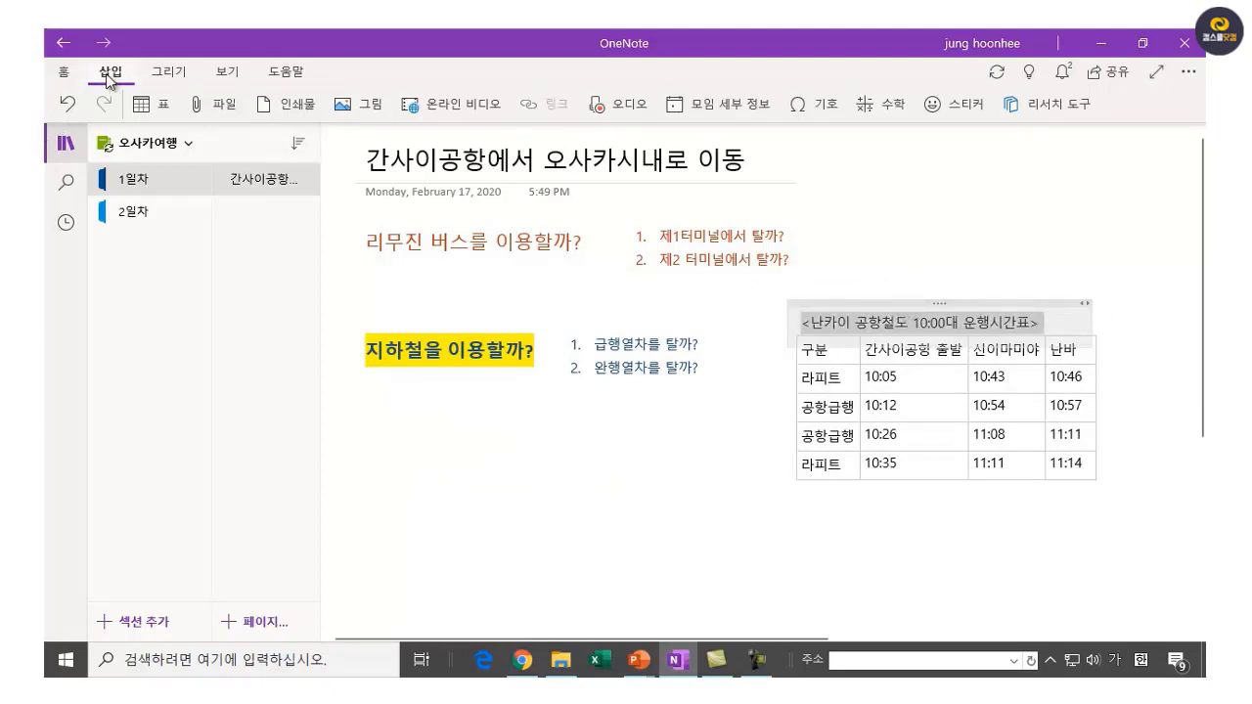
# Format the timetable caption as size 12 orange text.
pyautogui.click(65, 75)
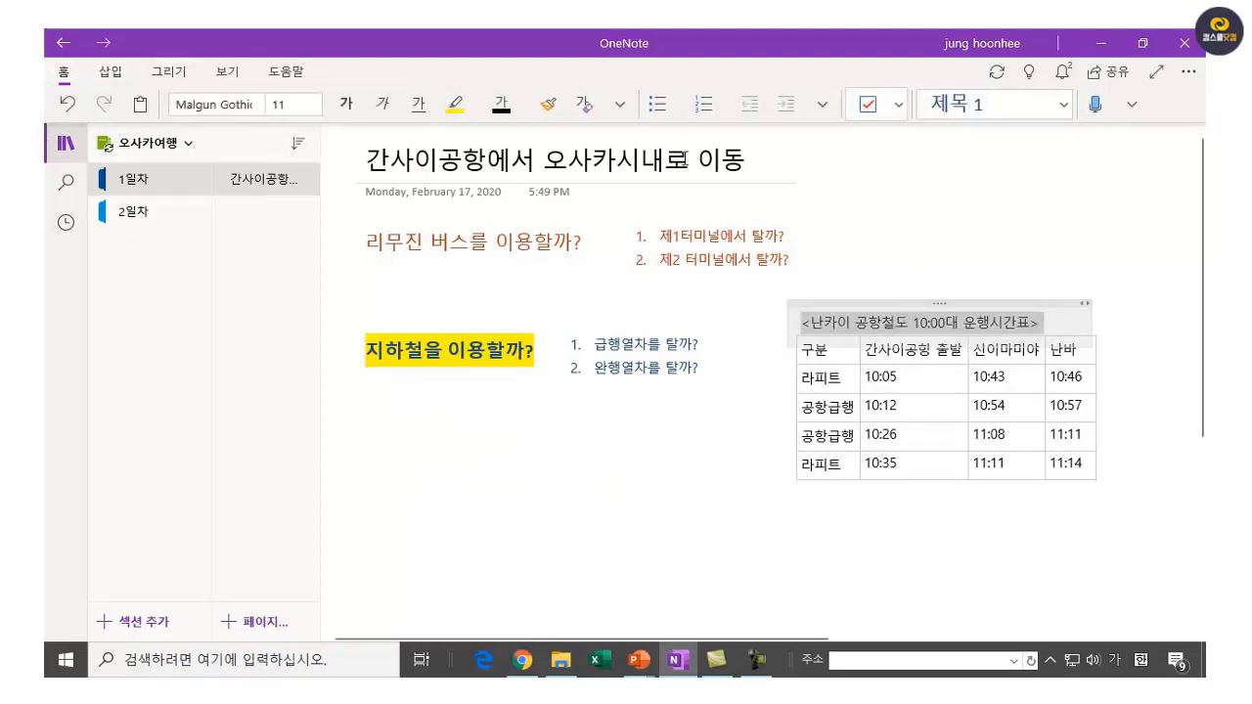
pyautogui.click(315, 107)
pyautogui.click(315, 107)
pyautogui.click(321, 331)
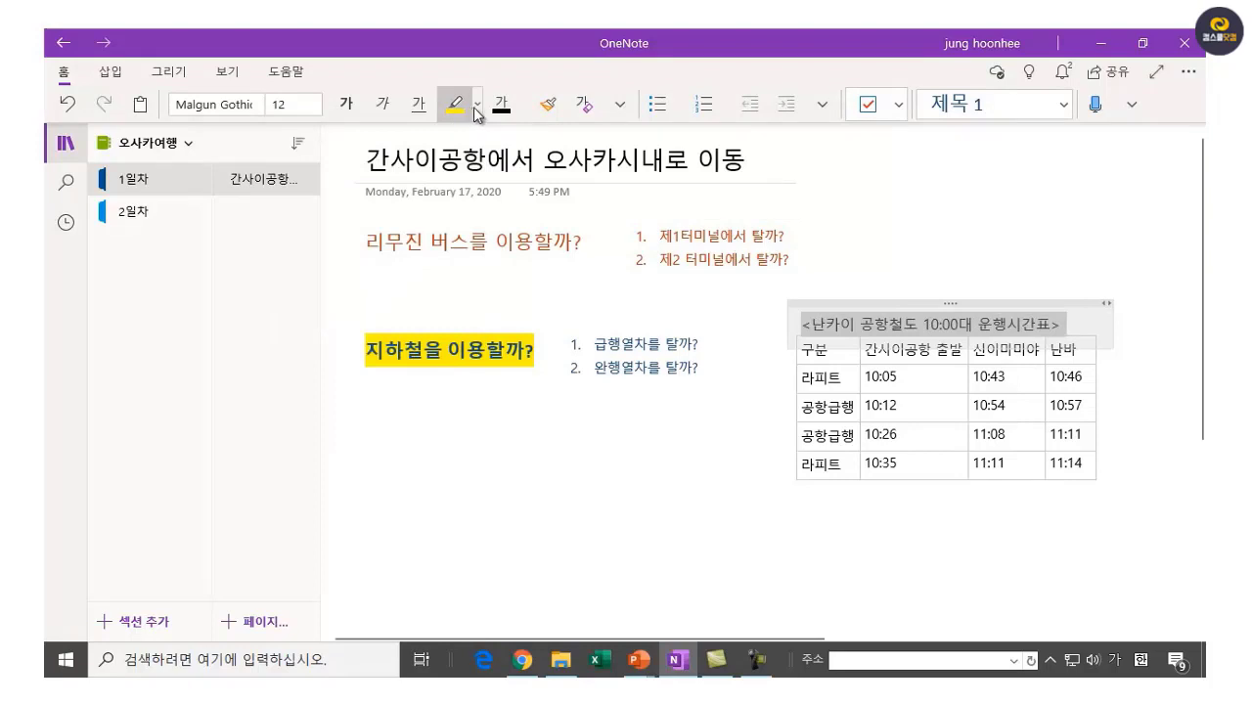
pyautogui.click(524, 113)
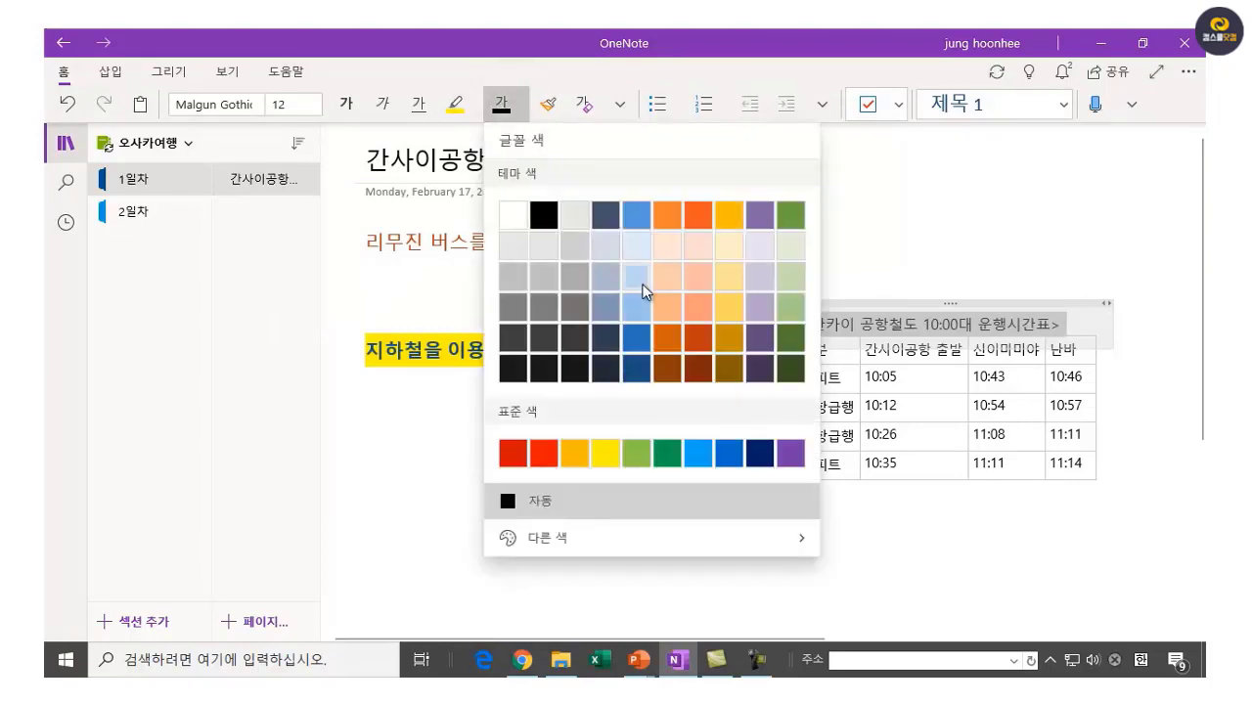
pyautogui.click(701, 225)
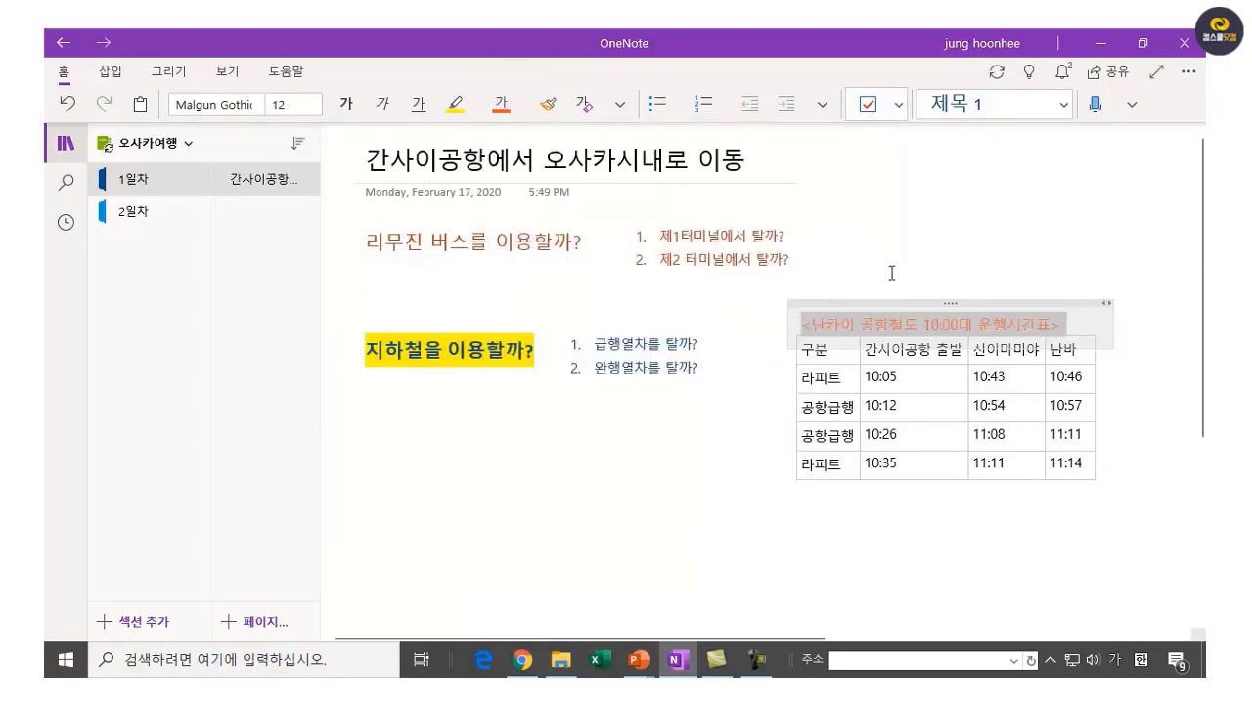
# Place the caret in the last 라피트 row and bring up the drawing tools.
pyautogui.click(998, 618)
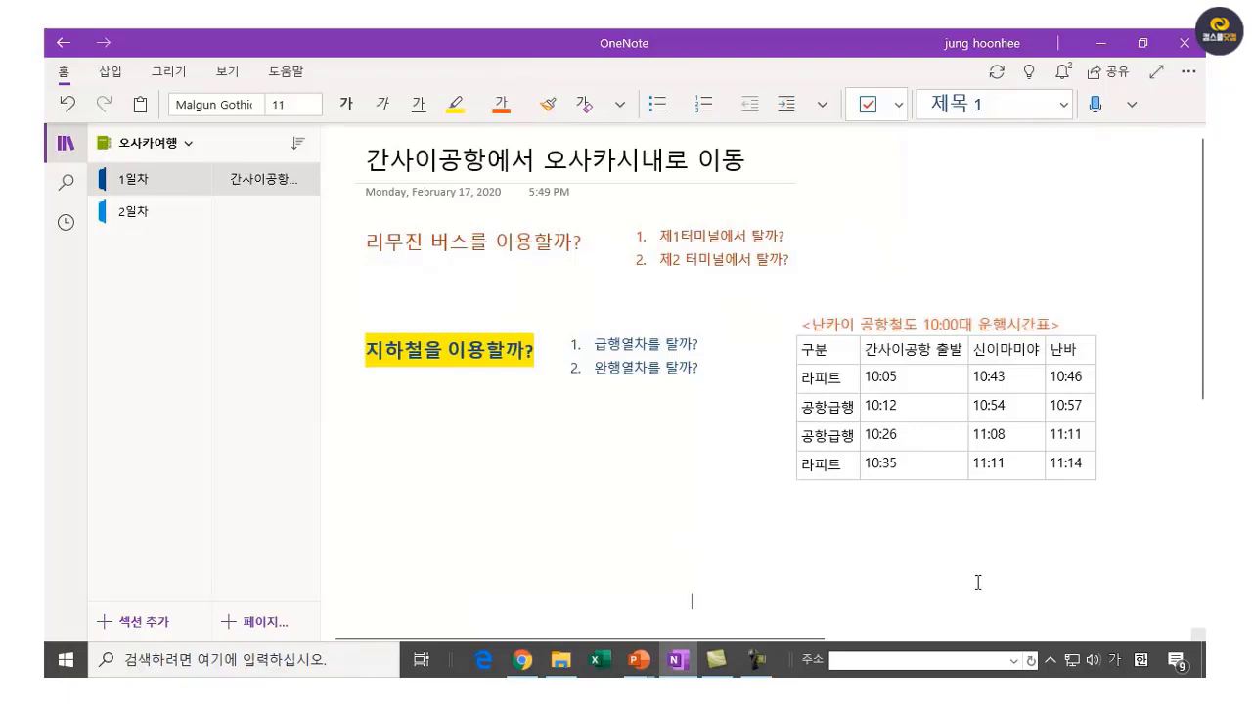
pyautogui.click(975, 553)
pyautogui.click(865, 496)
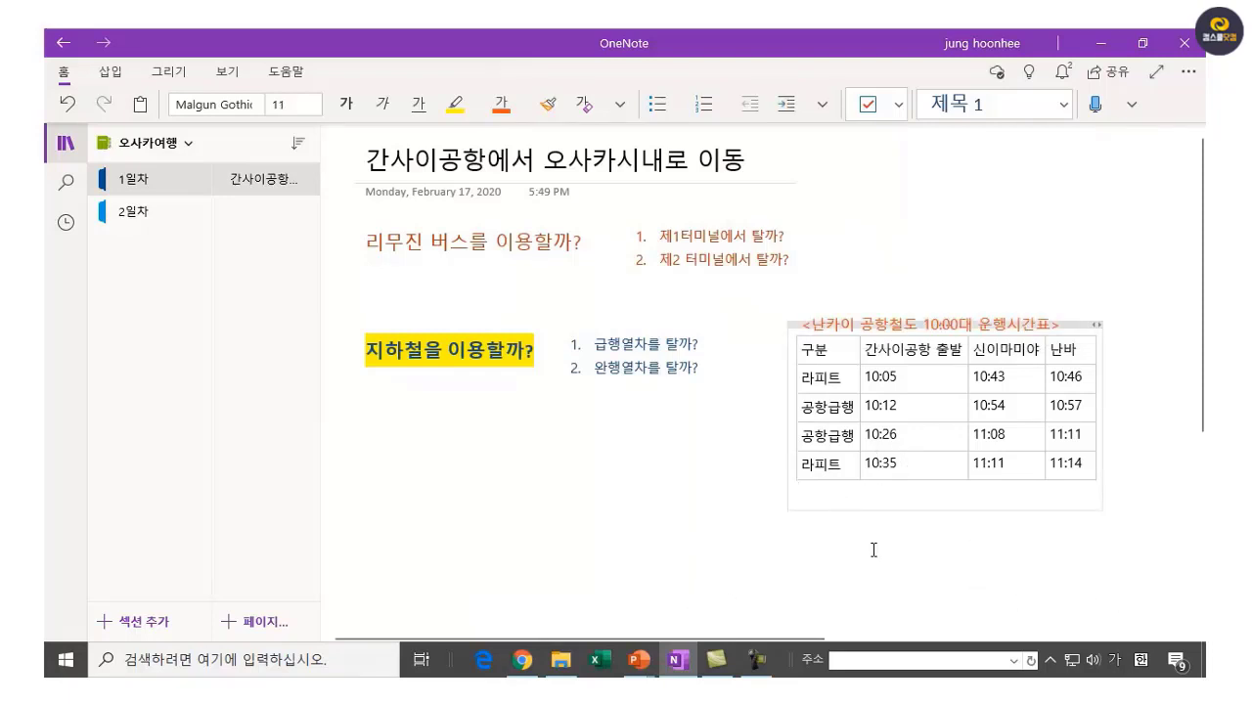
pyautogui.click(1034, 546)
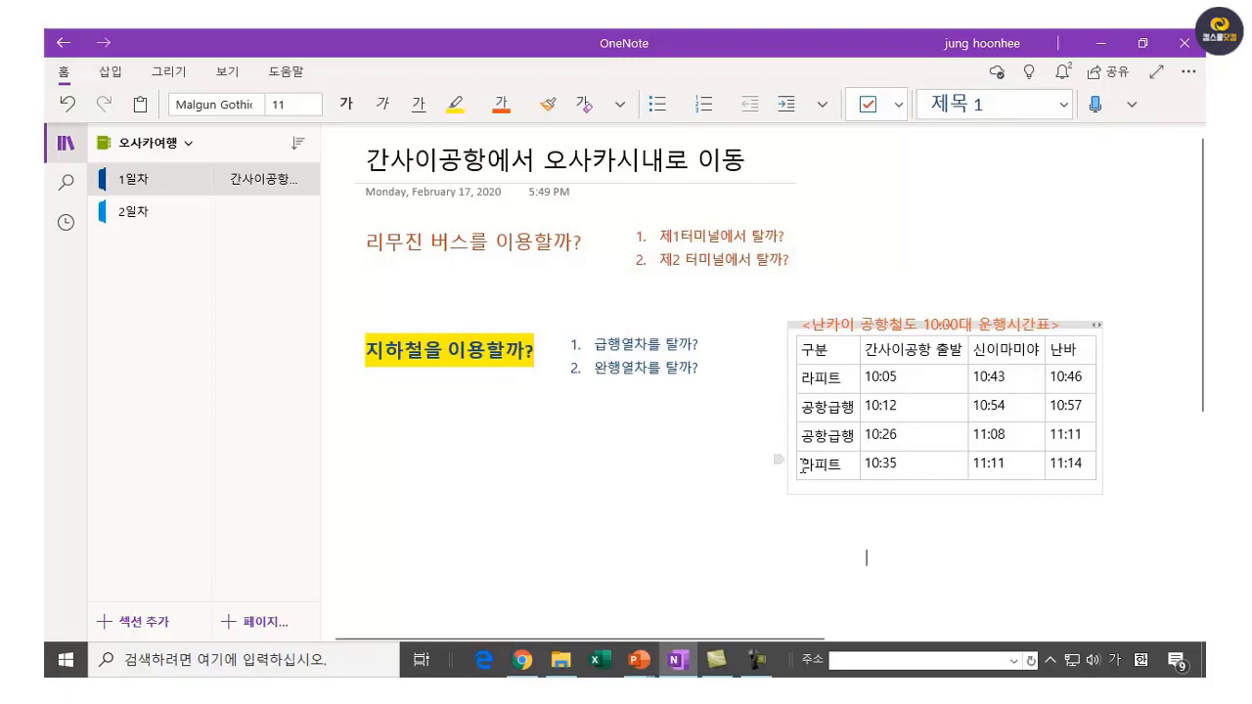
pyautogui.moveTo(804, 465); pyautogui.dragTo(1070, 463)
pyautogui.click(779, 469)
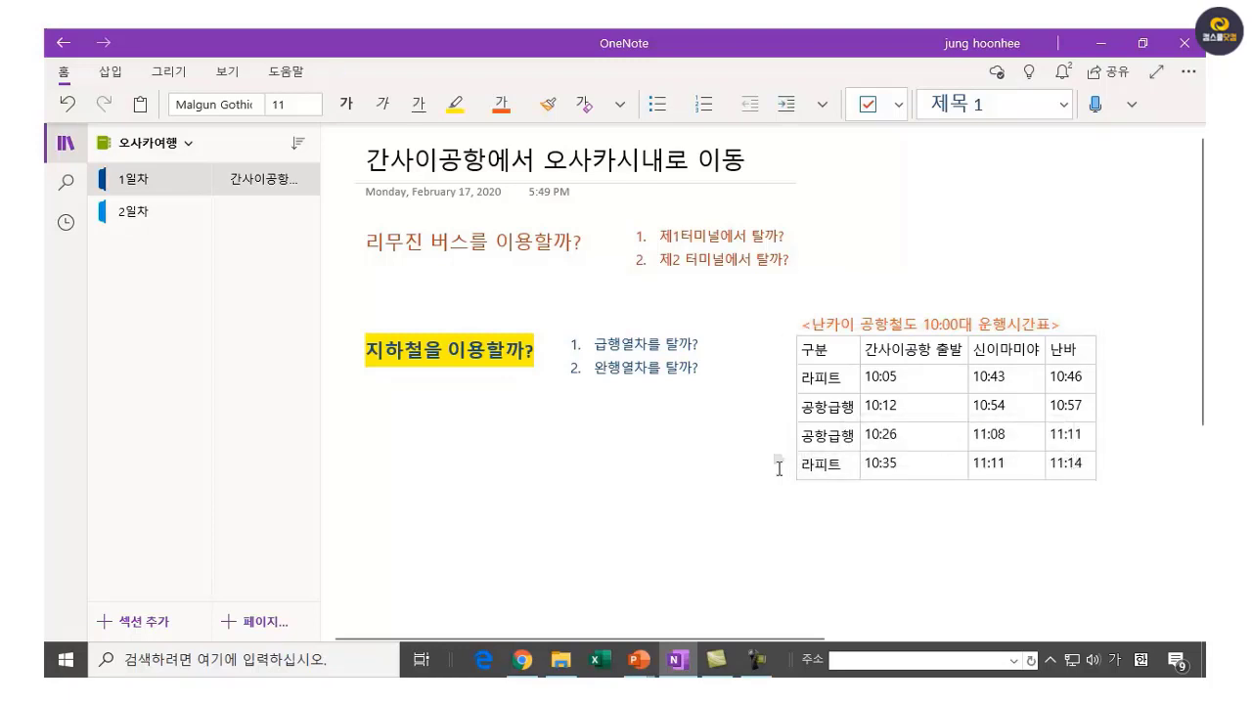
pyautogui.click(814, 463)
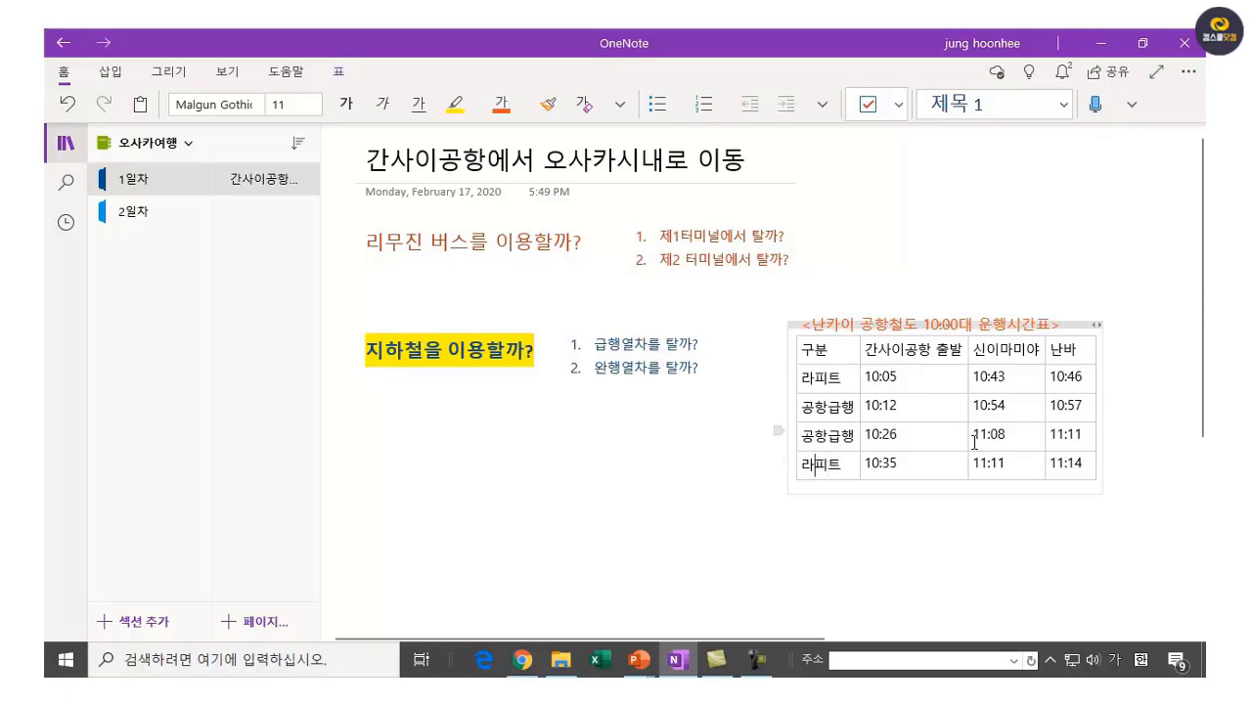
pyautogui.click(169, 71)
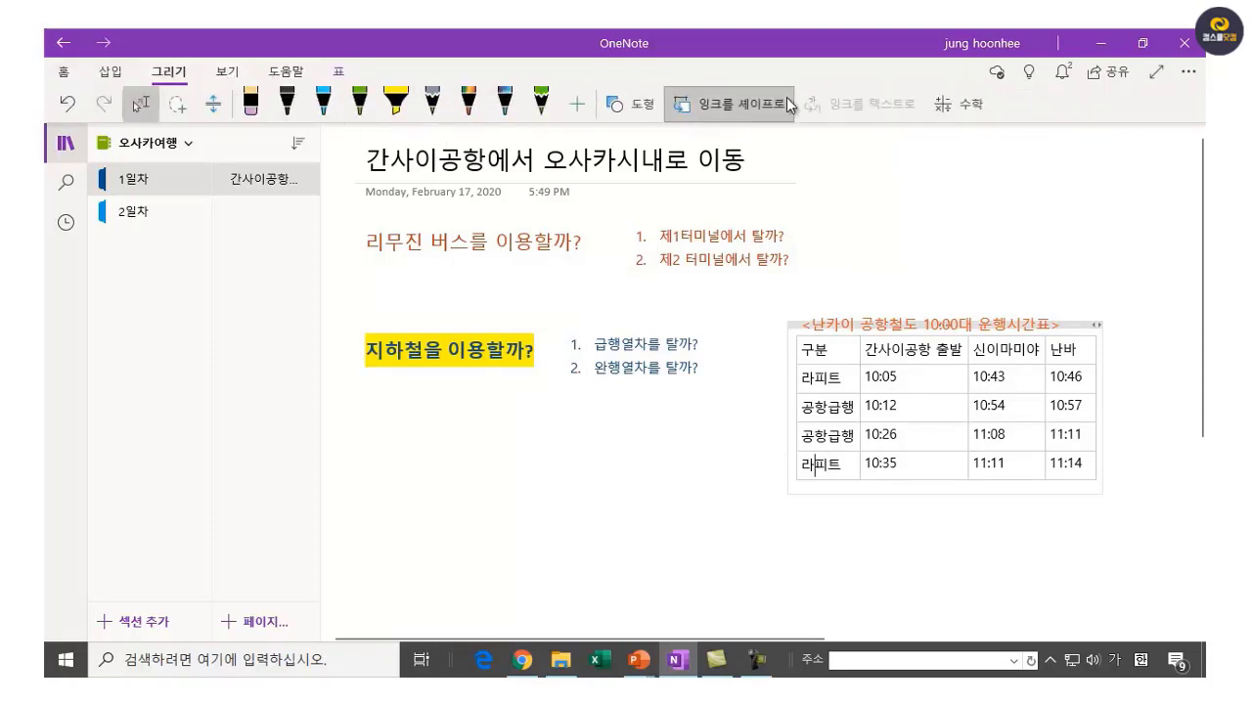
# Highlight the 10:35 라피트 row yellow and the 10:05 라피트 row light green.
pyautogui.click(397, 106)
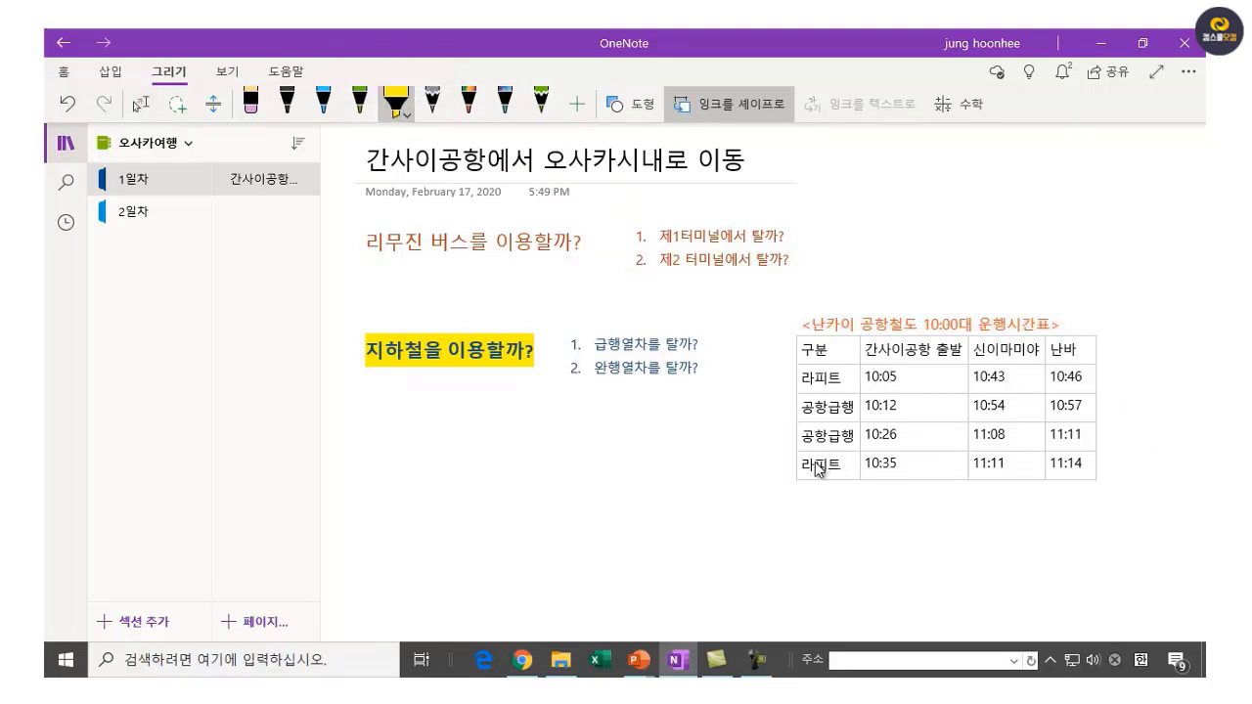
pyautogui.moveTo(819, 468); pyautogui.dragTo(1084, 468)
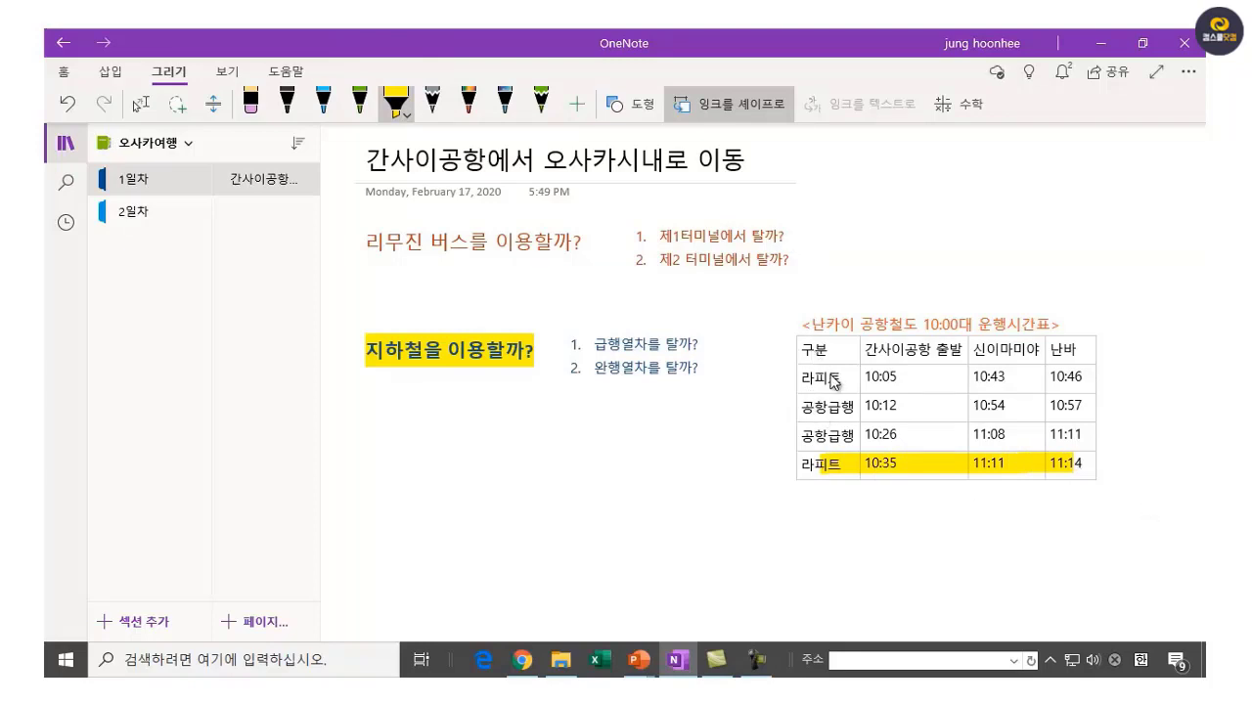
pyautogui.click(409, 118)
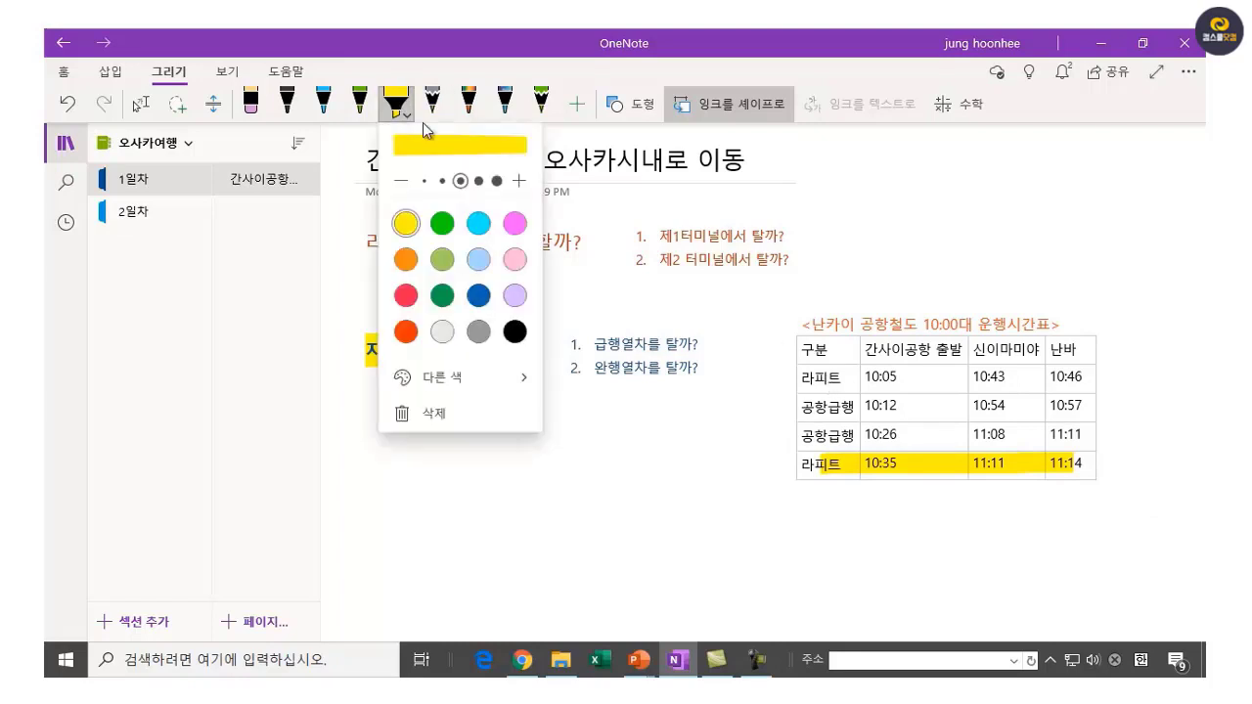
pyautogui.click(442, 259)
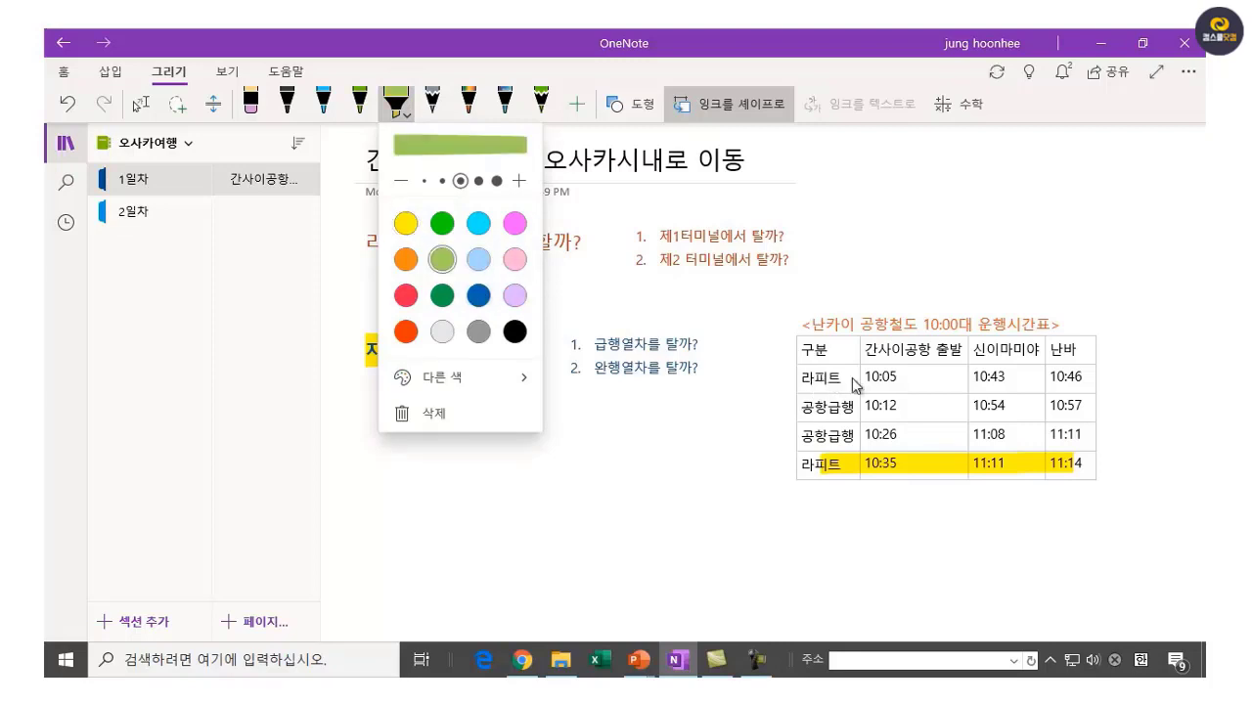
pyautogui.click(947, 387)
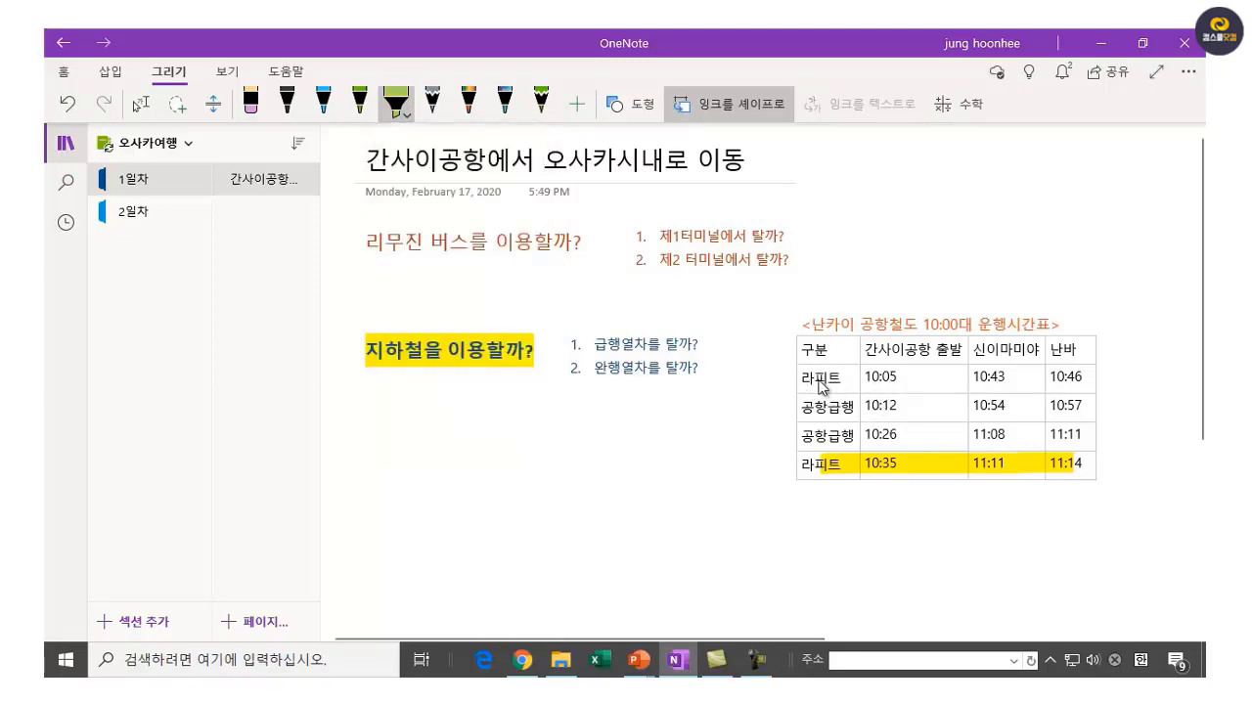
pyautogui.moveTo(818, 379); pyautogui.dragTo(1080, 383)
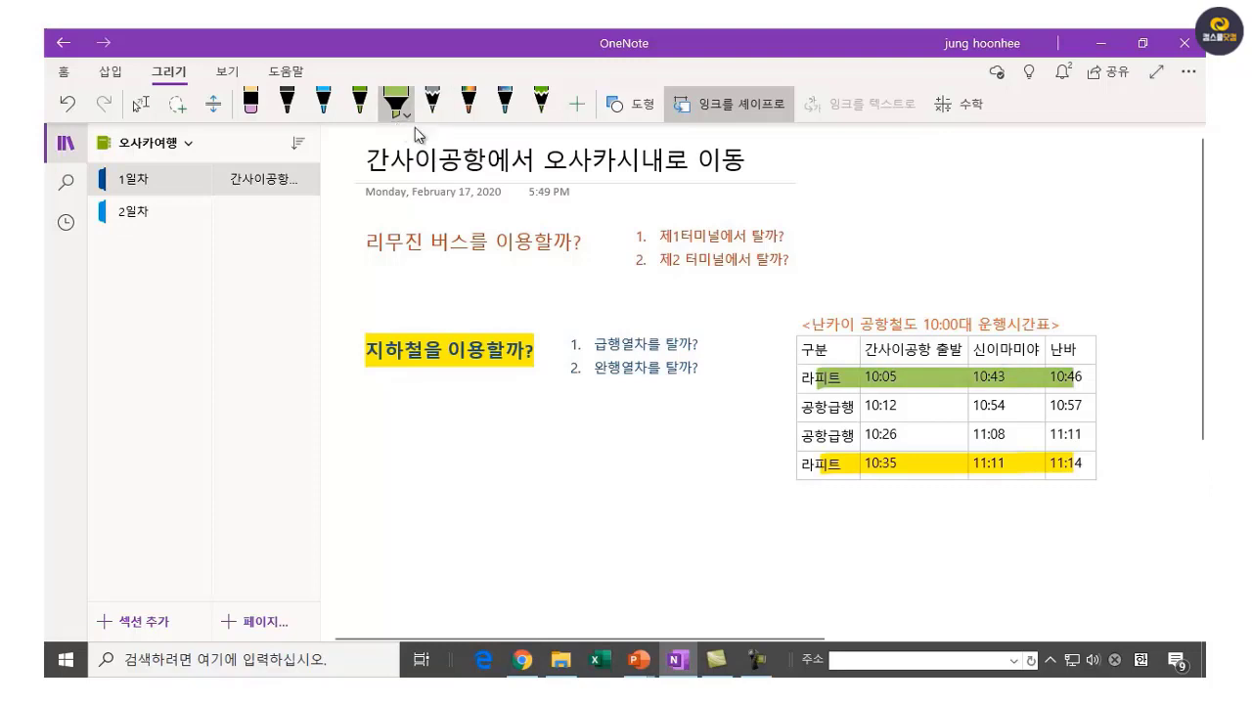
pyautogui.click(318, 109)
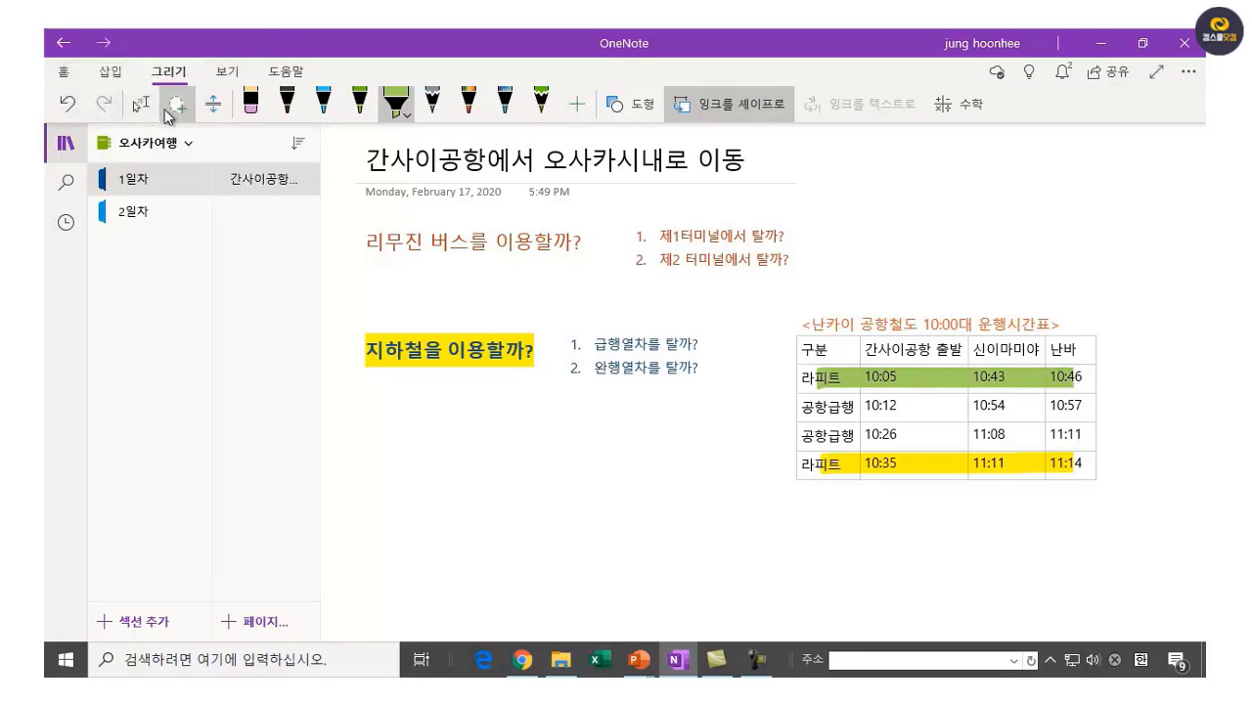
# Add the note '급행:920엔 정도에 이용가능' below the subway options and widen it to one line.
pyautogui.click(140, 104)
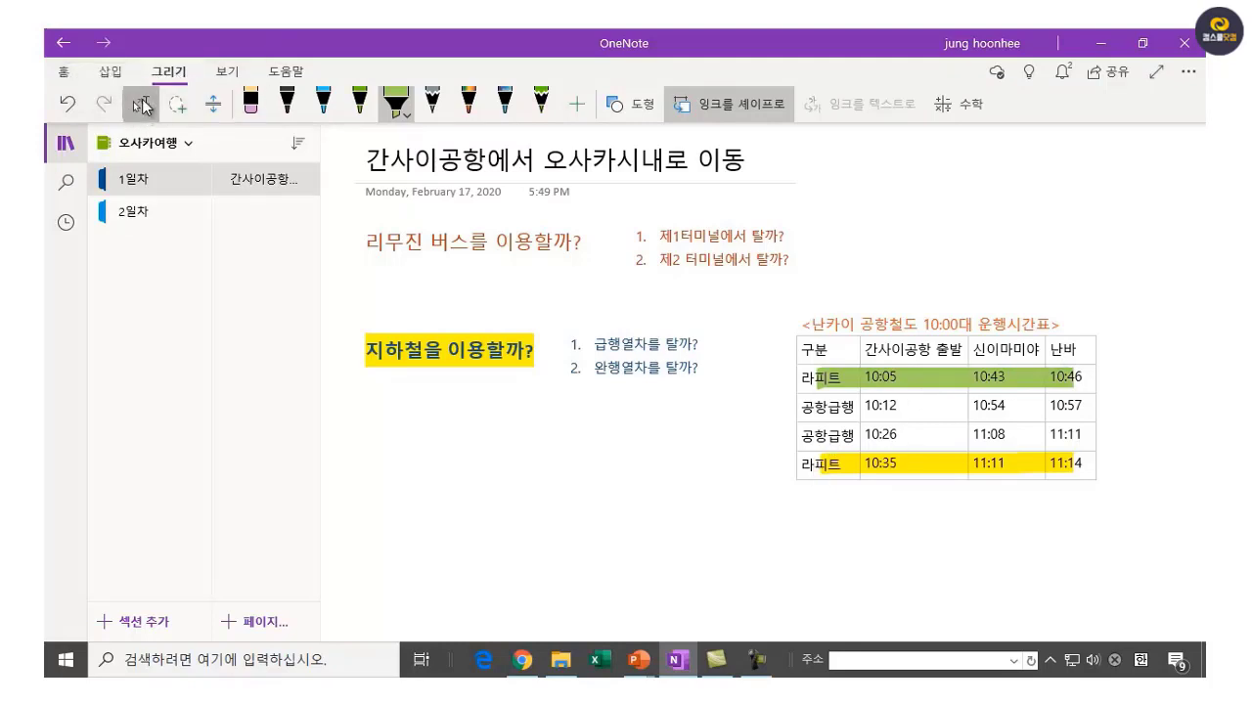
pyautogui.click(581, 426)
pyautogui.write('급ㅎ')
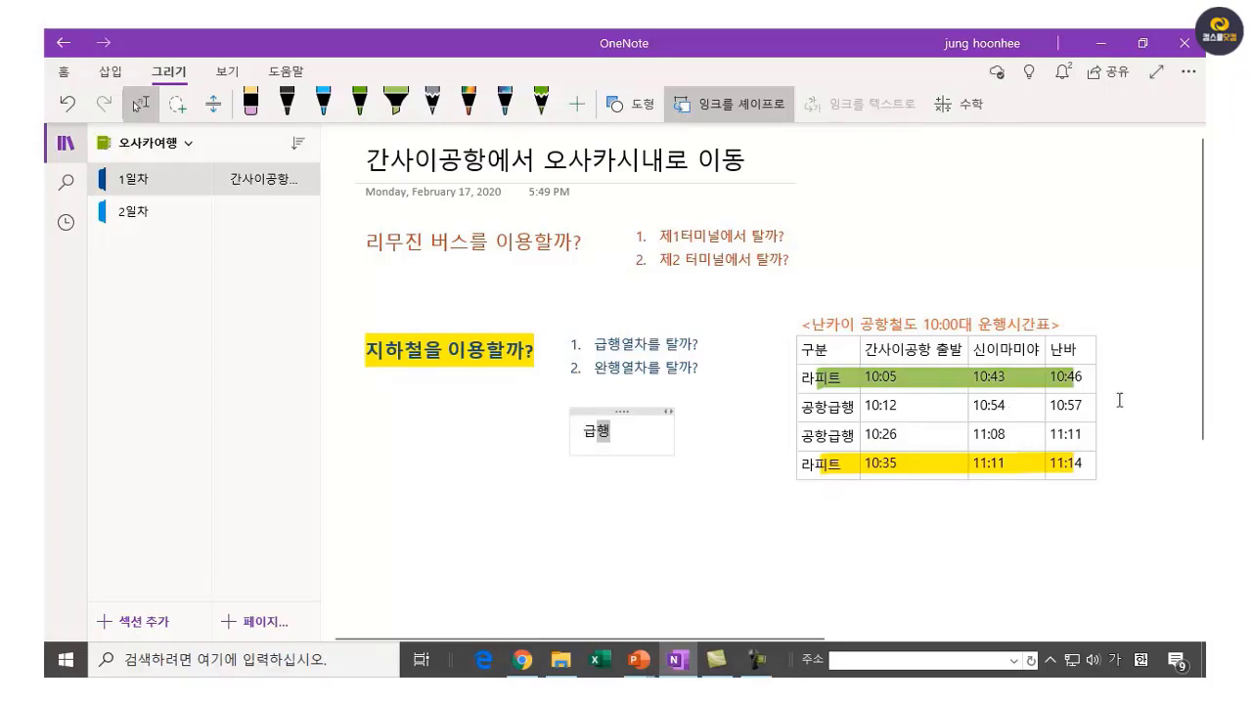
pyautogui.write(':920')
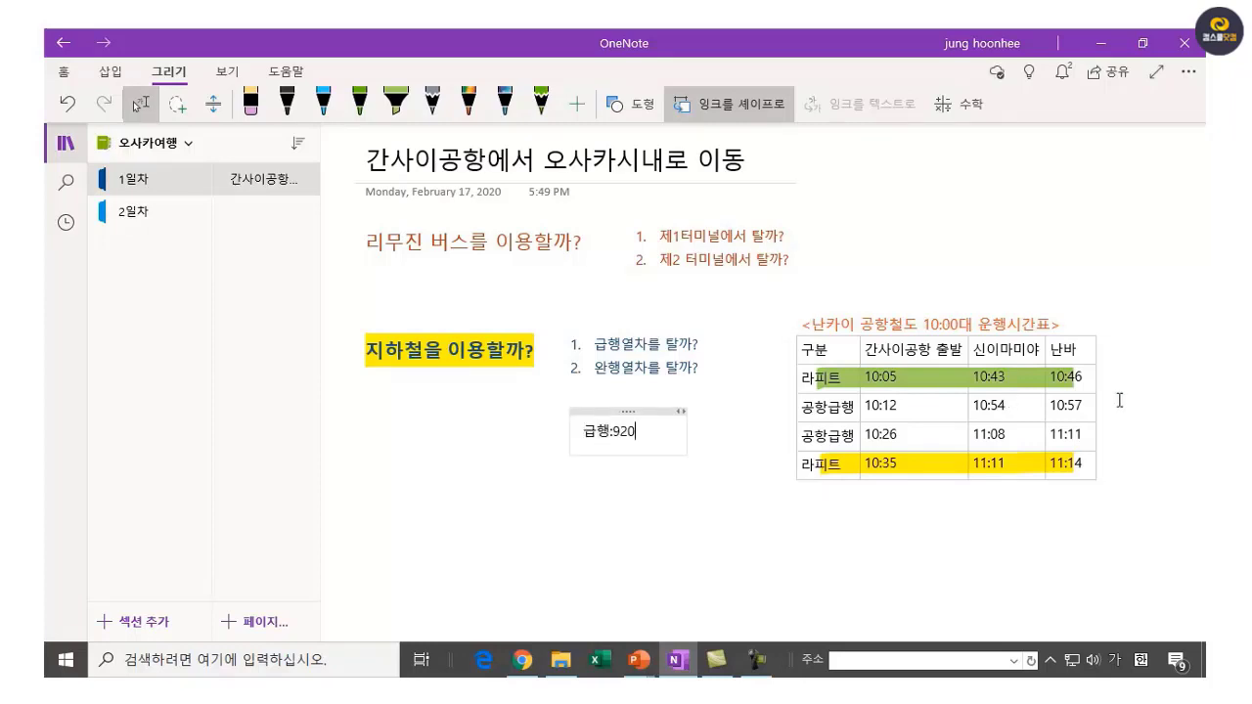
pyautogui.write('엔 정ㄷ')
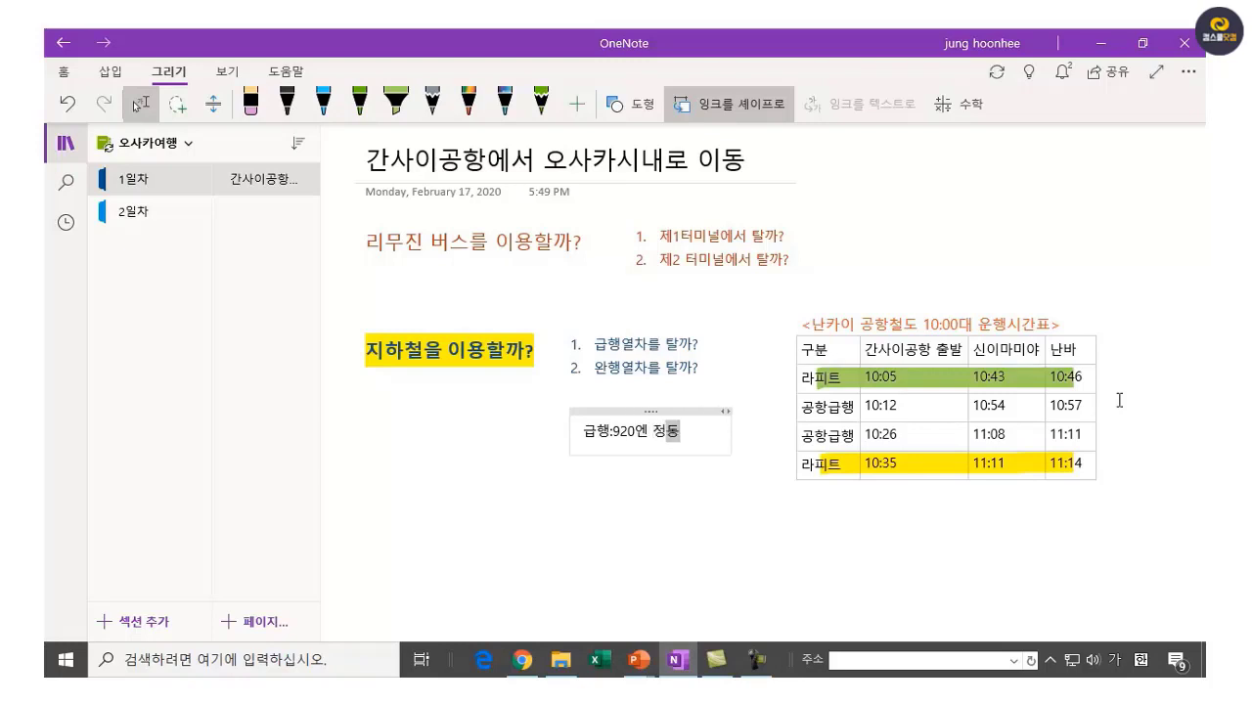
pyautogui.write('에 이용')
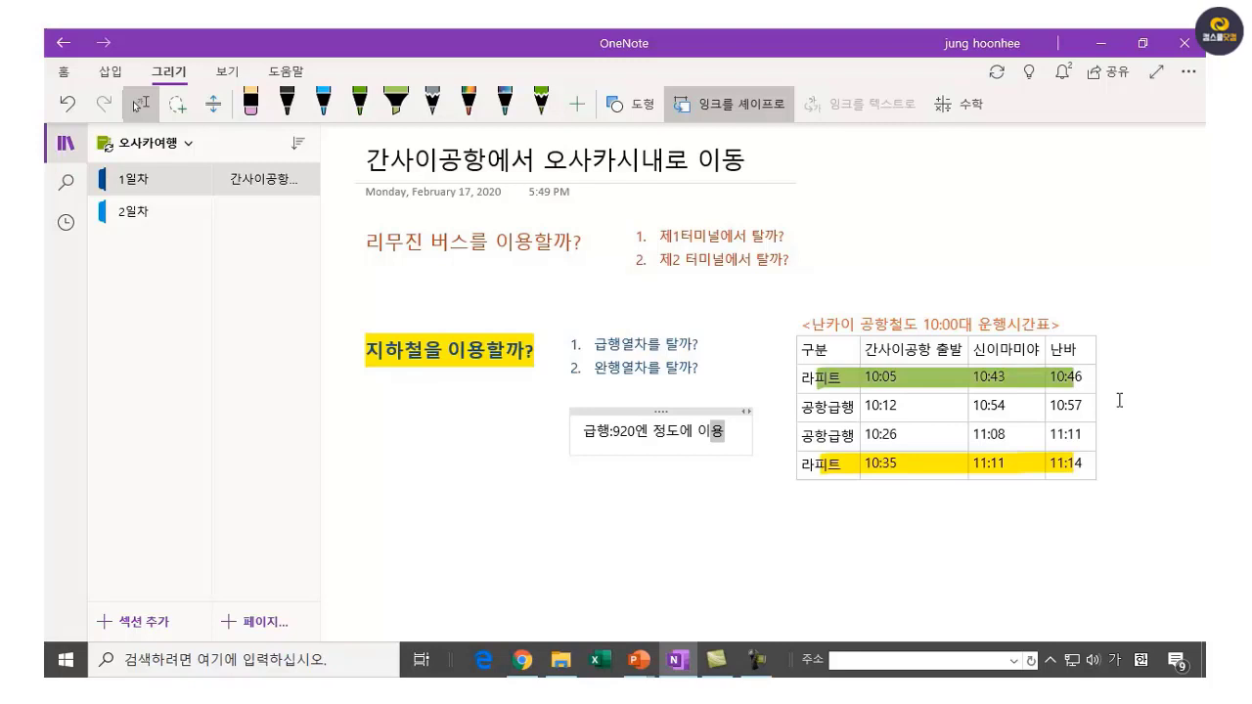
pyautogui.write('가ㄴ')
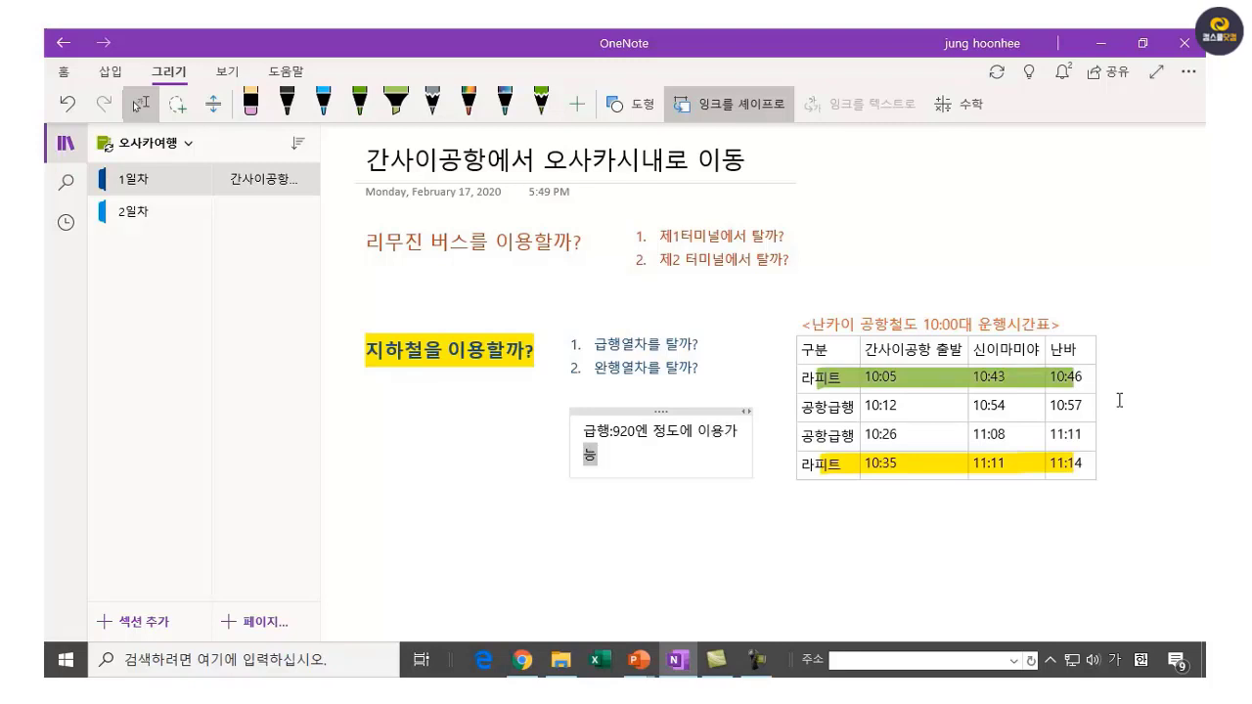
pyautogui.click(584, 410)
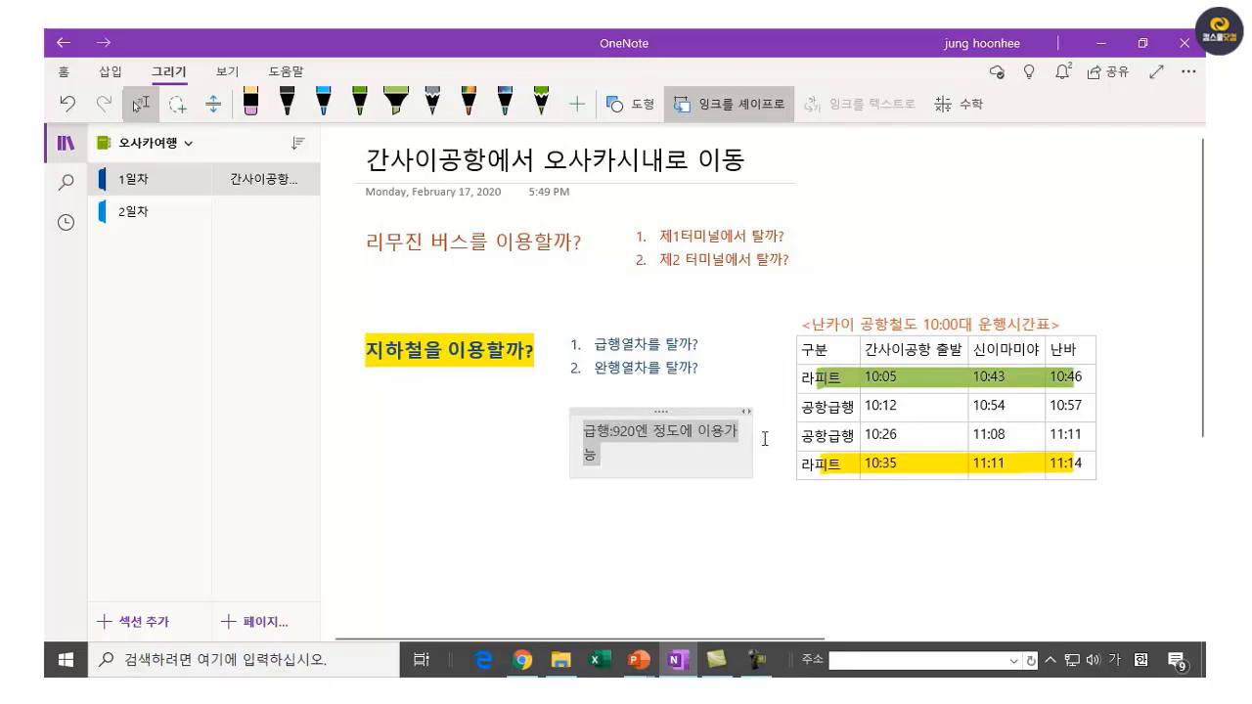
pyautogui.moveTo(745, 442); pyautogui.dragTo(779, 442)
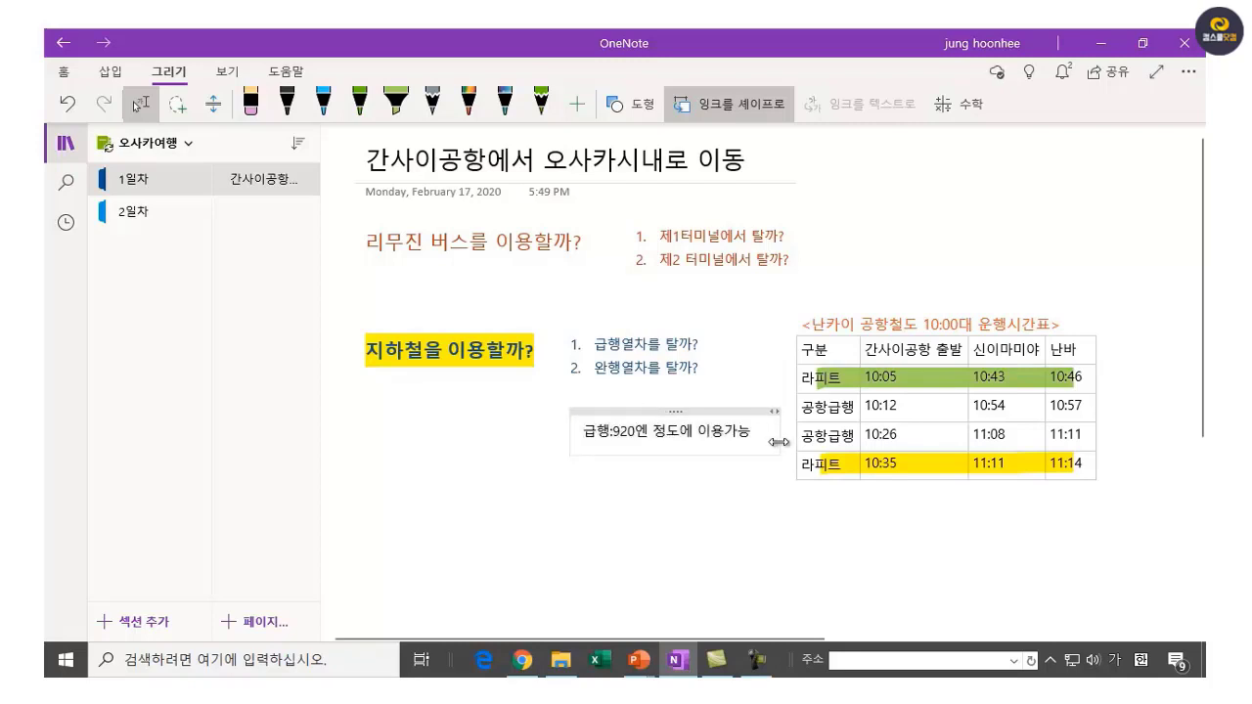
pyautogui.moveTo(609, 409)
pyautogui.mouseDown()
pyautogui.moveTo(592, 452)
pyautogui.moveTo(643, 423)
pyautogui.moveTo(612, 406)
pyautogui.mouseUp()
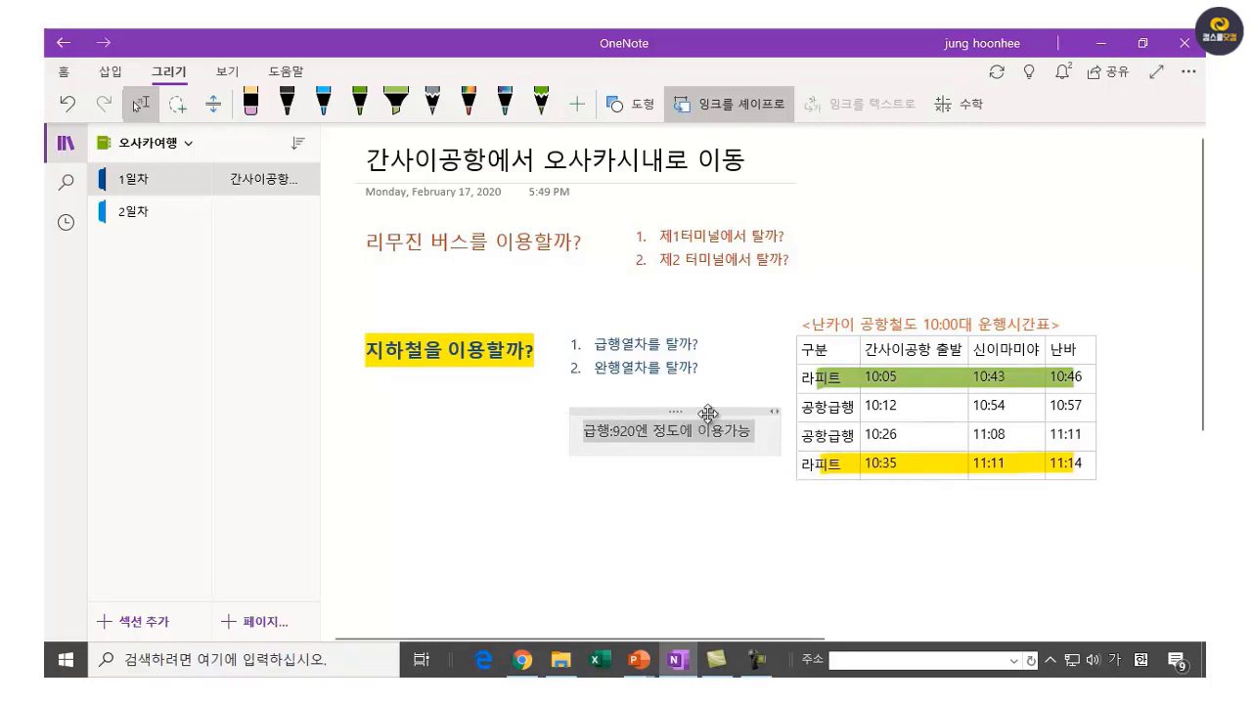
pyautogui.moveTo(709, 412); pyautogui.dragTo(712, 406)
pyautogui.click(691, 519)
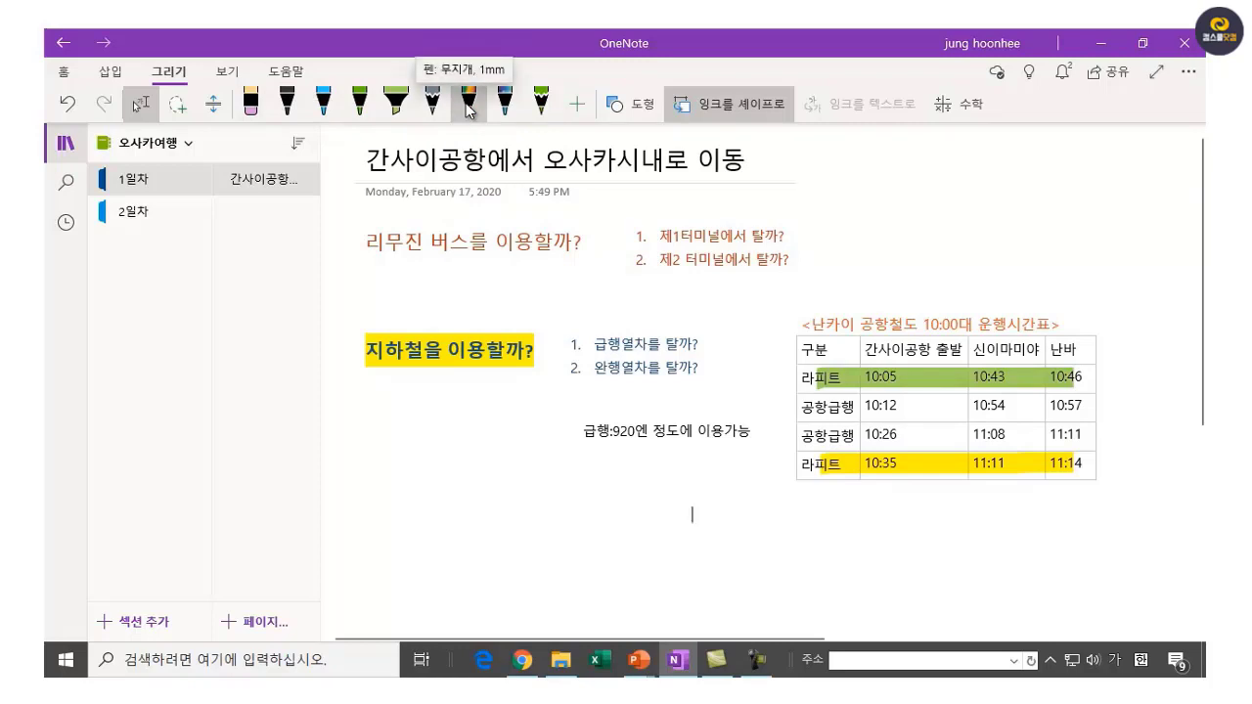
pyautogui.click(468, 110)
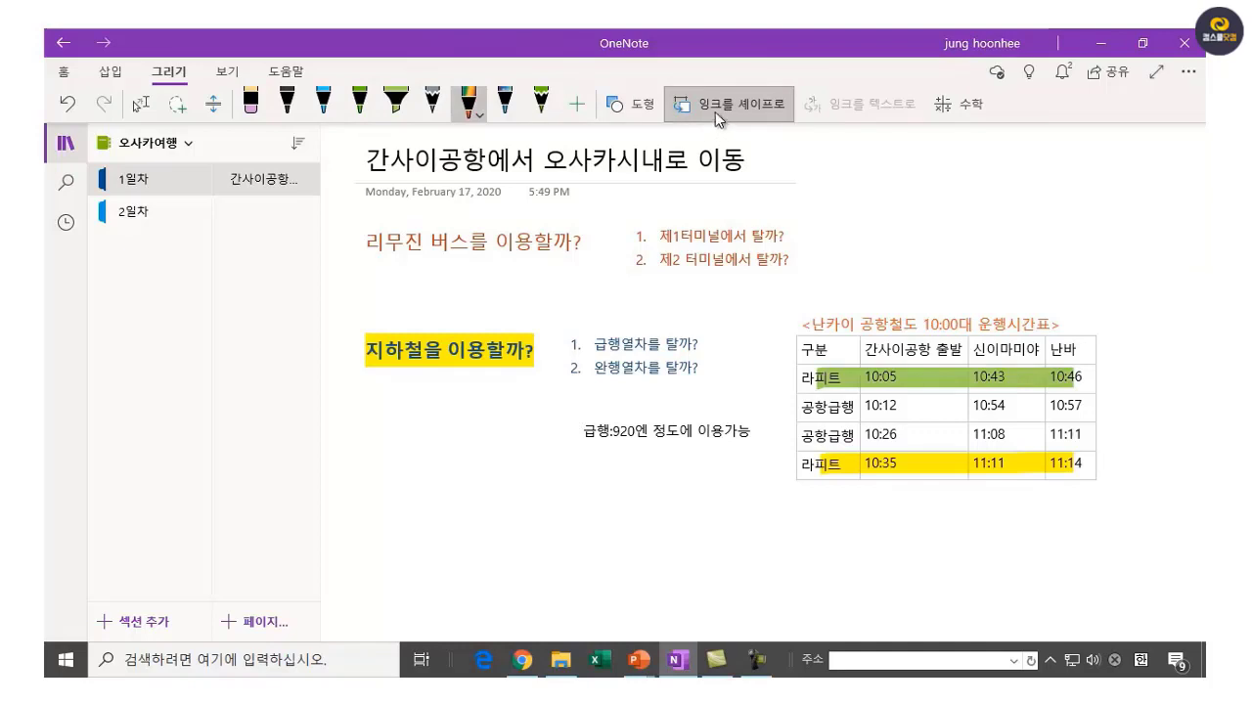
pyautogui.click(766, 114)
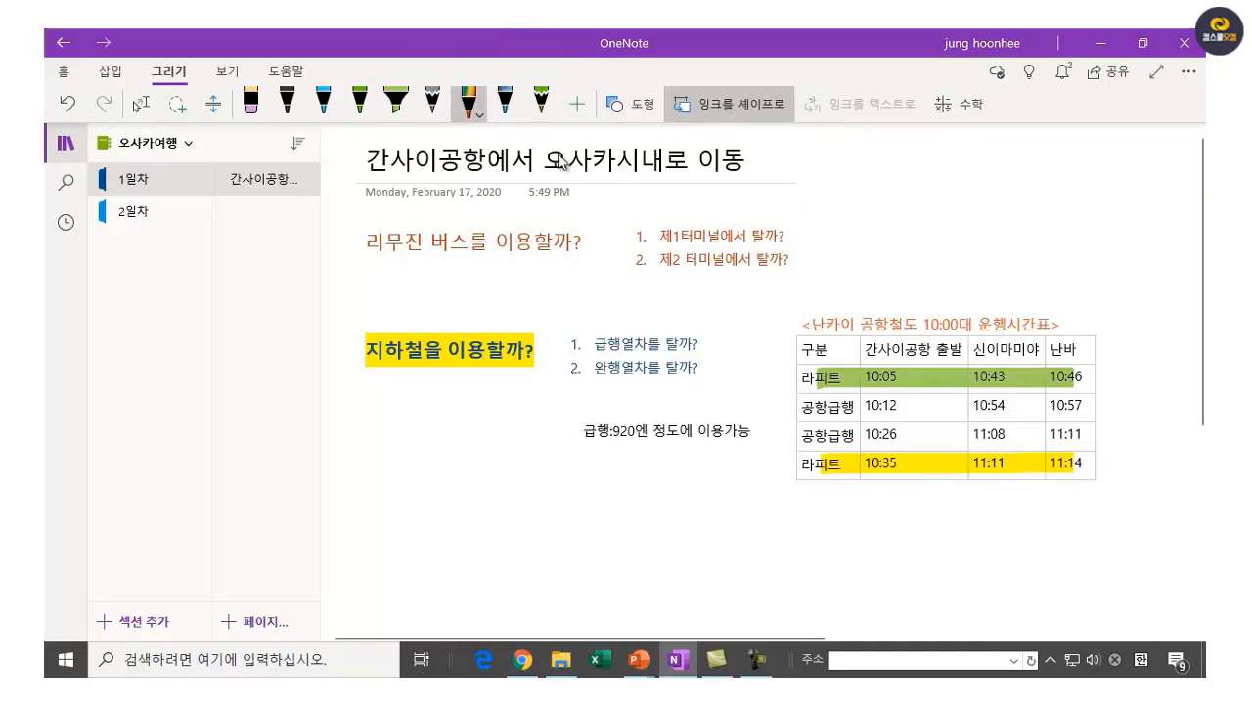
pyautogui.moveTo(568, 409)
pyautogui.mouseDown()
pyautogui.moveTo(565, 448)
pyautogui.moveTo(769, 453)
pyautogui.moveTo(626, 411)
pyautogui.moveTo(566, 419)
pyautogui.mouseUp()
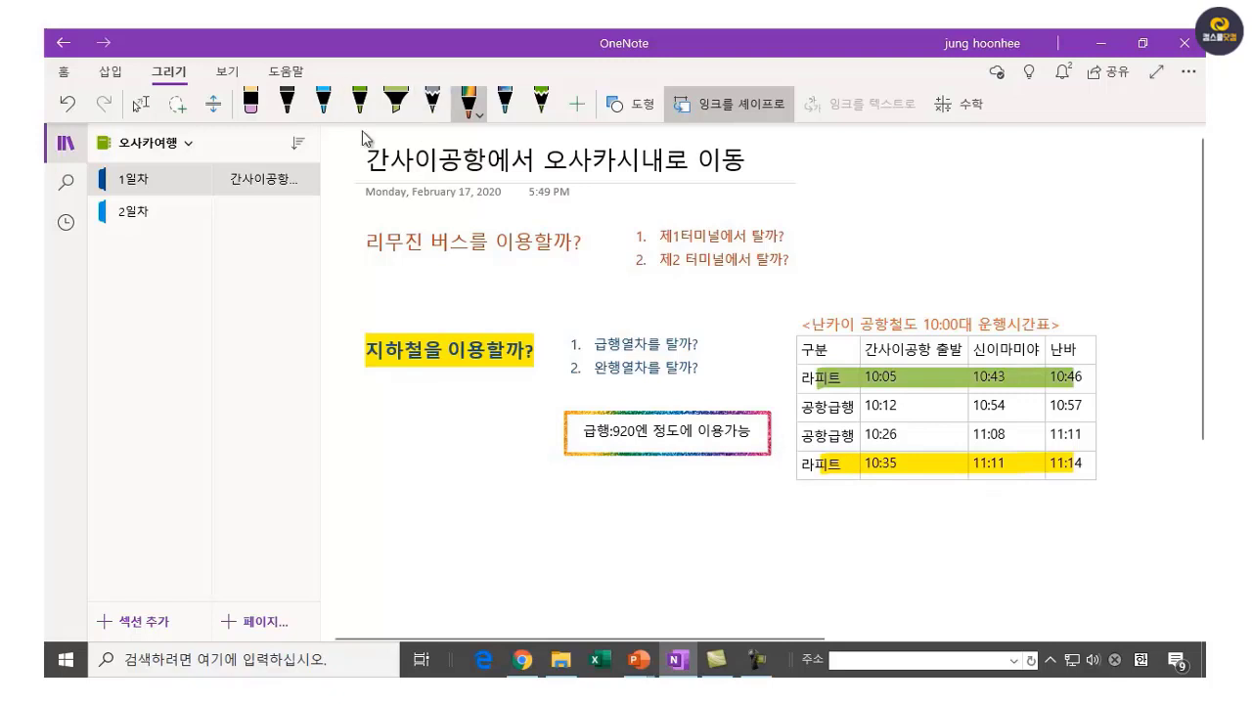
pyautogui.click(322, 105)
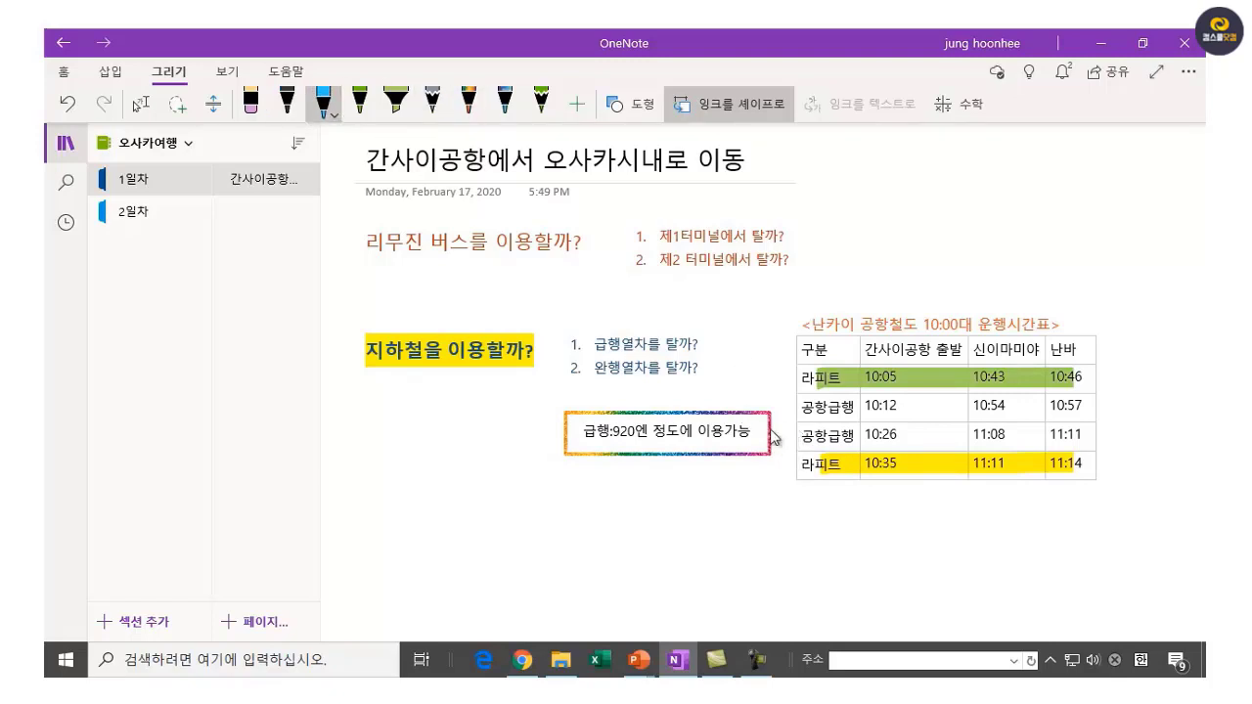
pyautogui.moveTo(771, 431)
pyautogui.mouseDown()
pyautogui.moveTo(794, 437)
pyautogui.moveTo(788, 419)
pyautogui.moveTo(779, 436)
pyautogui.mouseUp()
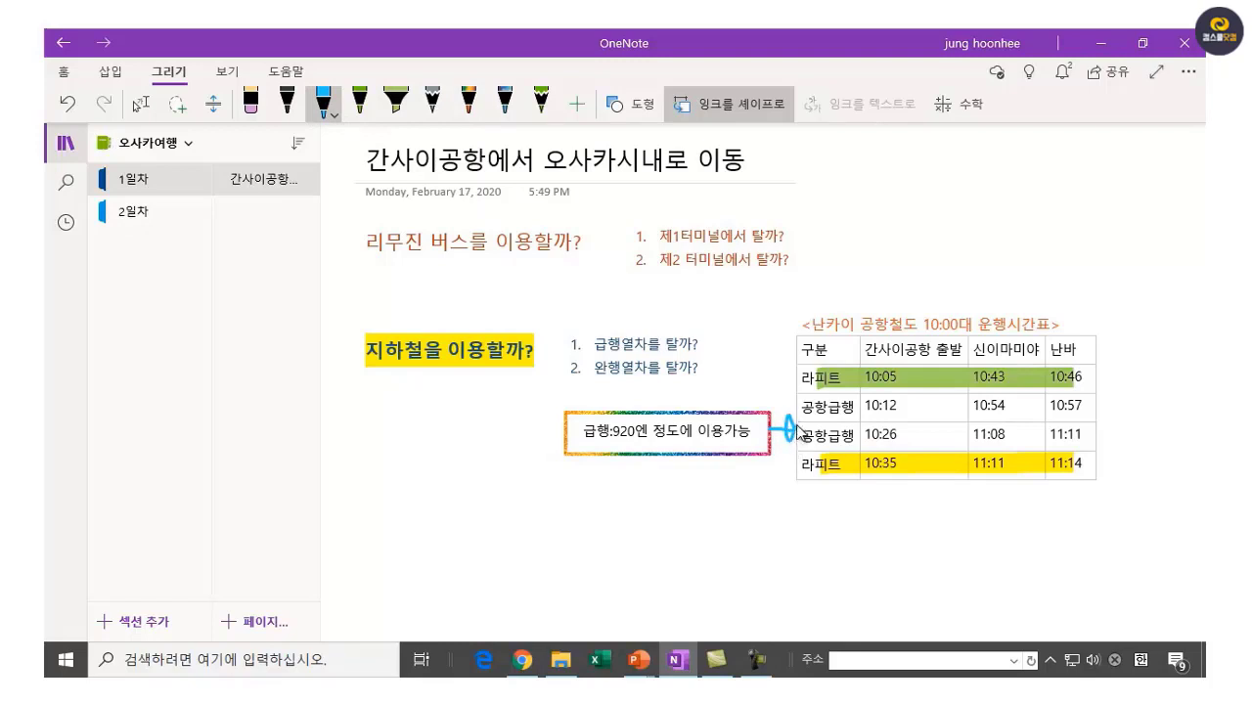
pyautogui.click(809, 564)
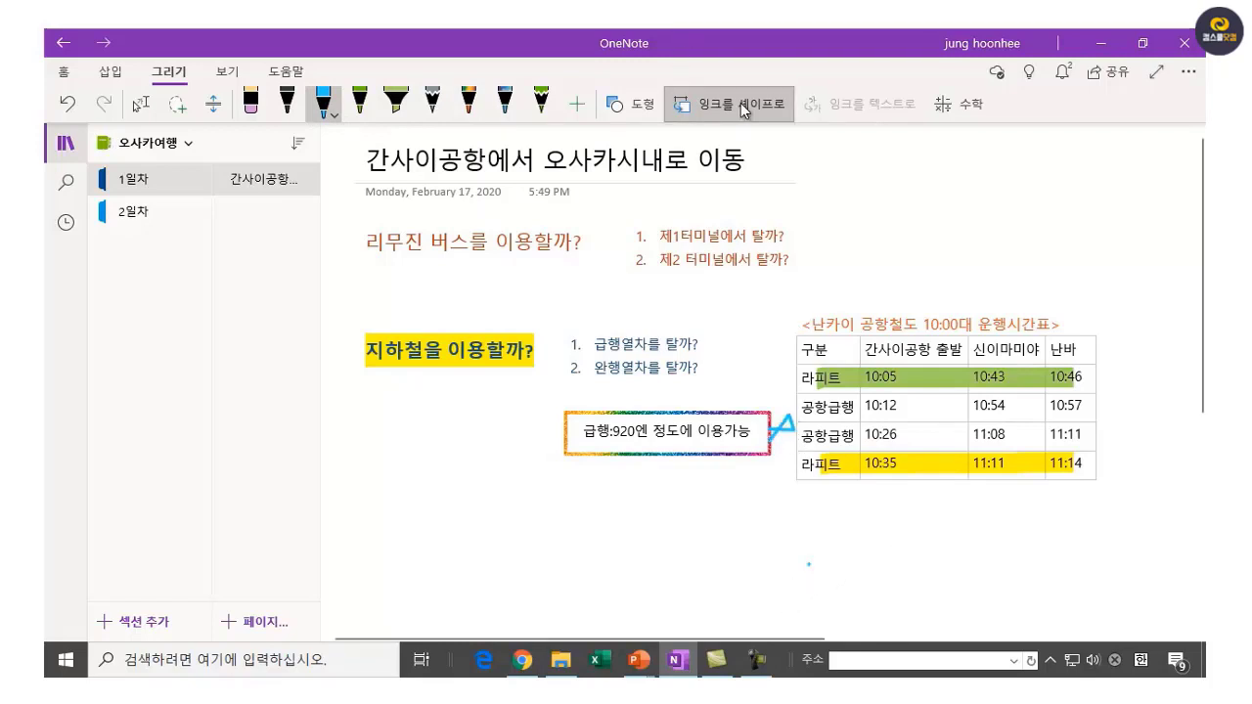
pyautogui.moveTo(779, 445); pyautogui.dragTo(791, 427)
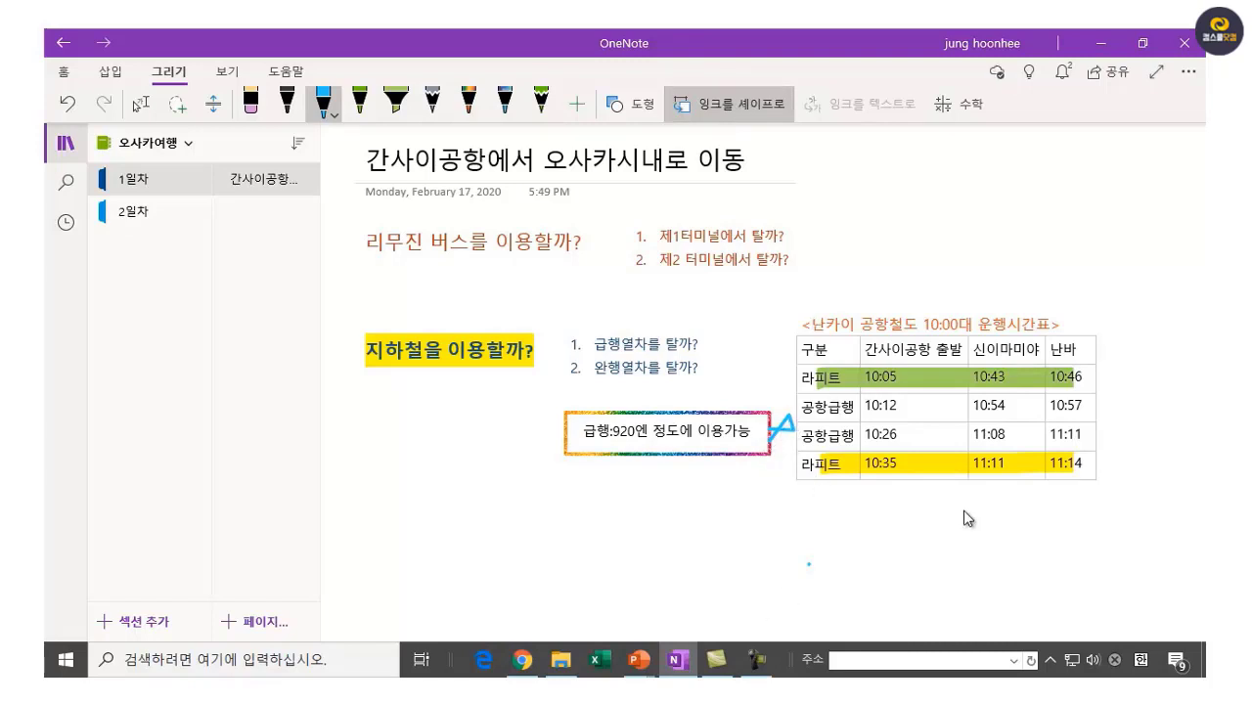
pyautogui.click(251, 99)
pyautogui.moveTo(789, 445); pyautogui.dragTo(769, 438)
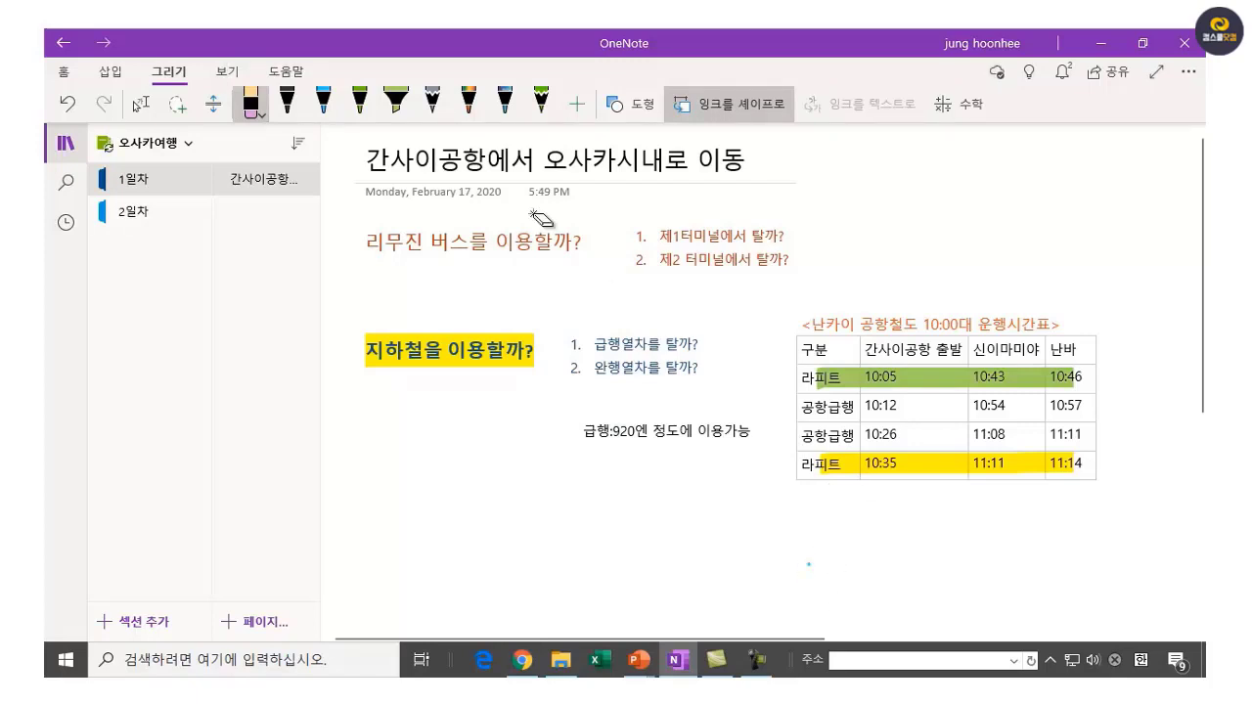
# Box the fare note with a green rectangle and draw a multicolour curve linking it to the timetable.
pyautogui.click(360, 102)
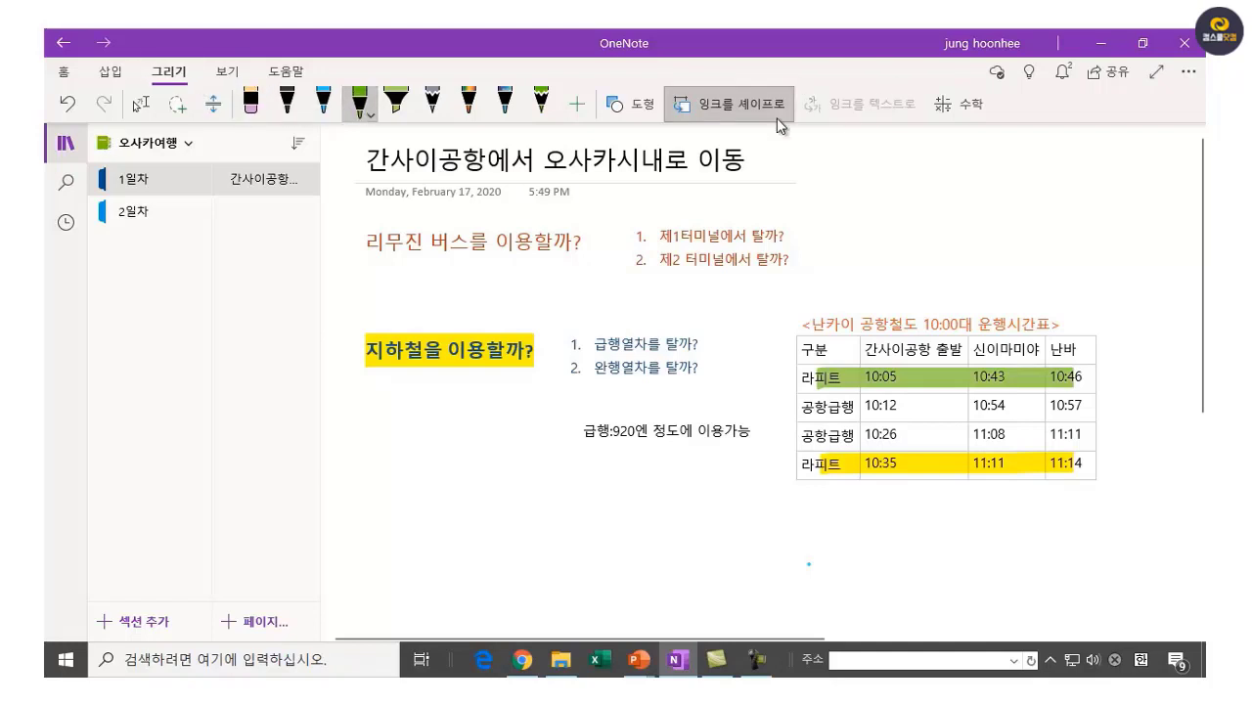
pyautogui.click(726, 102)
pyautogui.moveTo(570, 446)
pyautogui.mouseDown()
pyautogui.moveTo(715, 454)
pyautogui.moveTo(578, 413)
pyautogui.mouseUp()
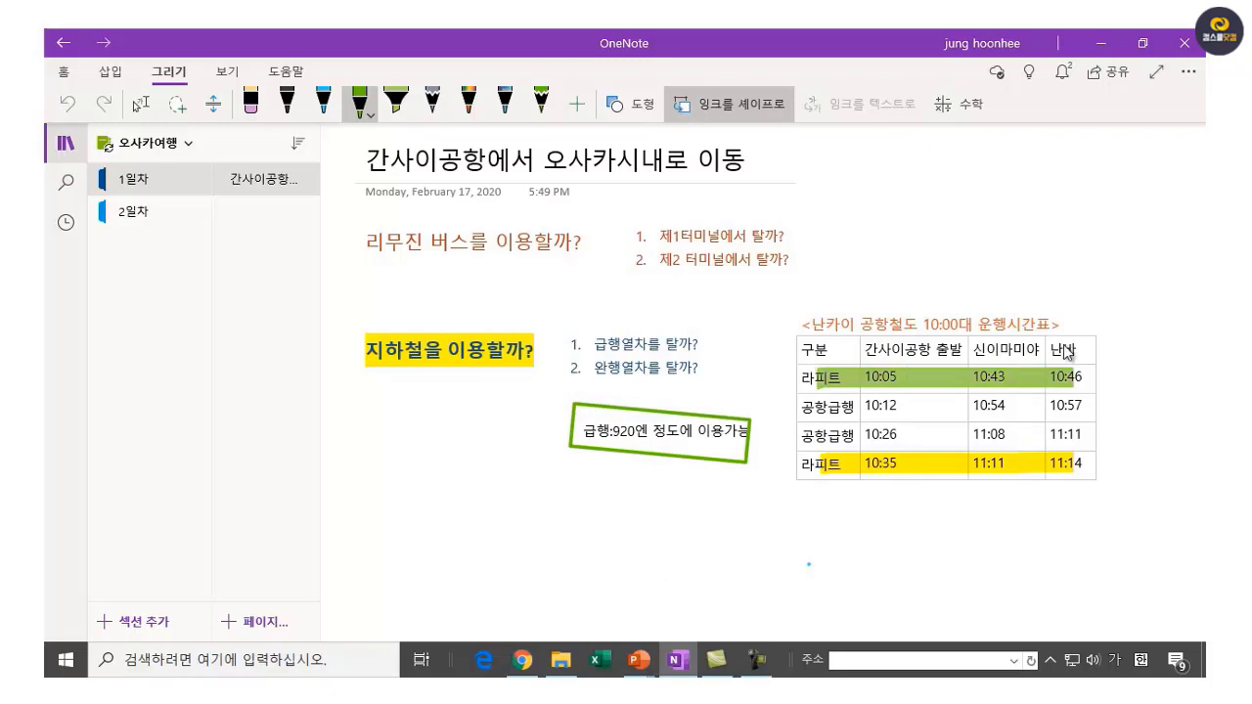
pyautogui.click(758, 114)
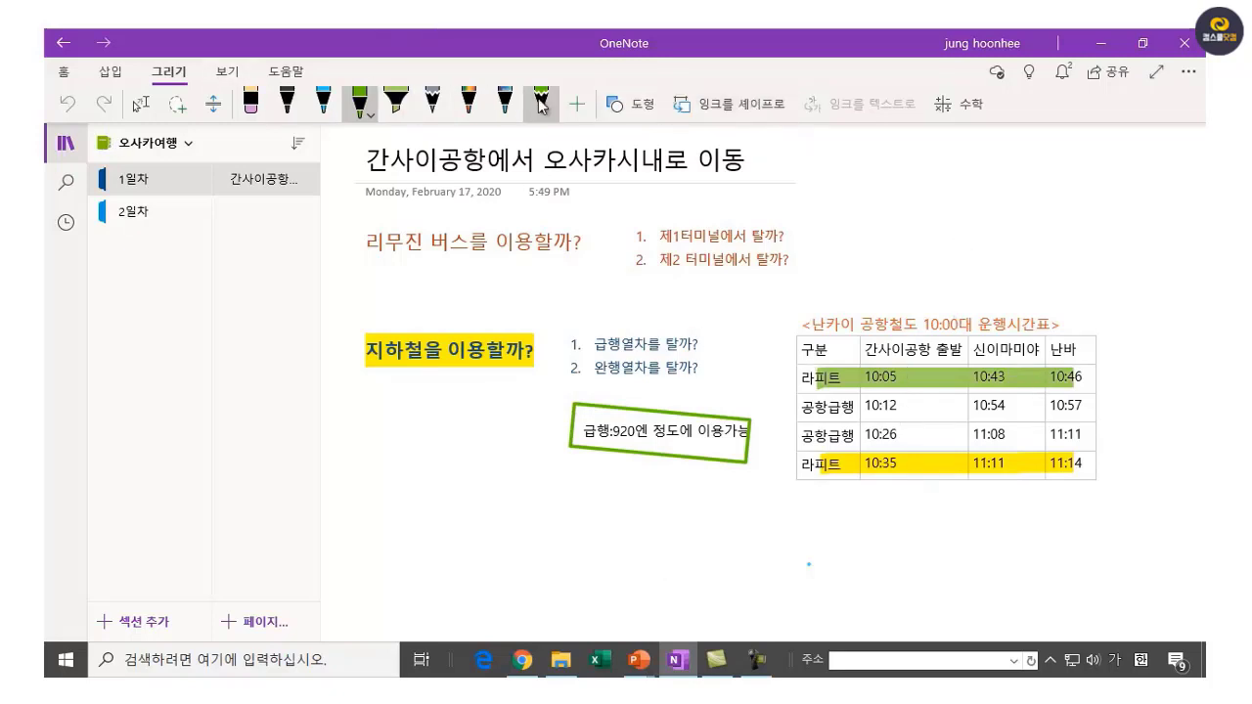
pyautogui.click(469, 99)
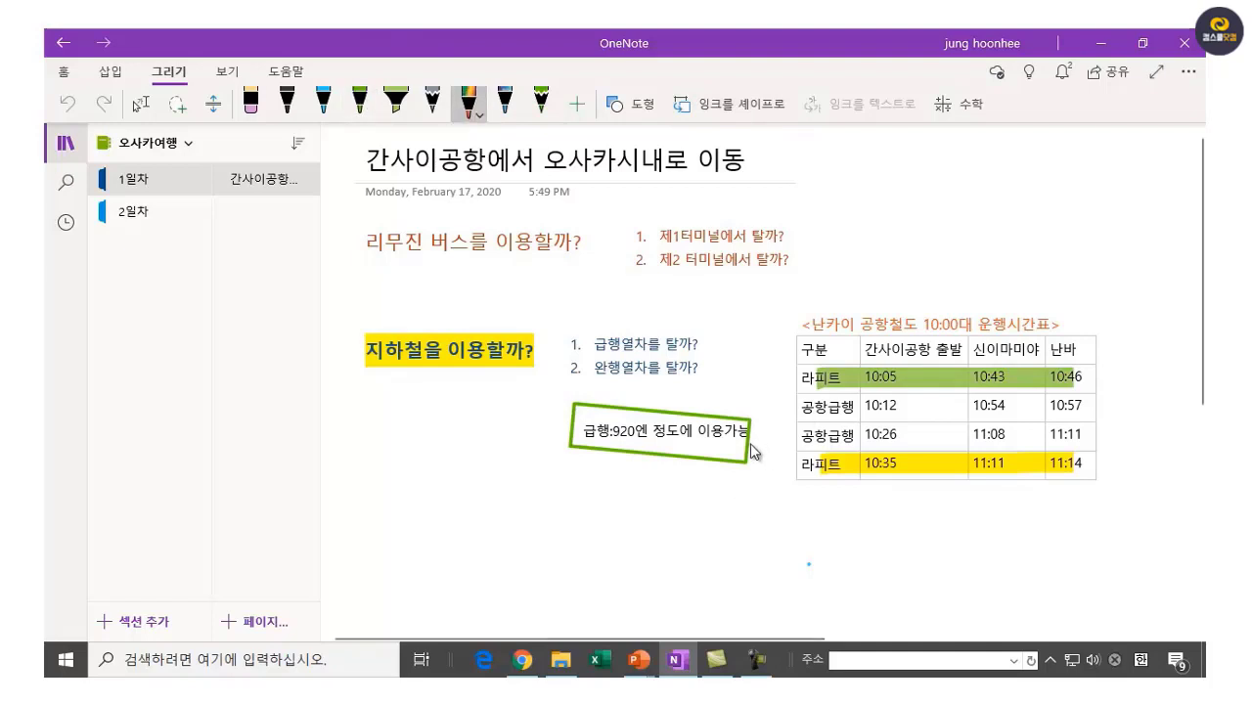
pyautogui.moveTo(750, 450)
pyautogui.mouseDown()
pyautogui.moveTo(787, 459)
pyautogui.moveTo(794, 409)
pyautogui.moveTo(794, 445)
pyautogui.moveTo(804, 416)
pyautogui.mouseUp()
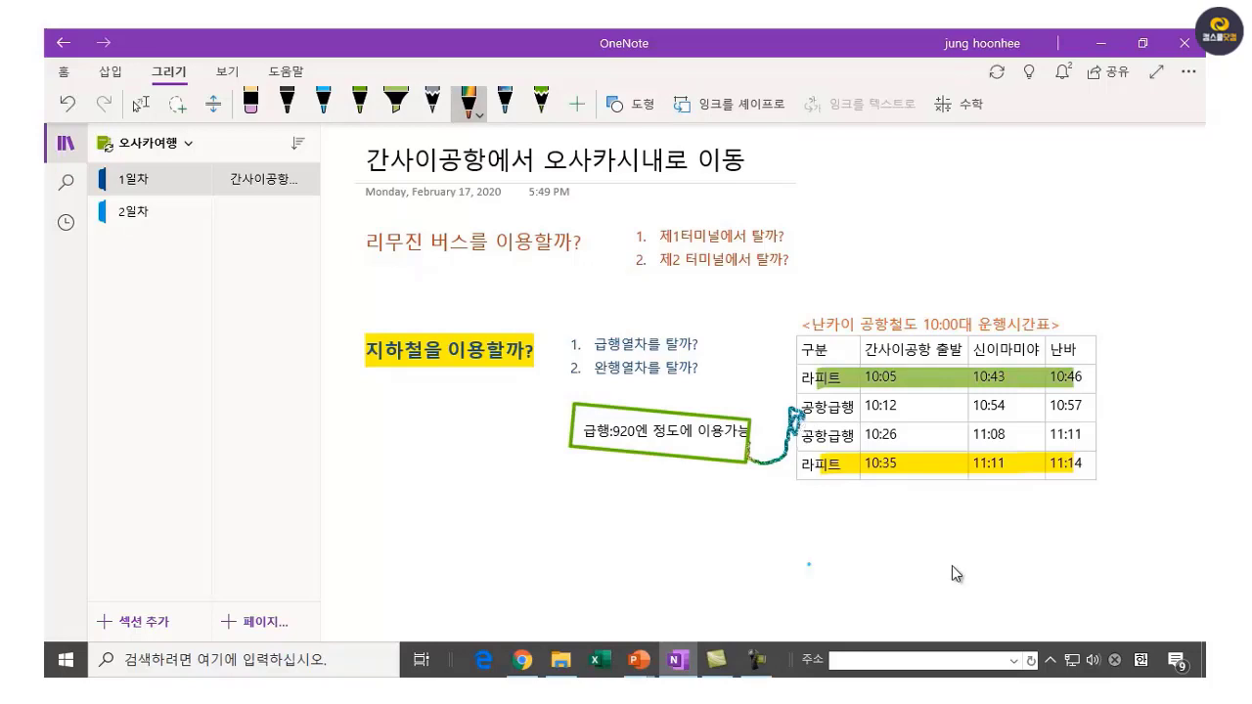
pyautogui.click(855, 588)
# Switch to the 2일차 section and start renaming its 제목 없음 page.
pyautogui.click(140, 227)
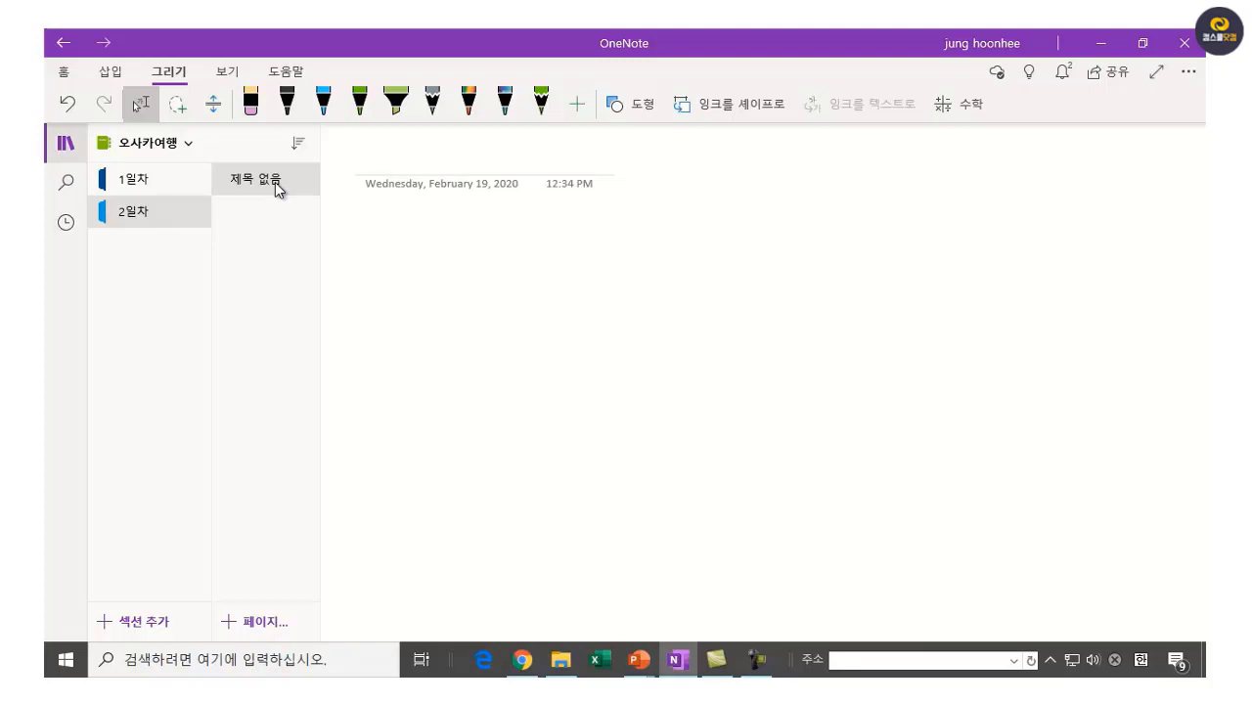
pyautogui.rightClick(275, 182)
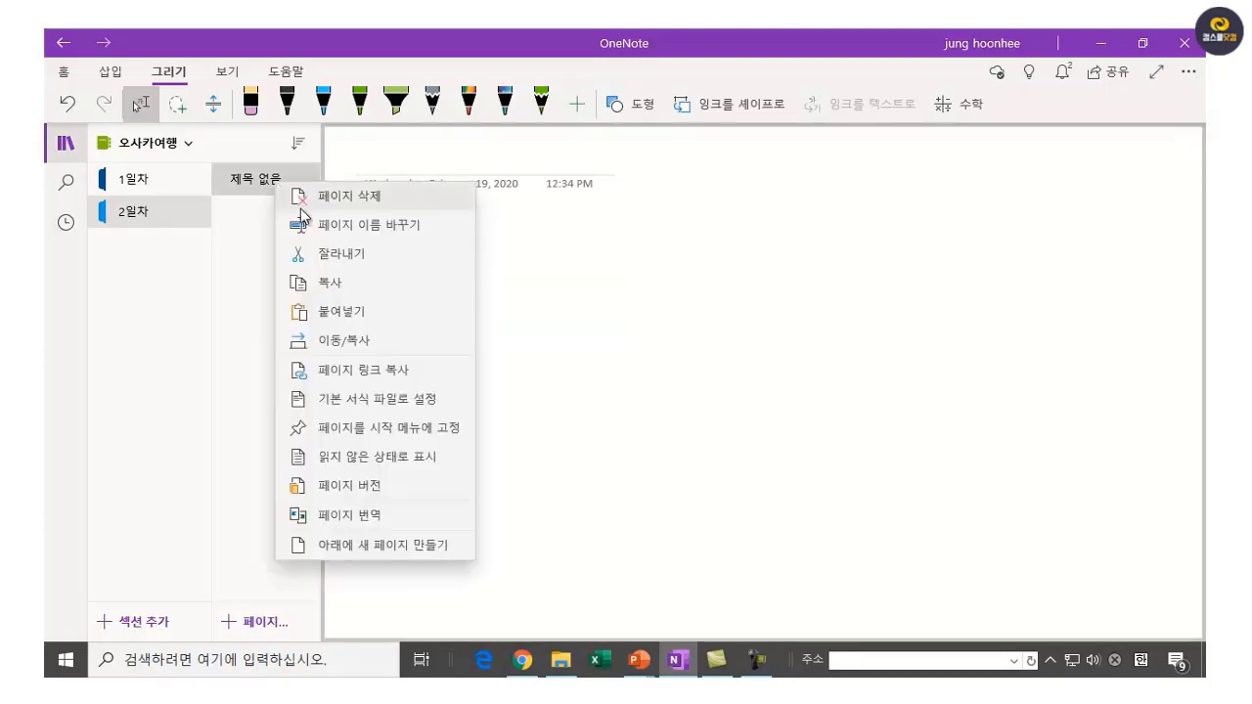
pyautogui.click(397, 224)
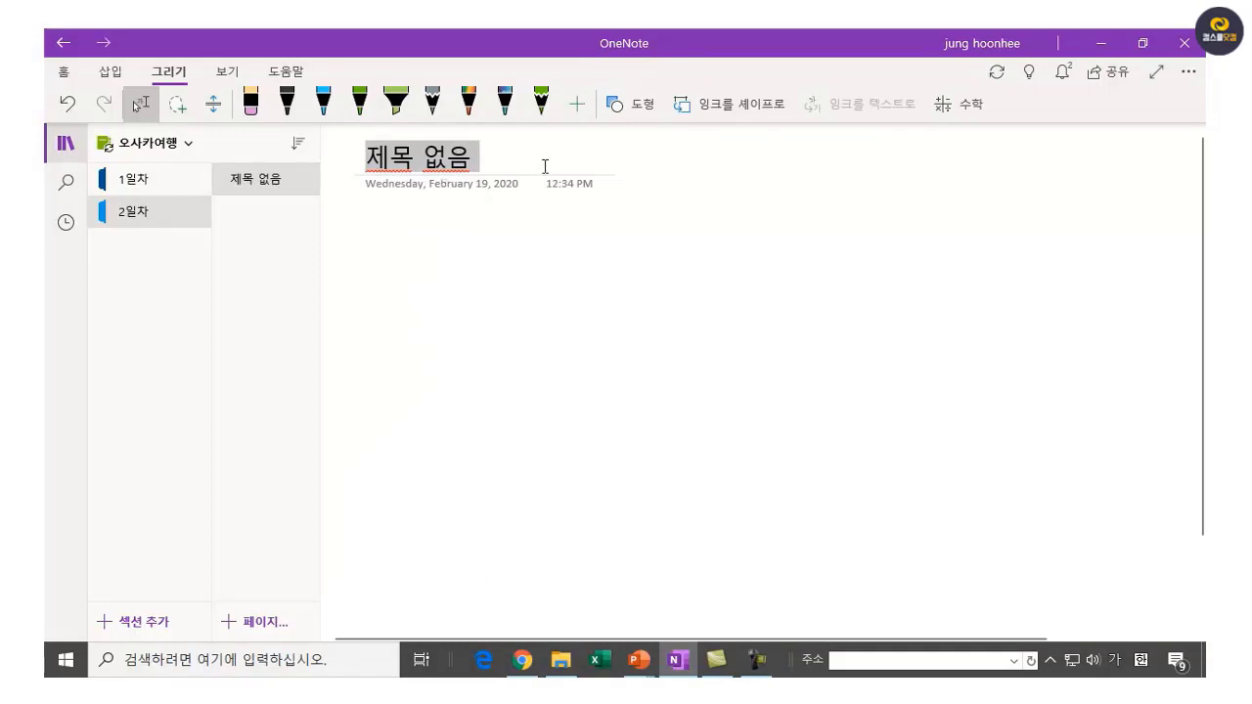
# Title the 2일차 page 스케쥴, deleting the extra 2일차 prefix.
pyautogui.write('2일ㅊ')
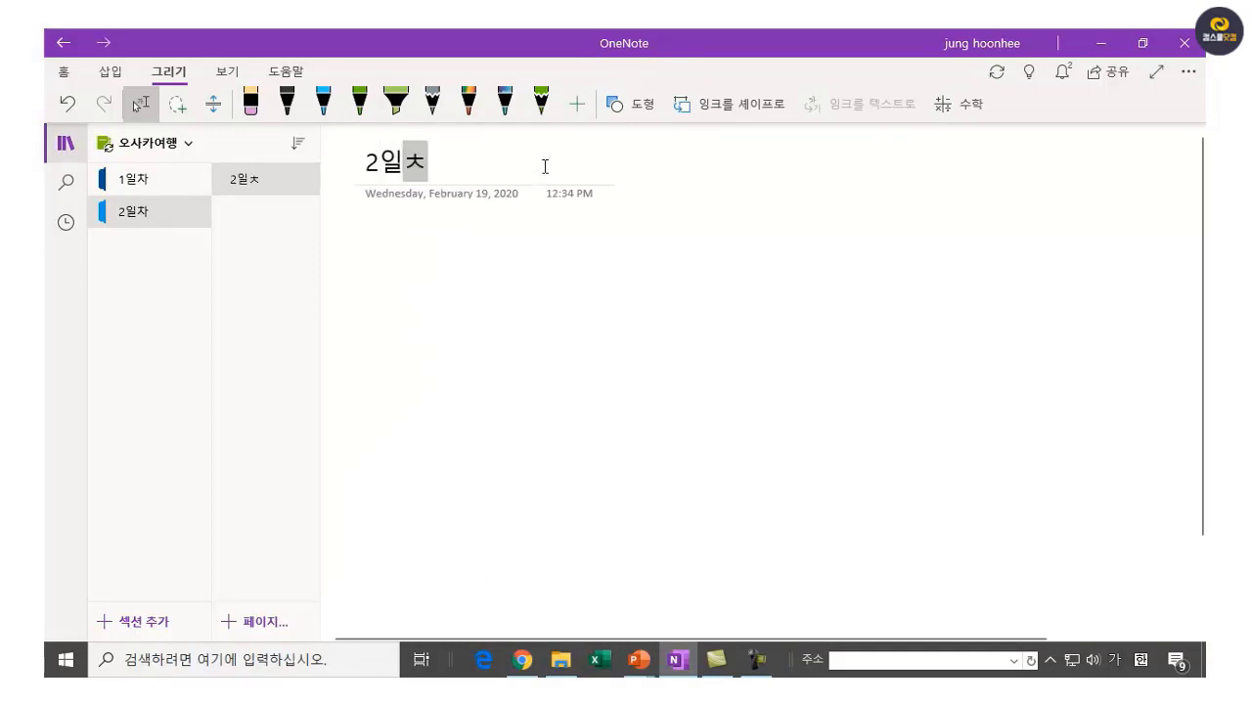
pyautogui.write('ㅏ 스케쥴')
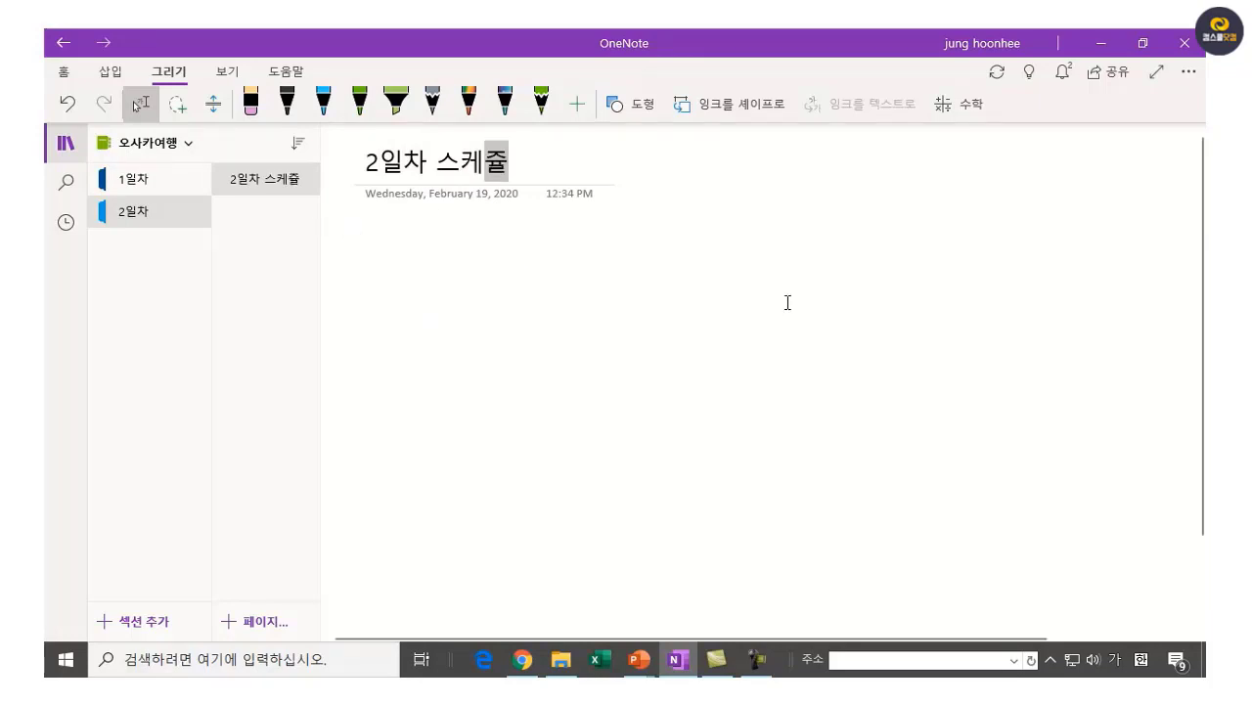
pyautogui.click(433, 162)
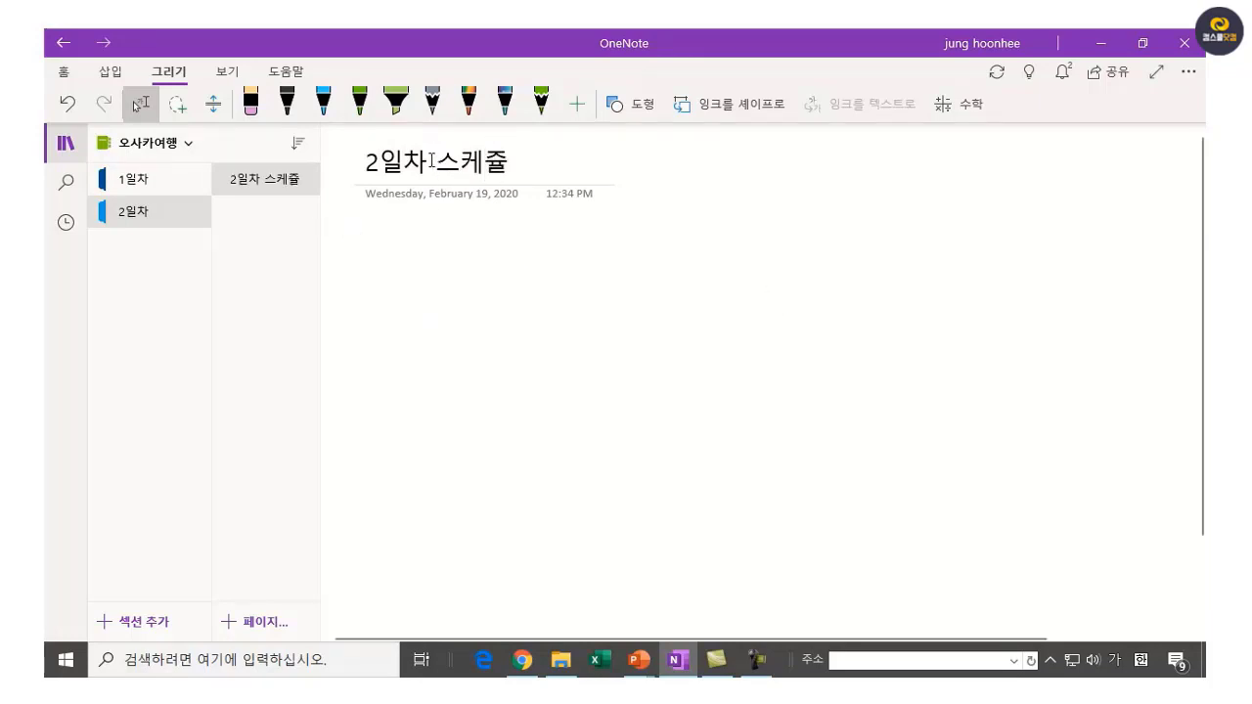
pyautogui.moveTo(433, 161); pyautogui.dragTo(338, 162)
pyautogui.press('Delete')
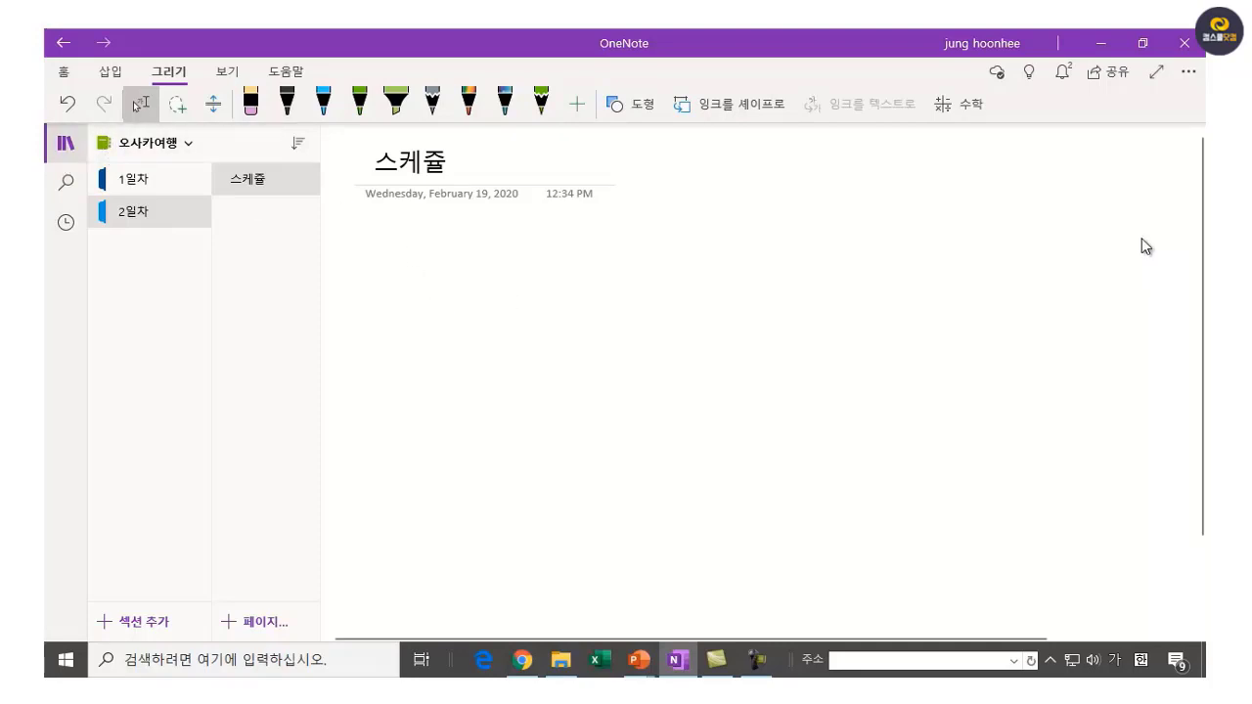
# Reword the castle entry to 오사카성 관광 (10:00-11:30).
pyautogui.write('오사카성 ')
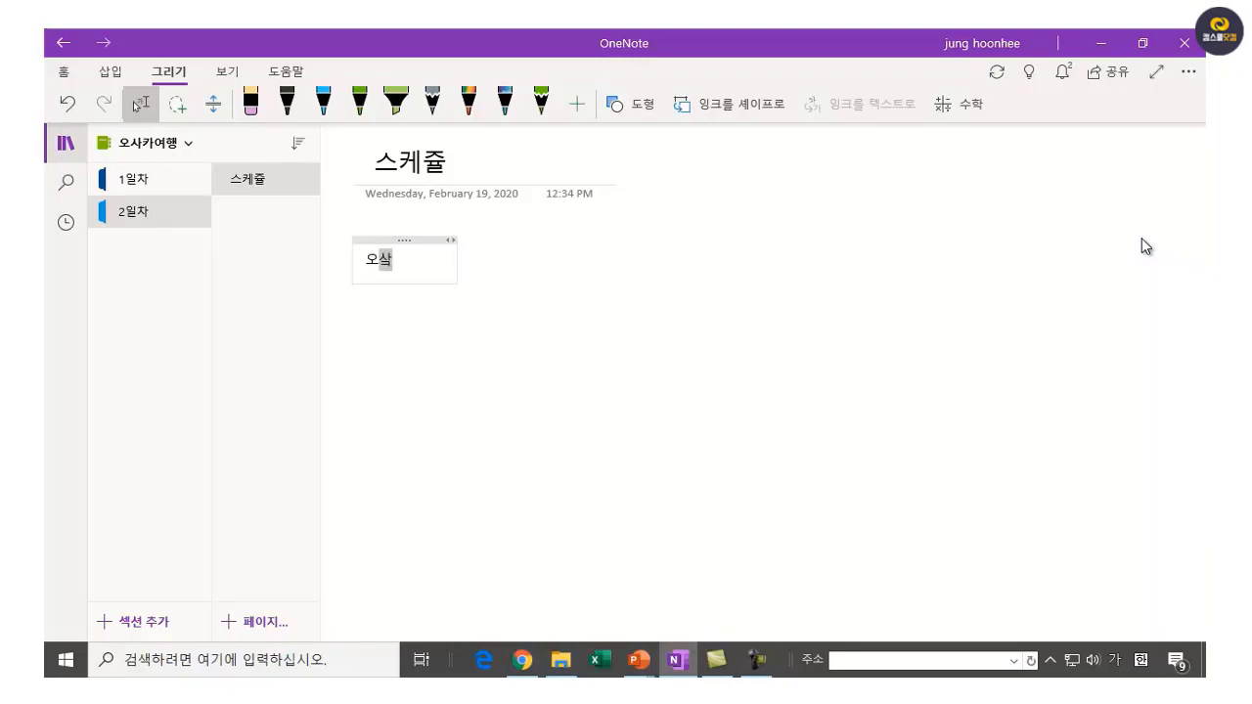
pyautogui.write('방무')
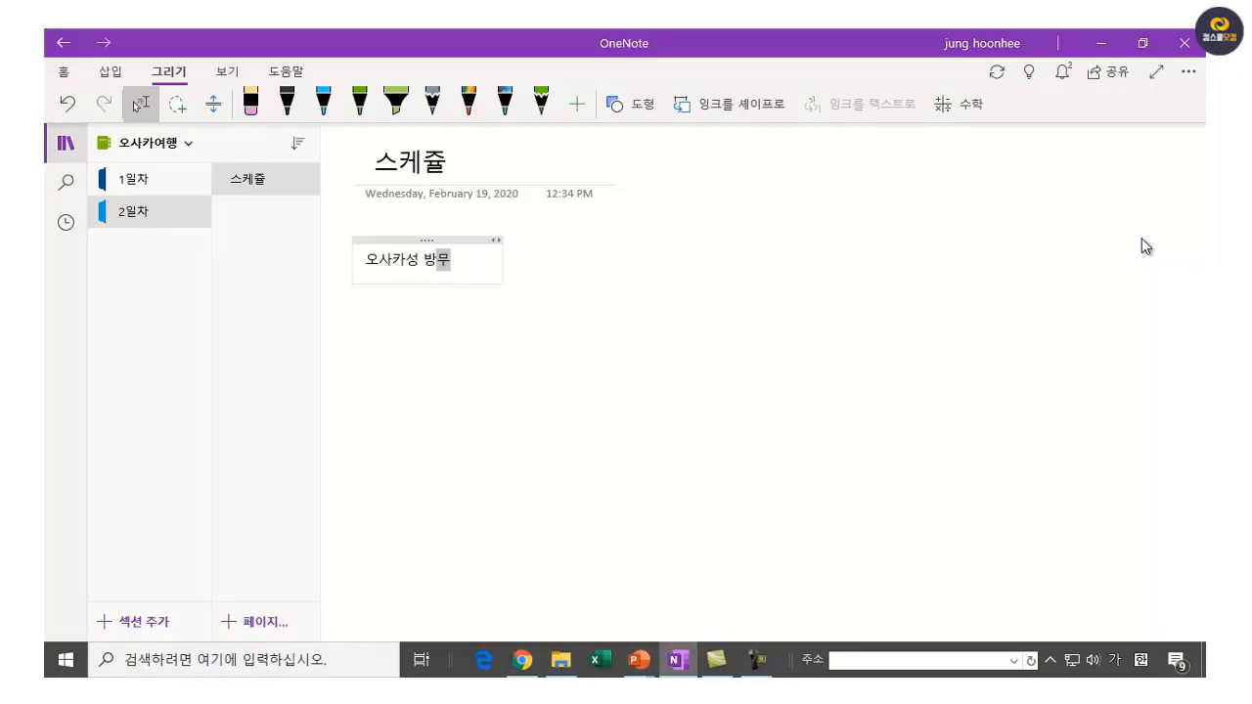
pyautogui.press('BackSpace')
pyautogui.press('BackSpace')
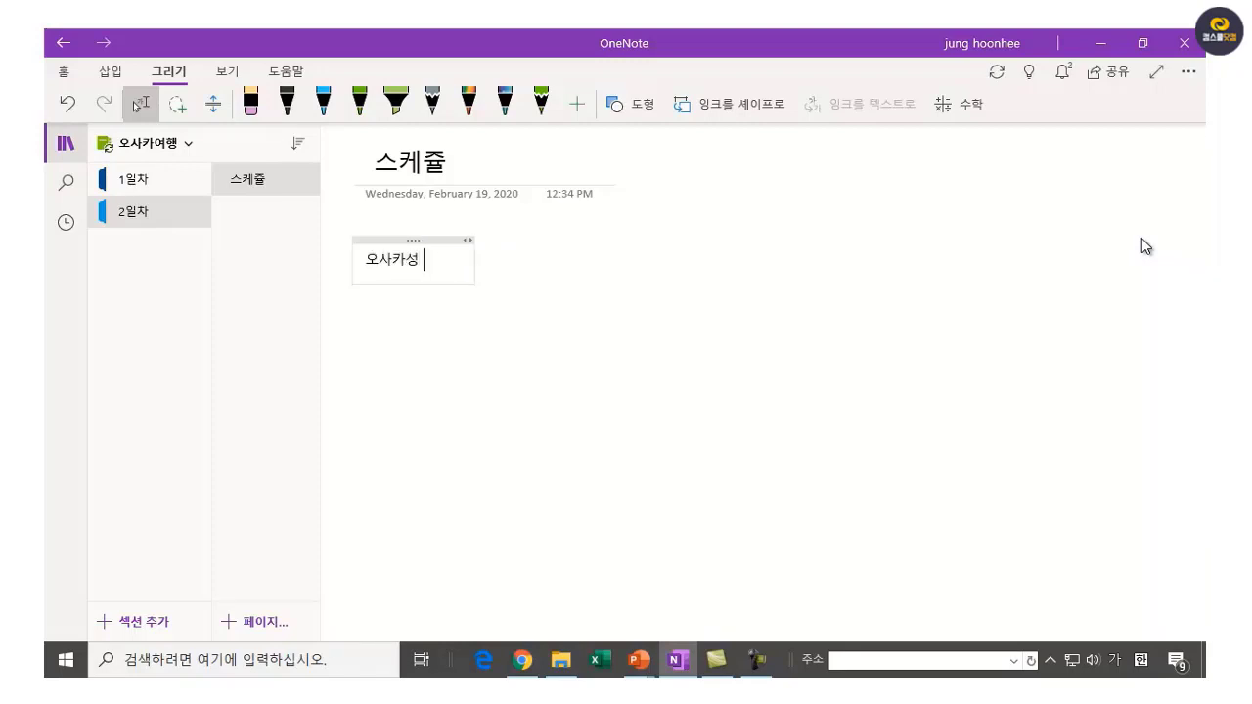
pyautogui.write('관고')
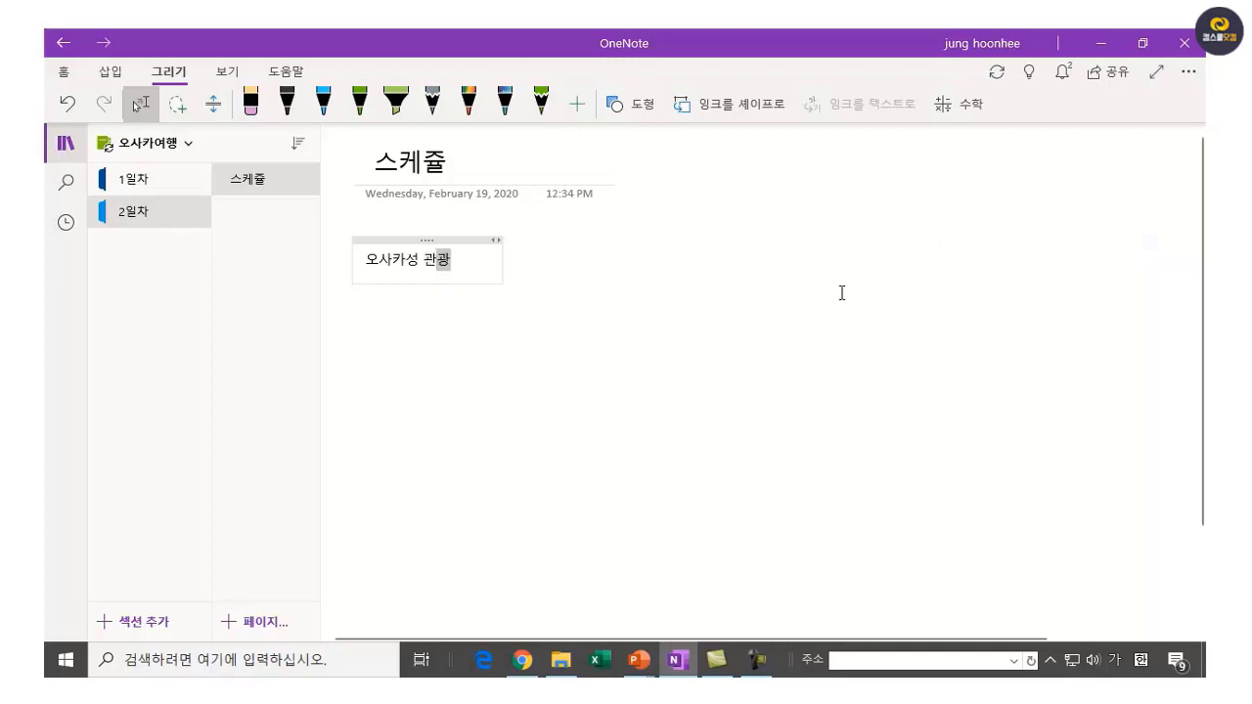
pyautogui.write(' (10')
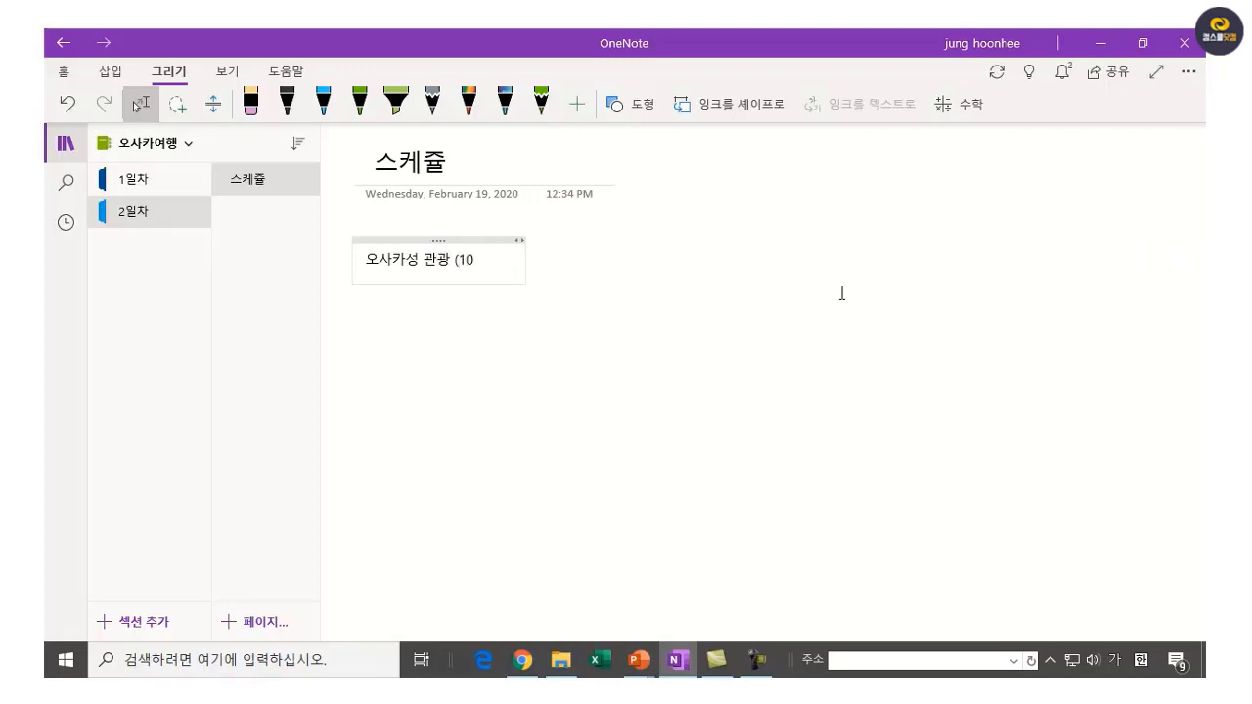
pyautogui.write(':00-1')
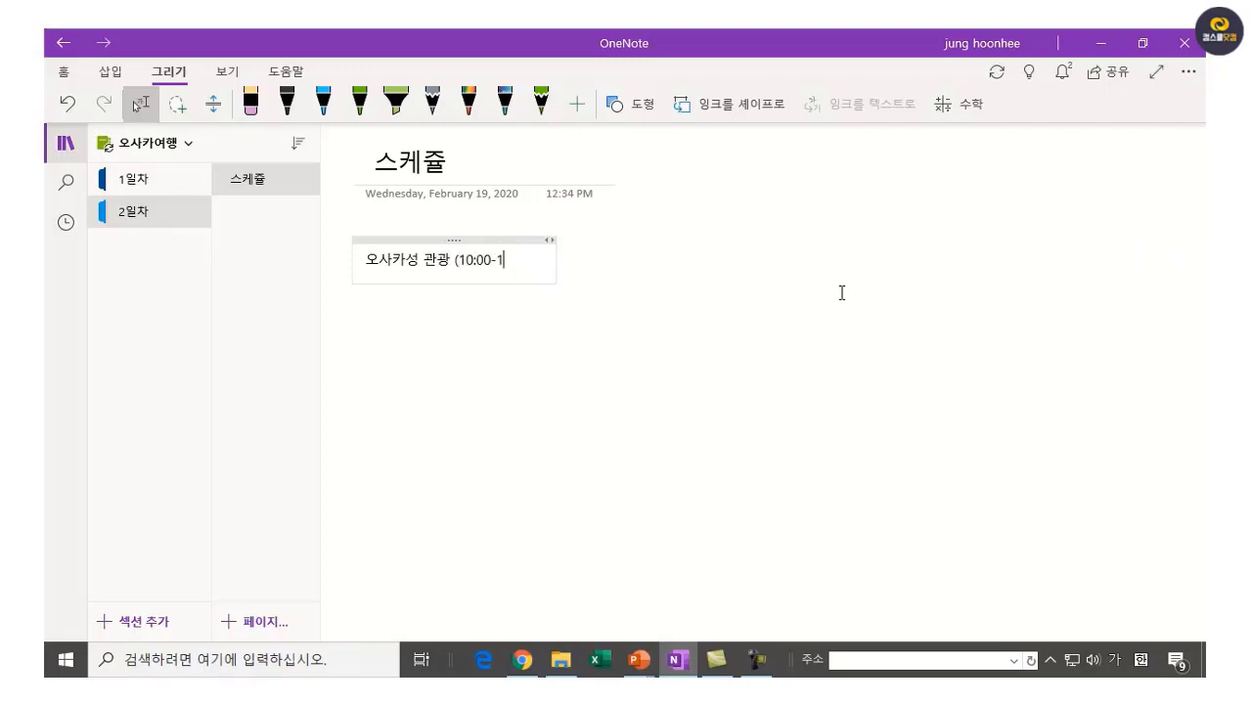
pyautogui.write('1:30)')
pyautogui.press('Return')
pyautogui.press('Return')
pyautogui.press('Return')
pyautogui.press('Return')
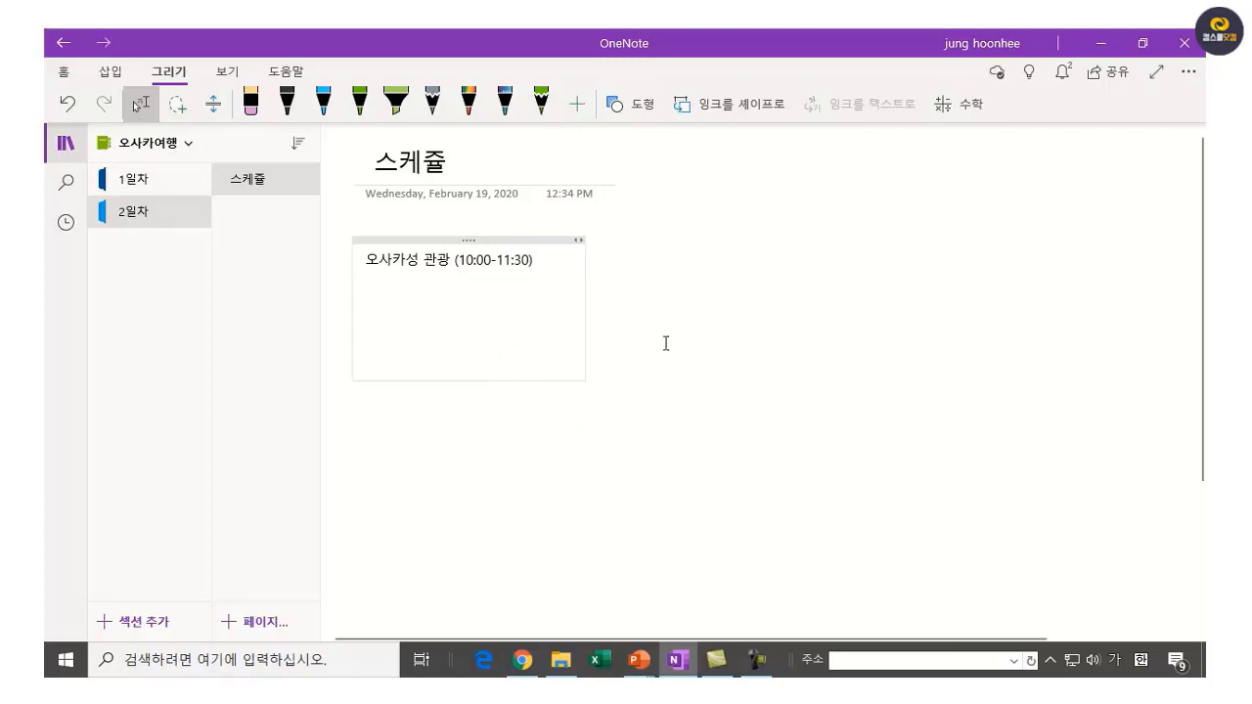
pyautogui.press('BackSpace')
pyautogui.press('BackSpace')
pyautogui.press('BackSpace')
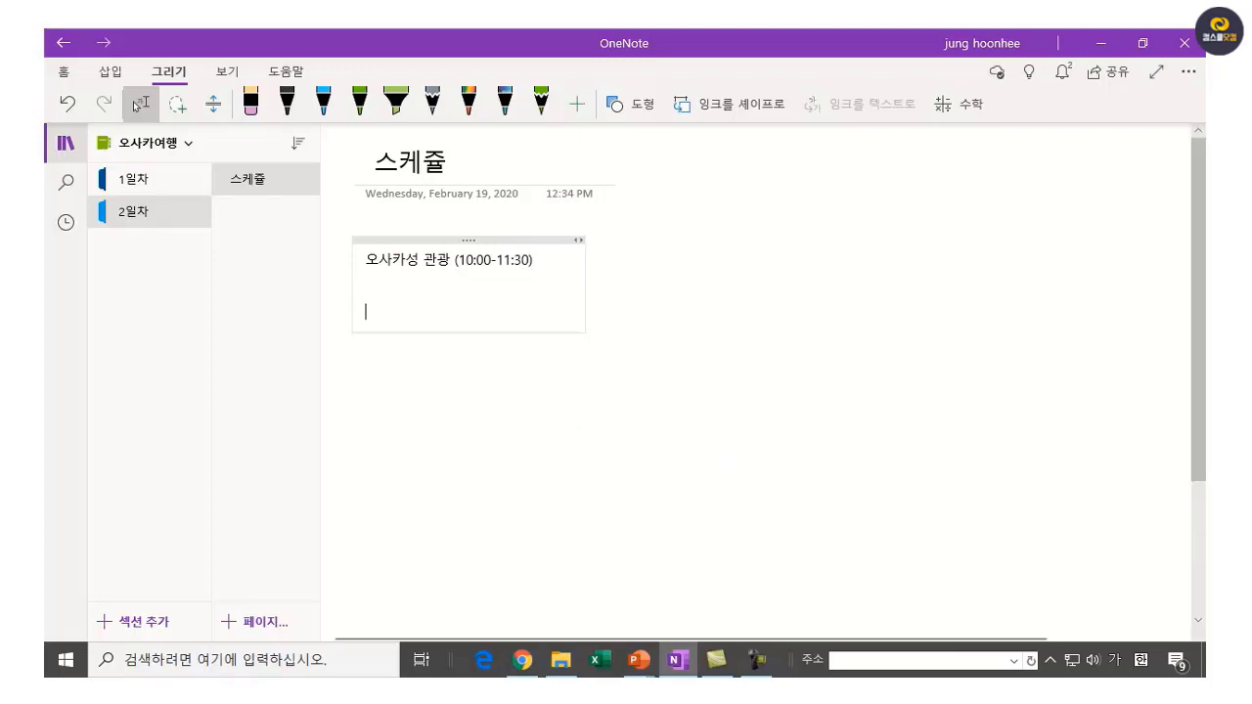
pyautogui.press('BackSpace')
pyautogui.press('BackSpace')
pyautogui.click(537, 427)
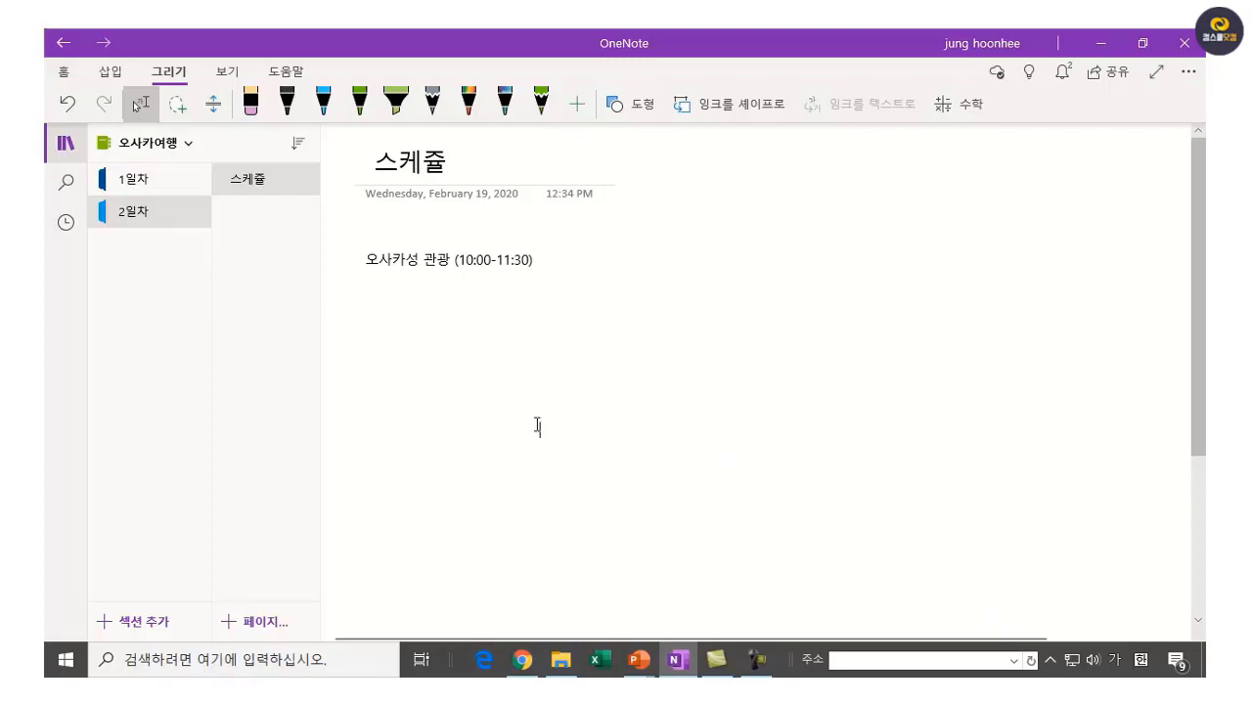
# Draw a rainbow rectangle around the castle entry.
pyautogui.click(633, 104)
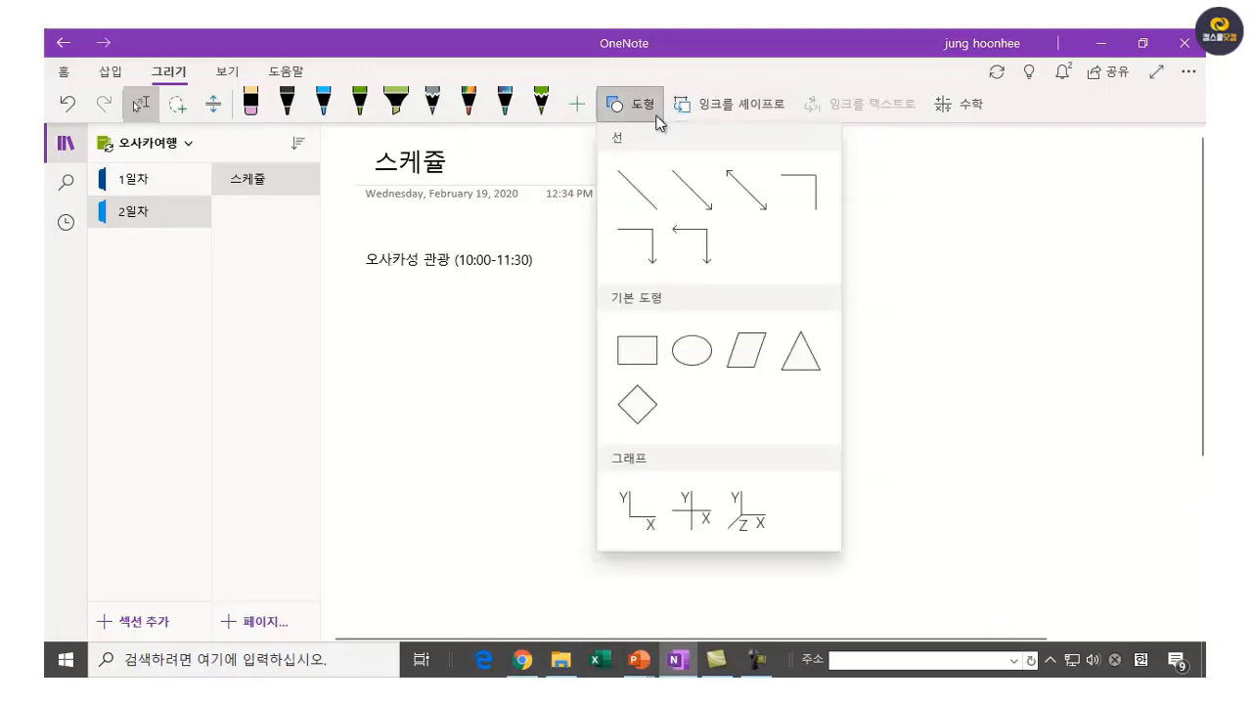
pyautogui.click(637, 354)
pyautogui.moveTo(364, 248); pyautogui.dragTo(540, 271)
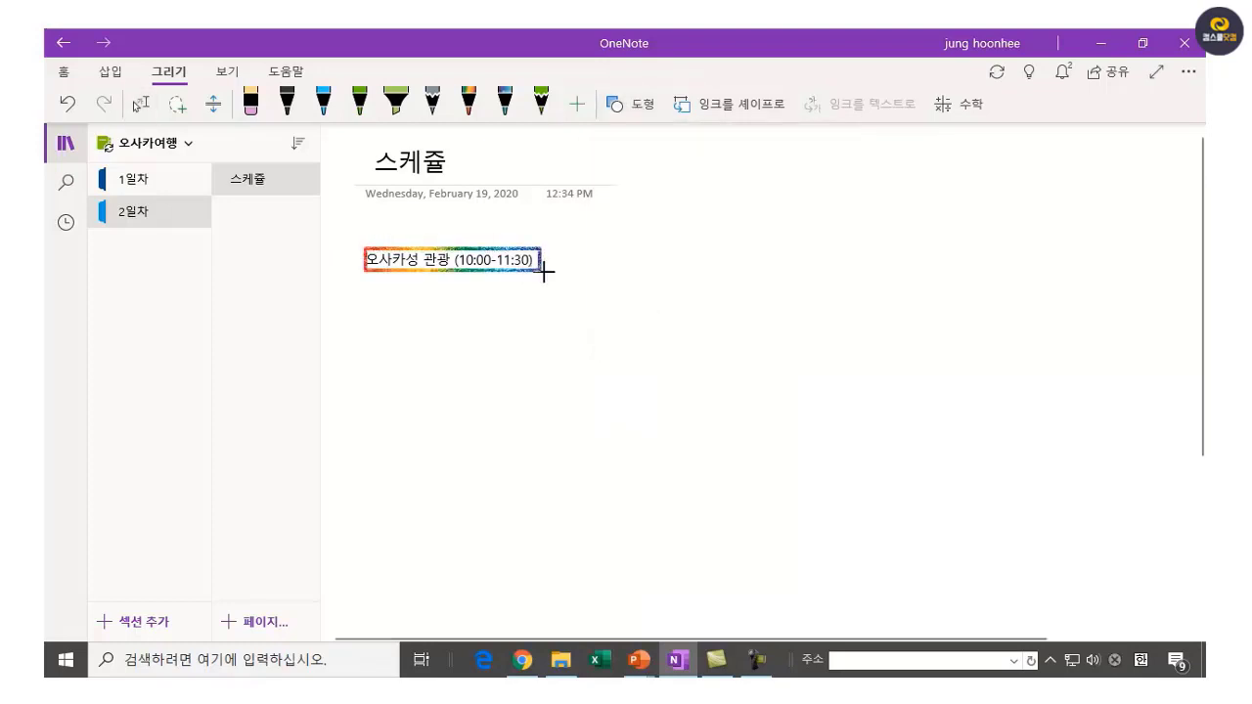
pyautogui.click(637, 415)
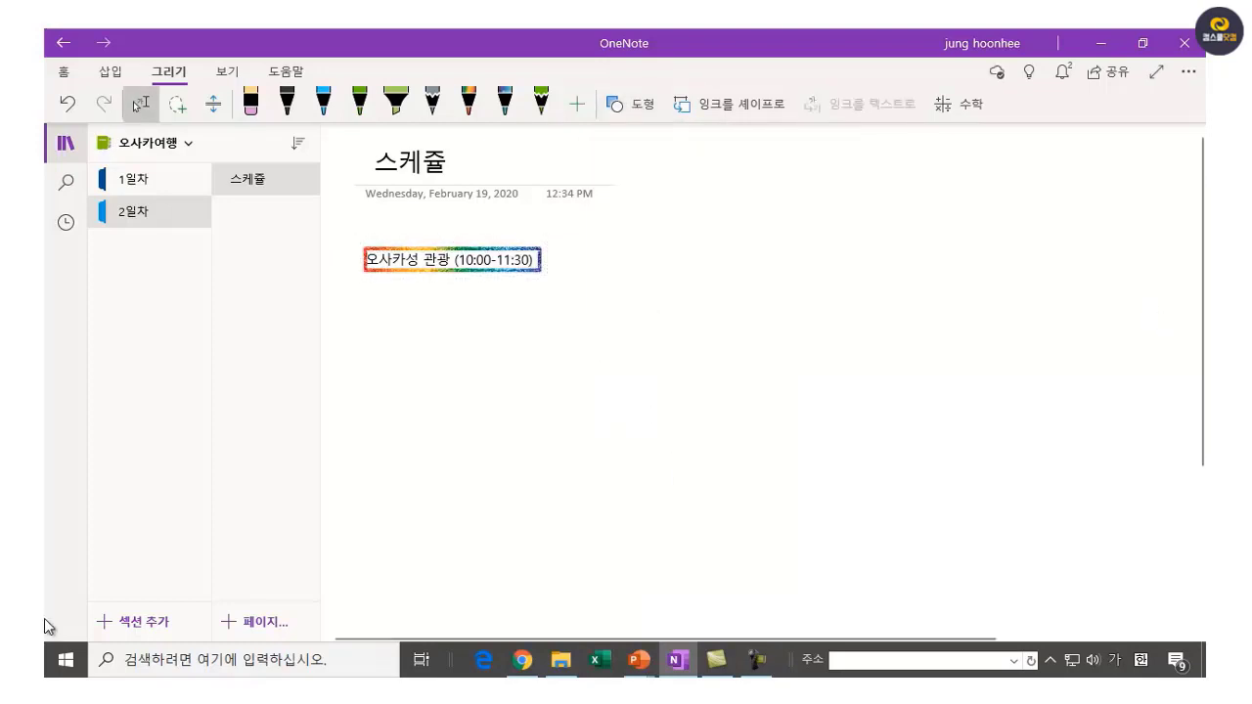
pyautogui.click(584, 361)
# Add the note 점심식사(오사카 시내에서..우메다역 근처12:00~14:00) under the castle entry.
pyautogui.write('점심식사')
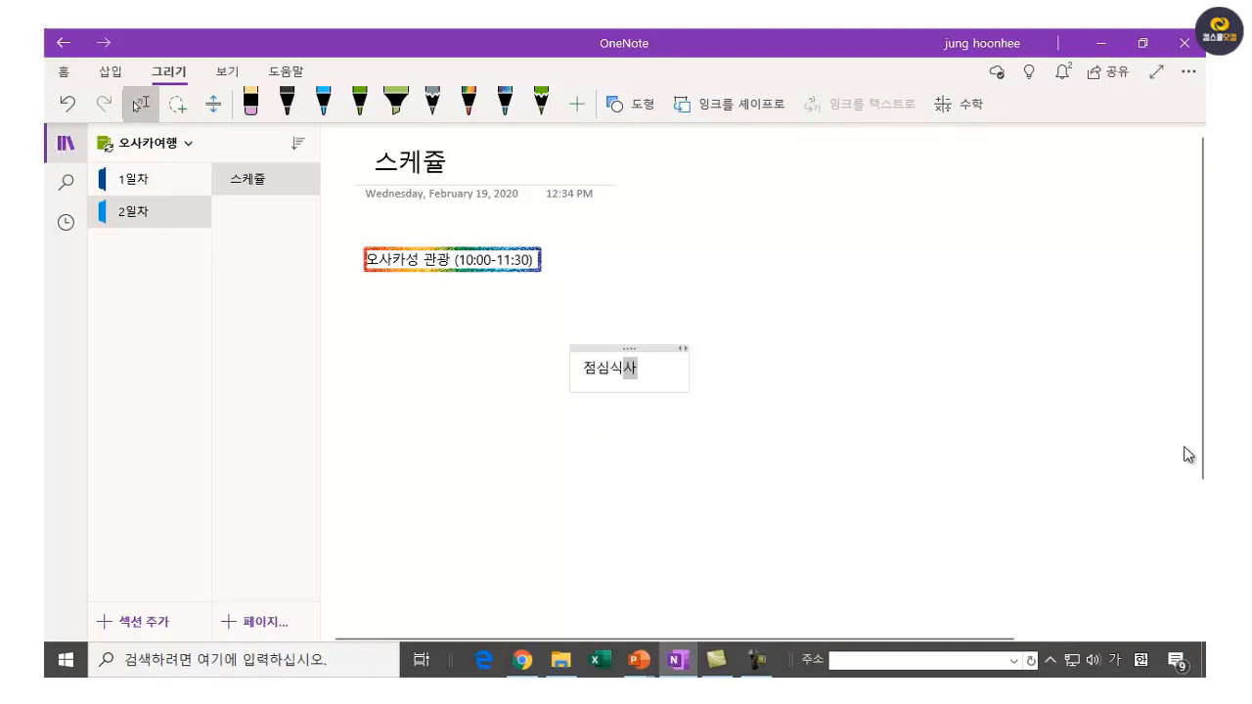
pyautogui.write('(')
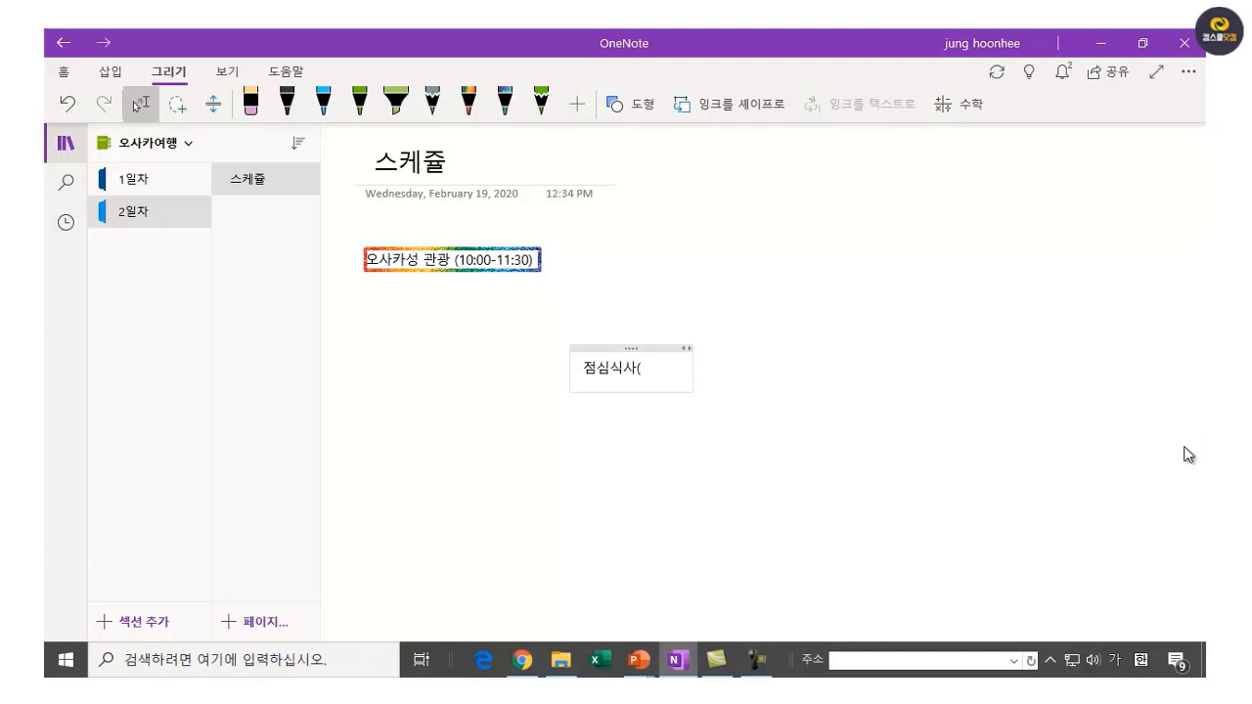
pyautogui.write('오사')
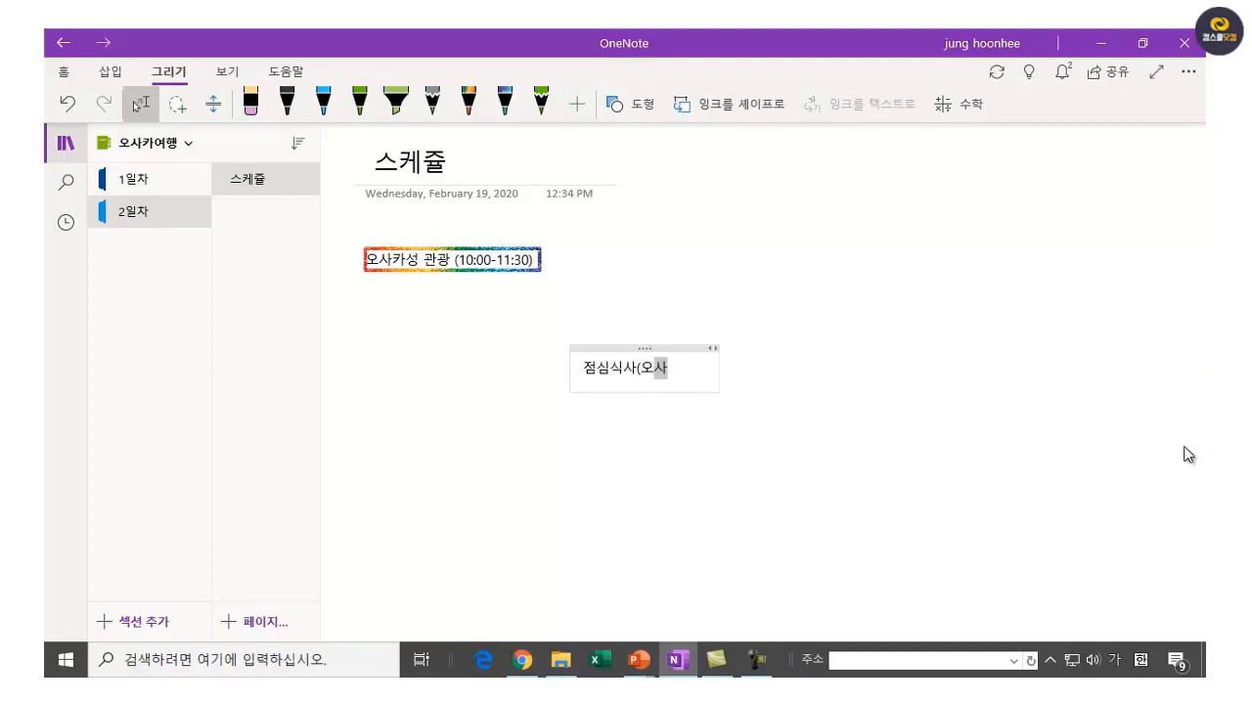
pyautogui.write('카 시내에서')
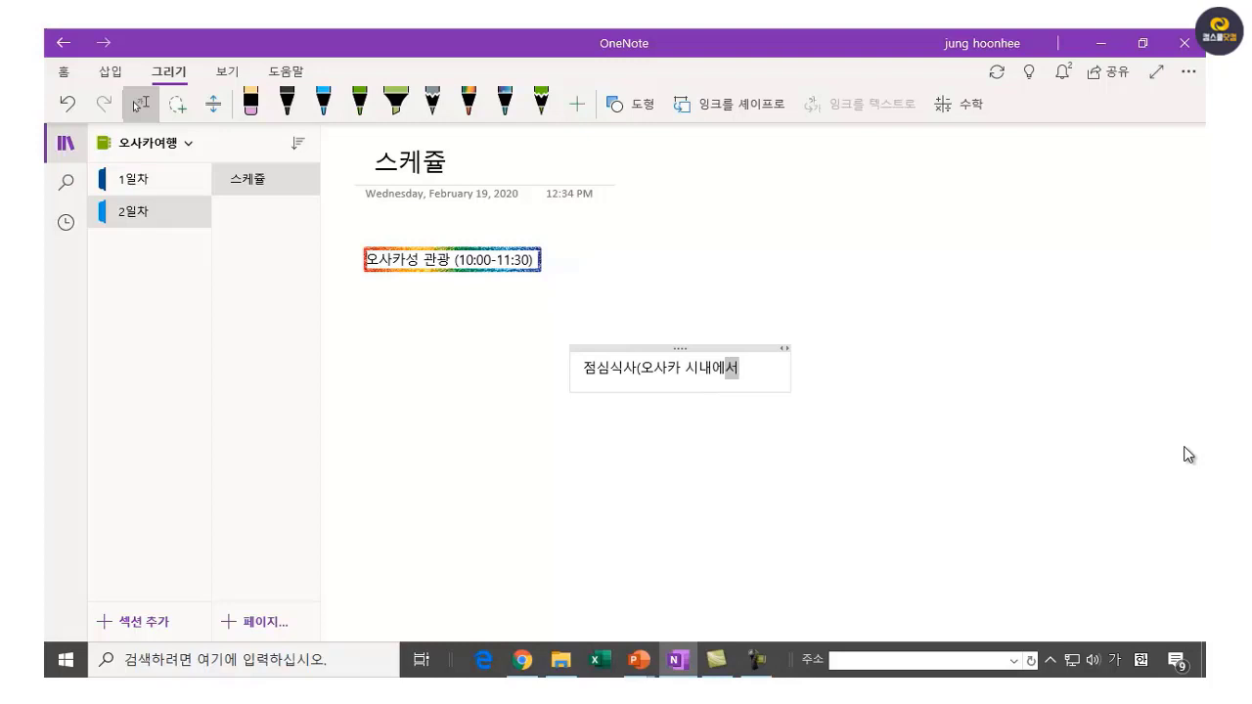
pyautogui.write('..ㅇ우메다')
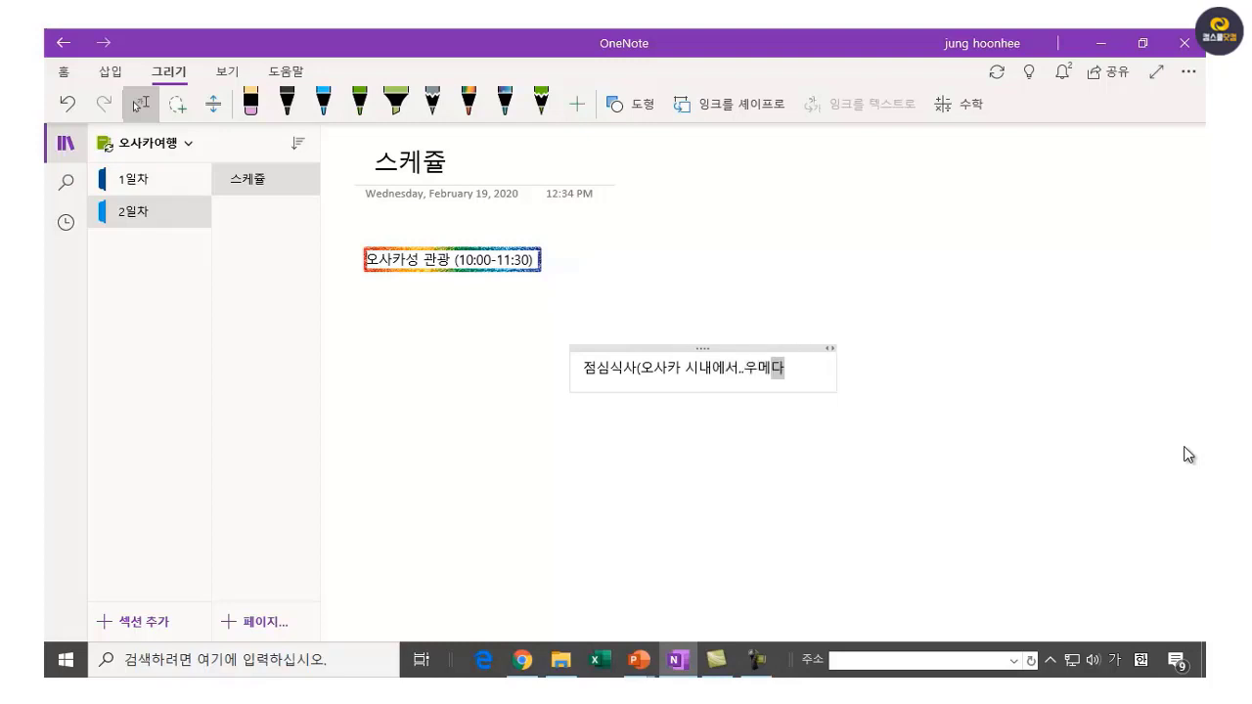
pyautogui.write('역 근처)')
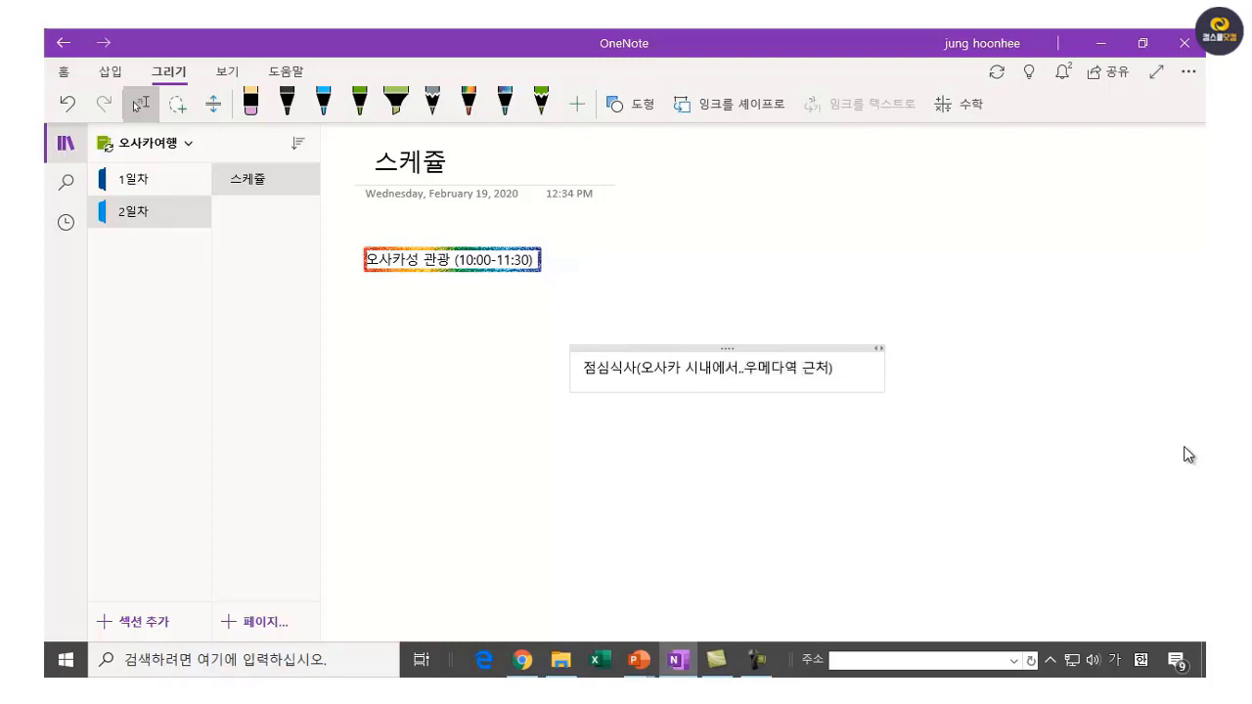
pyautogui.click(669, 471)
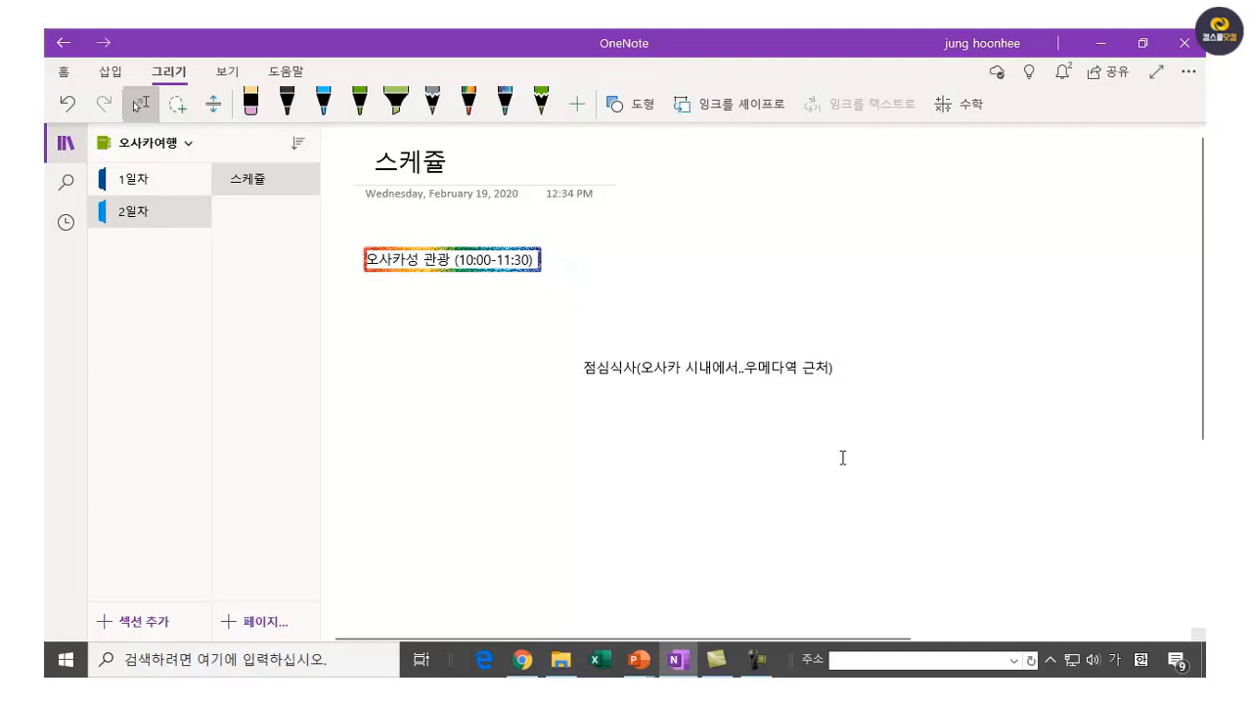
pyautogui.moveTo(601, 340); pyautogui.dragTo(427, 319)
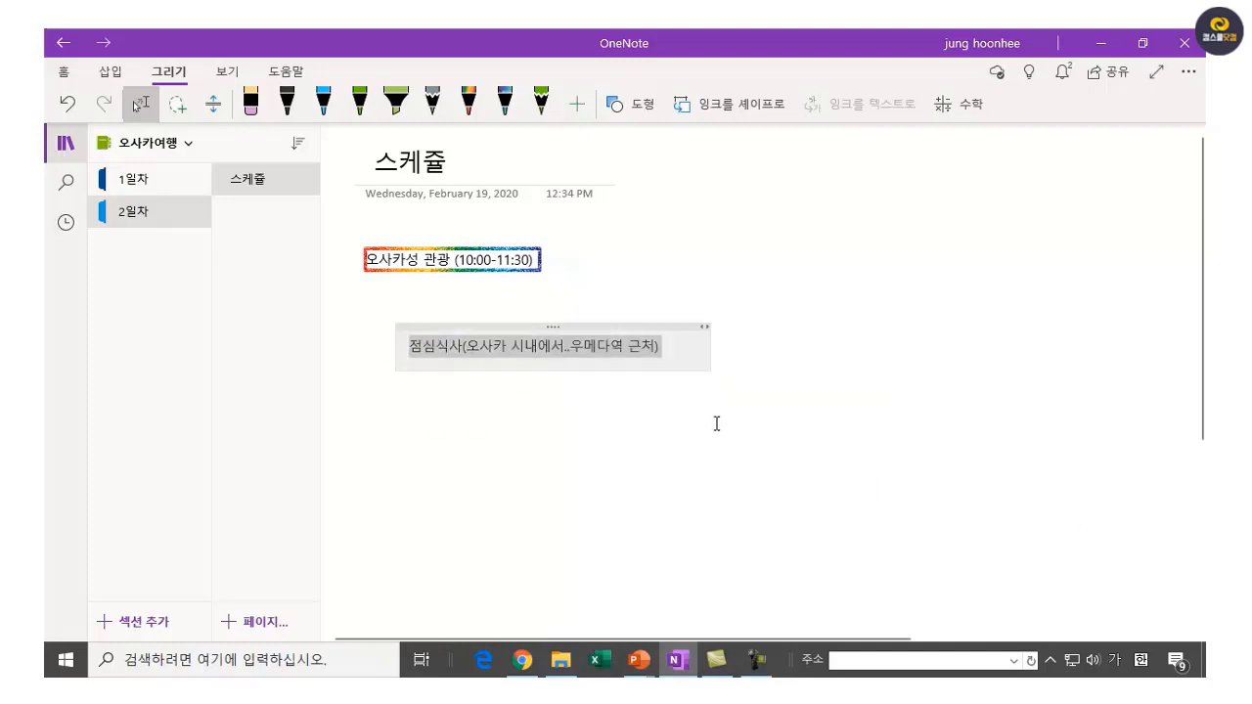
pyautogui.click(649, 348)
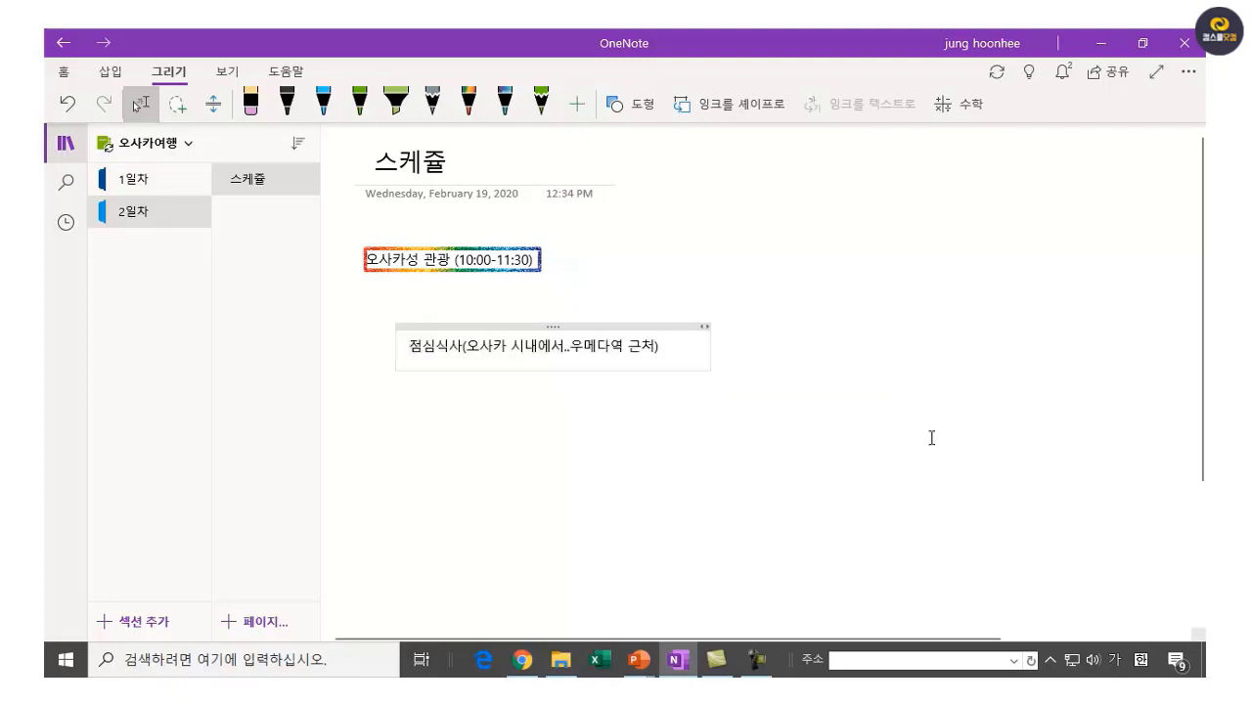
pyautogui.write('12:--')
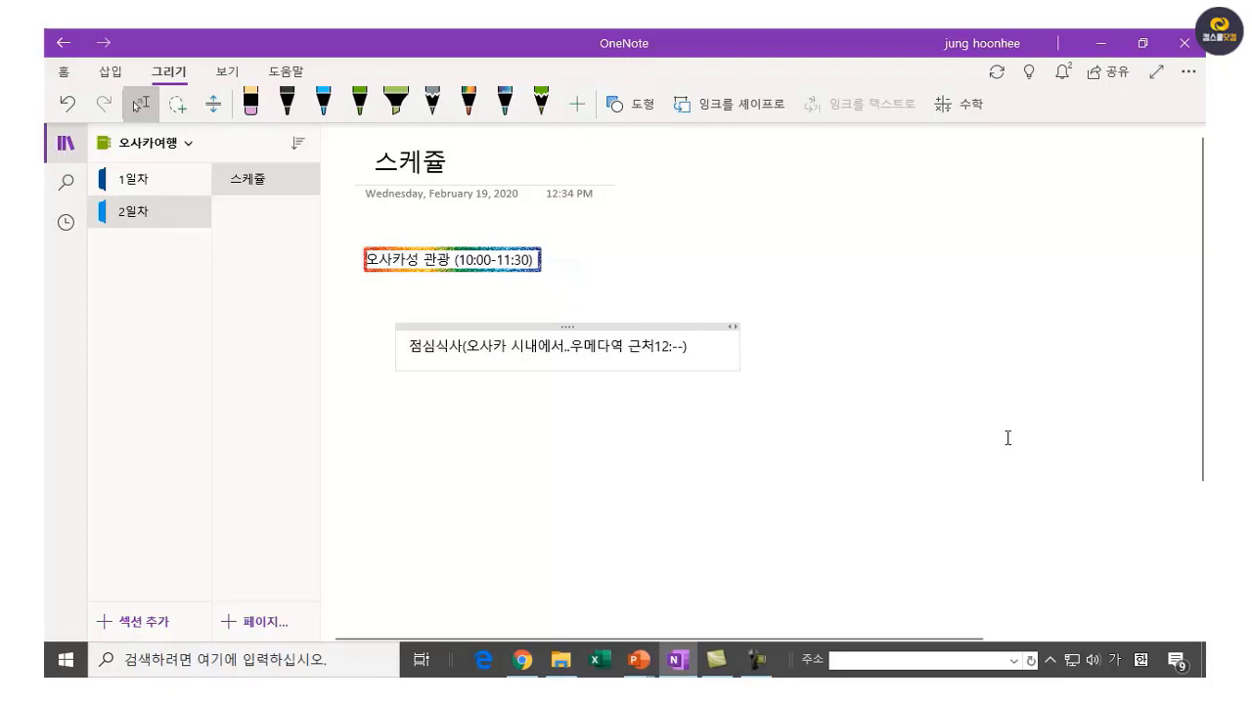
pyautogui.write('-')
pyautogui.press('BackSpace')
pyautogui.press('BackSpace')
pyautogui.press('BackSpace')
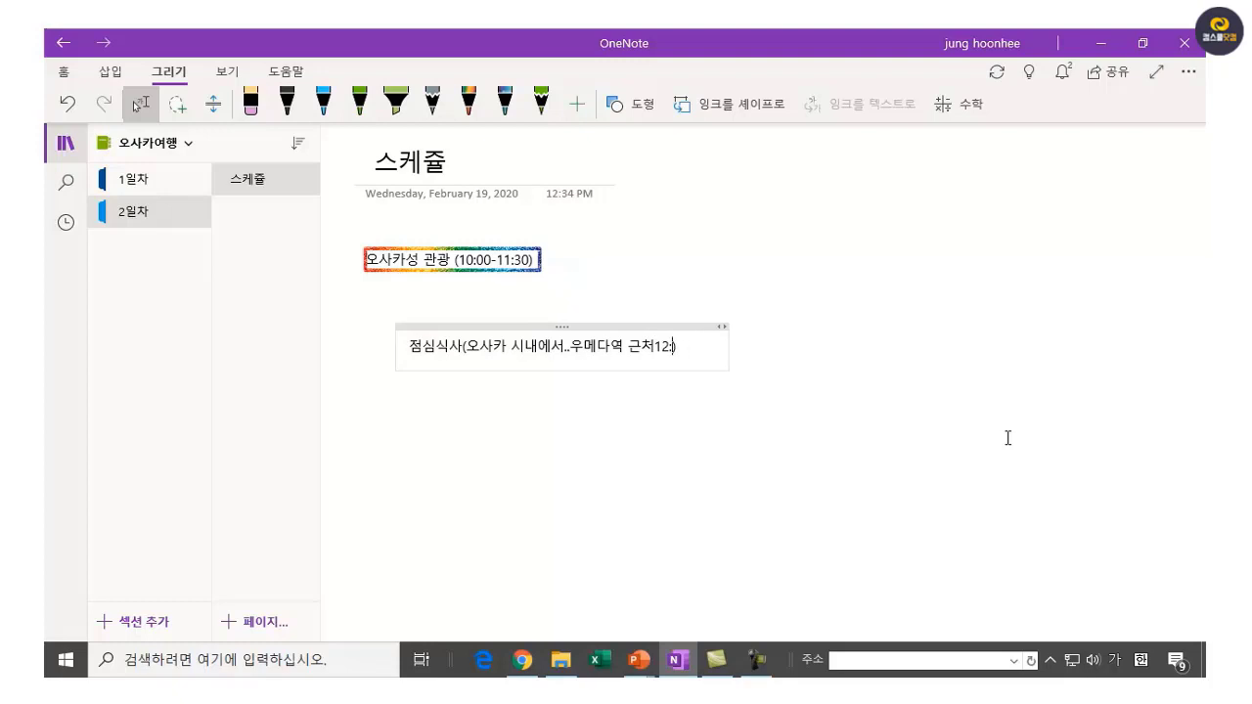
pyautogui.write('00~14')
pyautogui.write(':00')
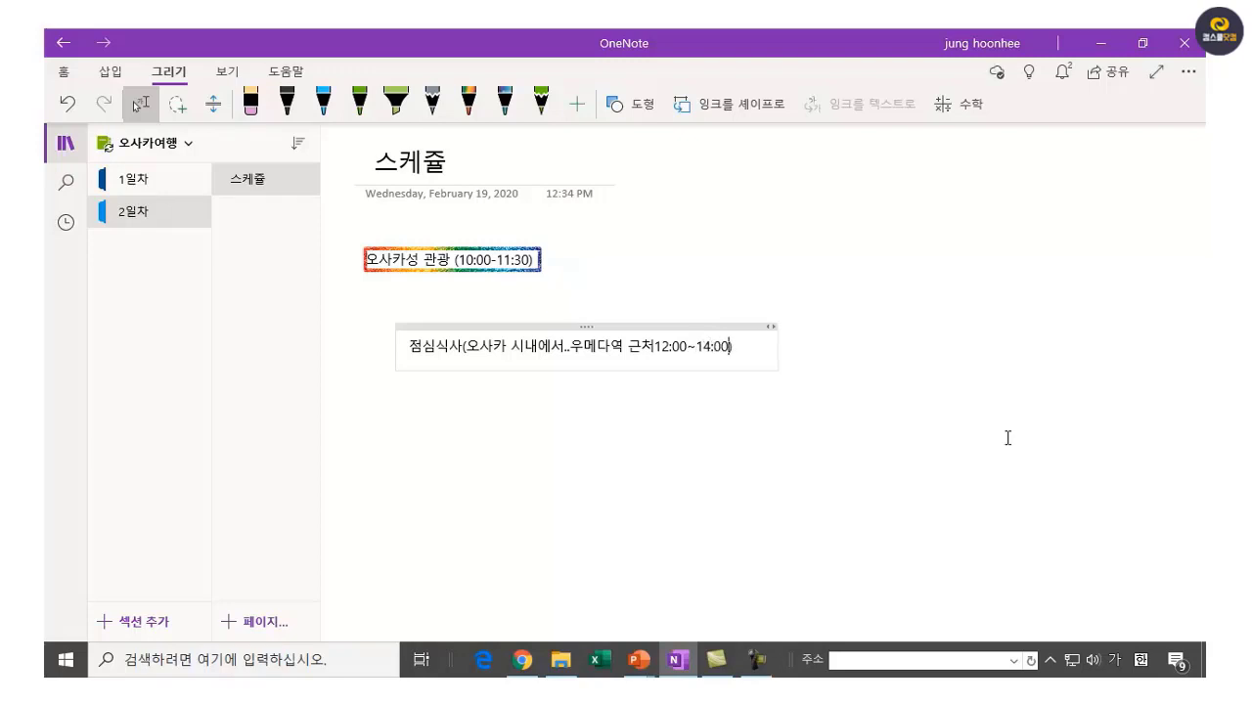
pyautogui.click(460, 454)
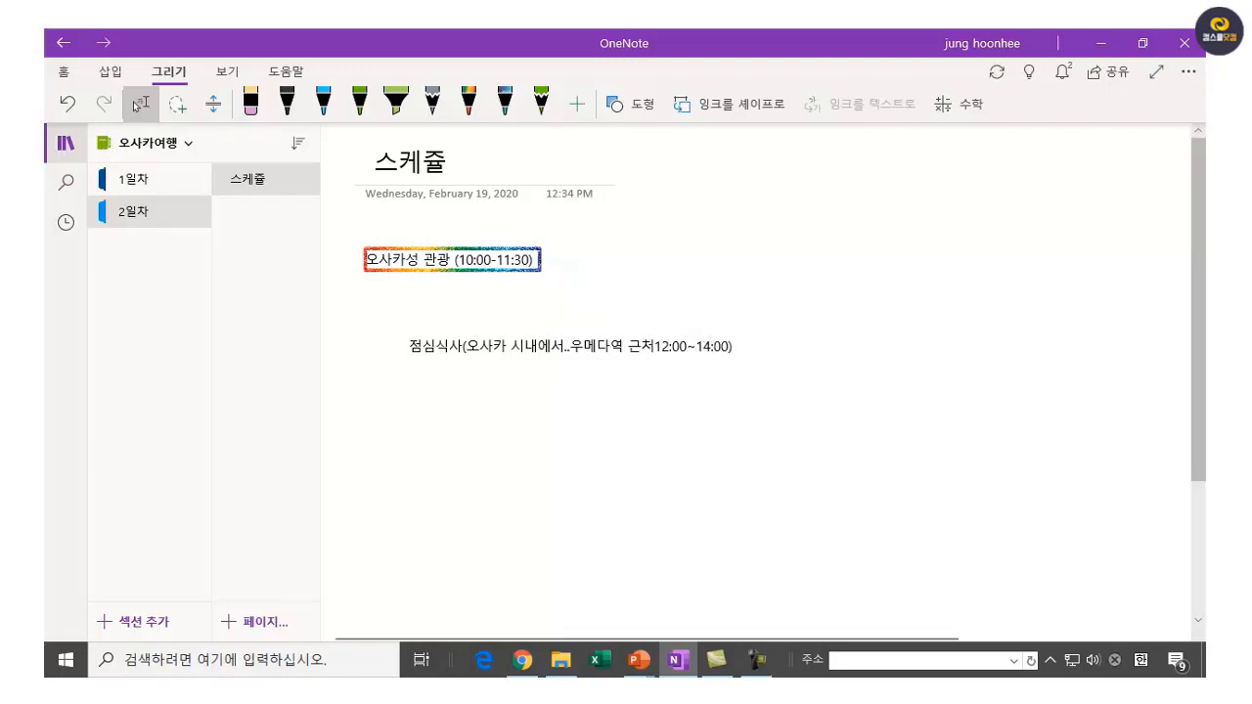
# Circle the lunch note with a rainbow ellipse.
pyautogui.click(571, 349)
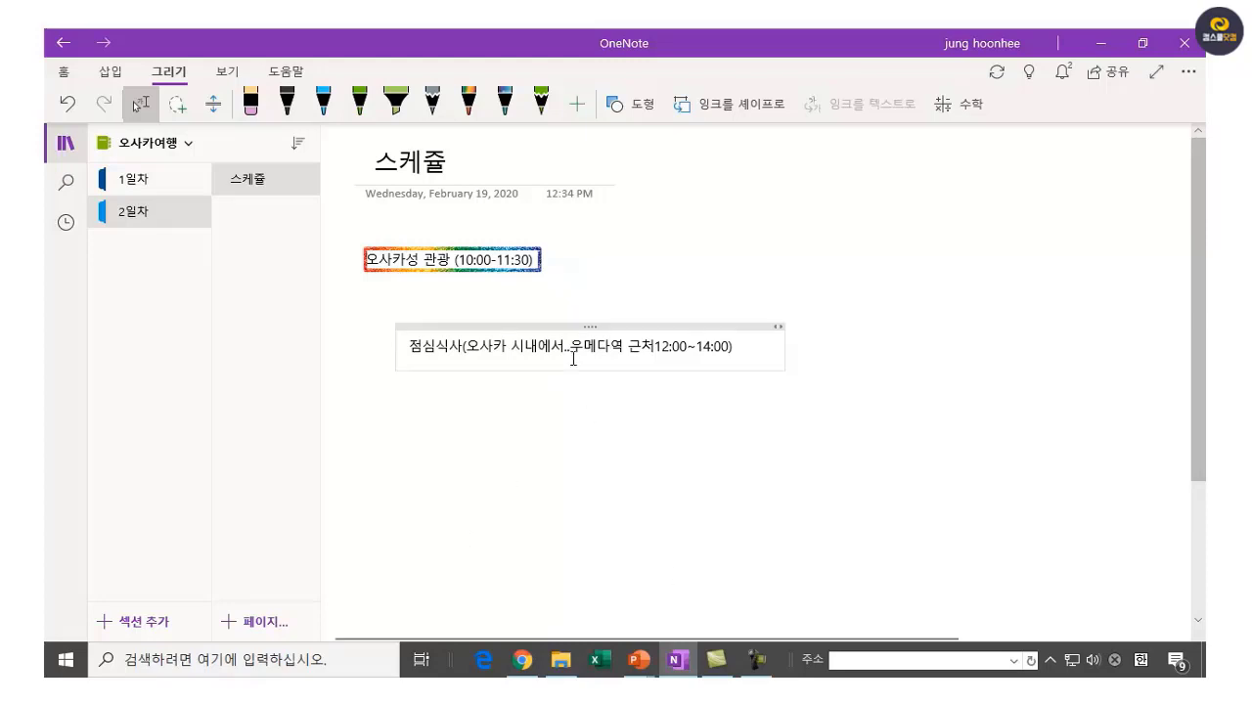
pyautogui.click(464, 322)
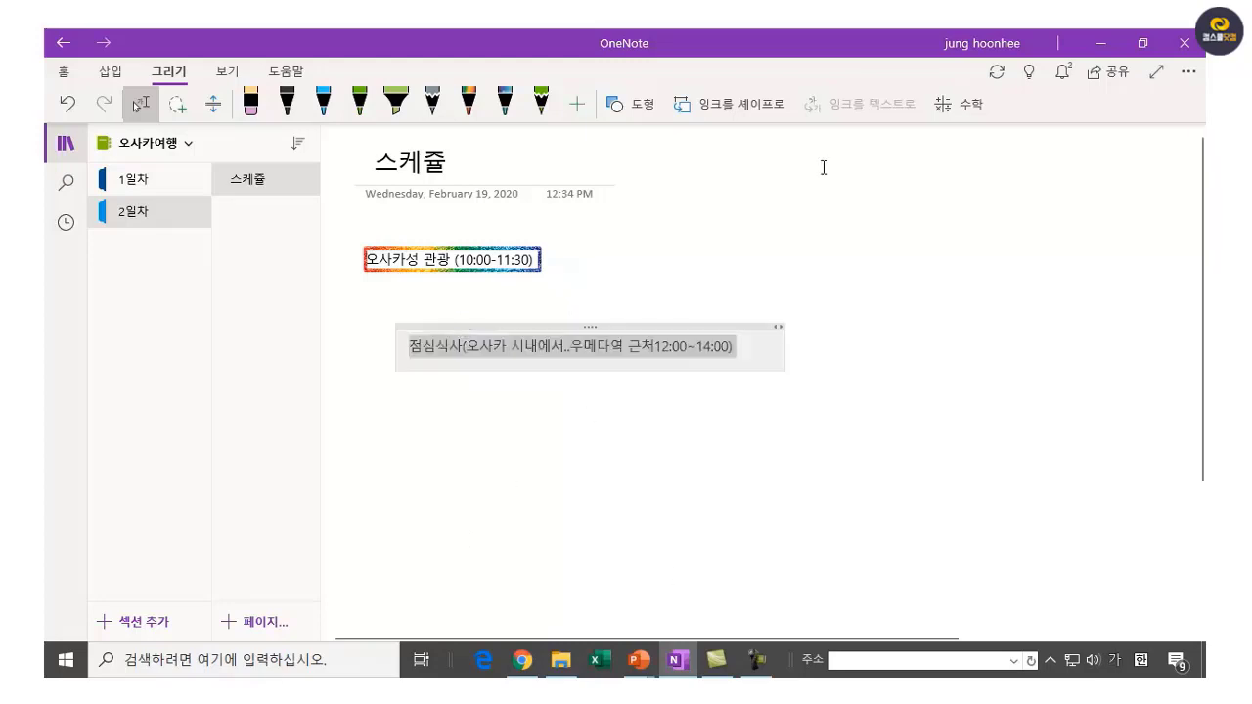
pyautogui.click(646, 105)
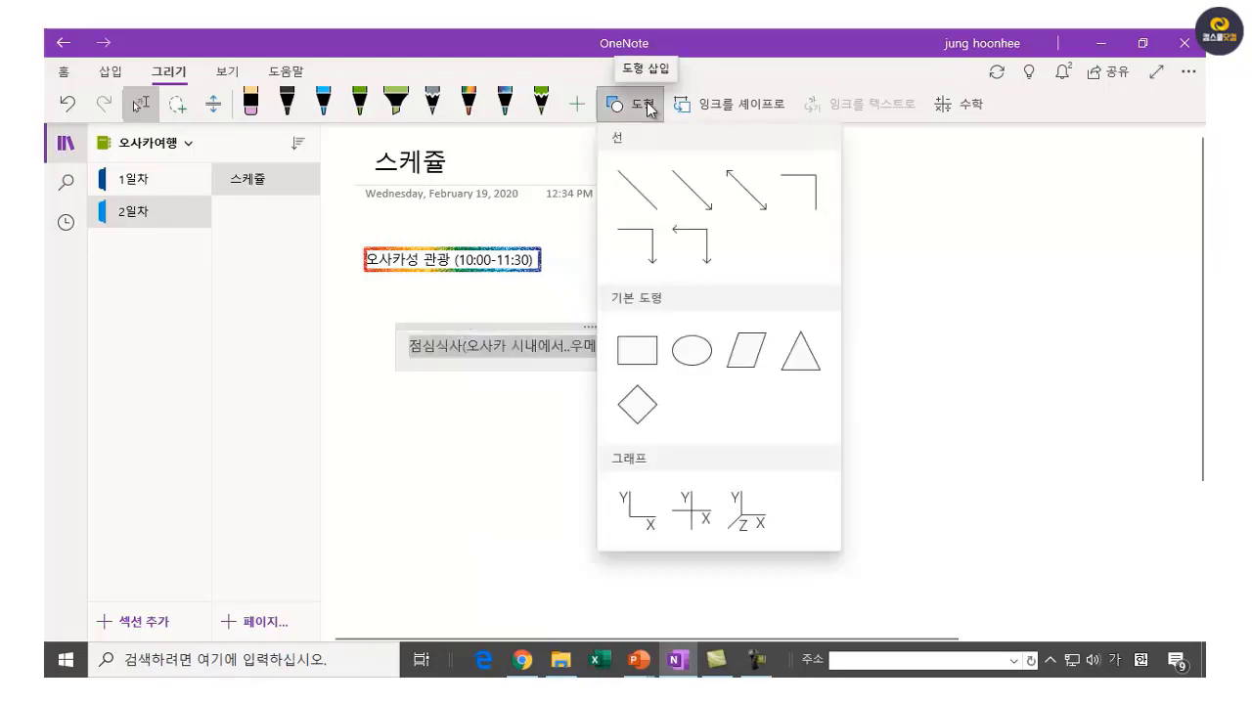
pyautogui.click(688, 362)
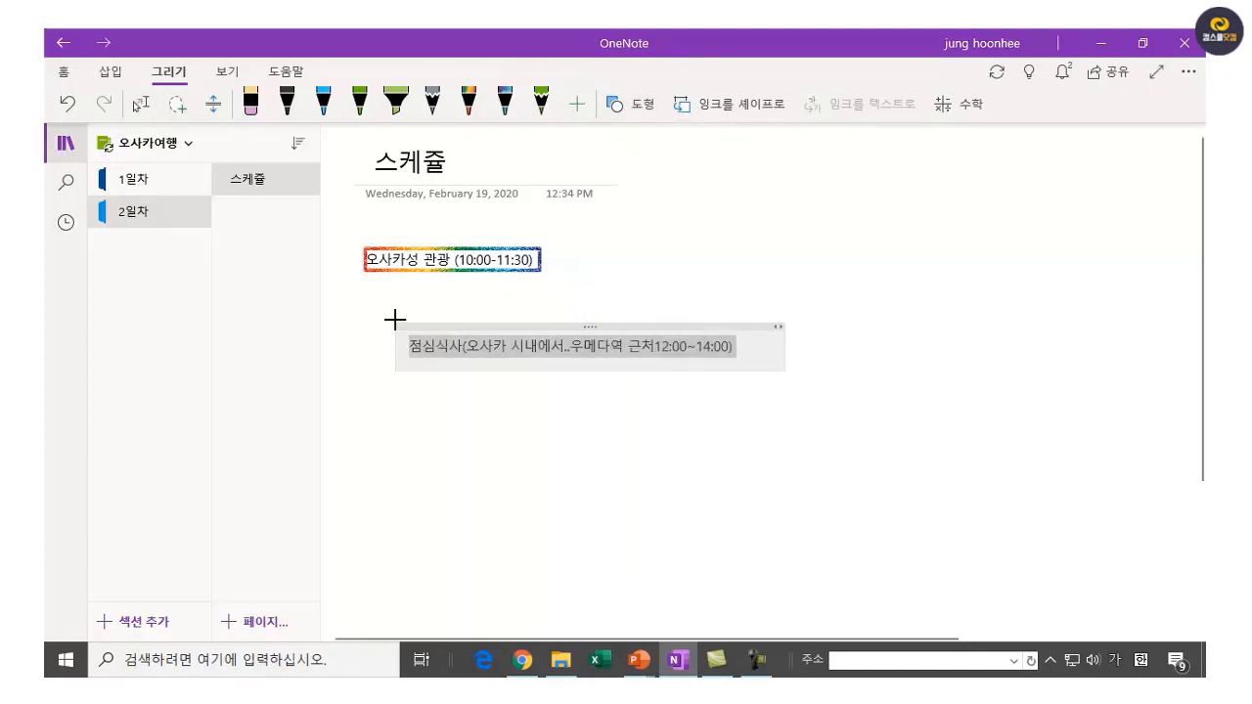
pyautogui.moveTo(383, 315)
pyautogui.mouseDown()
pyautogui.moveTo(824, 386)
pyautogui.moveTo(760, 377)
pyautogui.moveTo(764, 387)
pyautogui.mouseUp()
pyautogui.click(966, 417)
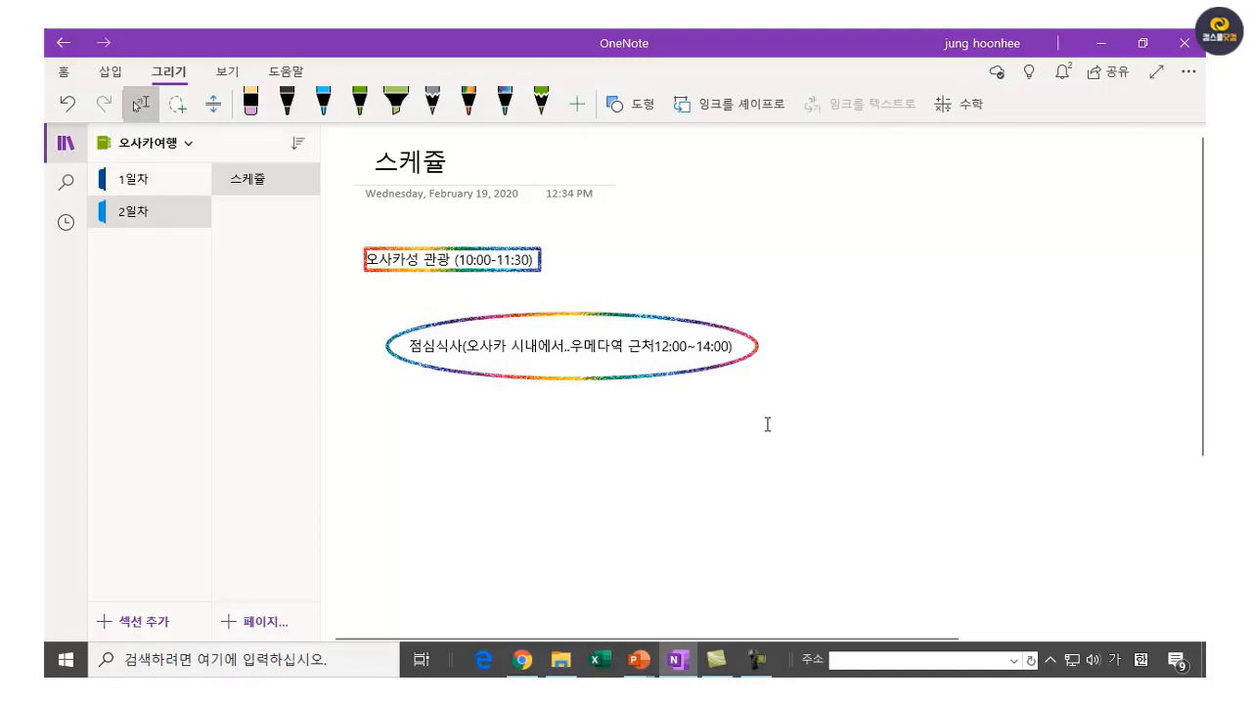
# Add a note with lines 유니버셜 스튜디오? and 쇼핑? below the lunch oval.
pyautogui.write('유니버셜 ')
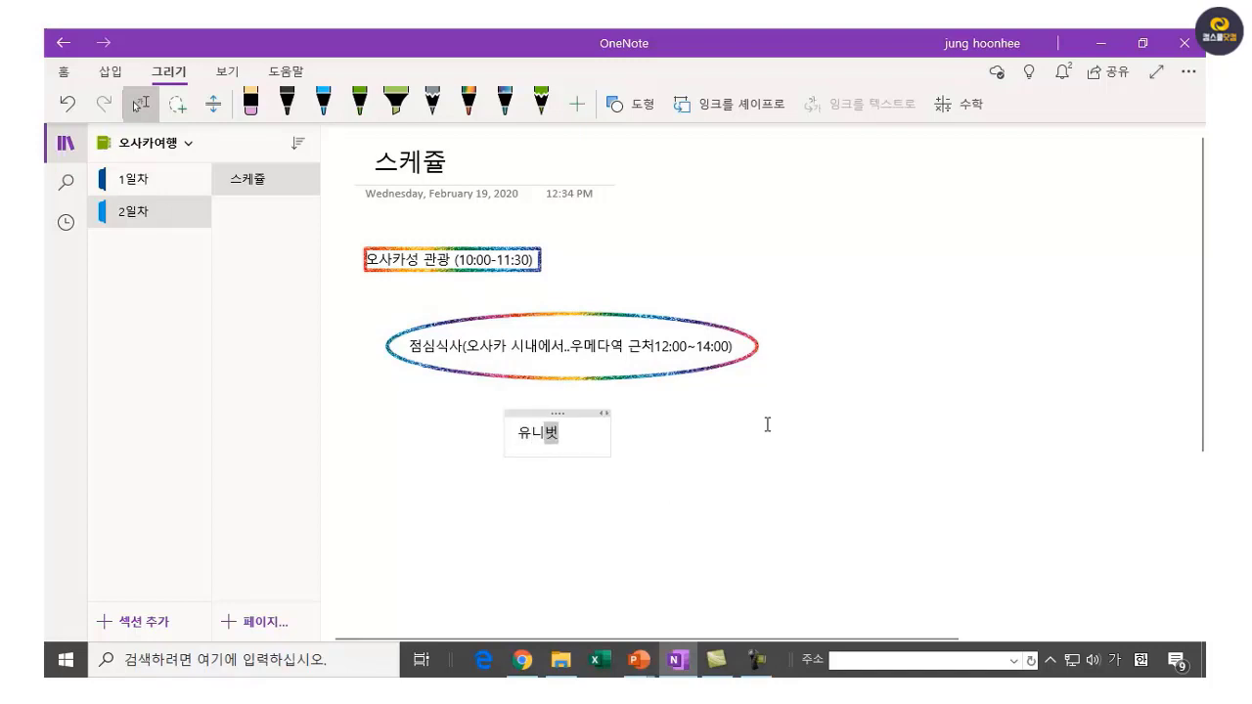
pyautogui.write('스튜디')
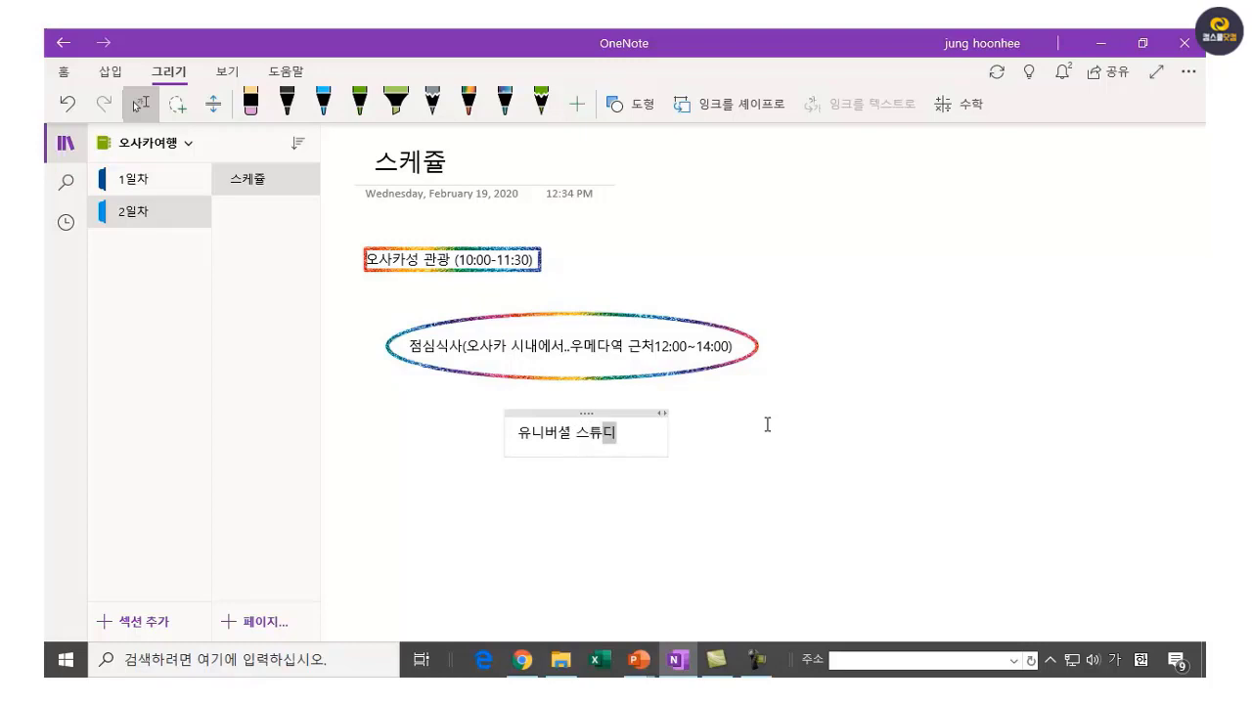
pyautogui.write('오?')
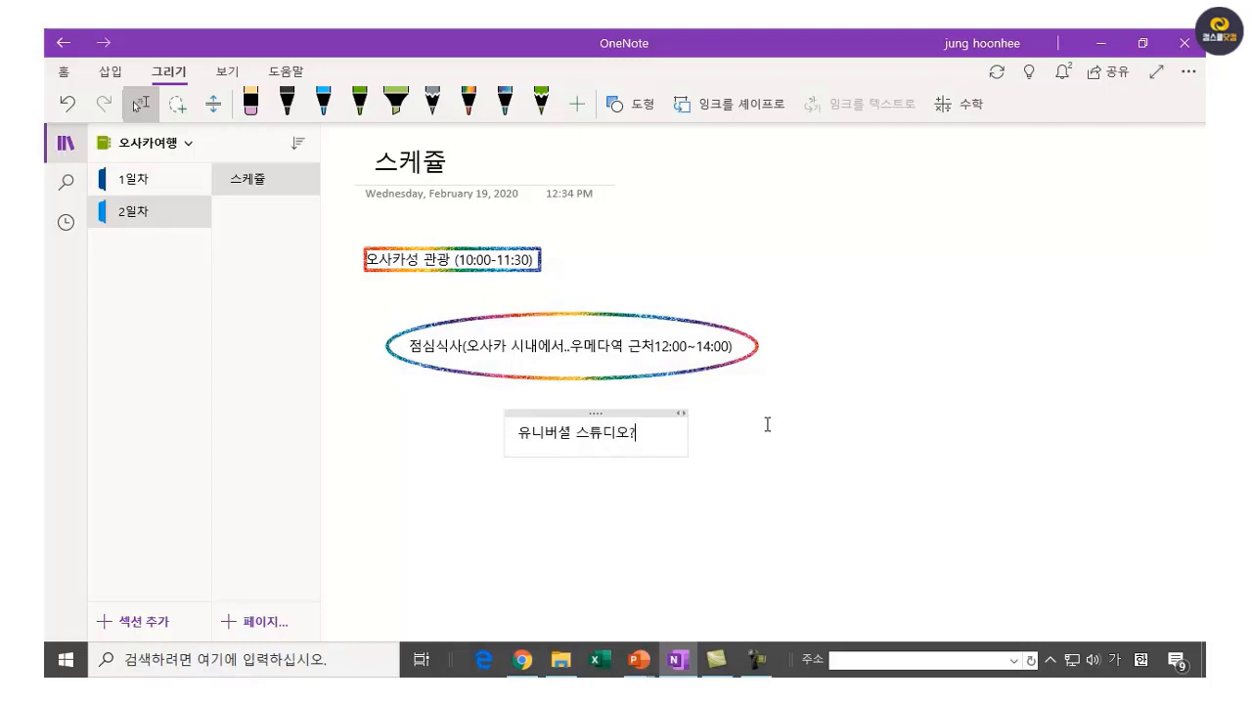
pyautogui.press('Return')
pyautogui.write('쇼피')
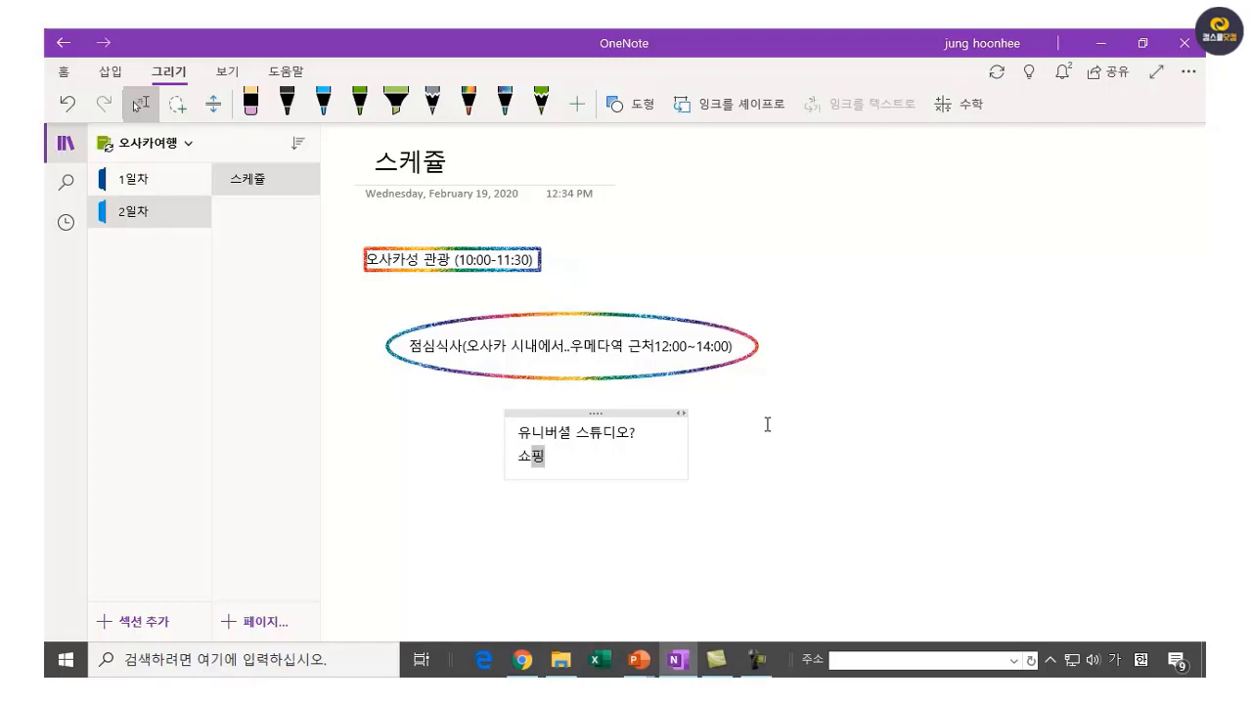
pyautogui.write('?')
pyautogui.click(513, 385)
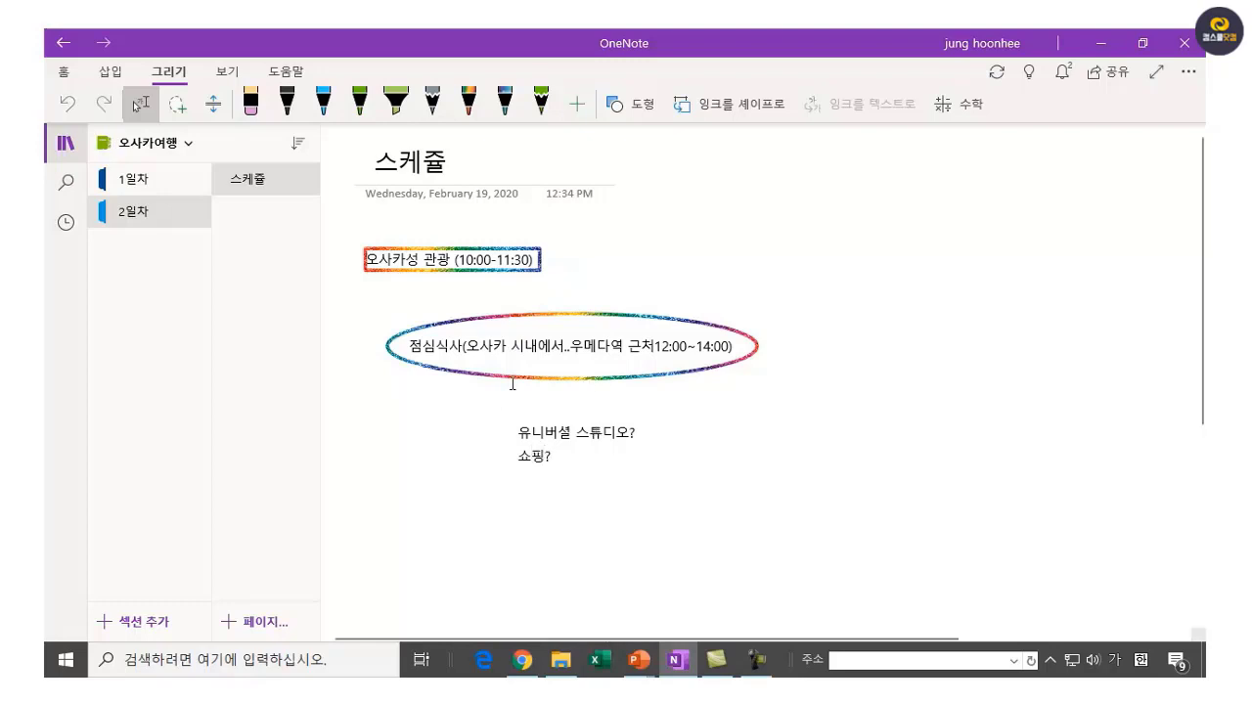
pyautogui.moveTo(531, 414); pyautogui.dragTo(411, 435)
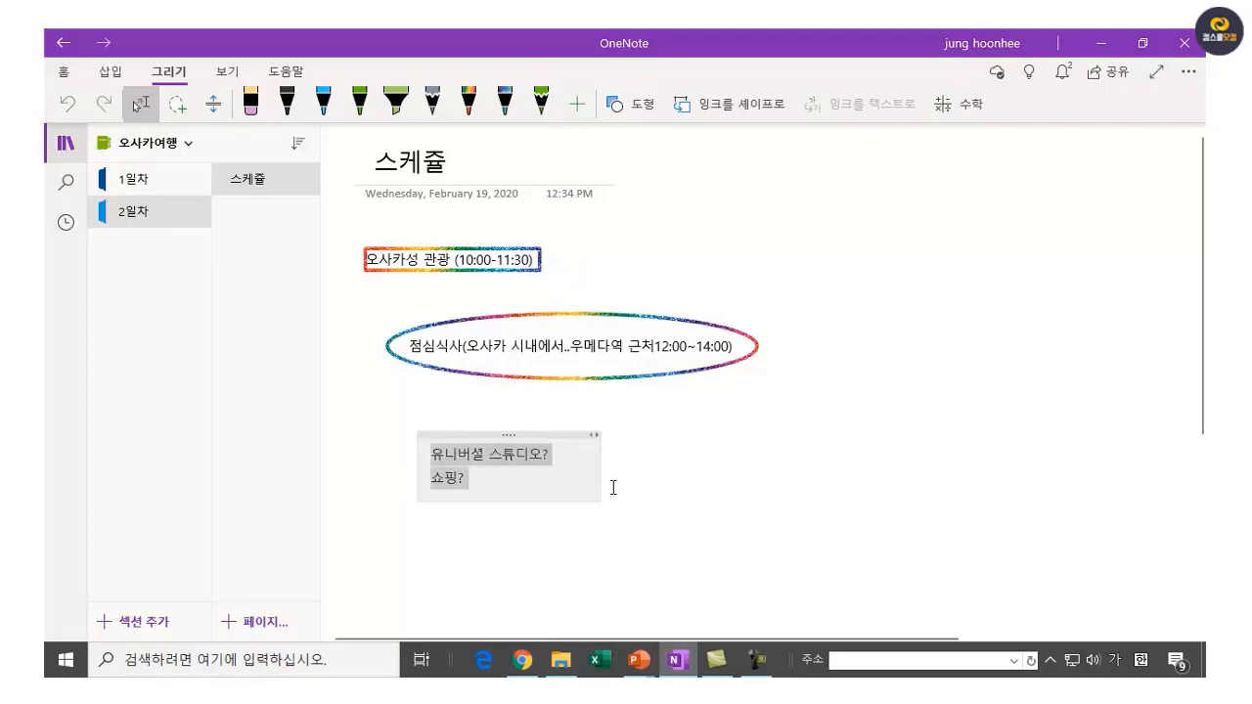
# Frame the two lines with a rainbow diamond shape.
pyautogui.click(640, 103)
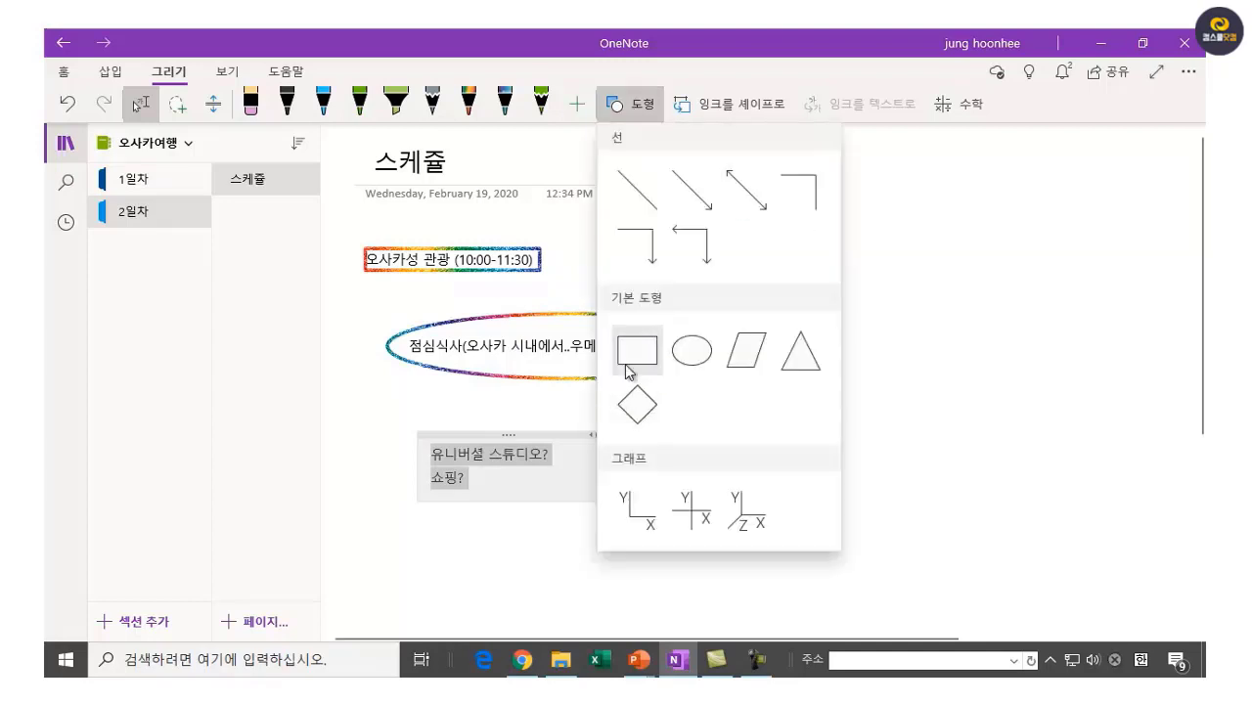
pyautogui.click(627, 368)
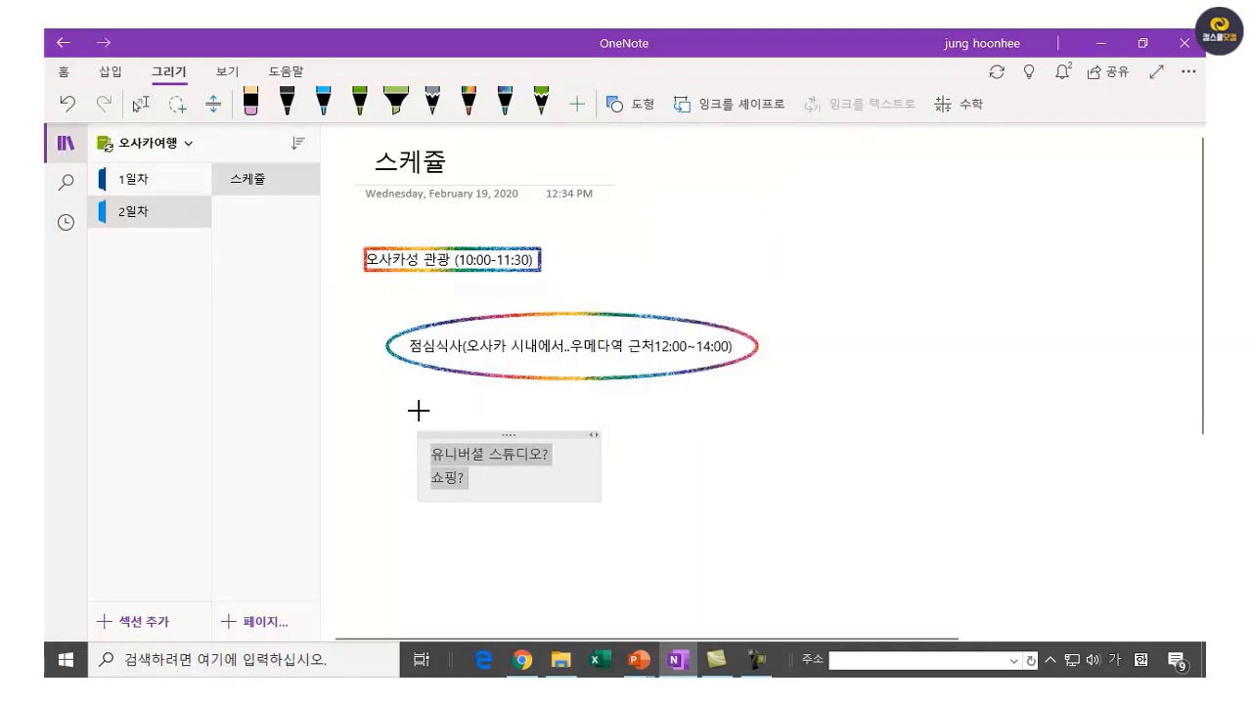
pyautogui.moveTo(419, 411)
pyautogui.mouseDown()
pyautogui.moveTo(598, 503)
pyautogui.moveTo(595, 536)
pyautogui.mouseUp()
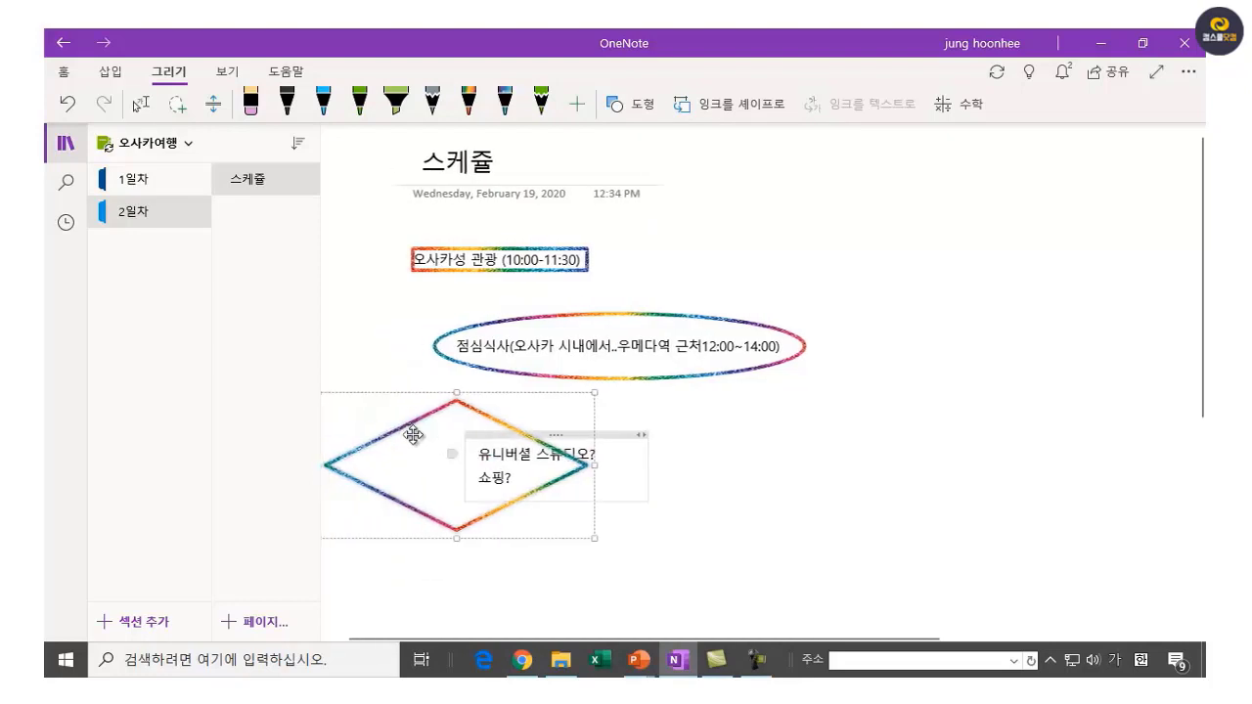
pyautogui.moveTo(426, 401); pyautogui.dragTo(498, 401)
pyautogui.click(826, 492)
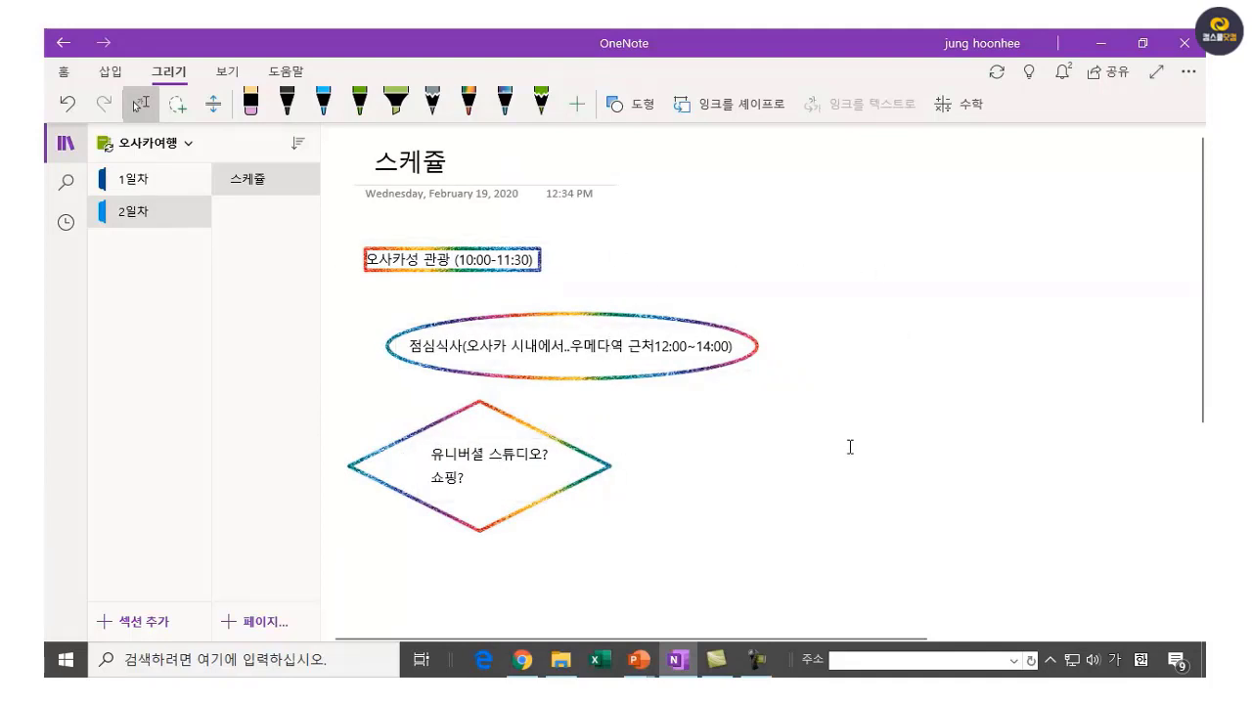
pyautogui.click(887, 411)
# Add a new page, make it a subpage of 스케쥴, and start renaming it.
pyautogui.click(266, 622)
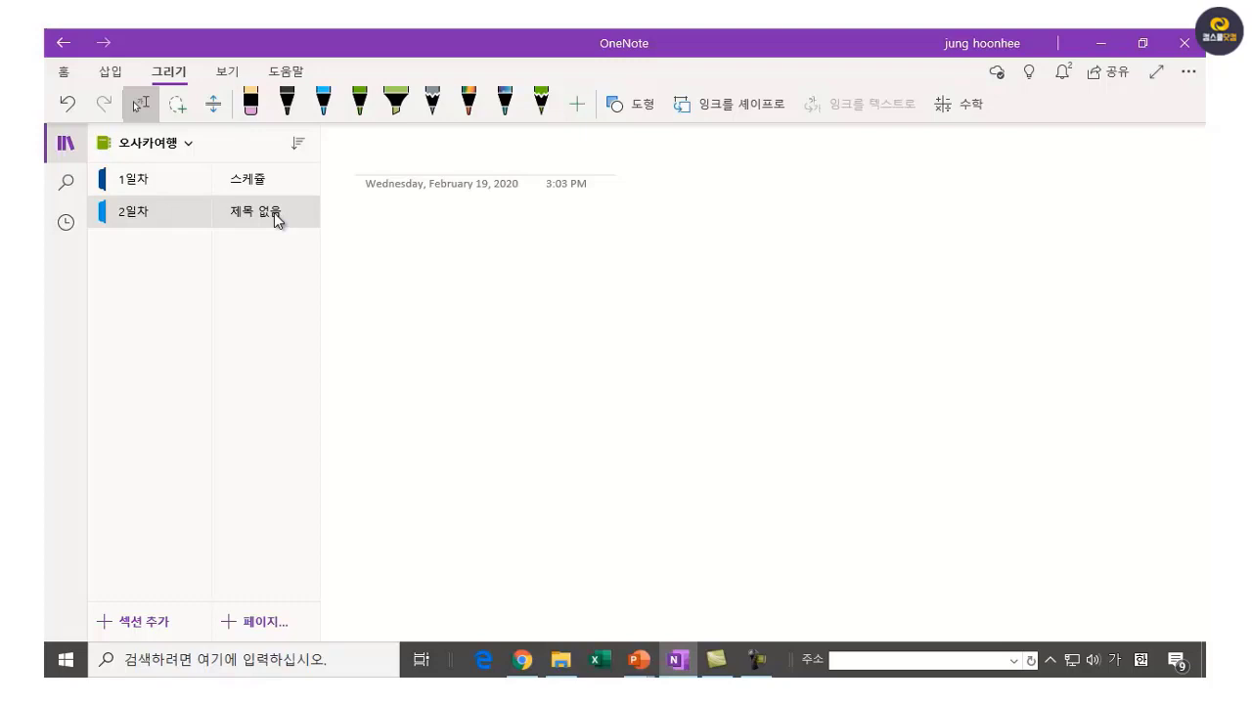
pyautogui.rightClick(272, 216)
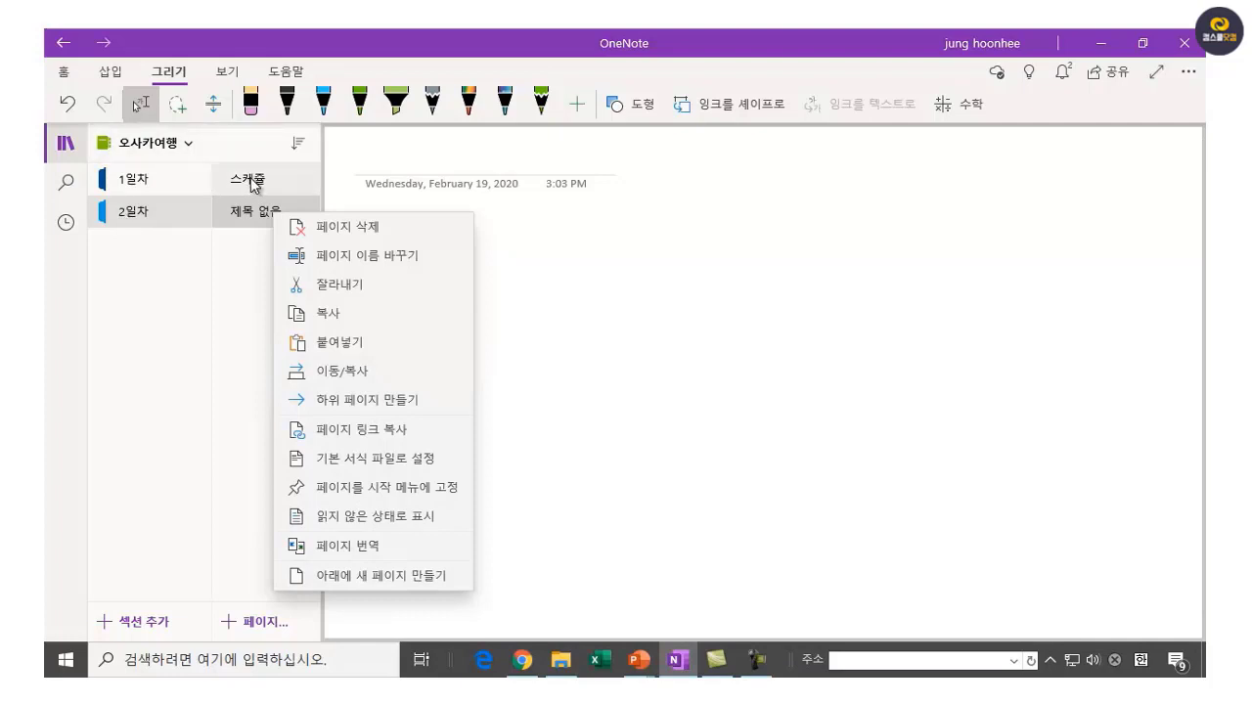
pyautogui.click(376, 398)
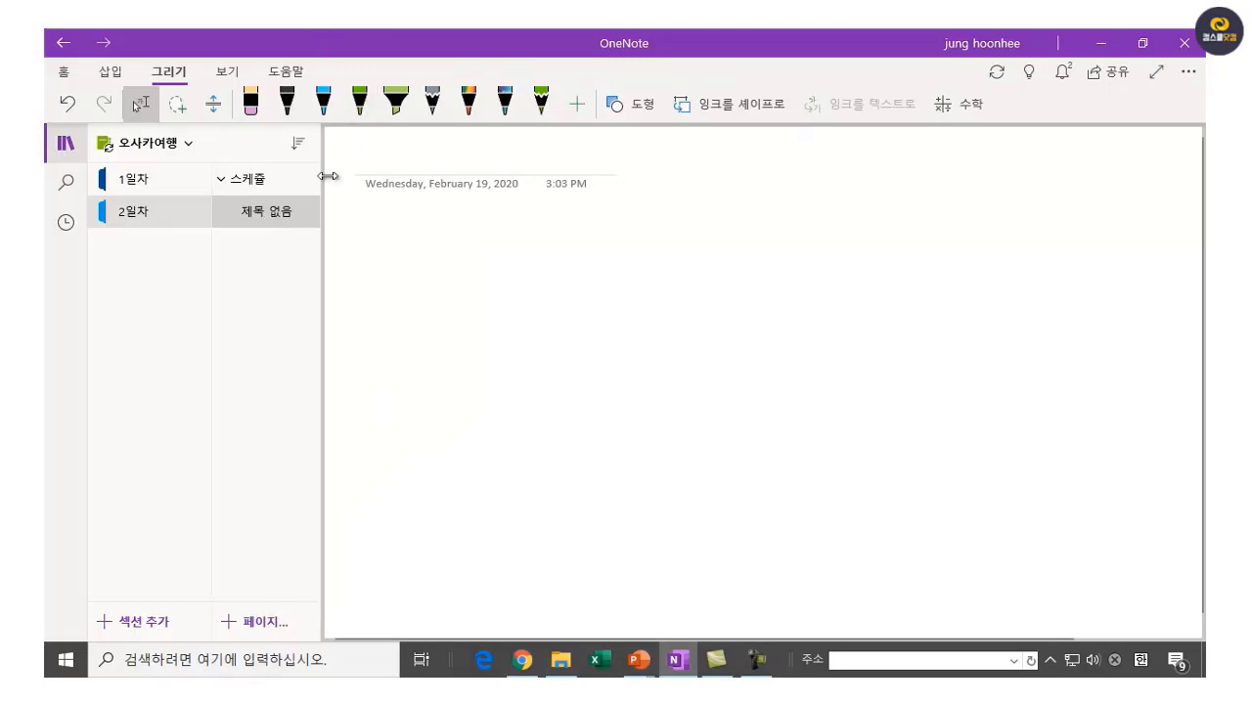
pyautogui.rightClick(280, 215)
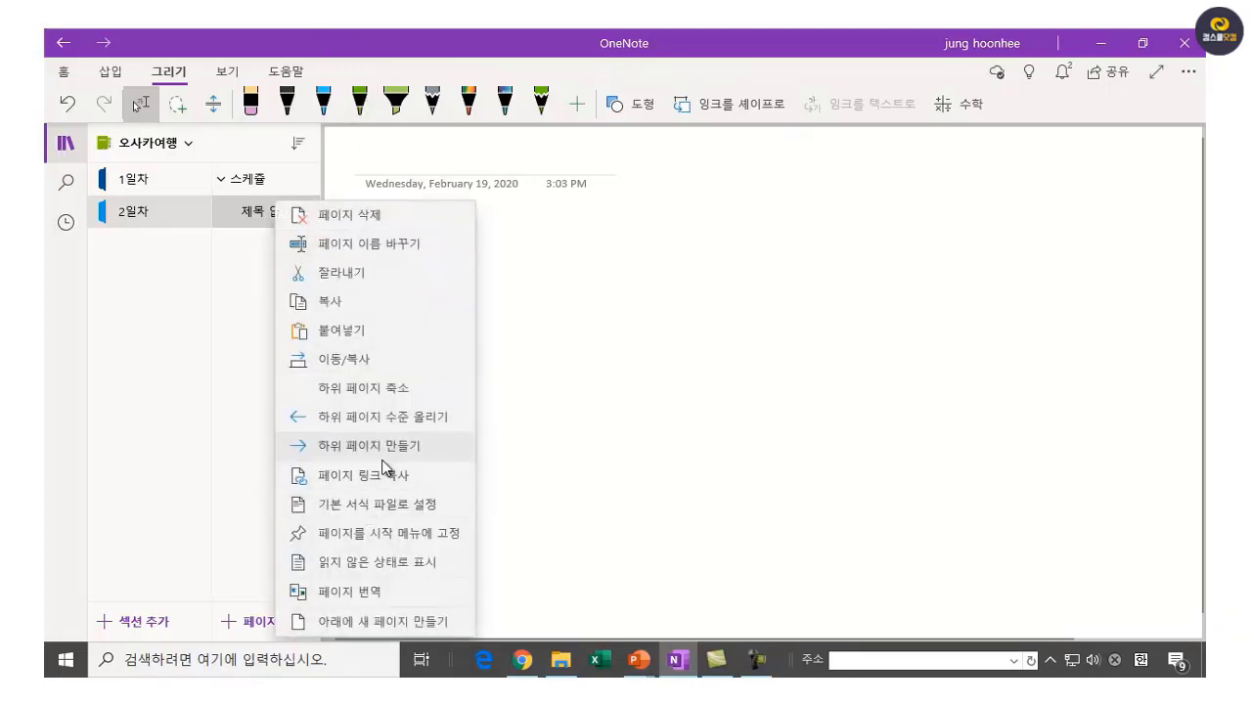
pyautogui.click(424, 244)
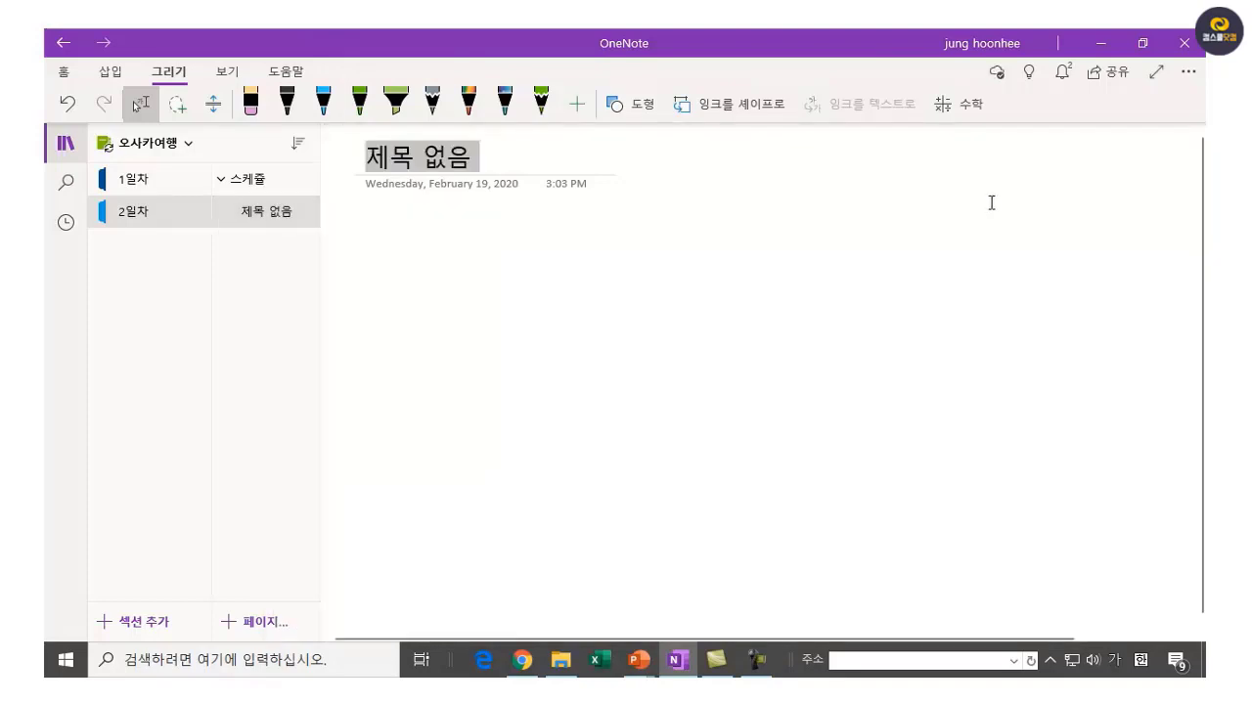
# Name the subpage 오사카 시내 지하철노선, replacing 교통편 with 노선.
pyautogui.write('오사카 시내')
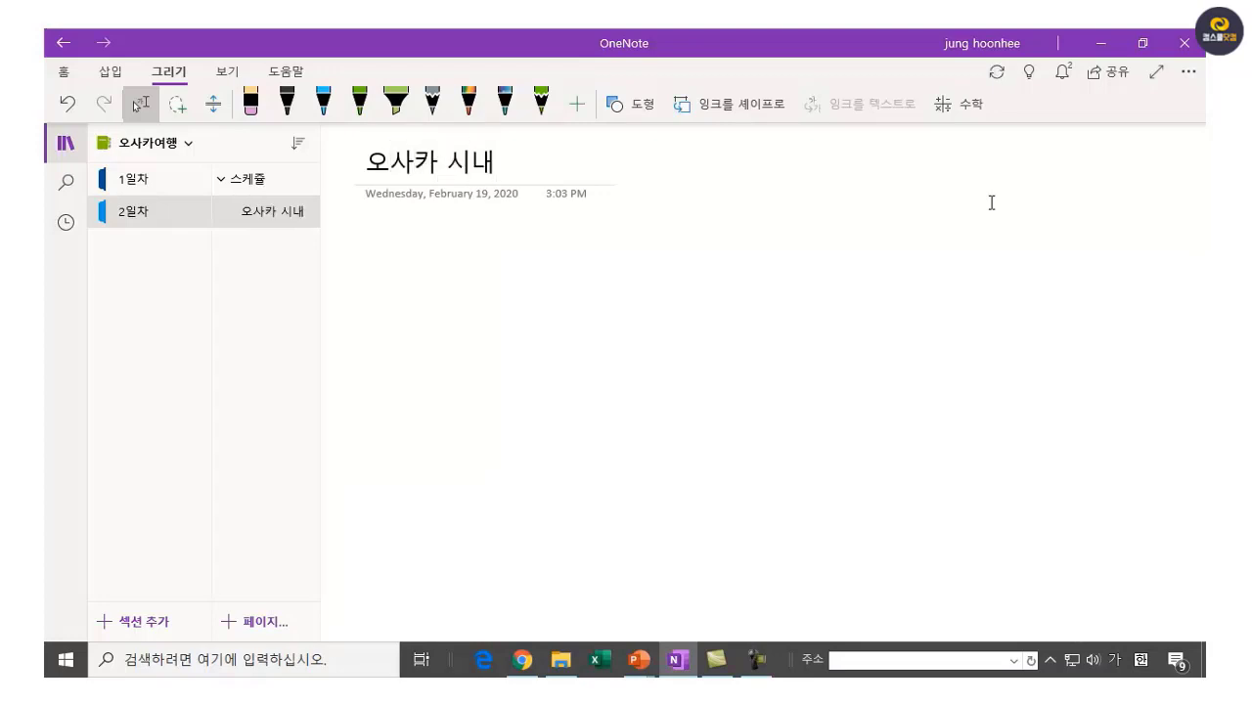
pyautogui.write(' 지하철')
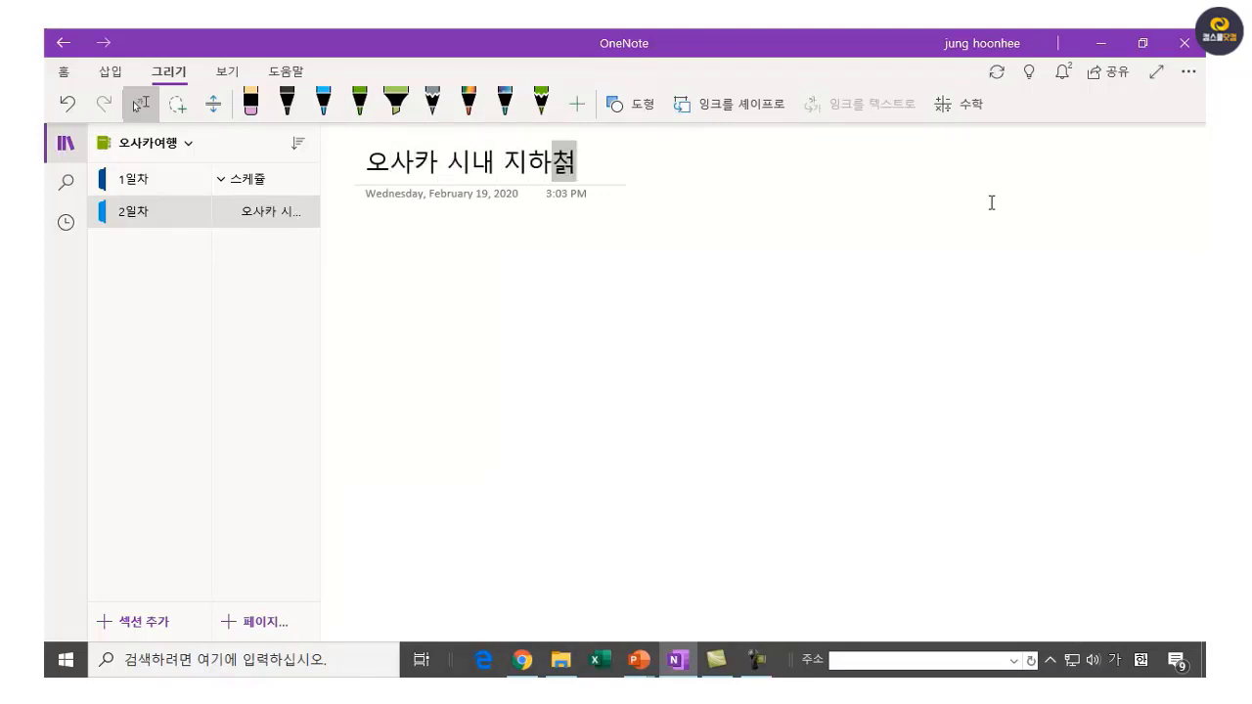
pyautogui.write('교통')
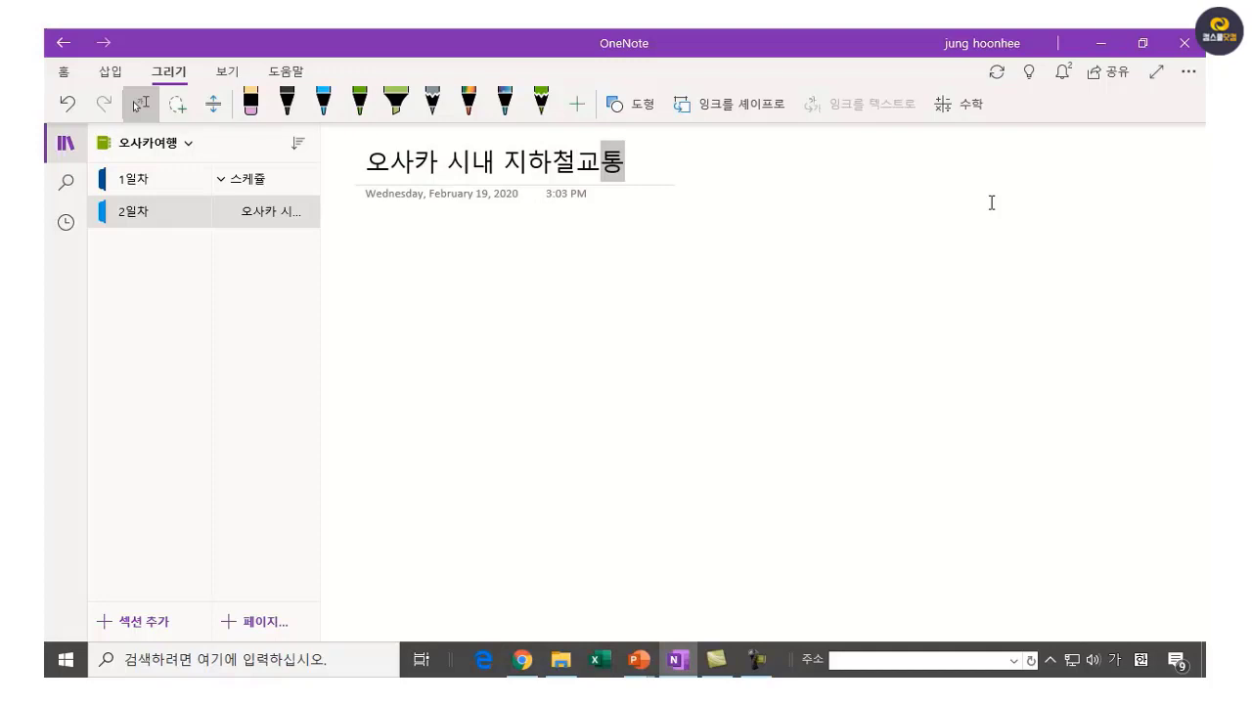
pyautogui.write('편')
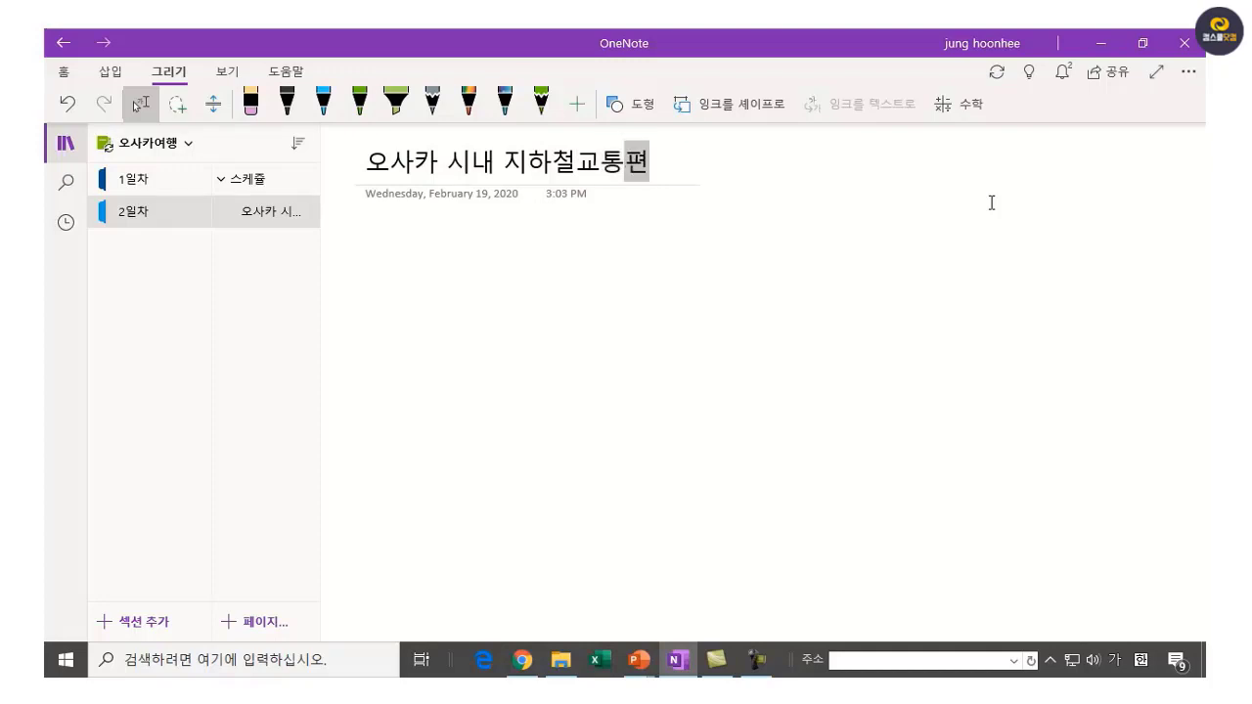
pyautogui.press('BackSpace')
pyautogui.press('BackSpace')
pyautogui.press('BackSpace')
pyautogui.write('노선')
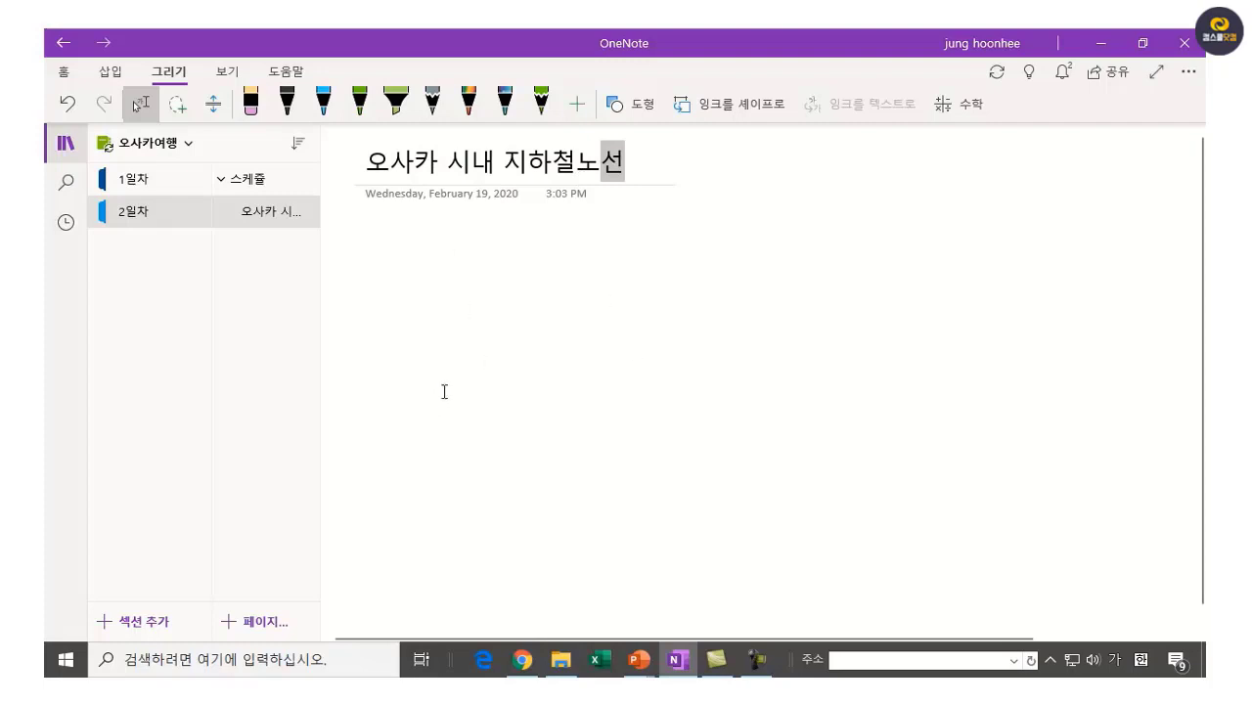
pyautogui.press('Return')
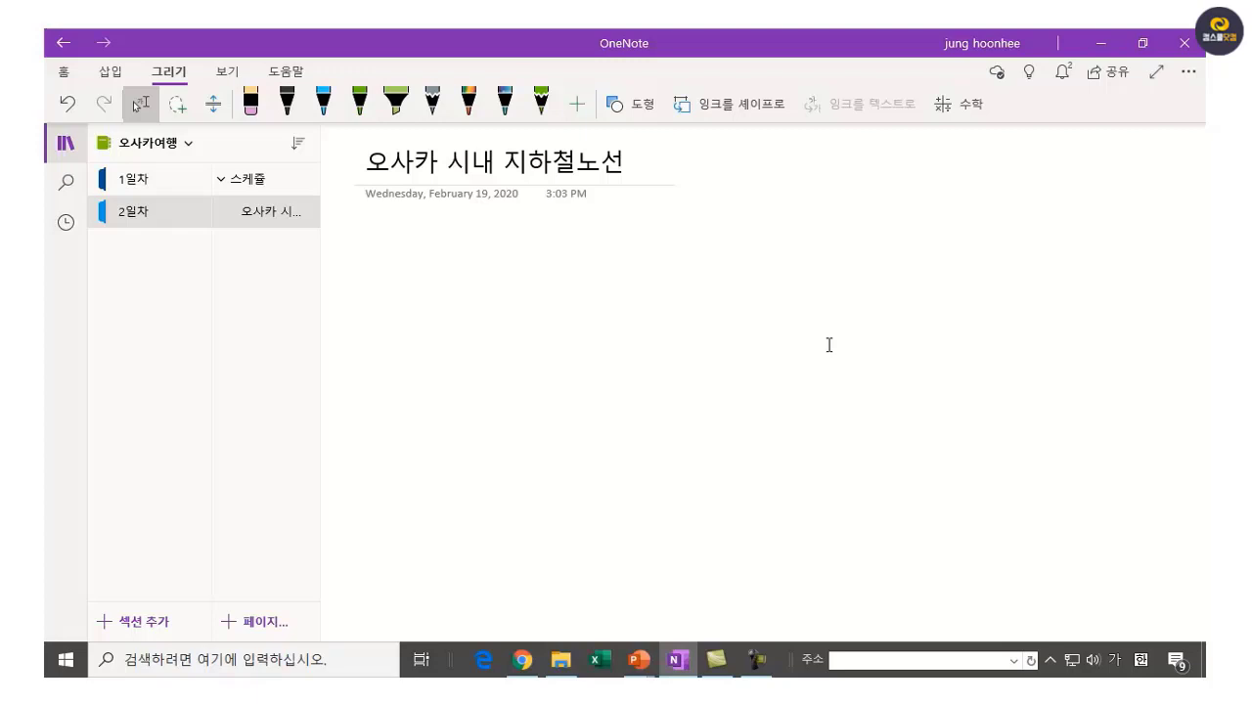
# Snip the central area of the Osaka subway map PDF with Win+Shift+S.
pyautogui.click(521, 666)
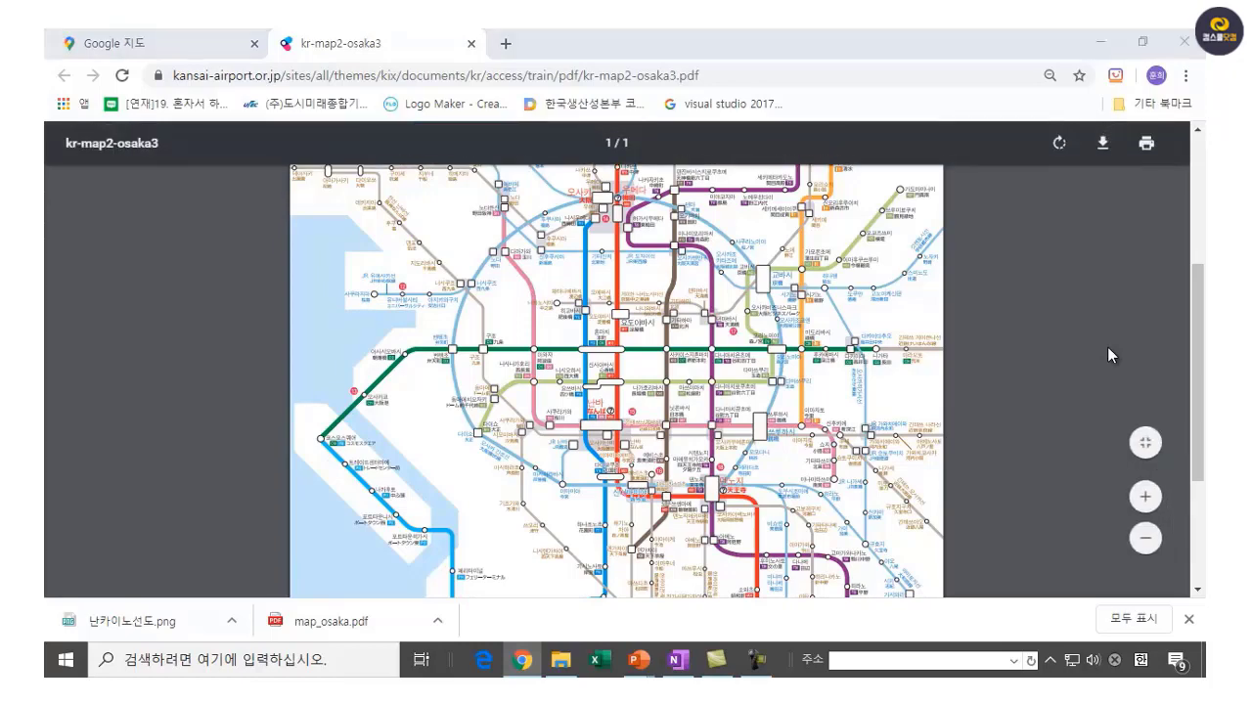
pyautogui.press('super+shift+s')
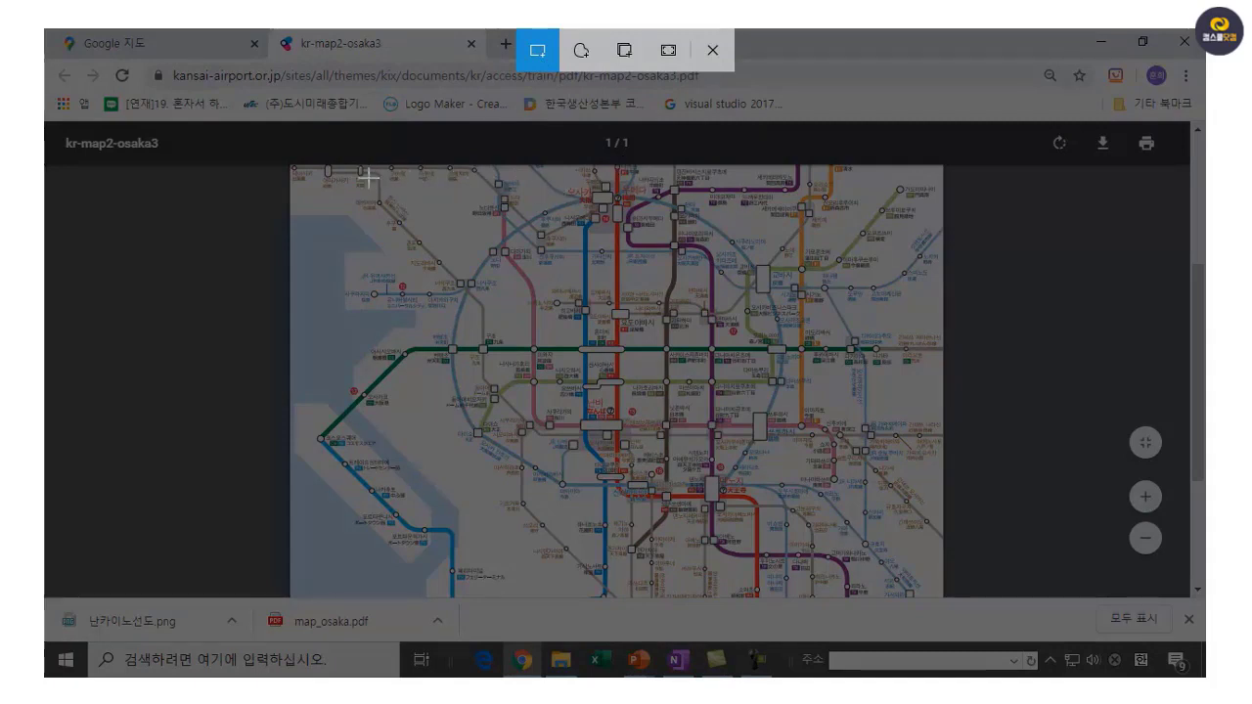
pyautogui.moveTo(365, 173); pyautogui.dragTo(874, 533)
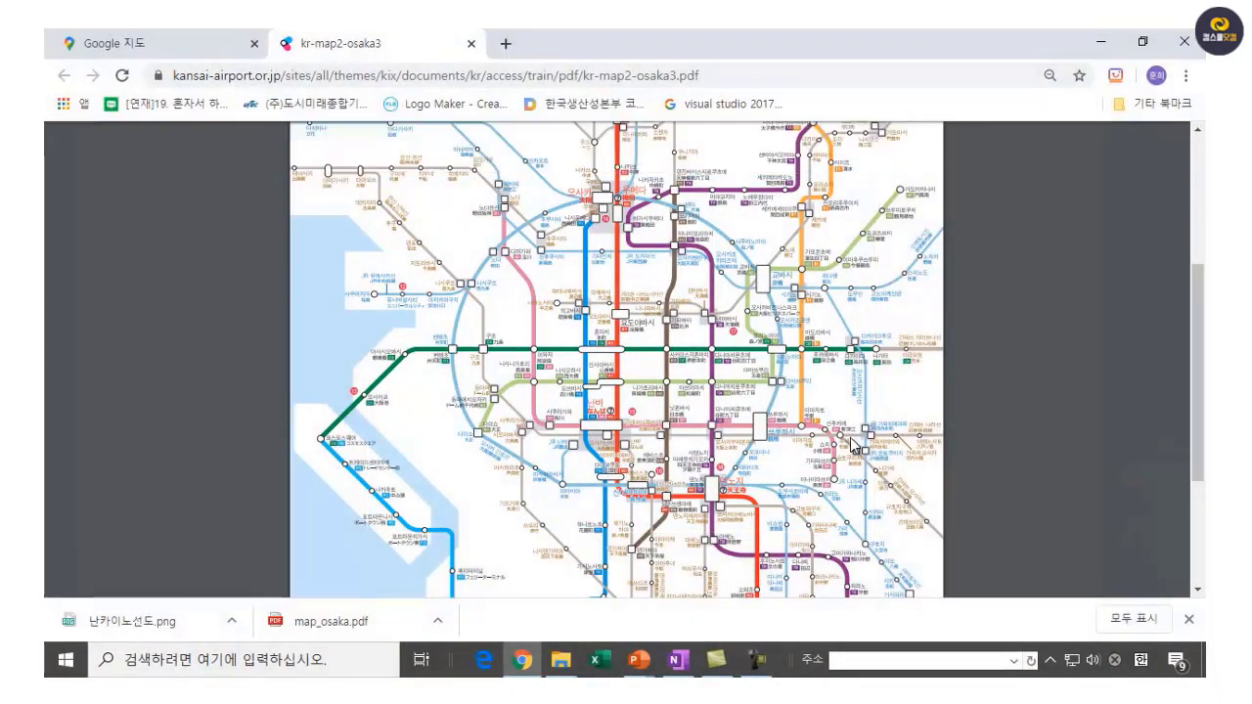
# Paste the captured subway map as a picture into the 오사카 시내 지하철노선 subpage.
pyautogui.moveTo(681, 669)
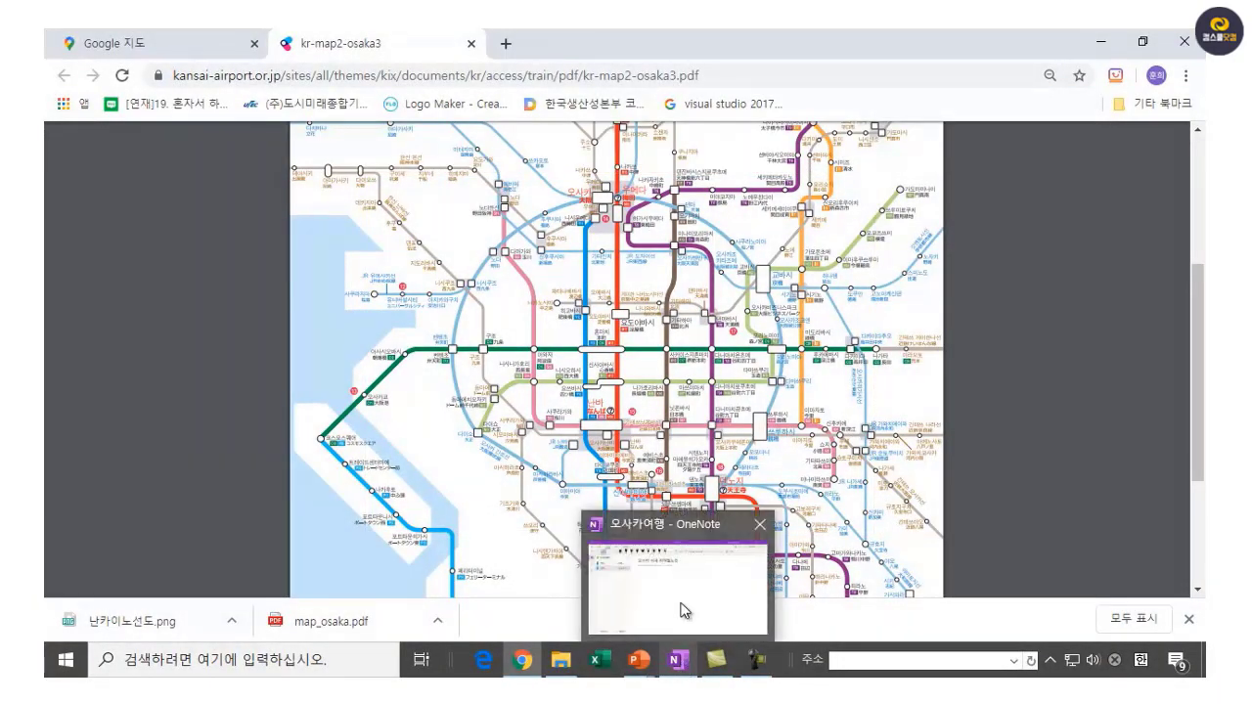
pyautogui.click(678, 606)
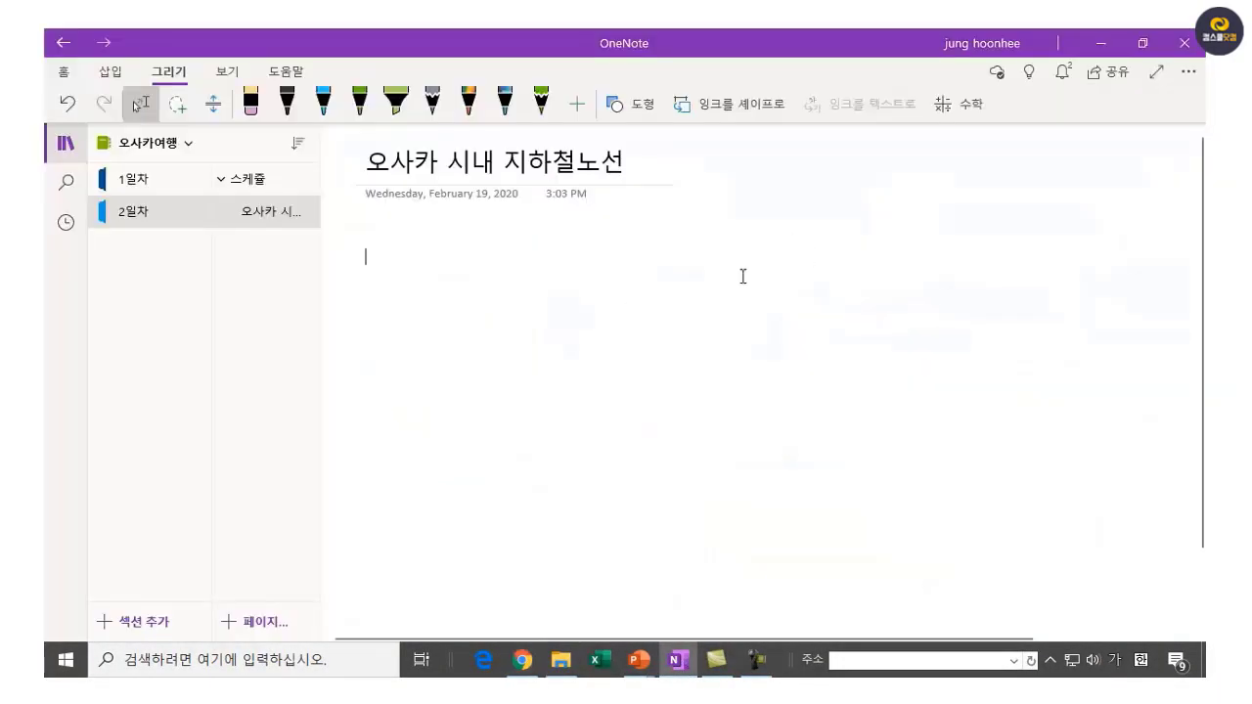
pyautogui.rightClick(591, 344)
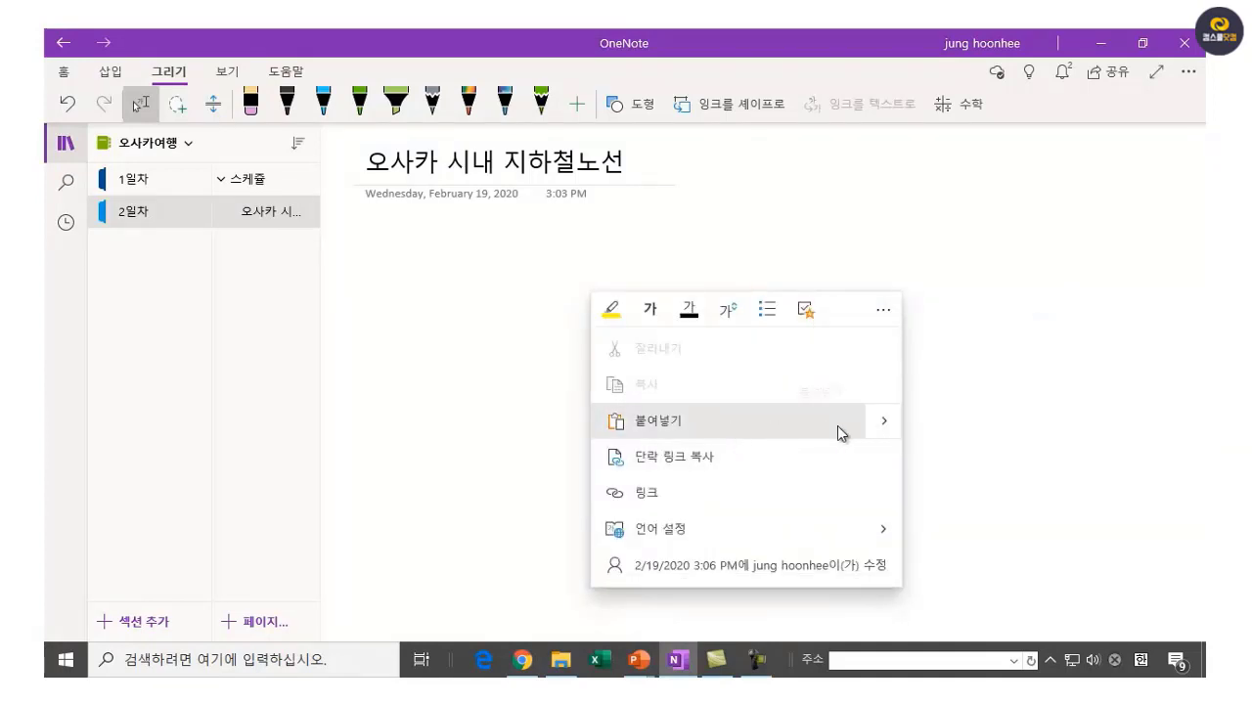
pyautogui.click(879, 426)
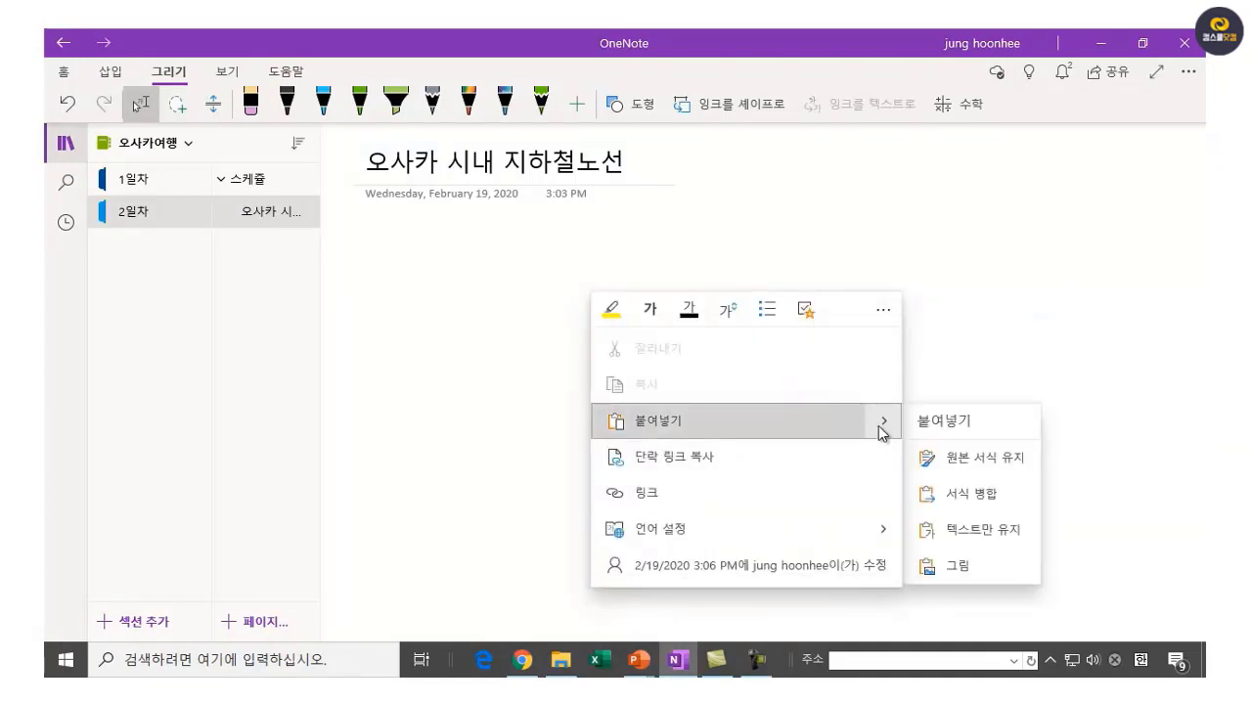
pyautogui.click(942, 567)
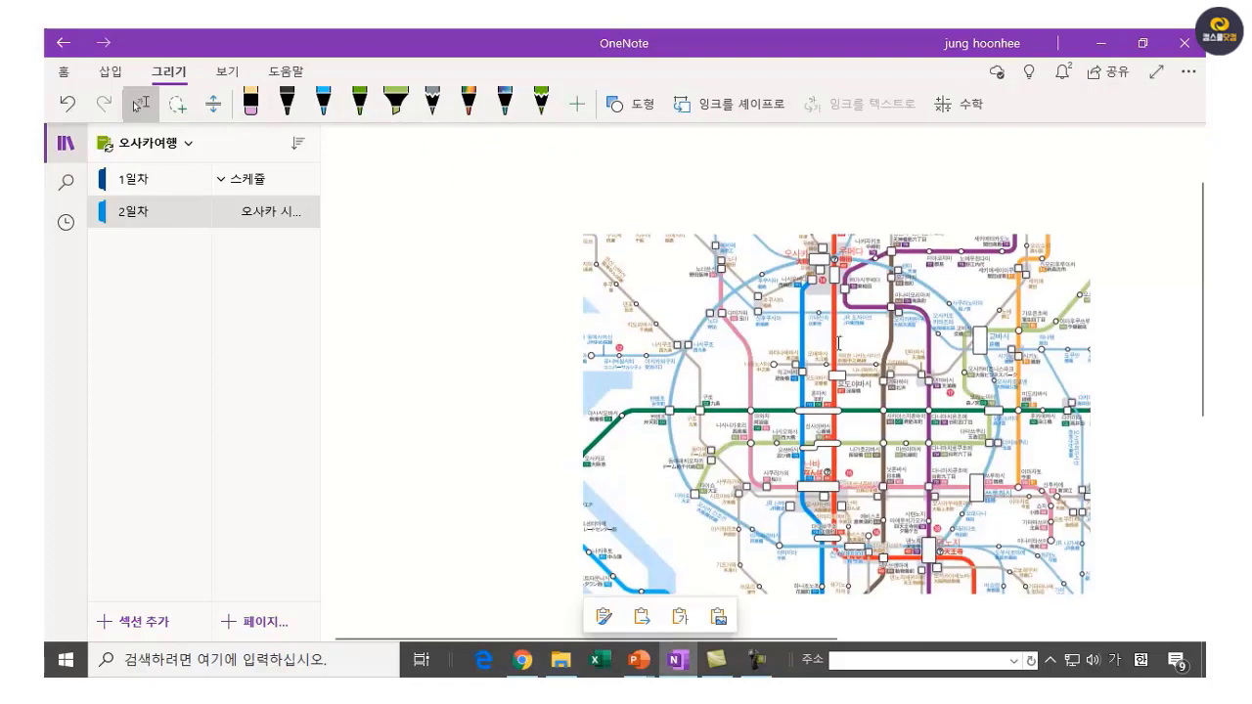
# Resize the pasted map image larger beneath the title.
pyautogui.click(794, 284)
pyautogui.moveTo(685, 232); pyautogui.dragTo(480, 161)
pyautogui.scroll(1, 942, 401)
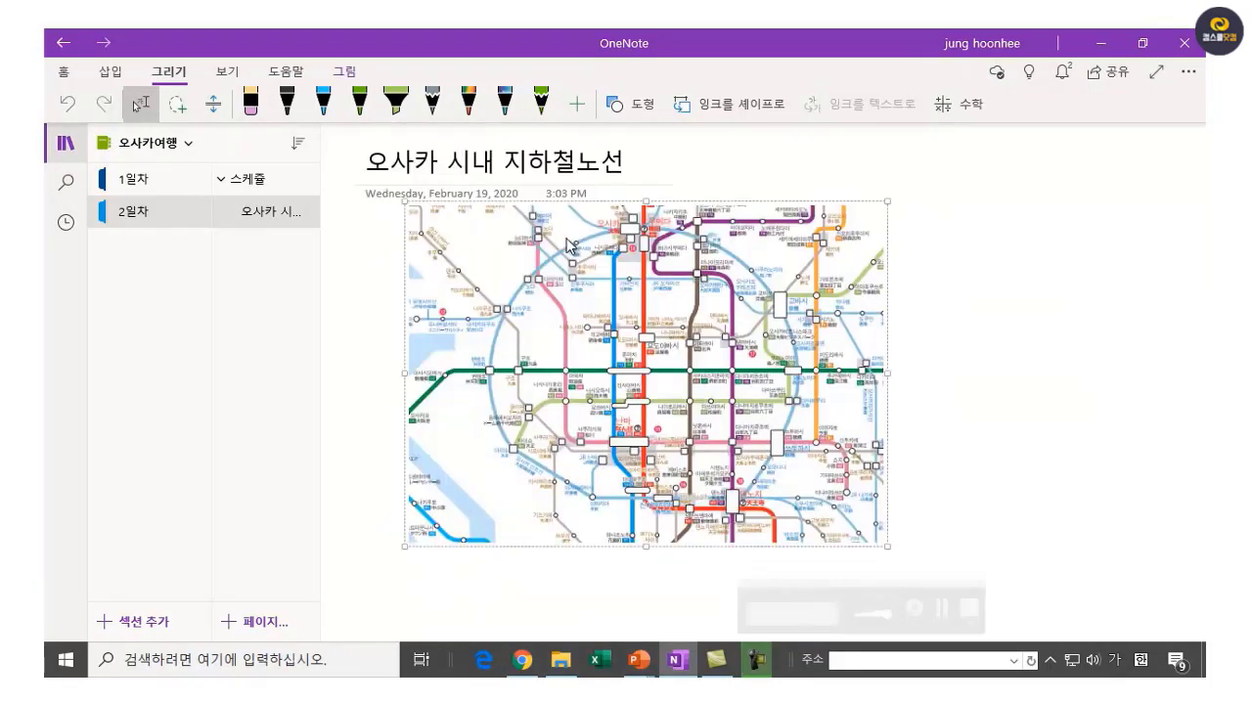
pyautogui.moveTo(404, 200); pyautogui.dragTo(439, 224)
pyautogui.click(713, 437)
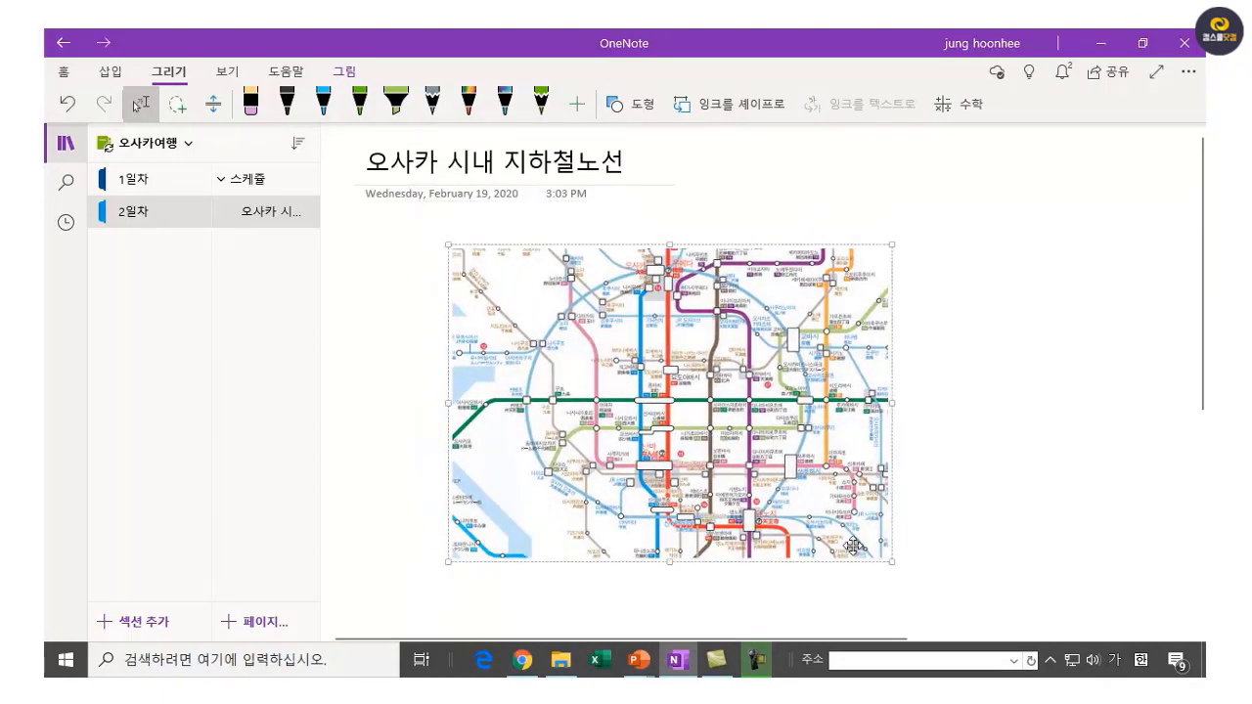
pyautogui.moveTo(892, 564); pyautogui.dragTo(939, 595)
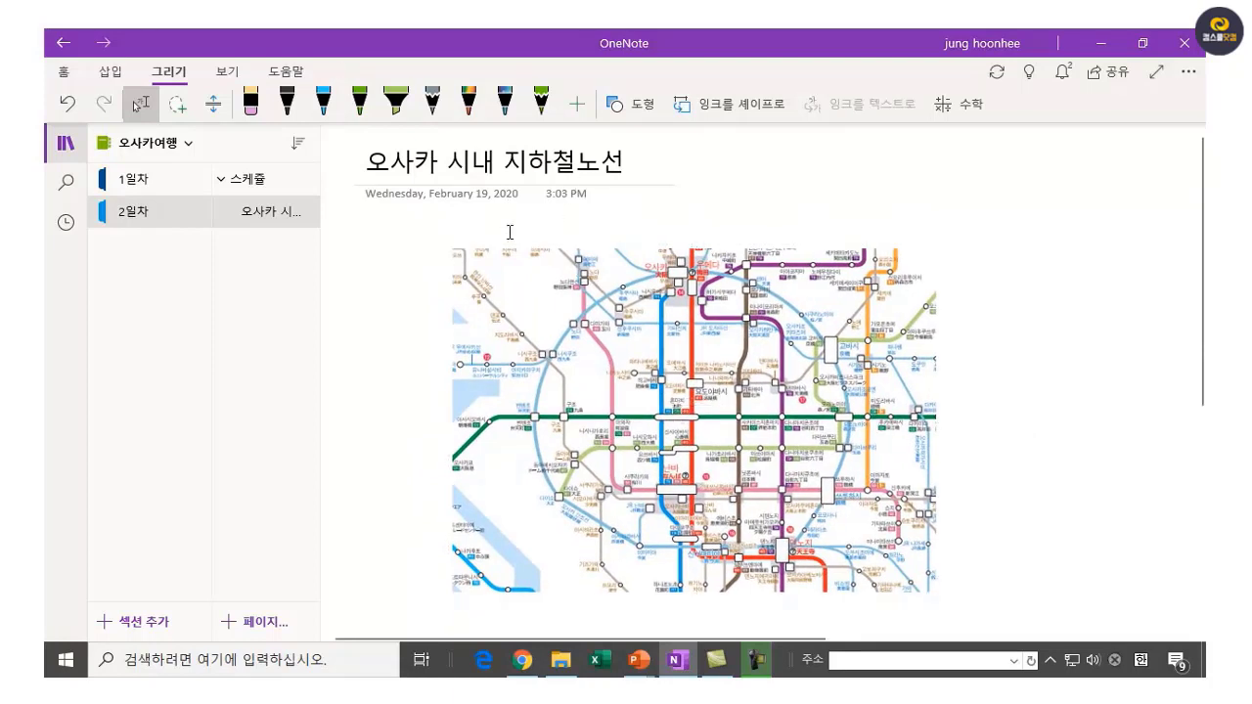
pyautogui.click(409, 238)
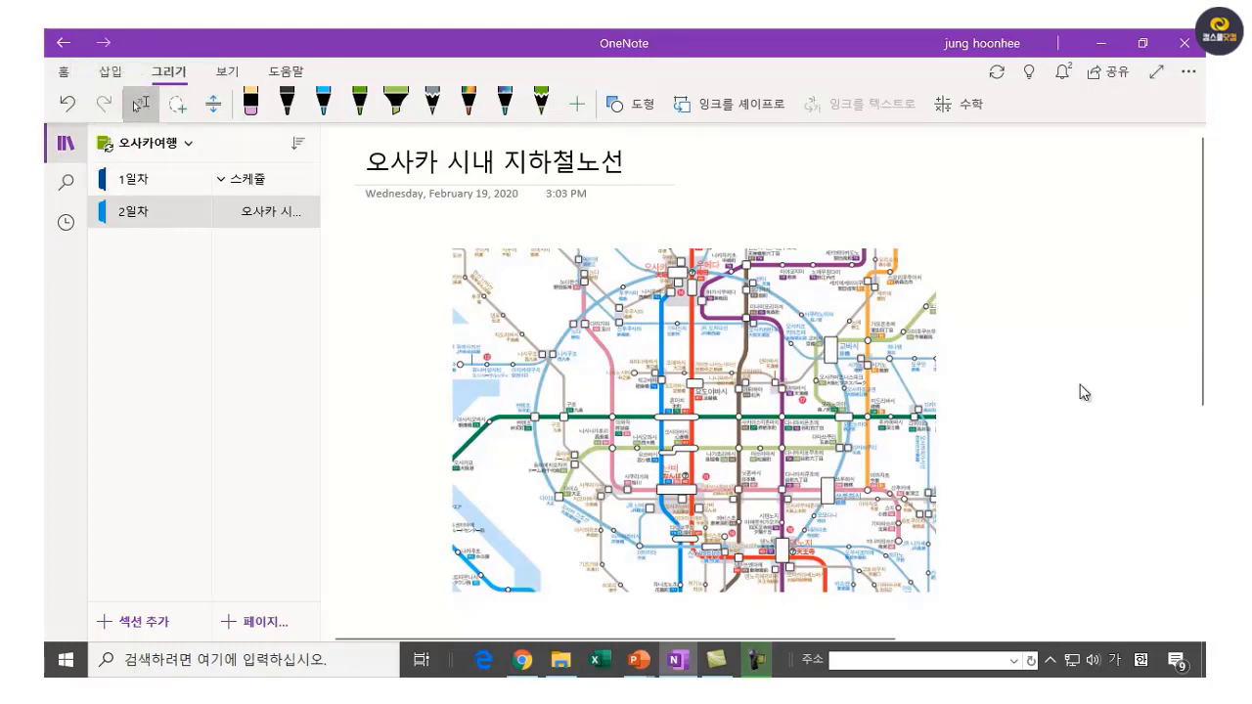
# Type the caption <오사카 시내 주요 지하철 노선도> above the map.
pyautogui.write('<')
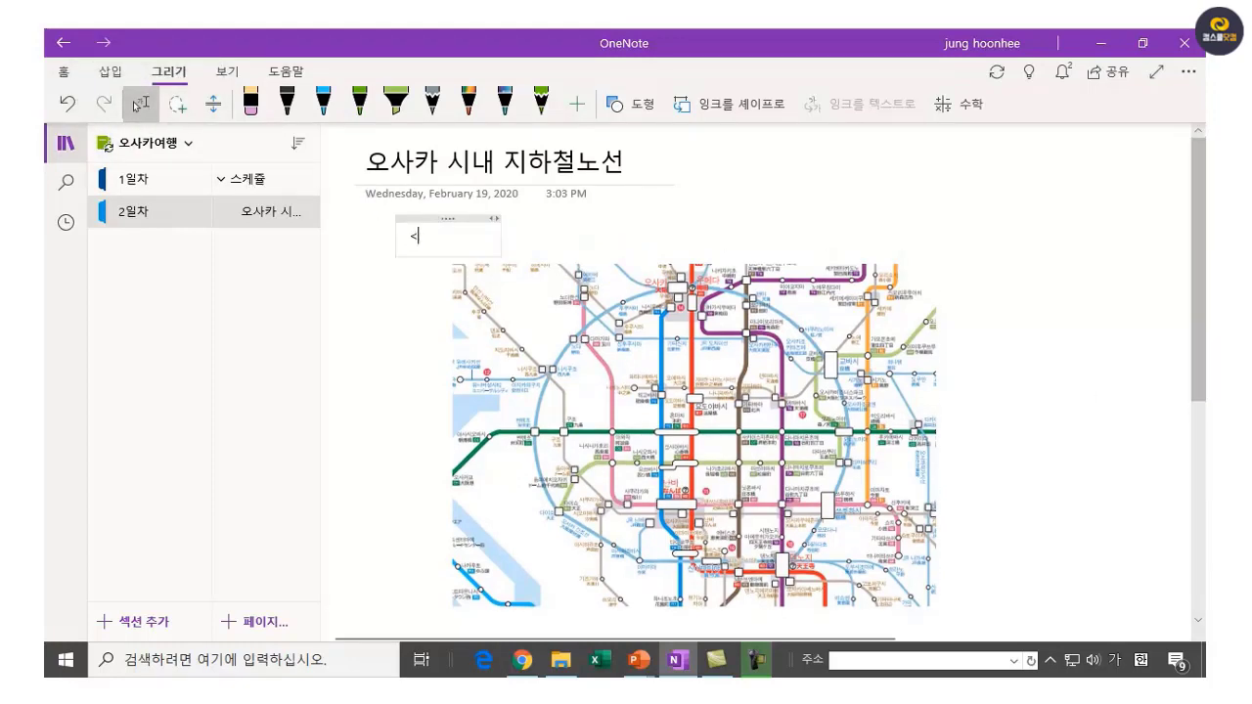
pyautogui.write('ㅇ')
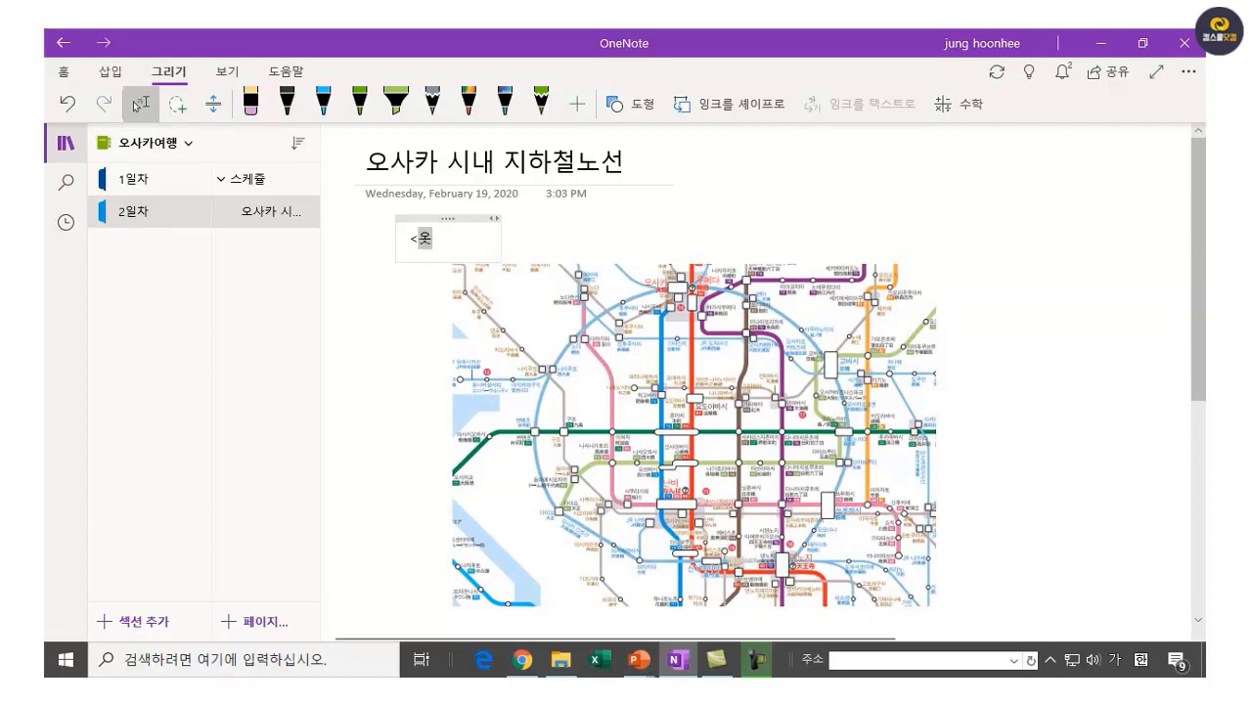
pyautogui.write('사카')
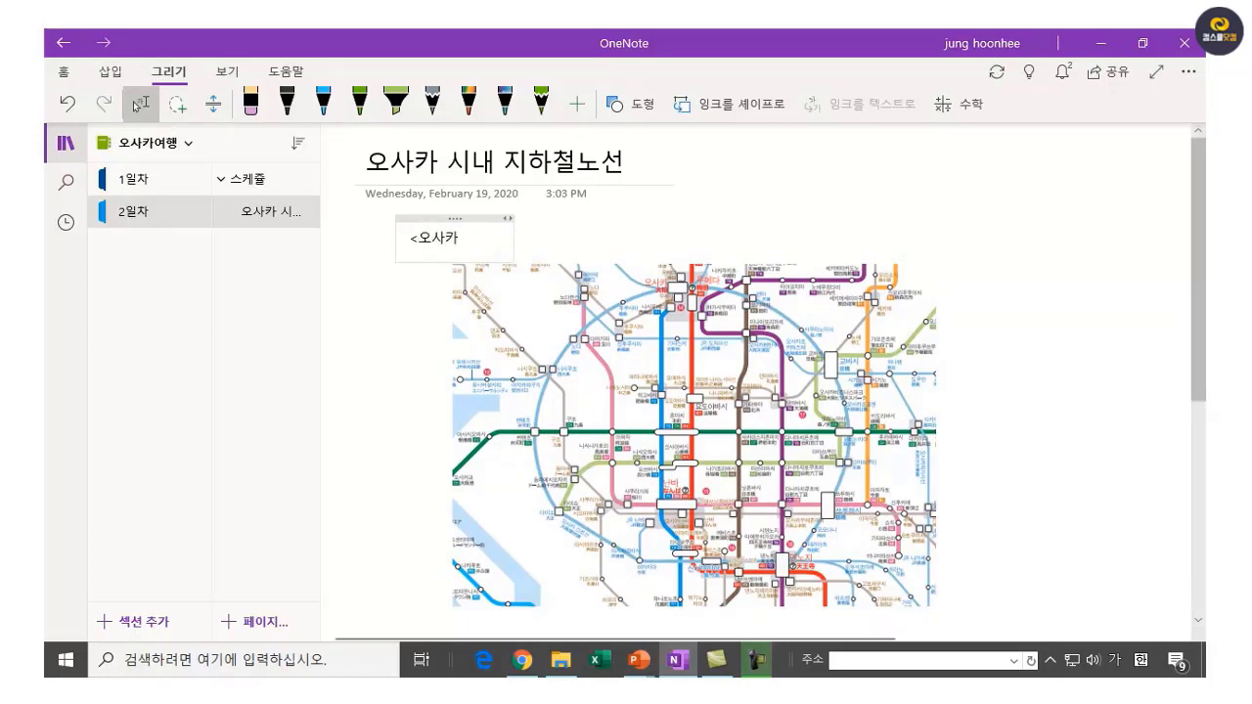
pyautogui.write(' 시내 주요 ')
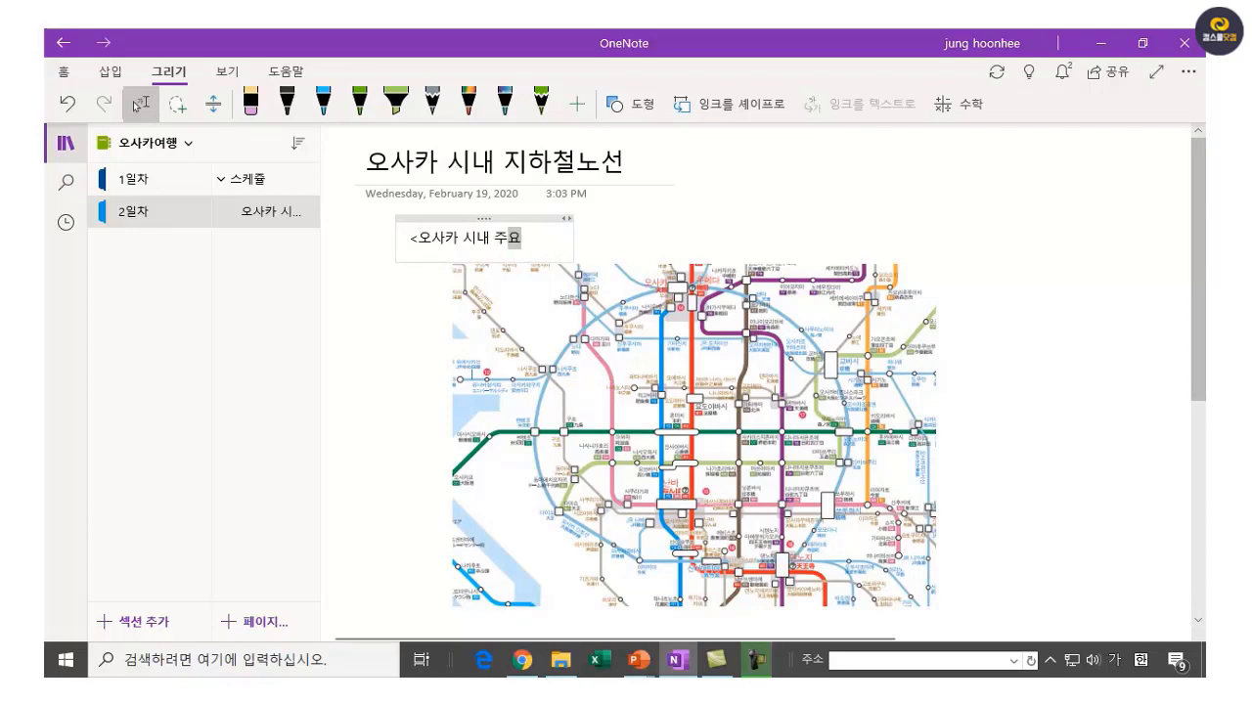
pyautogui.write('지하철 노선')
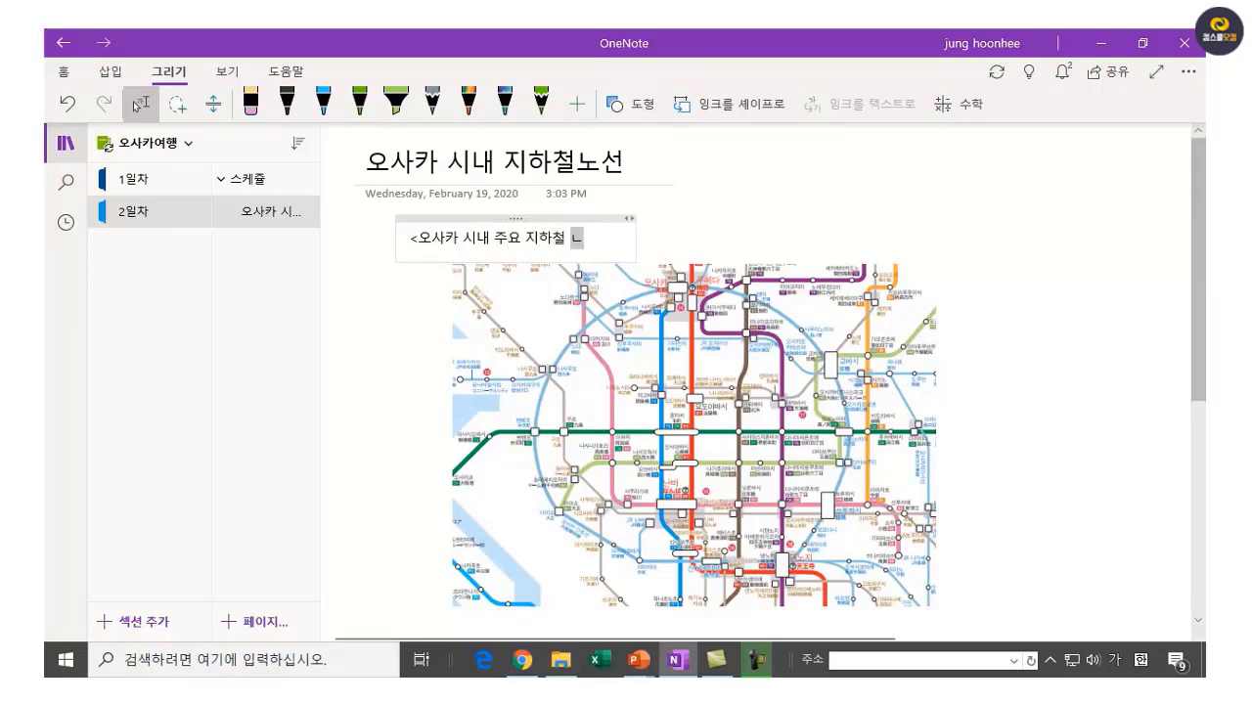
pyautogui.write('도>')
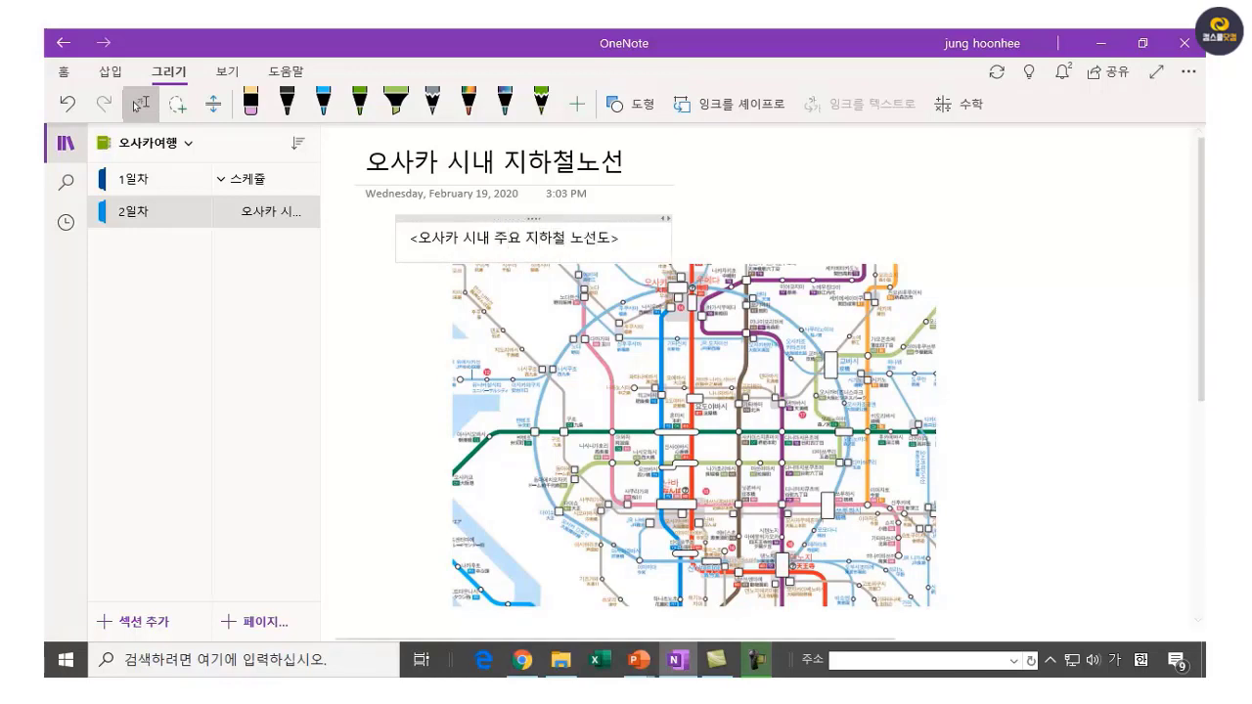
pyautogui.click(985, 439)
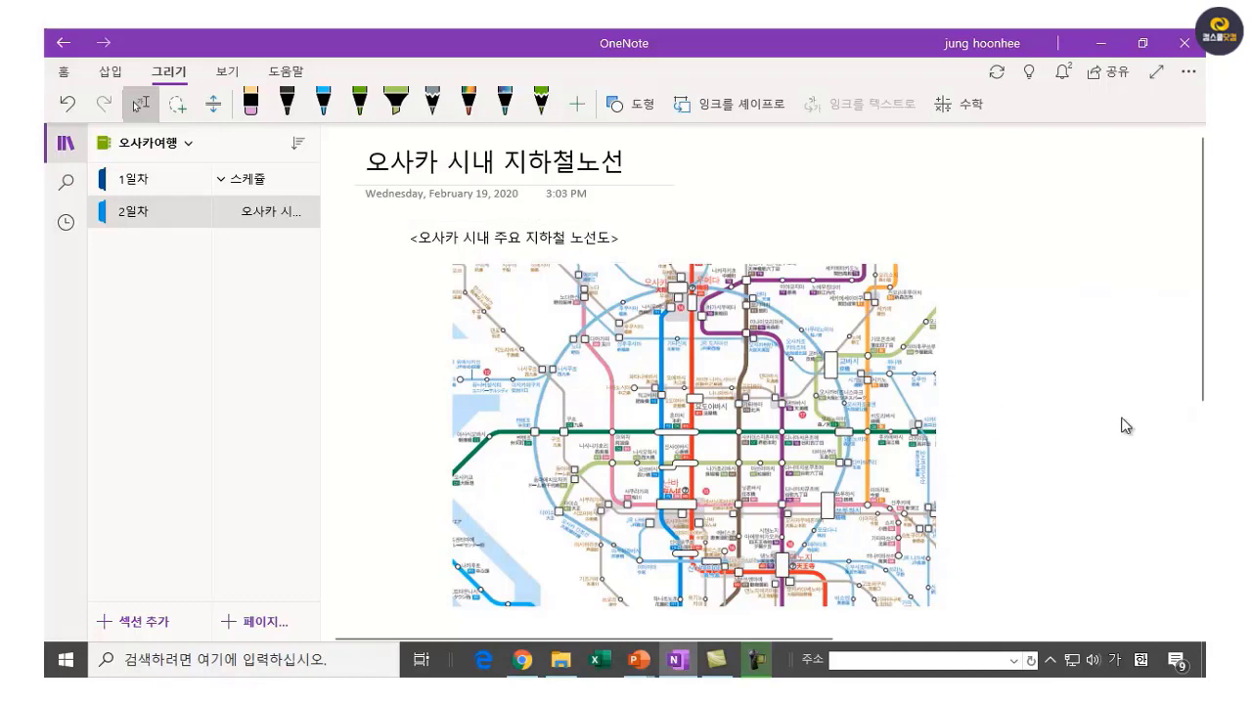
pyautogui.click(793, 425)
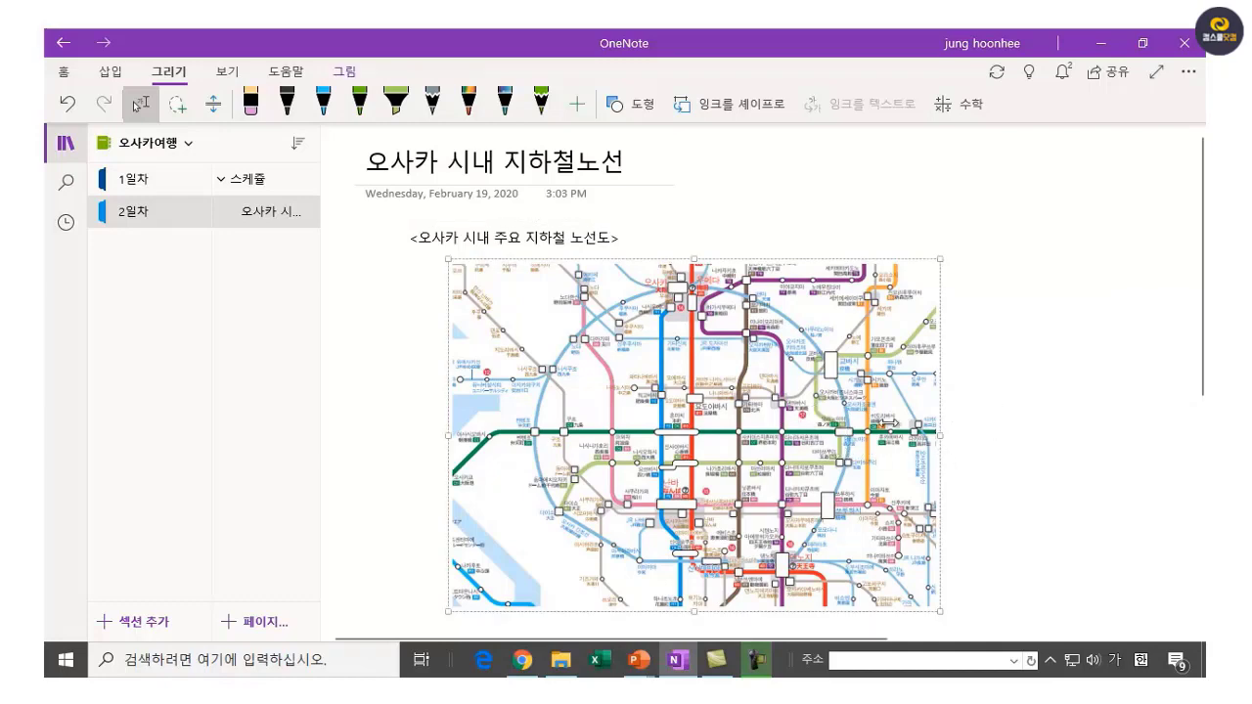
pyautogui.scroll(2, 853, 437)
# Zoom in on the centre of the Osaka subway map with Ctrl+scroll.
pyautogui.scroll(3, 853, 437)
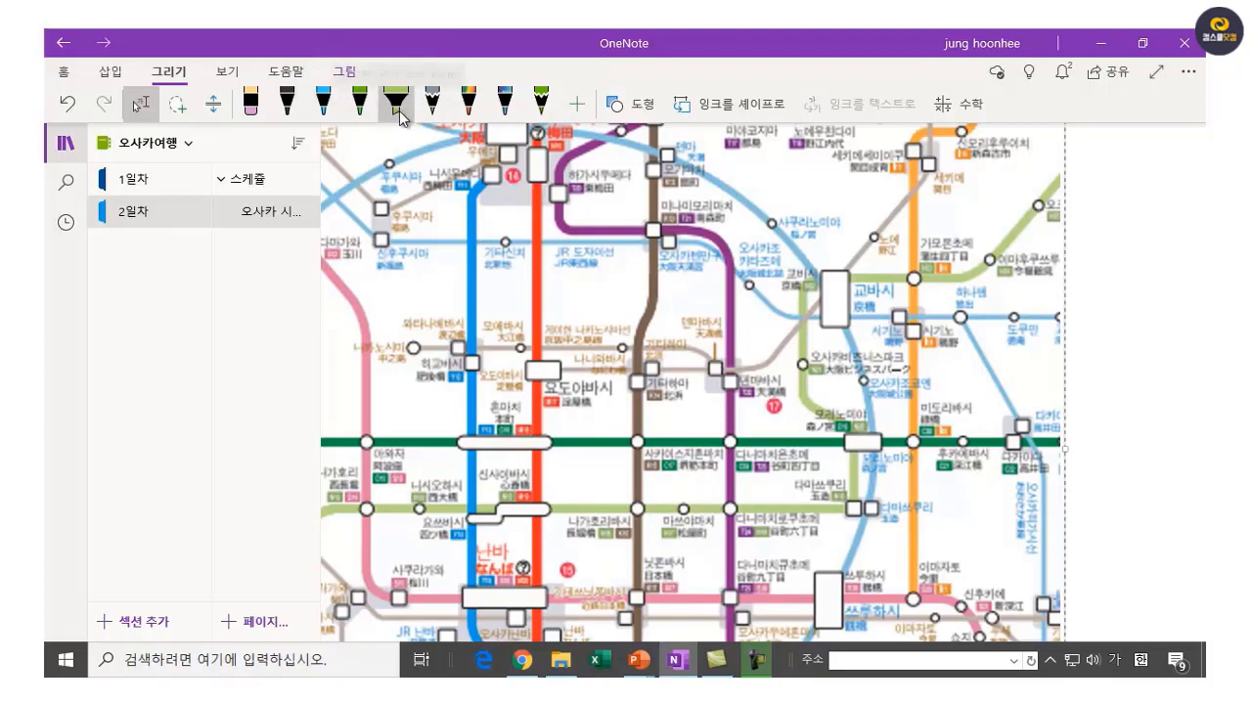
# Switch the Draw tool to the highlighter and set its colour to pink.
pyautogui.click(360, 118)
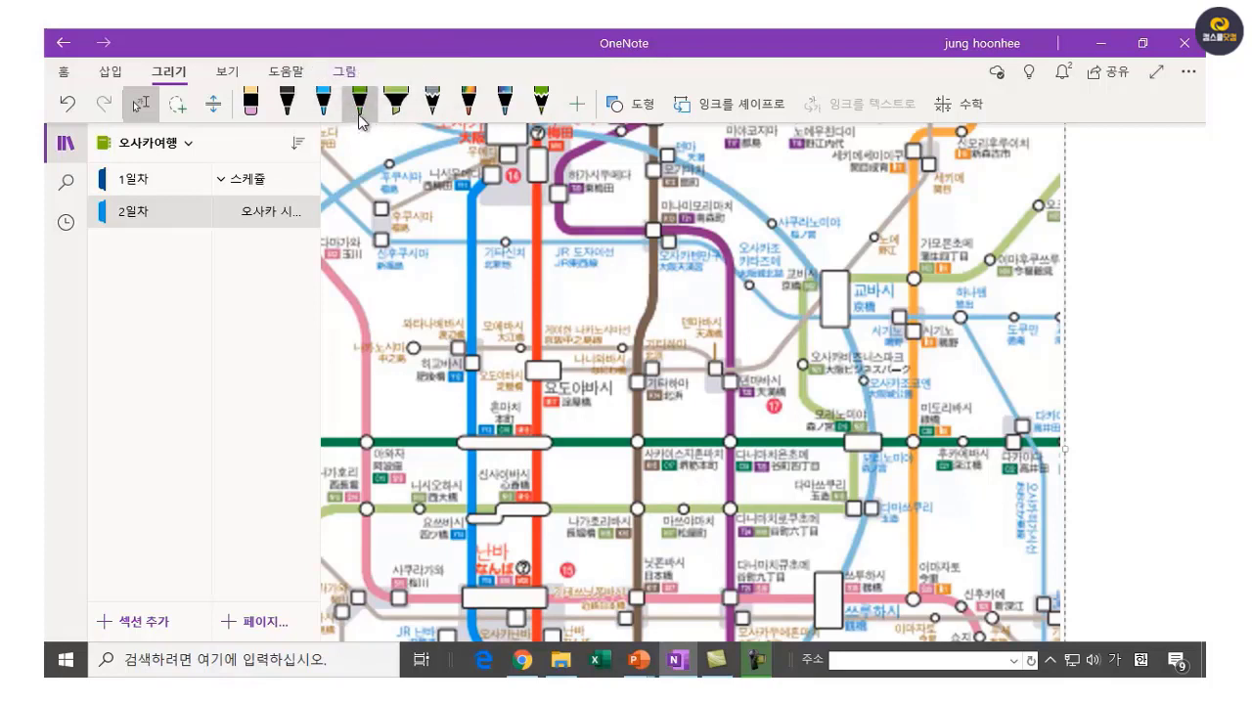
pyautogui.click(327, 112)
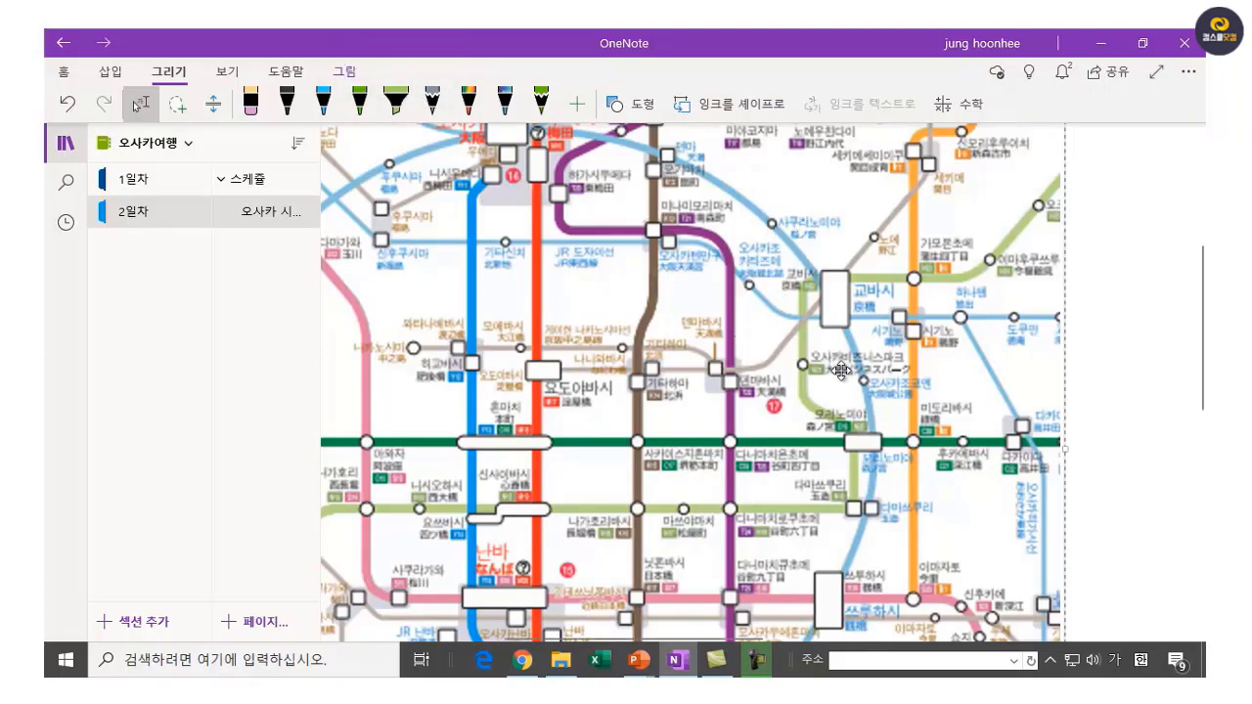
pyautogui.click(396, 110)
pyautogui.click(410, 118)
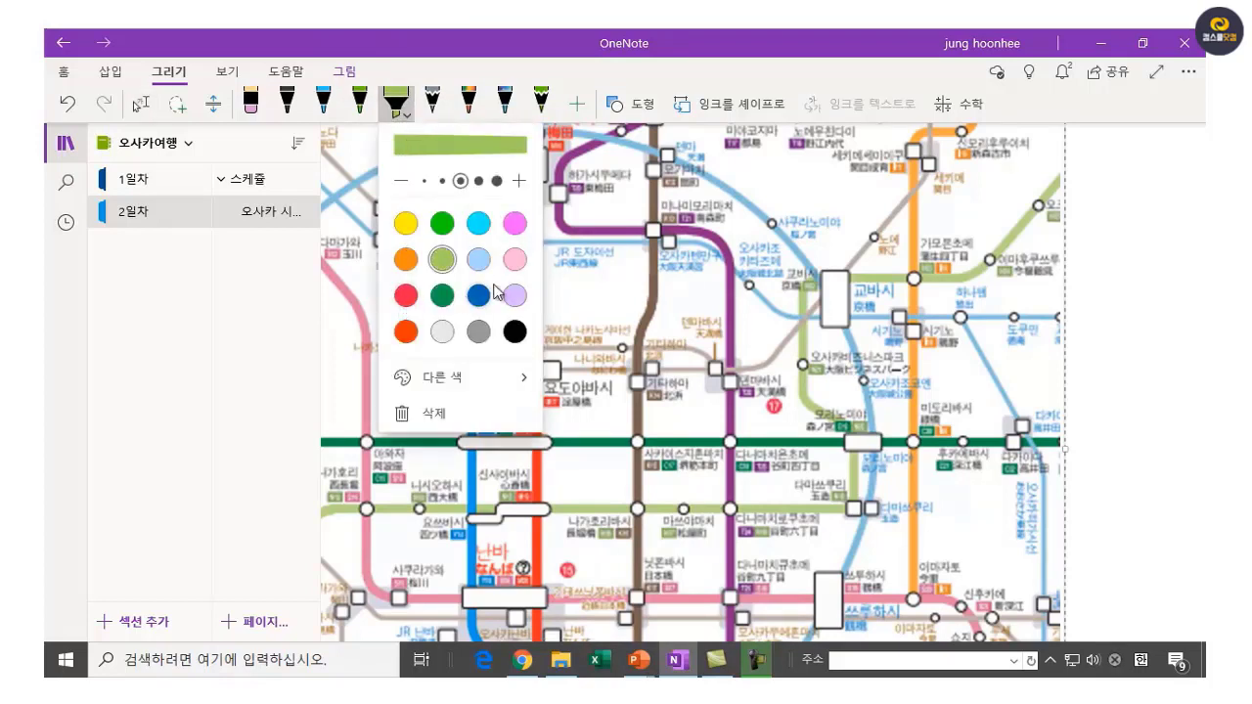
pyautogui.click(516, 227)
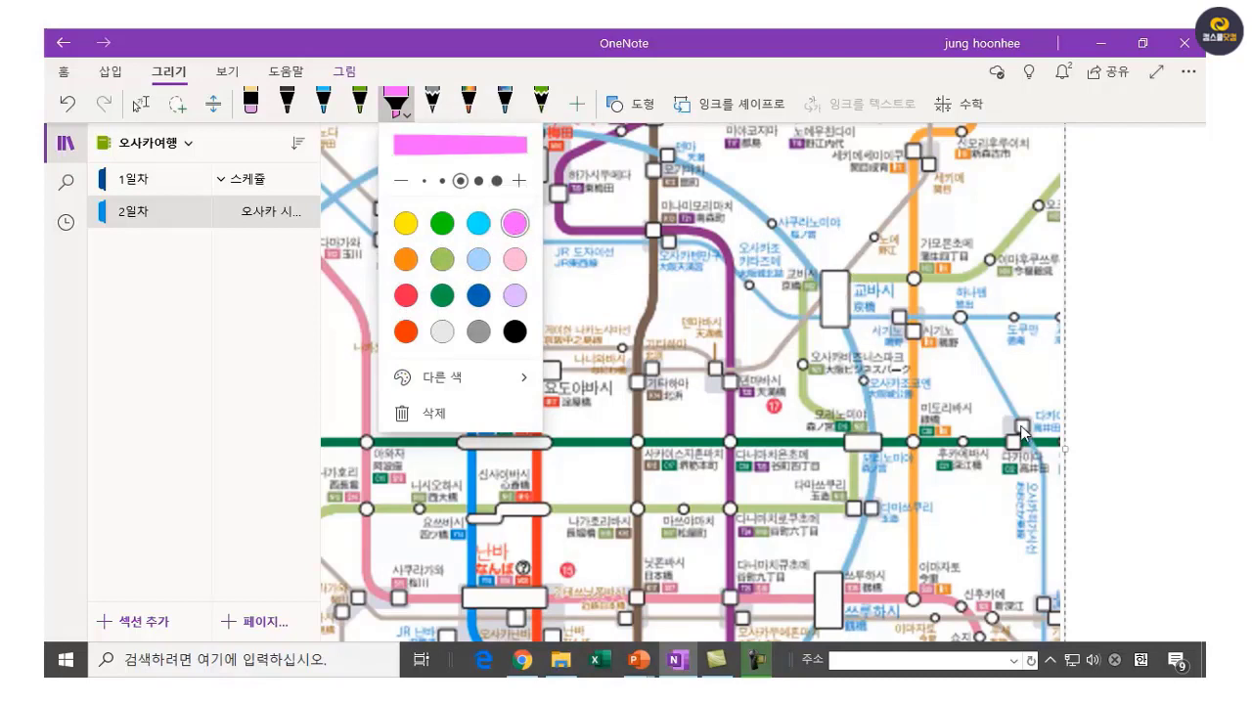
pyautogui.click(820, 367)
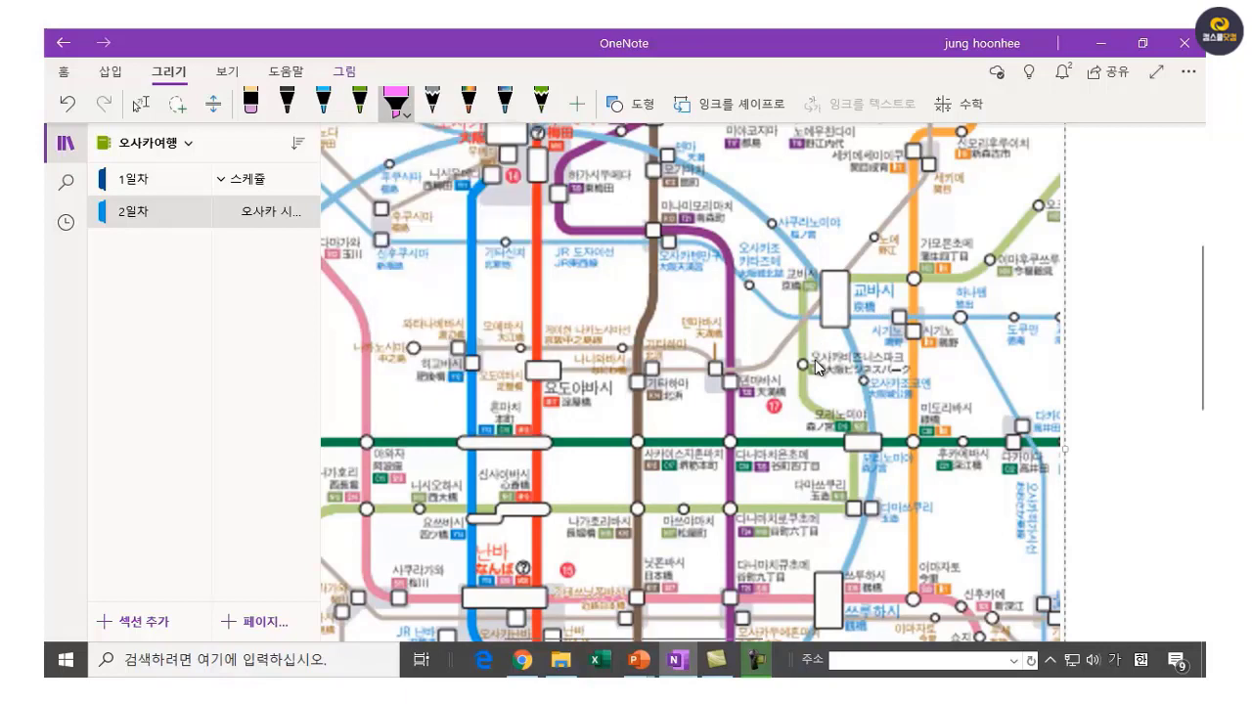
# Highlight 오사카비즈니스파크, the label below it, and a green-line station label.
pyautogui.moveTo(815, 362); pyautogui.dragTo(909, 367)
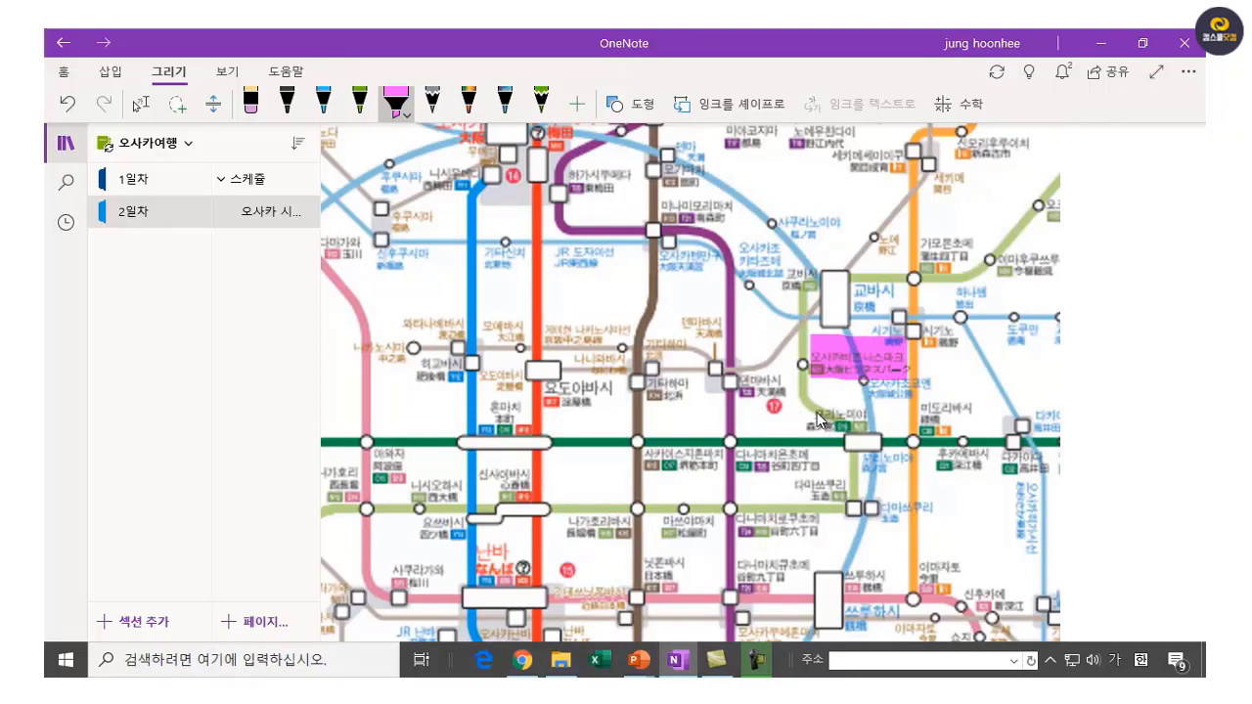
pyautogui.moveTo(820, 418); pyautogui.dragTo(863, 419)
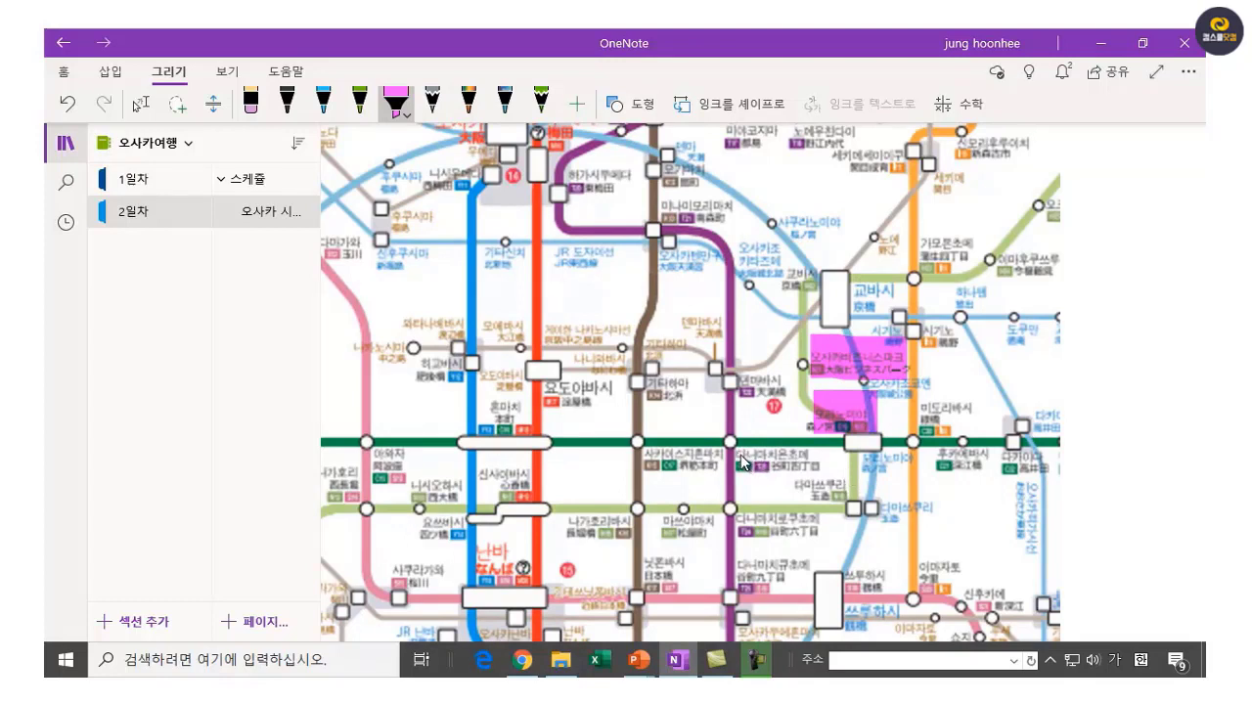
pyautogui.moveTo(740, 460); pyautogui.dragTo(820, 461)
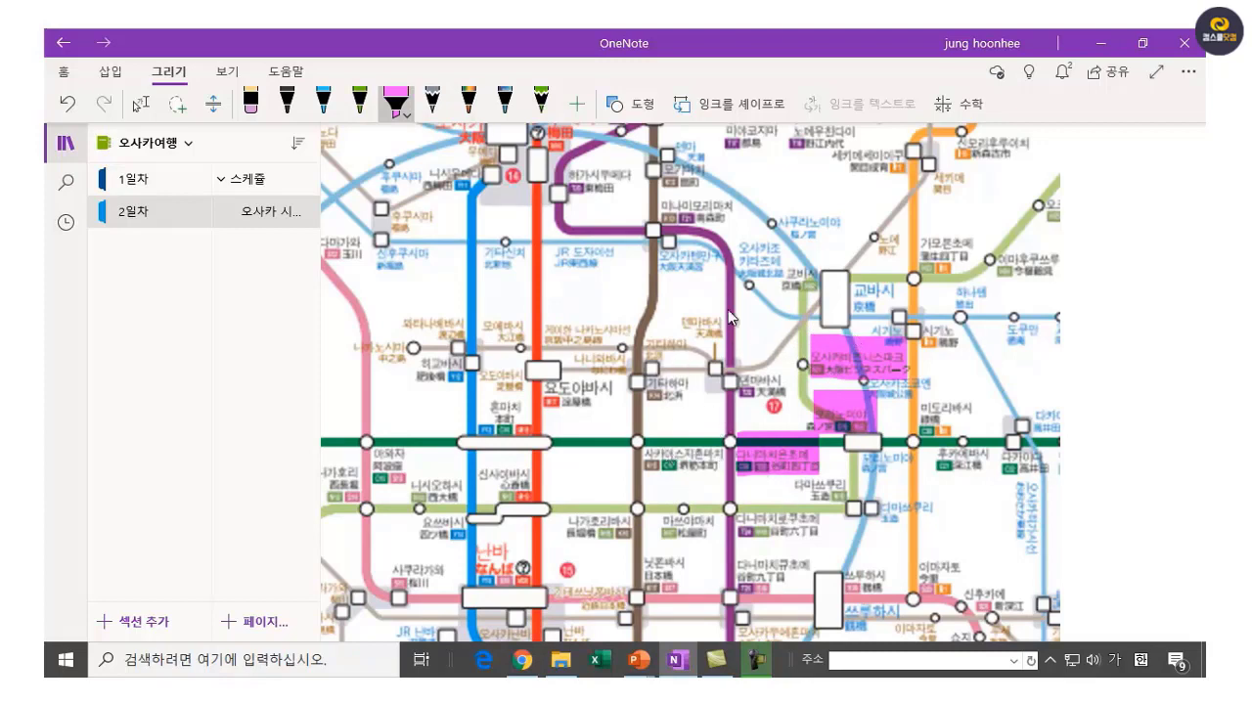
# Draw a pink ellipse around the 텐마바시 area, then undo it.
pyautogui.click(631, 104)
pyautogui.click(703, 368)
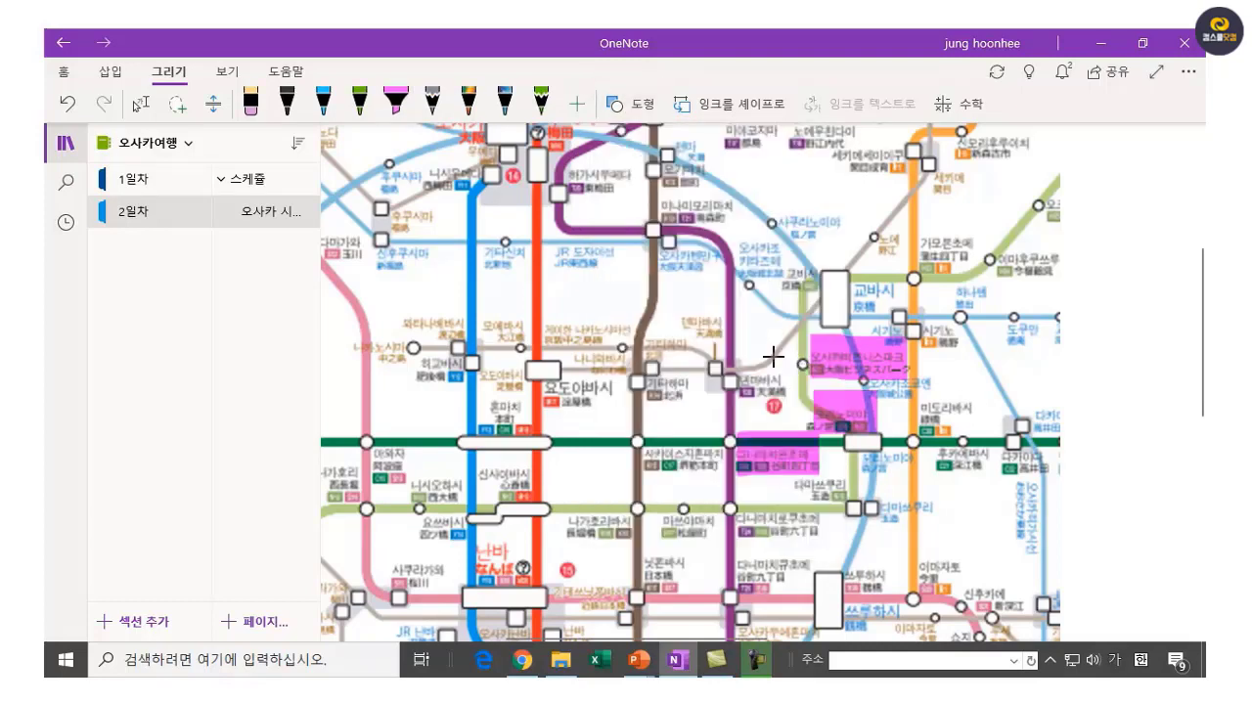
pyautogui.moveTo(745, 335); pyautogui.dragTo(839, 448)
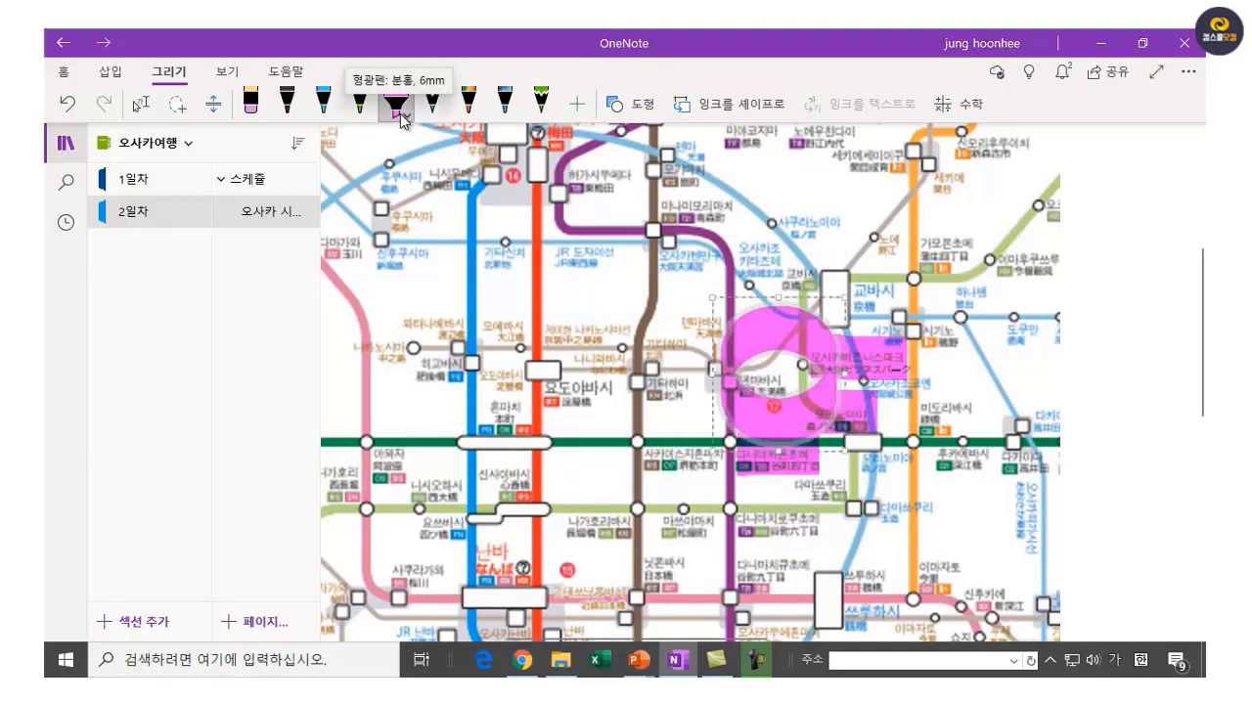
pyautogui.hotkey('ctrl', 'z')
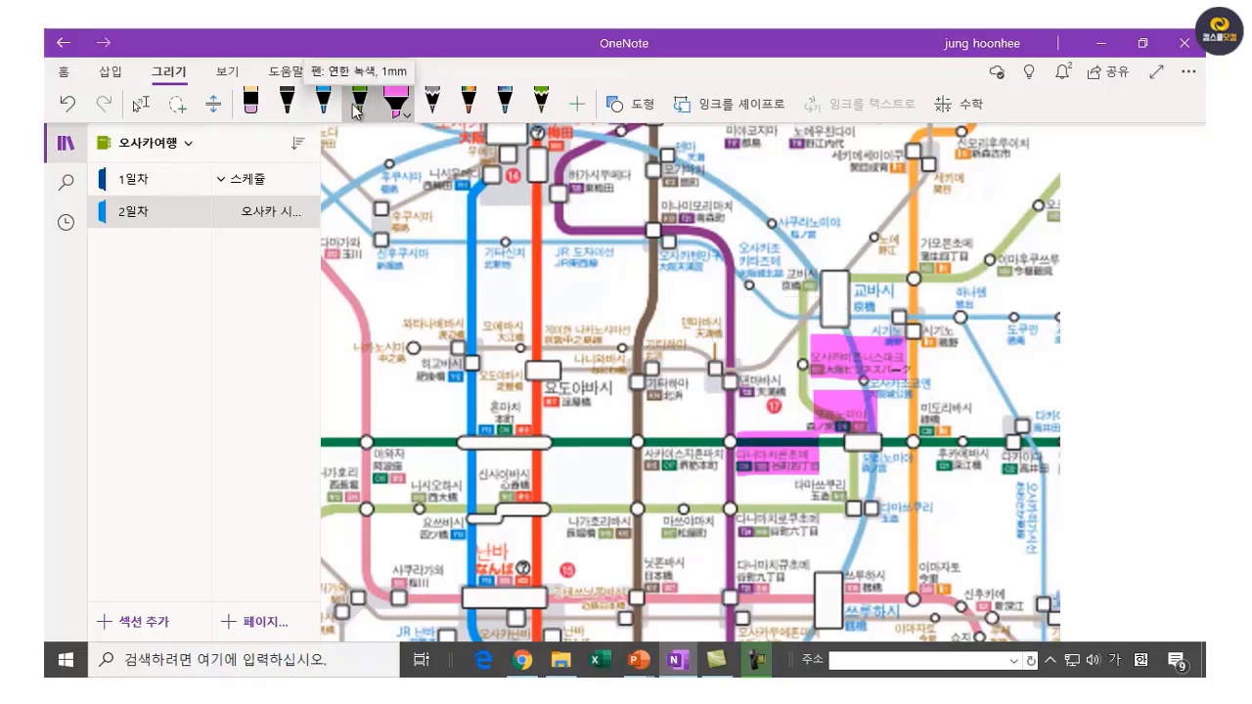
# Draw a blue ellipse circling 텐마바시 station on the map.
pyautogui.click(322, 102)
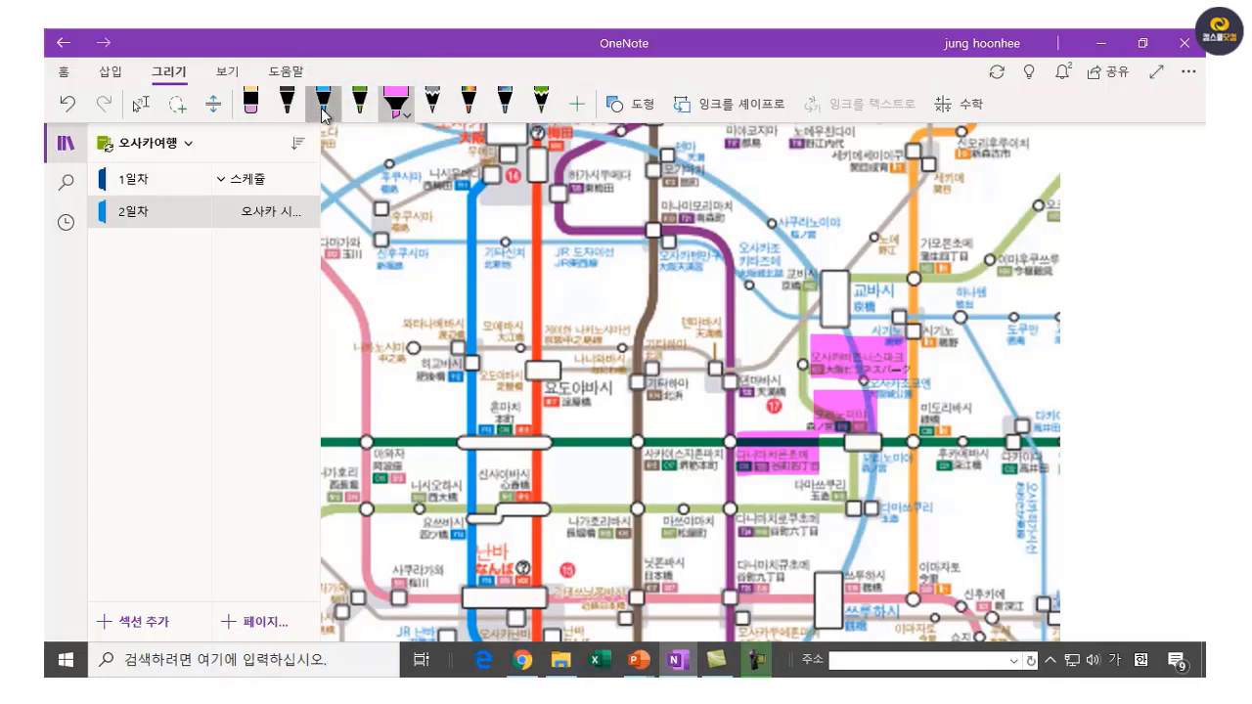
pyautogui.click(646, 105)
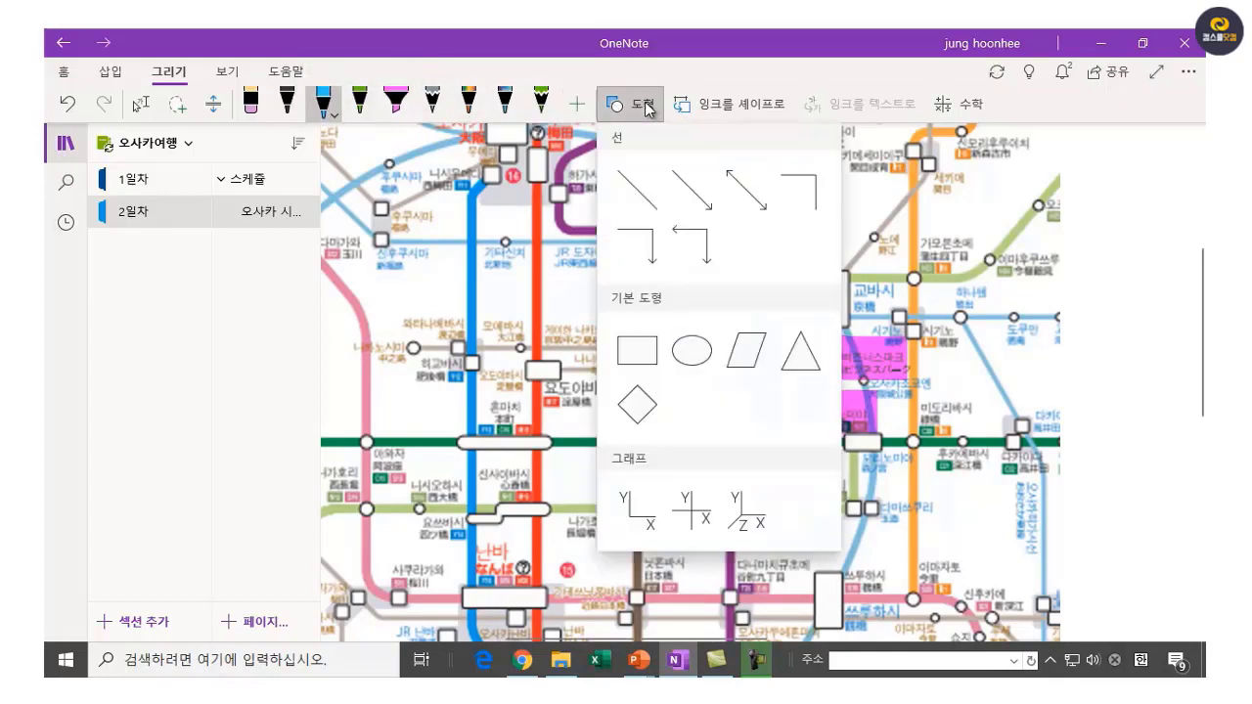
pyautogui.click(706, 362)
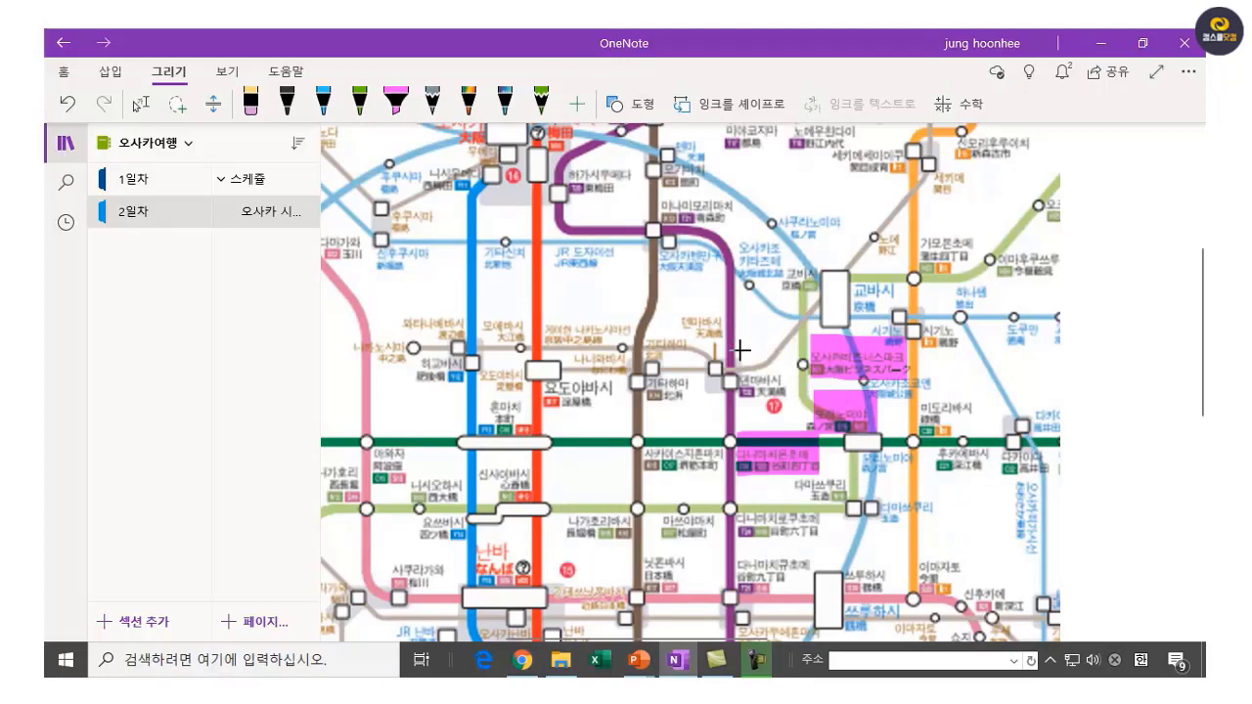
pyautogui.moveTo(743, 349)
pyautogui.mouseDown()
pyautogui.moveTo(816, 384)
pyautogui.moveTo(818, 422)
pyautogui.mouseUp()
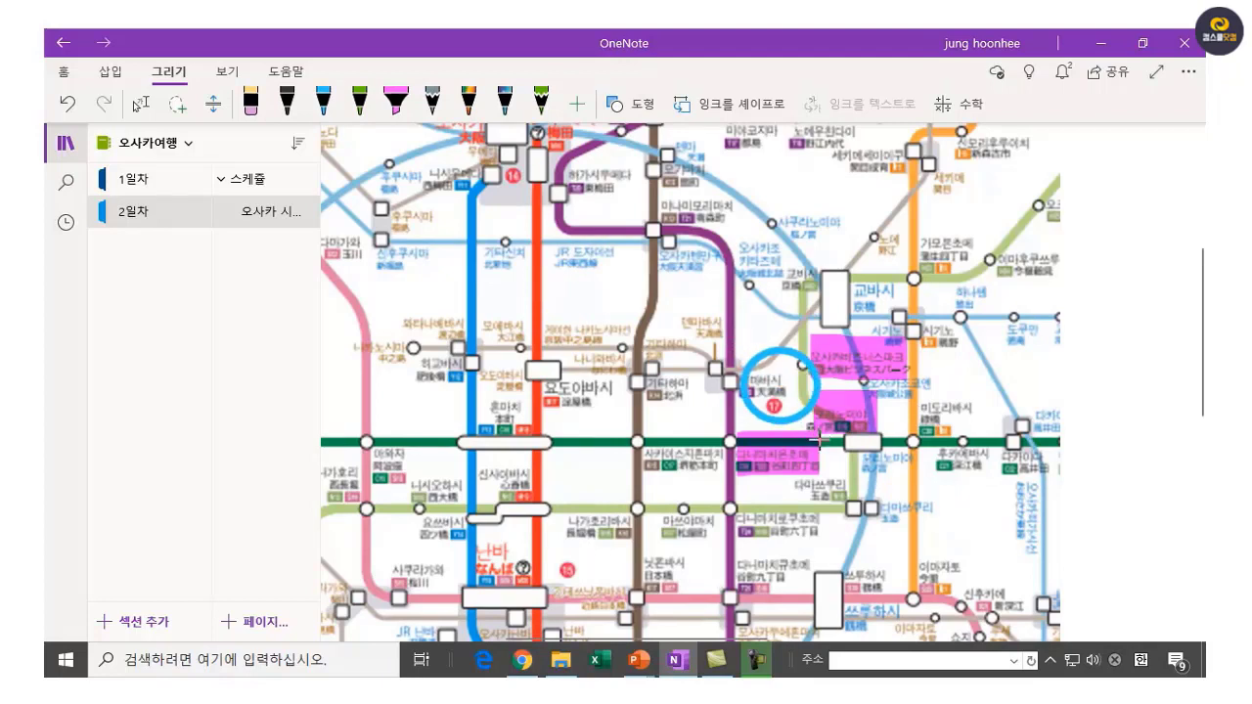
pyautogui.click(323, 100)
pyautogui.click(1117, 363)
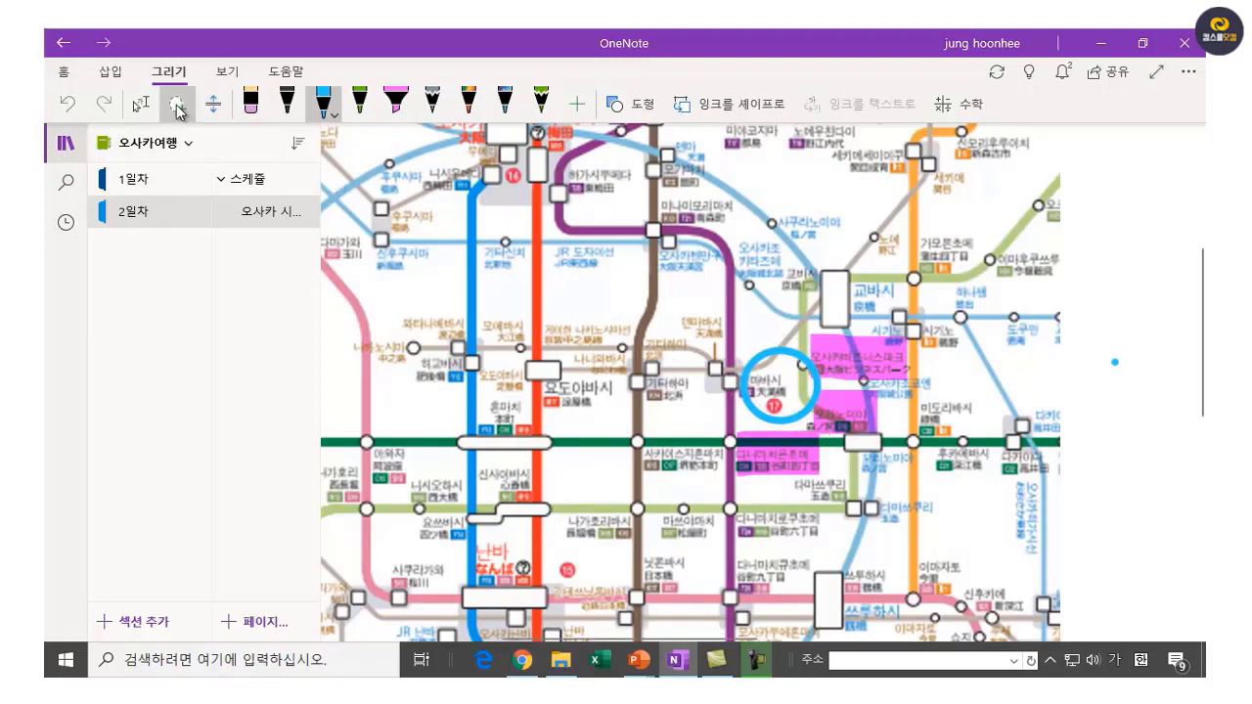
# Type the label 오사카성 주변 지하철역 above the circled station and set it to 9.5 pt.
pyautogui.click(149, 107)
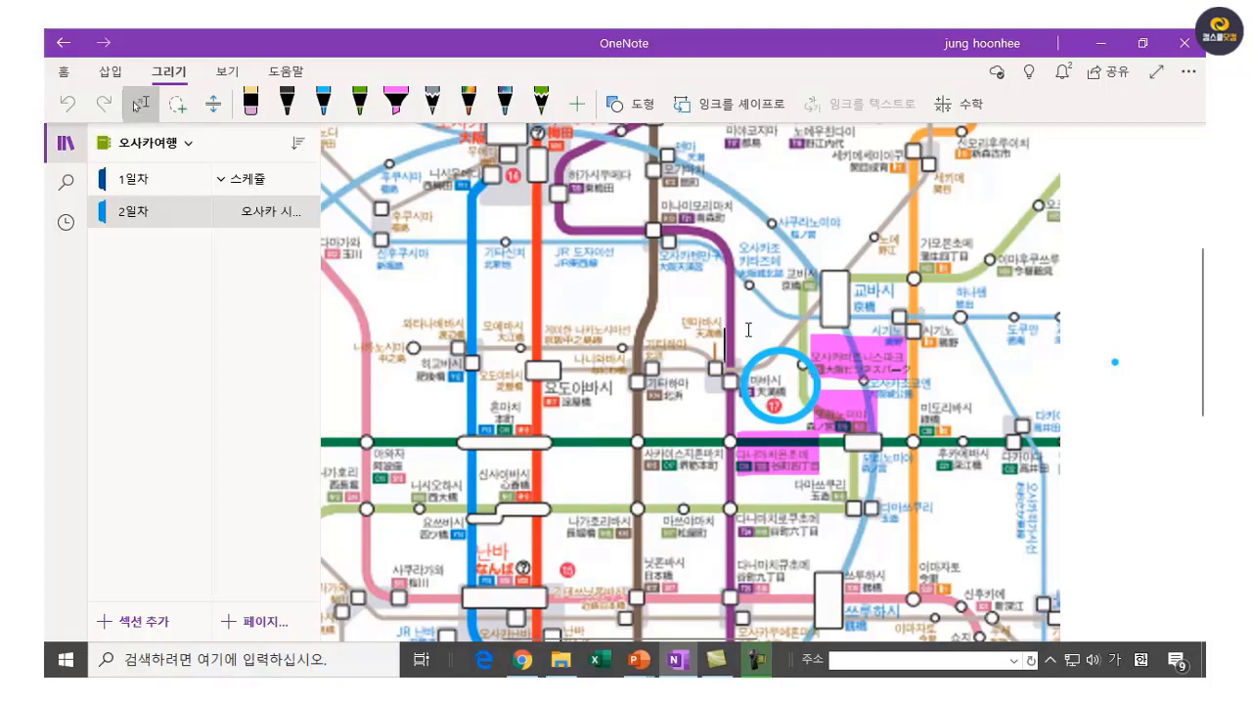
pyautogui.write('오삭')
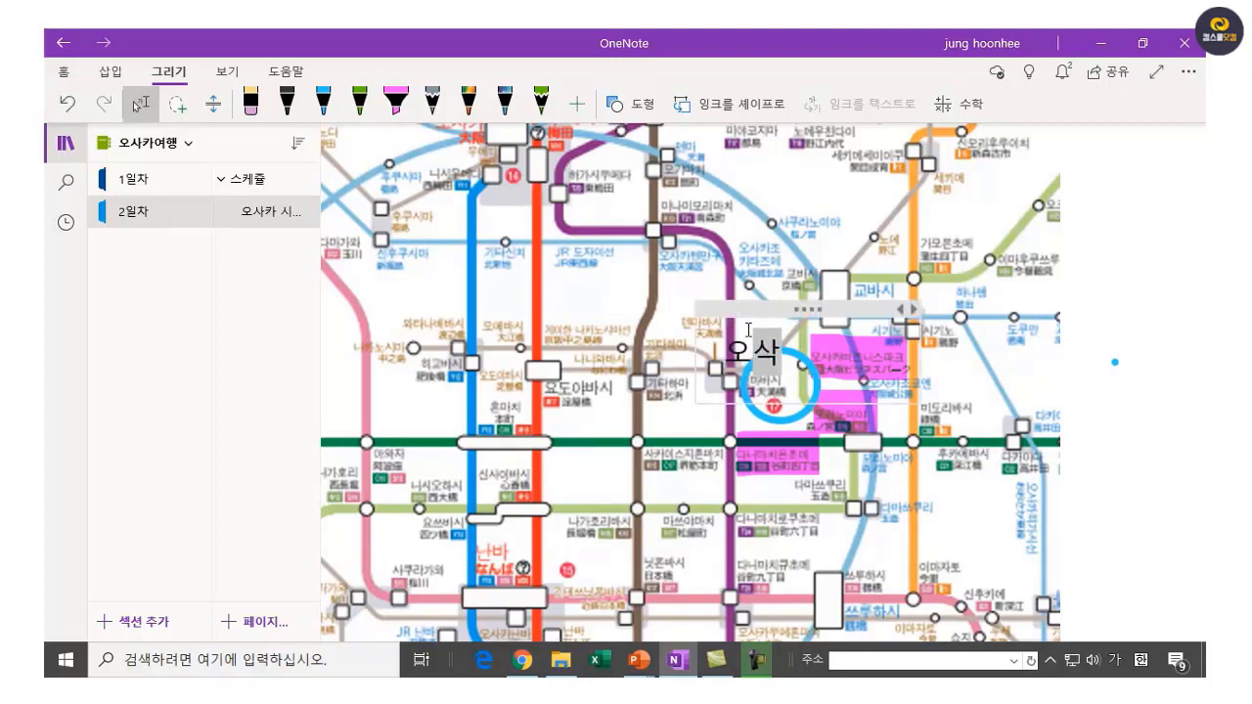
pyautogui.write('카성')
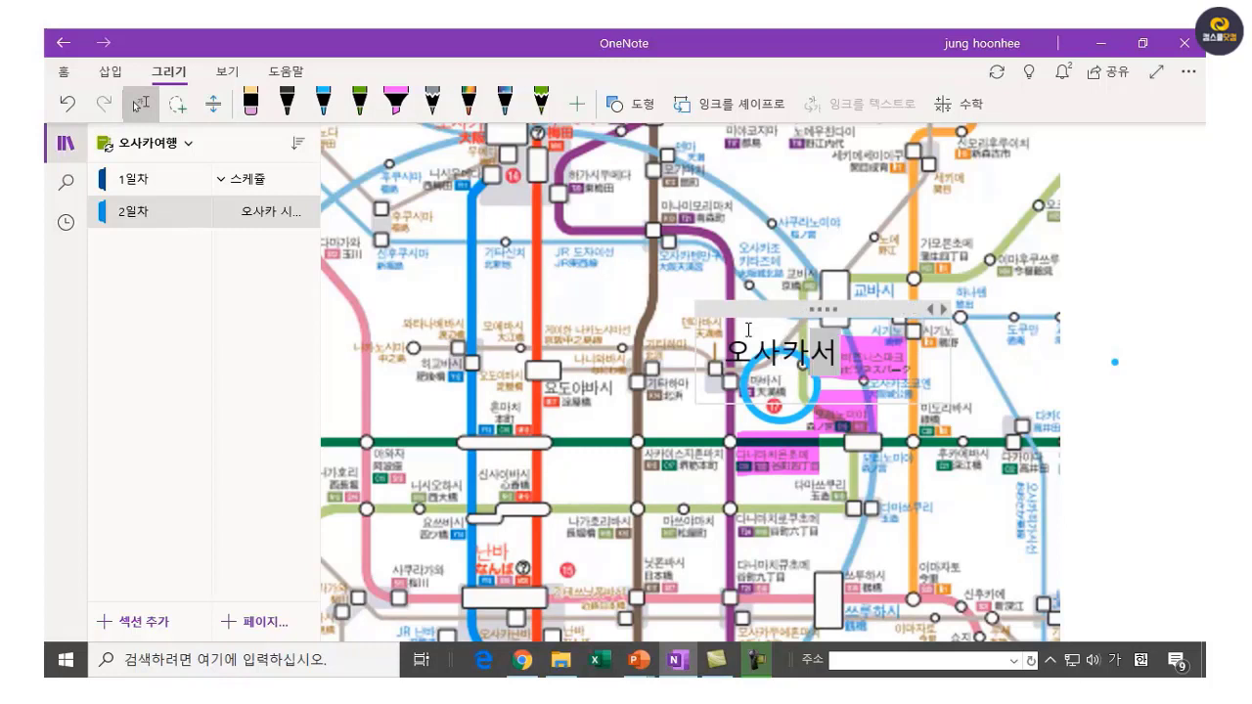
pyautogui.write(' 주변 지')
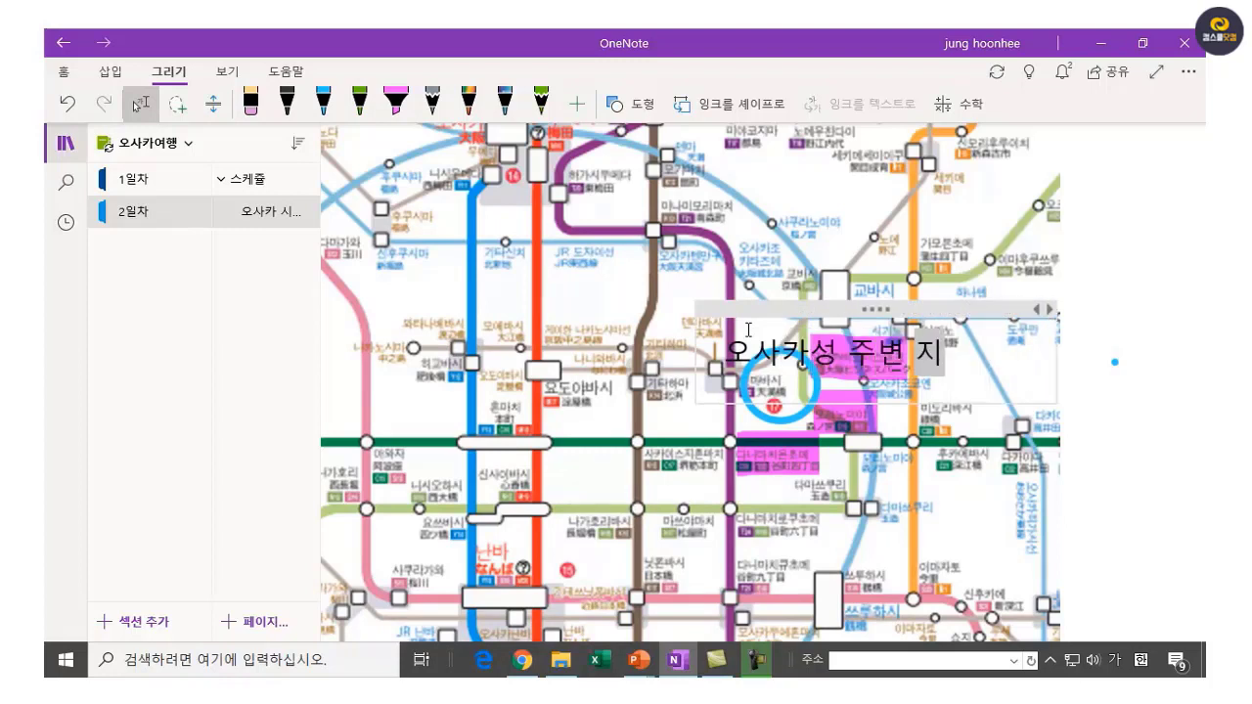
pyautogui.write('하처철역')
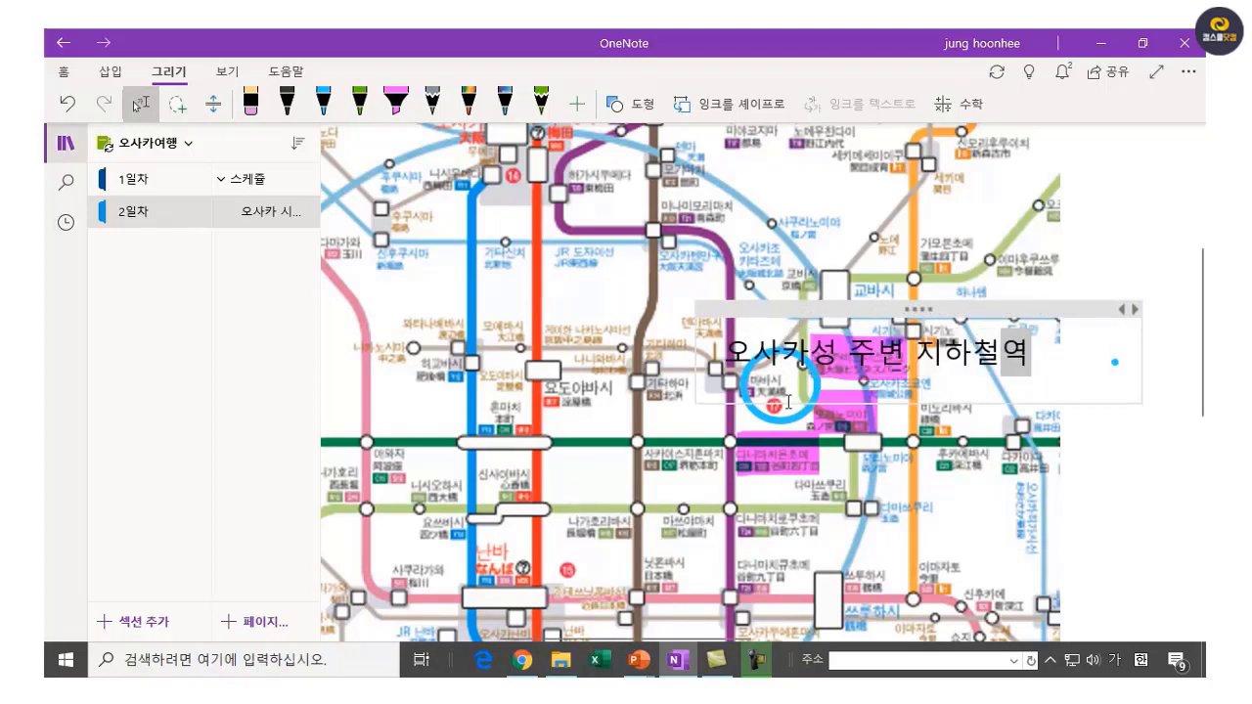
pyautogui.click(763, 312)
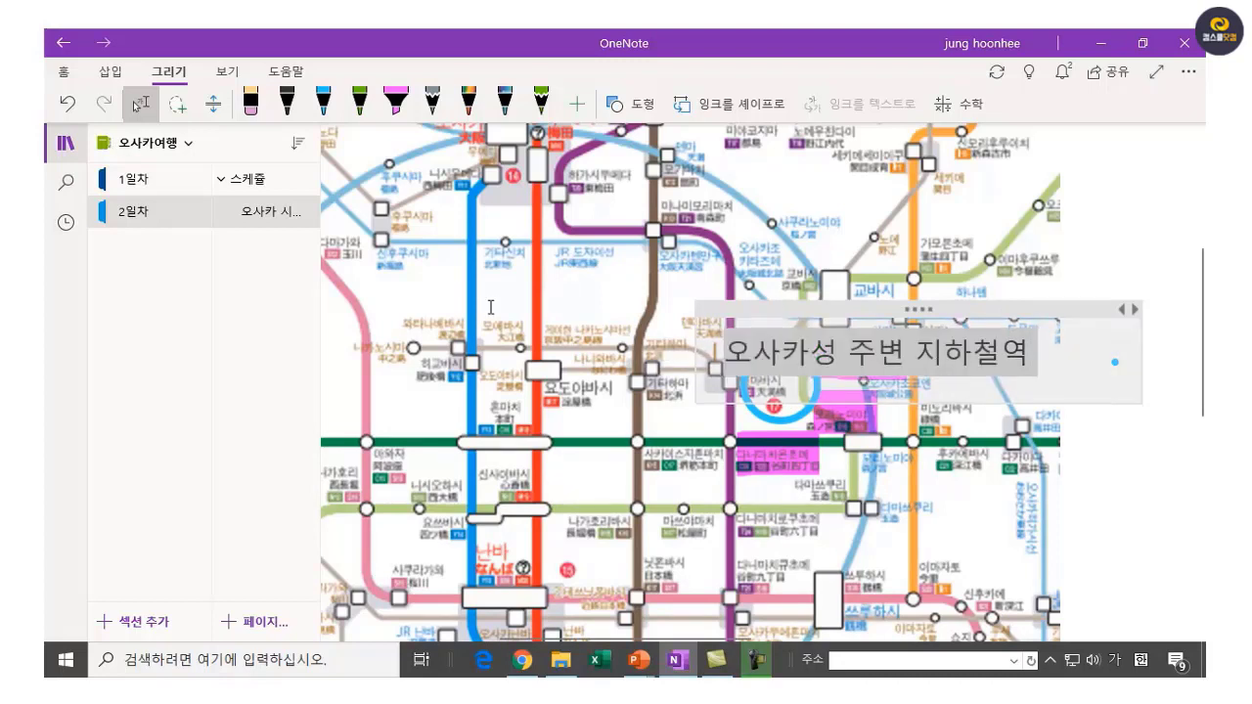
pyautogui.click(68, 76)
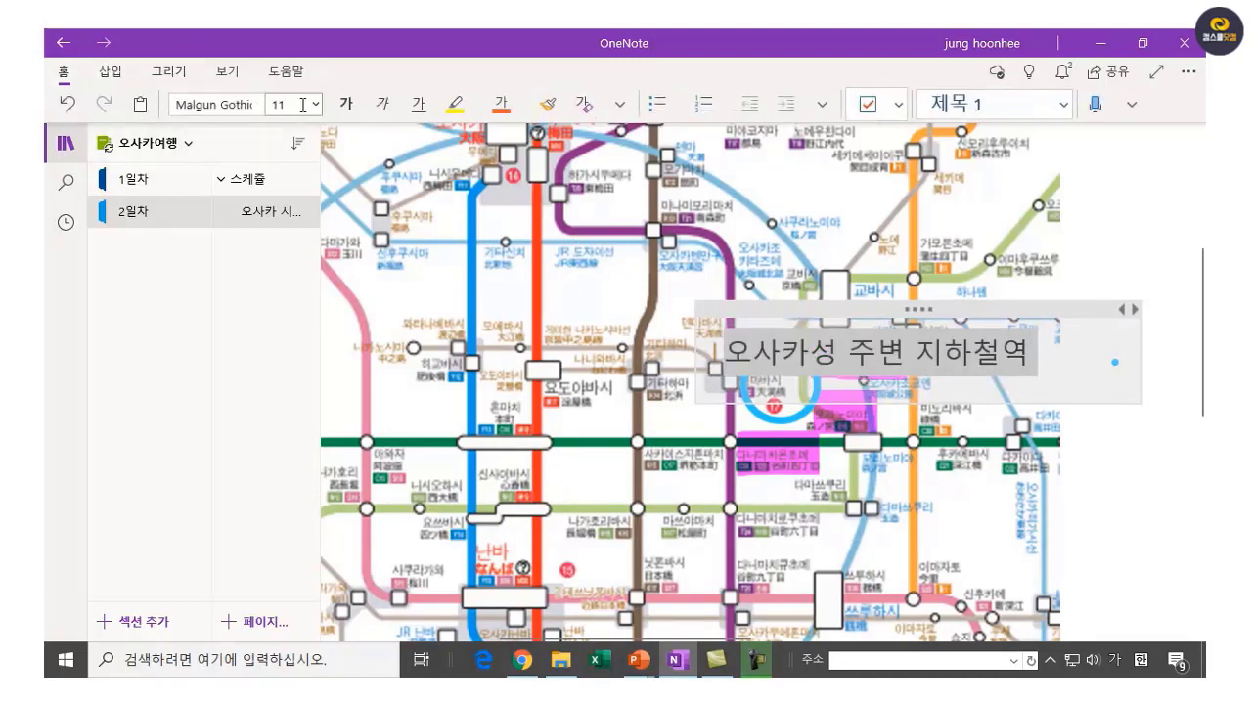
pyautogui.click(301, 106)
pyautogui.click(312, 106)
pyautogui.click(307, 213)
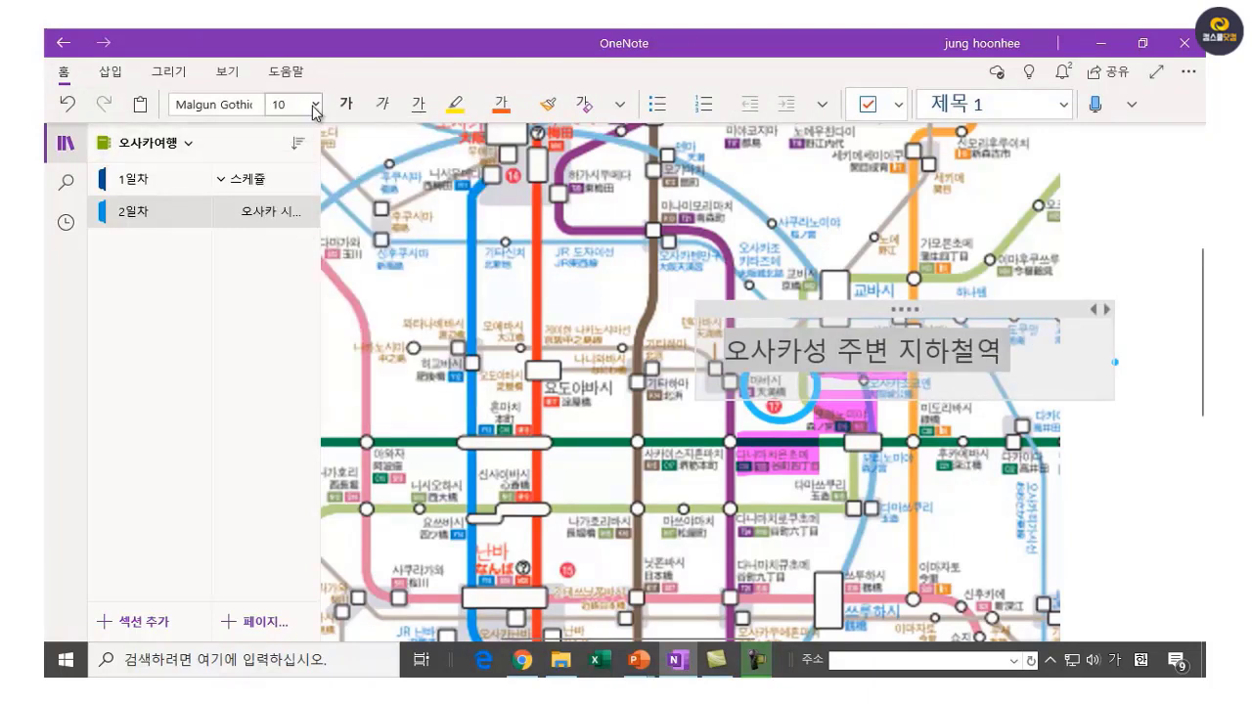
pyautogui.click(315, 104)
pyautogui.click(293, 187)
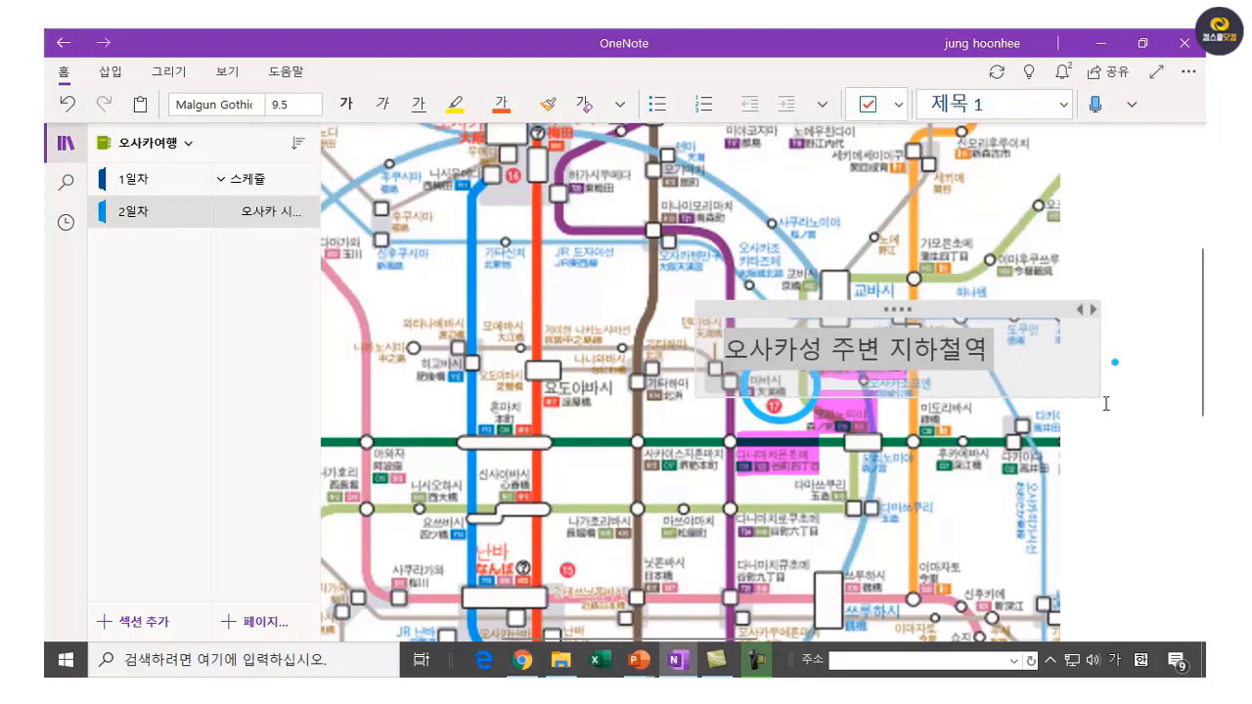
pyautogui.click(1143, 435)
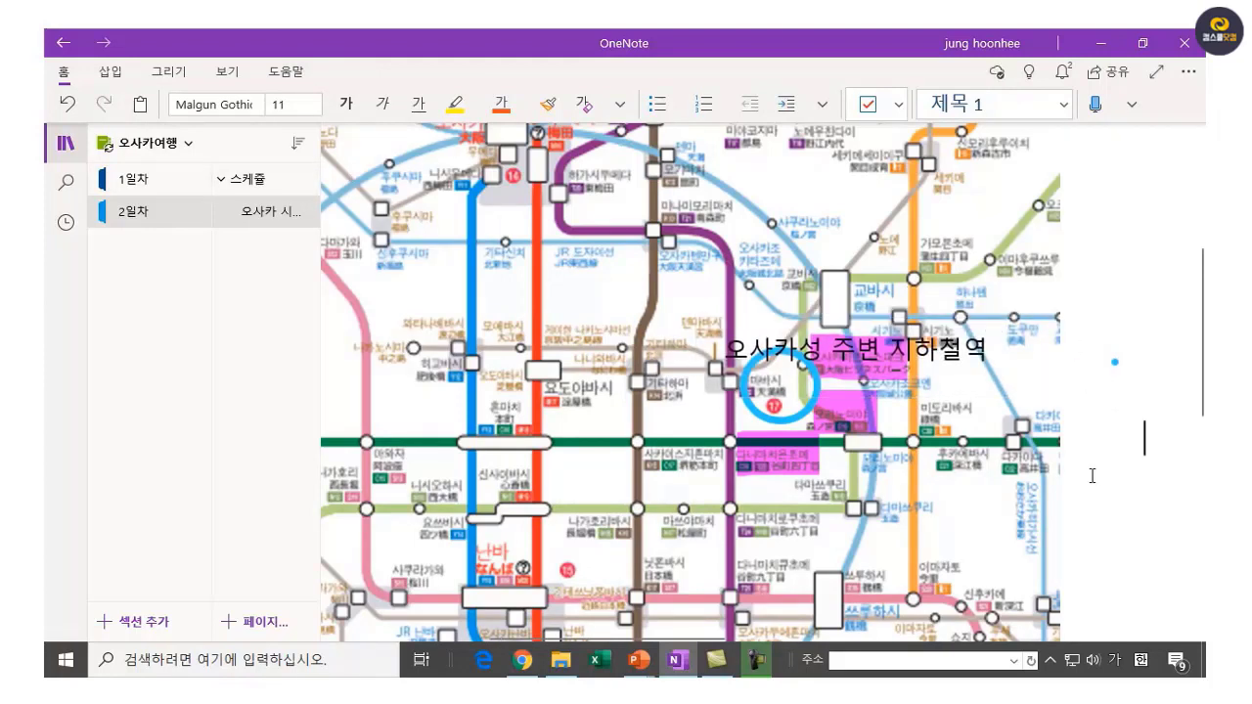
# Type '간사이 공항철도(난카이) 노선도' on a new line below the zoomed-out subway map.
pyautogui.scroll(-3, 714, 384)
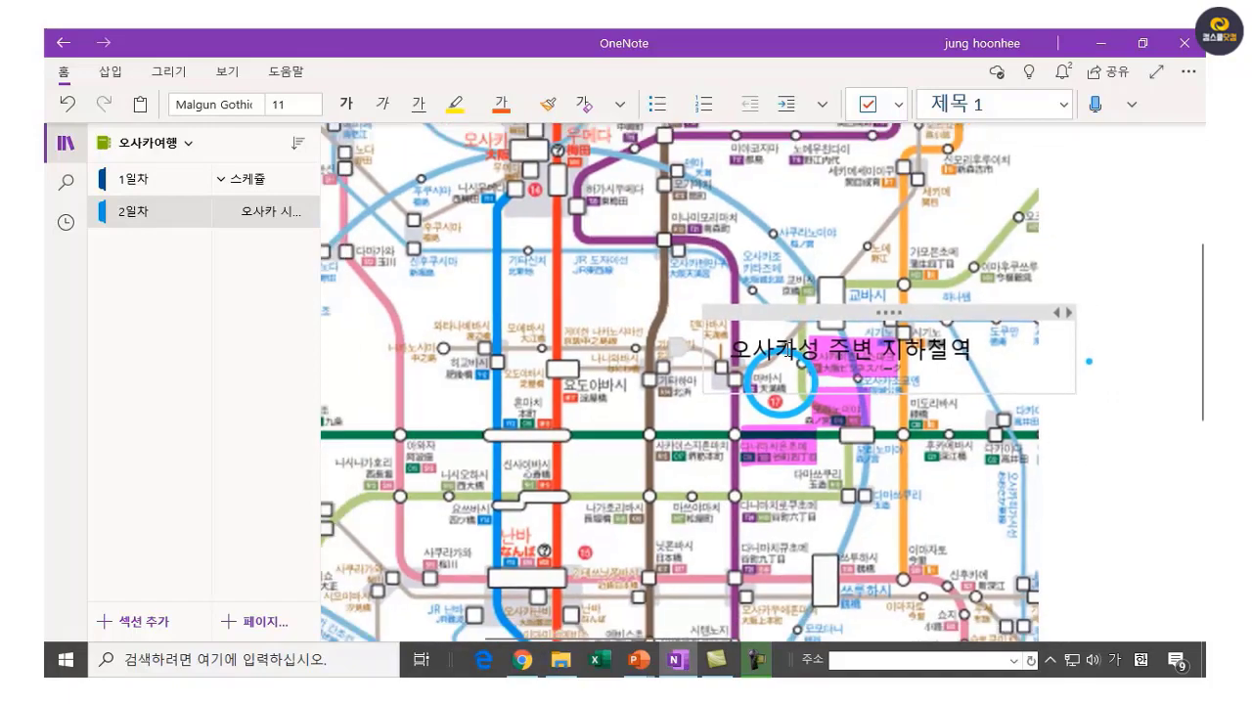
pyautogui.scroll(-5, 714, 385)
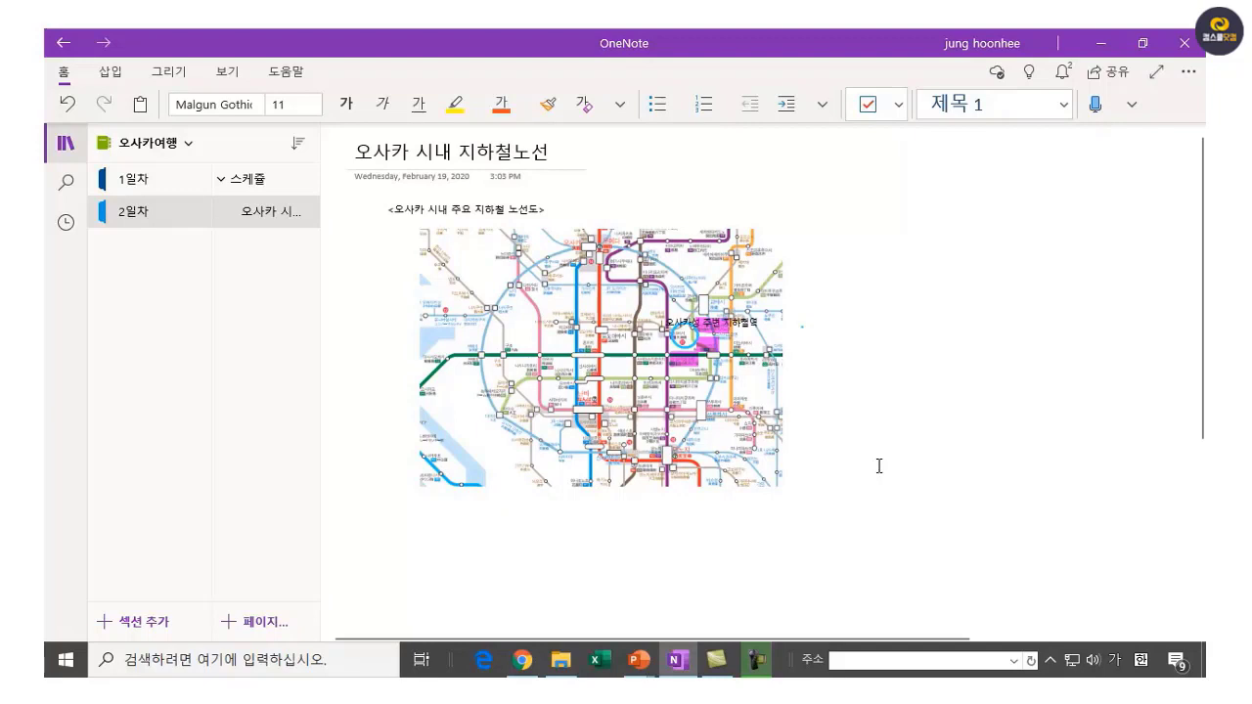
pyautogui.click(560, 510)
pyautogui.write('간사이')
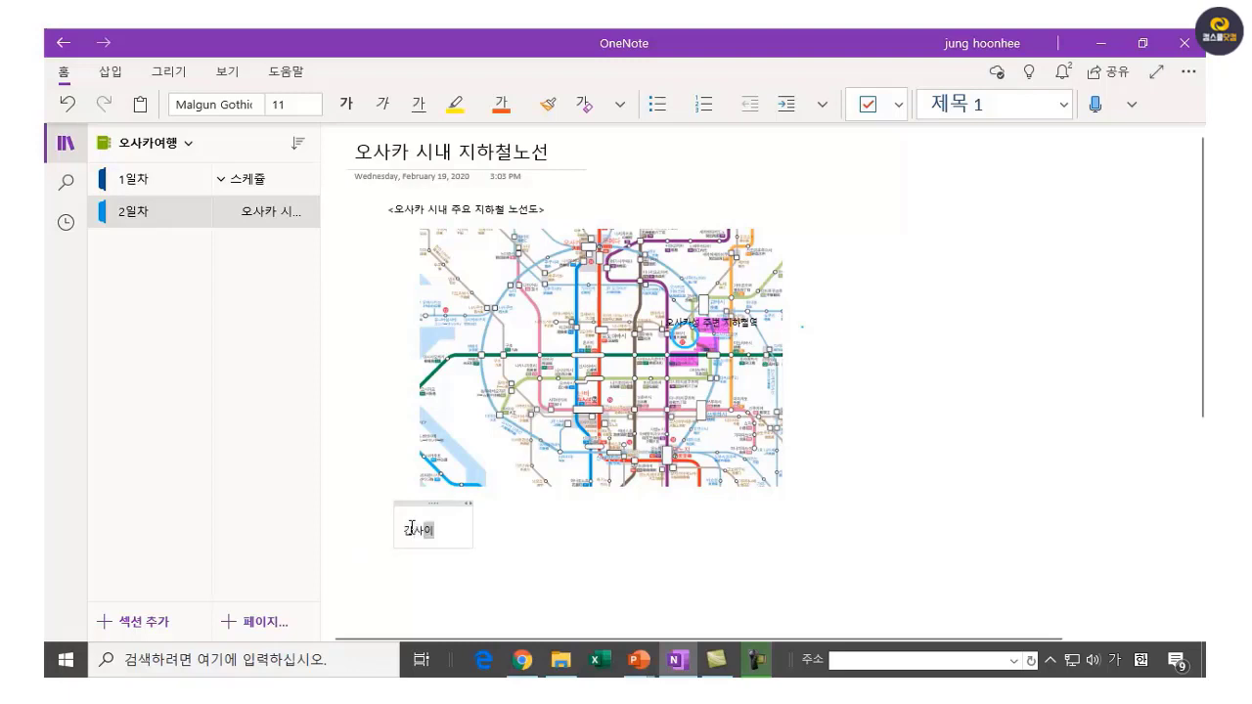
pyautogui.write(' 공항철')
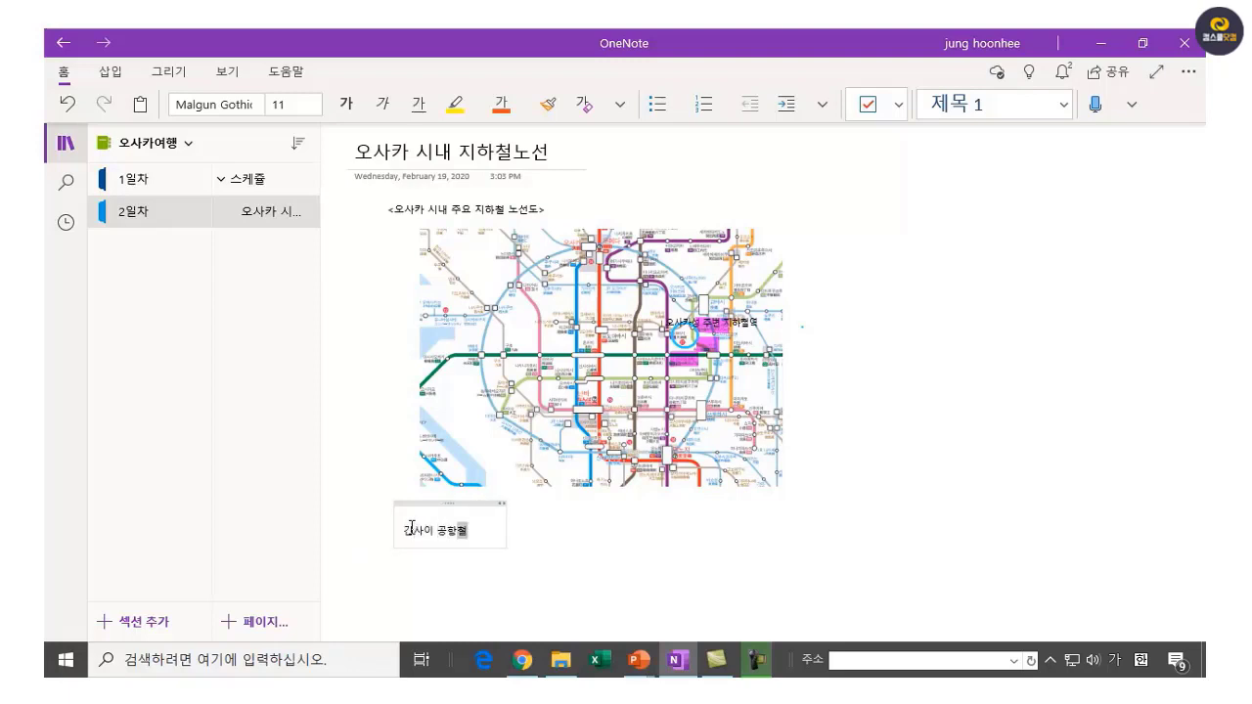
pyautogui.write('도(나')
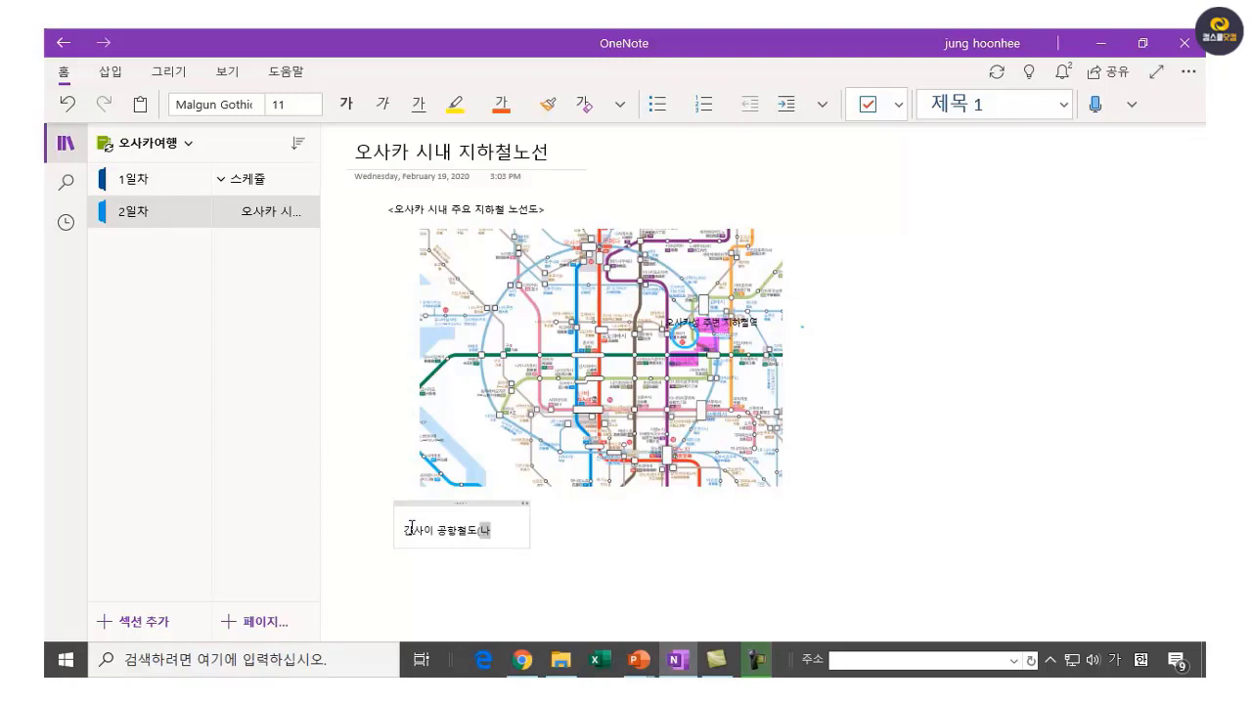
pyautogui.write('카이 ')
pyautogui.write(' 노선ㄷ')
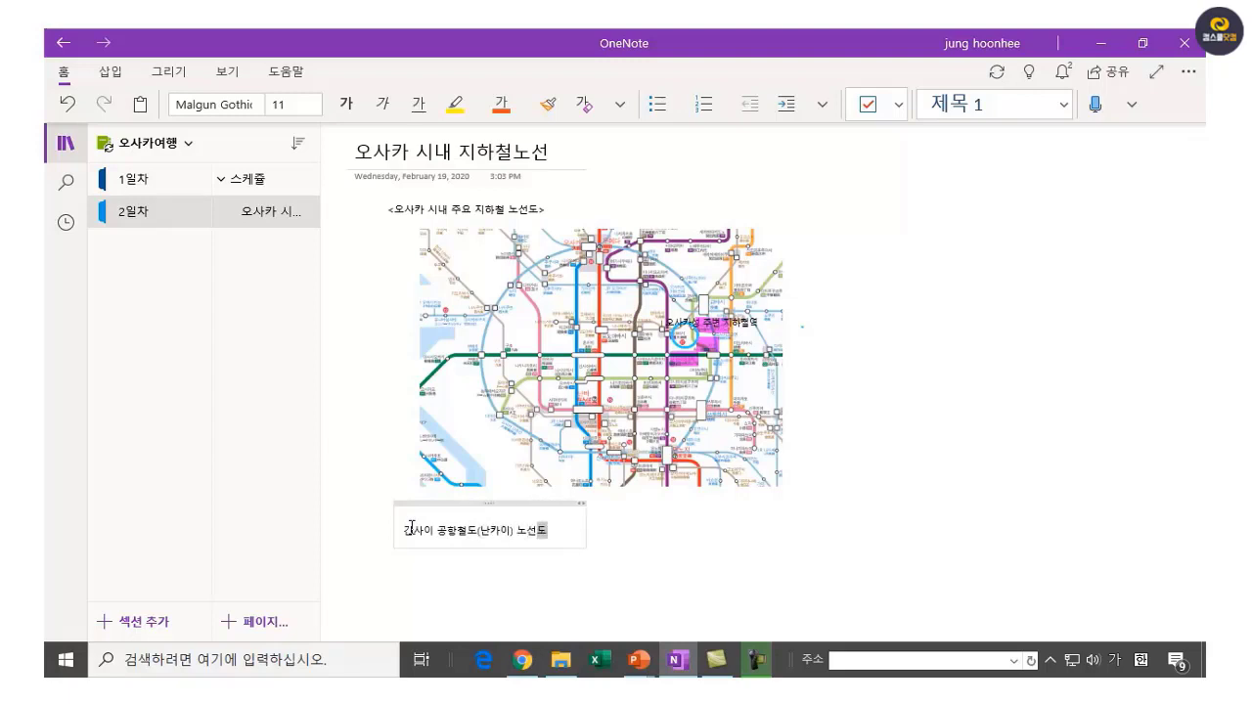
pyautogui.click(417, 573)
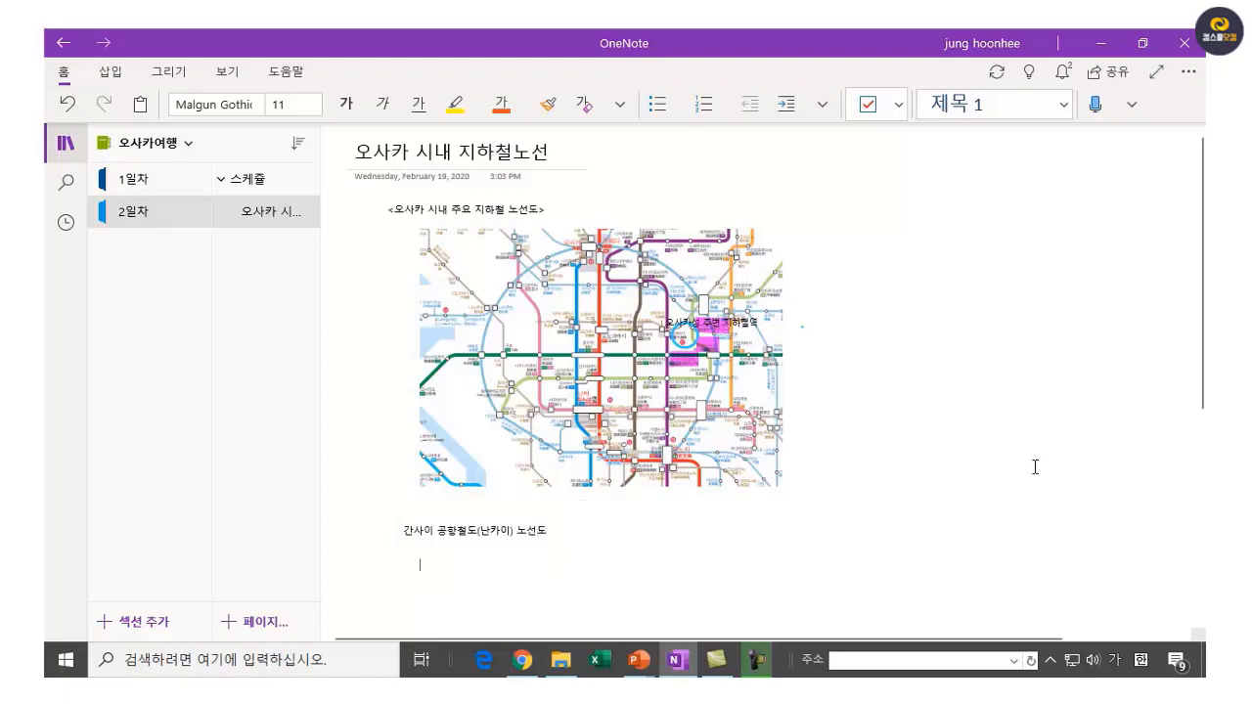
pyautogui.scroll(-3, 715, 492)
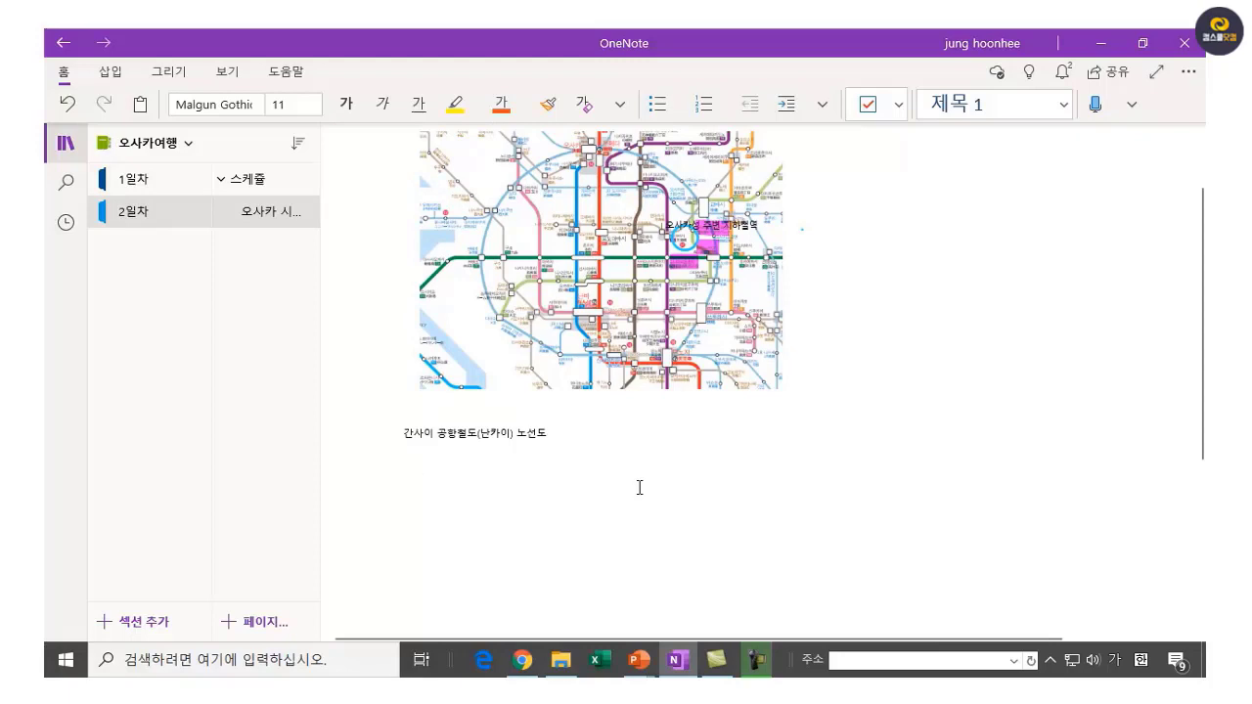
# Insert the picture 난카이노선도.png under the caption and widen it by its right handle.
pyautogui.click(639, 488)
pyautogui.click(107, 74)
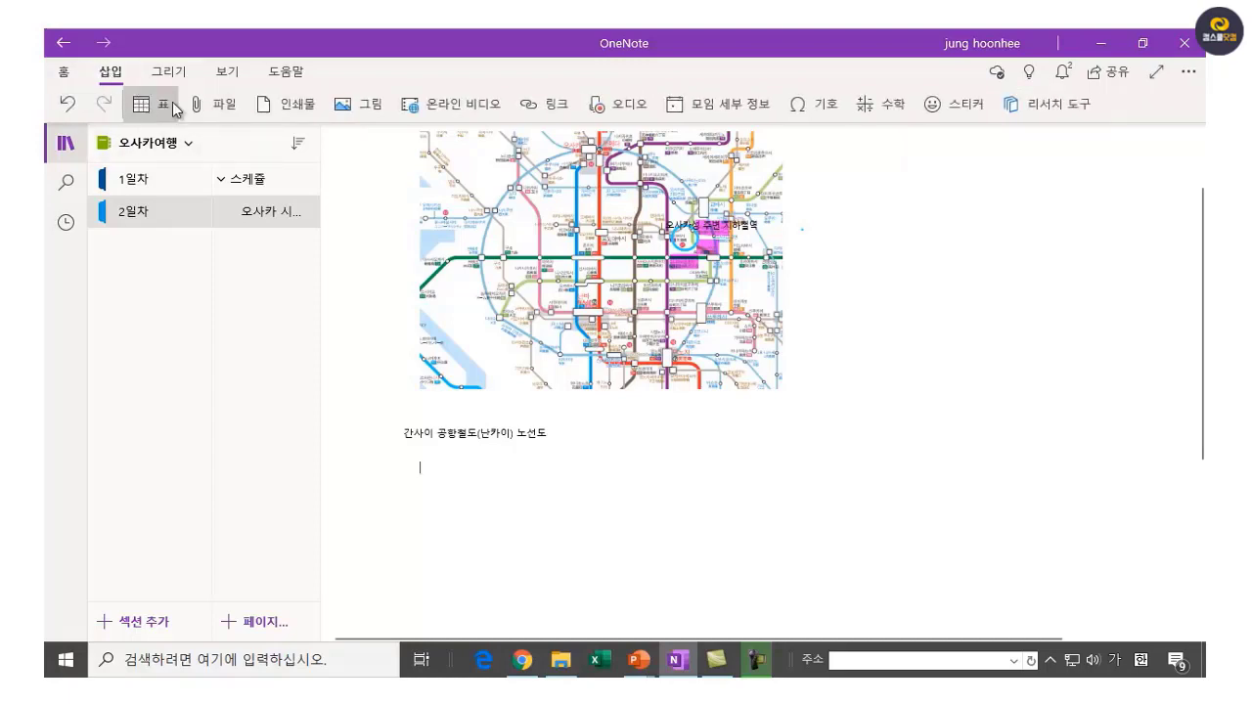
pyautogui.click(375, 111)
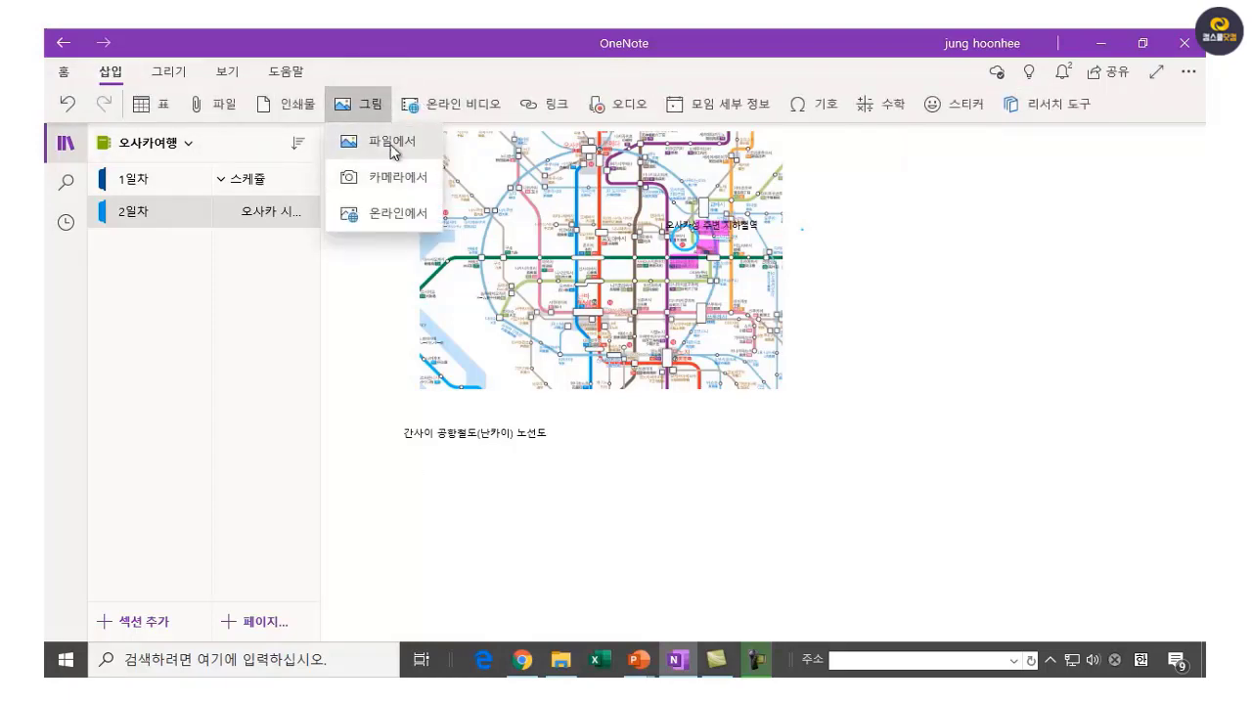
pyautogui.click(388, 140)
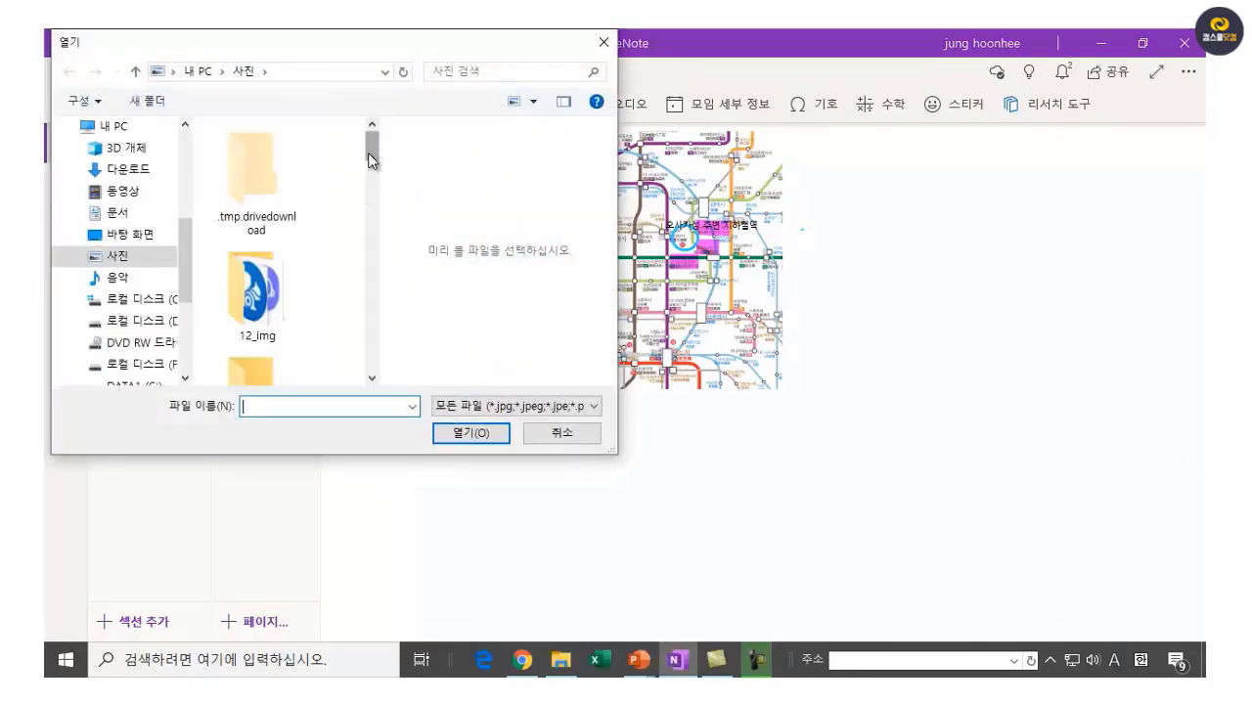
pyautogui.moveTo(368, 152); pyautogui.dragTo(401, 380)
pyautogui.click(256, 360)
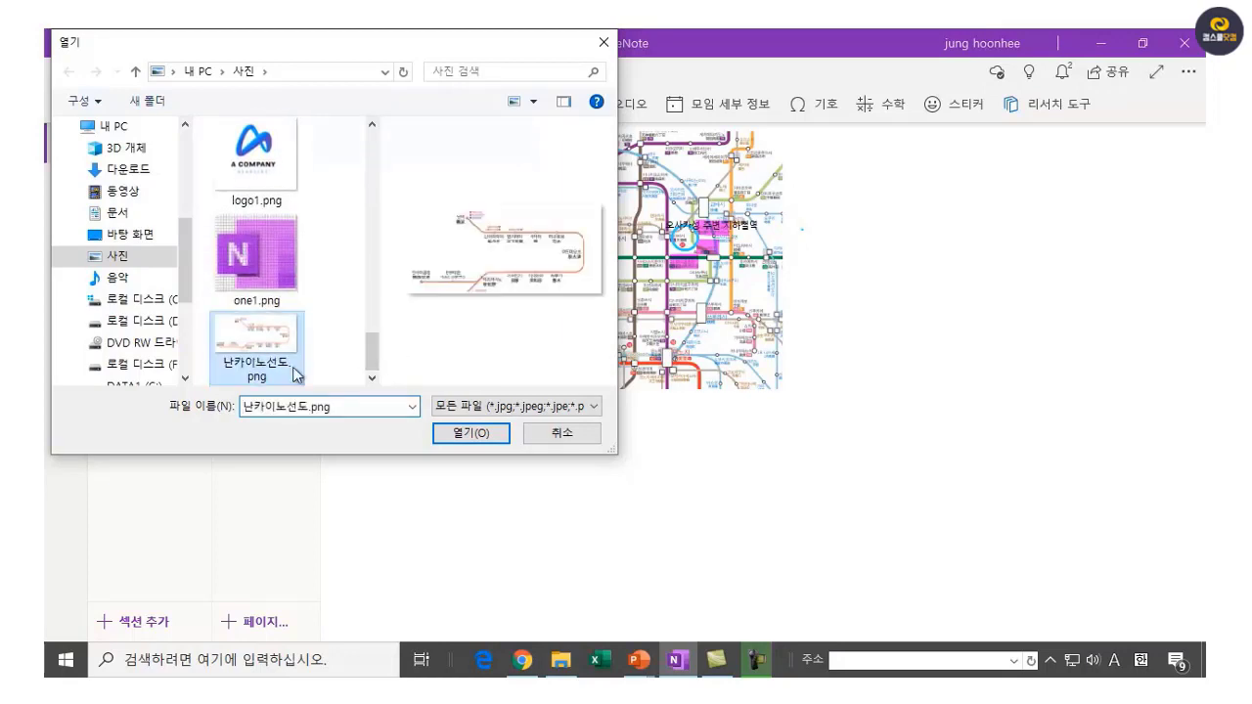
pyautogui.click(462, 439)
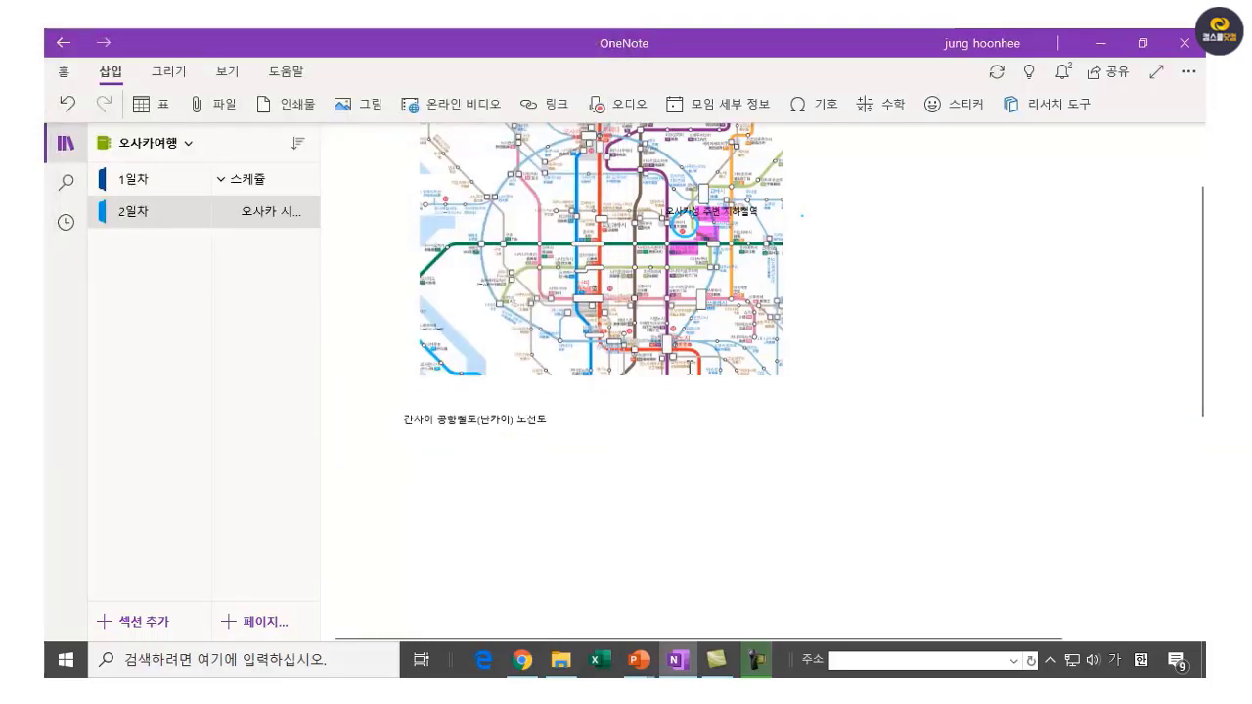
pyautogui.click(585, 497)
pyautogui.moveTo(721, 529); pyautogui.dragTo(945, 518)
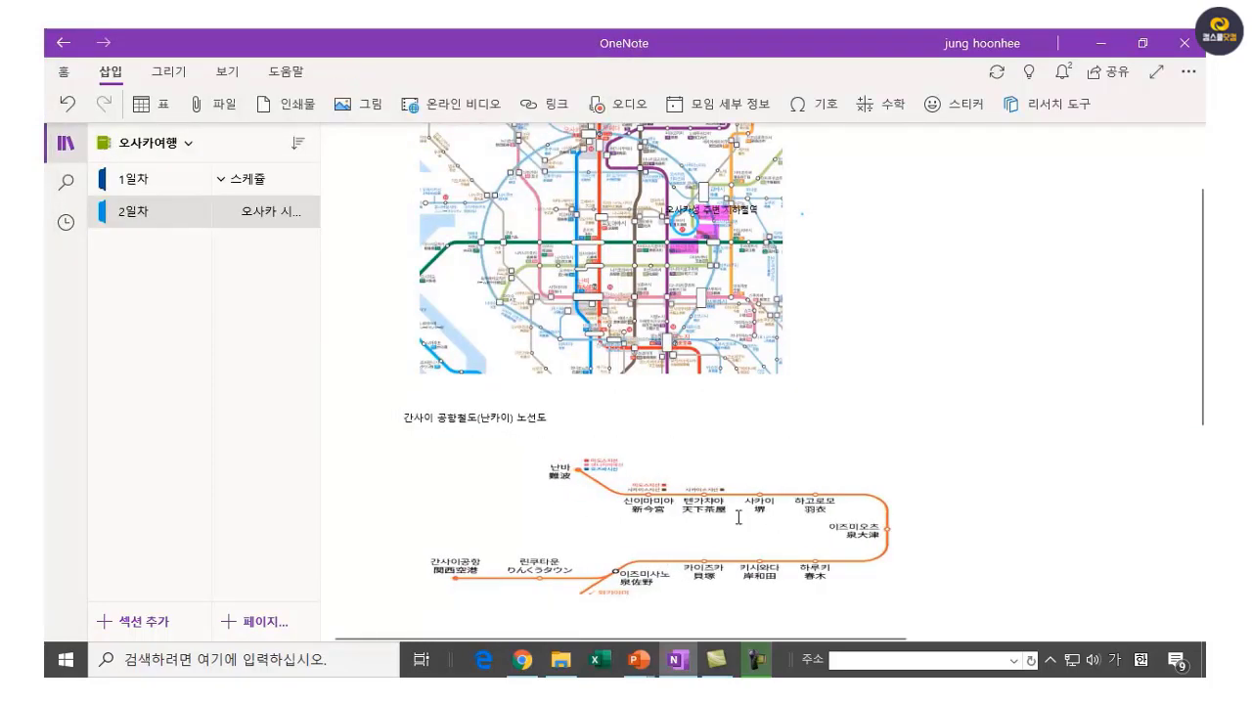
# Draw a blue rectangle around the Nankai map image with the 도형 rectangle shape.
pyautogui.click(1026, 423)
pyautogui.click(166, 76)
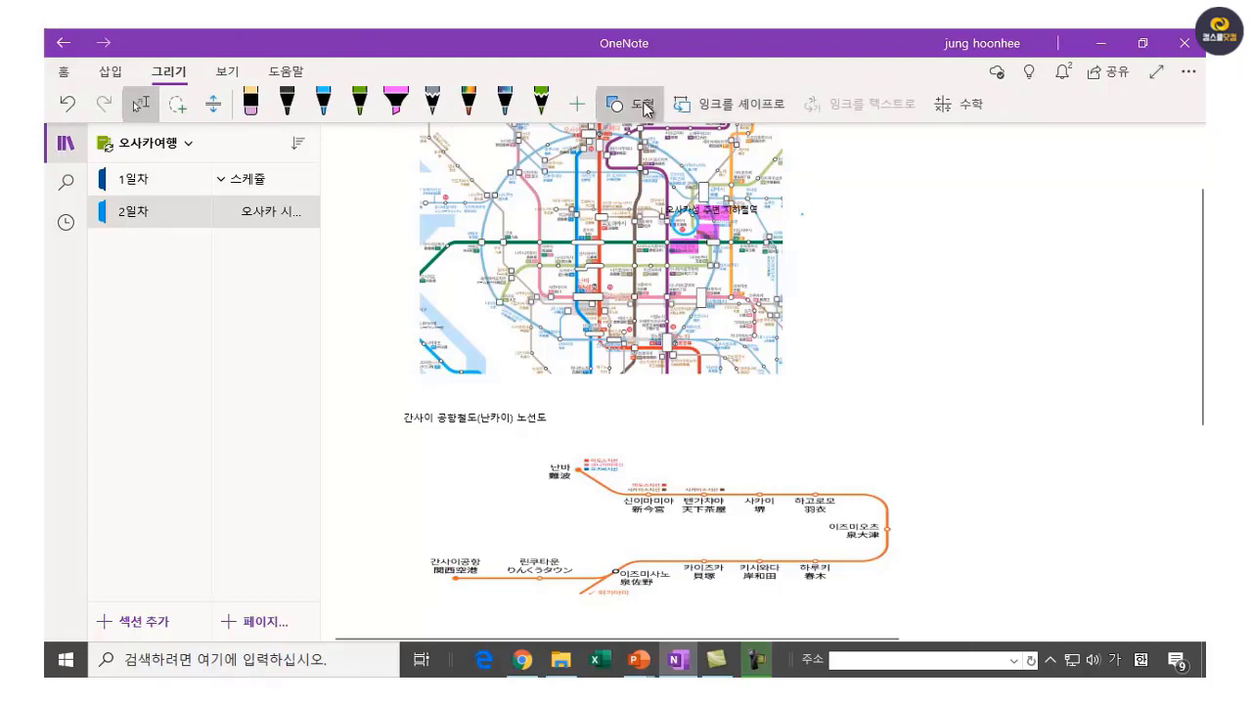
pyautogui.click(643, 105)
pyautogui.click(637, 350)
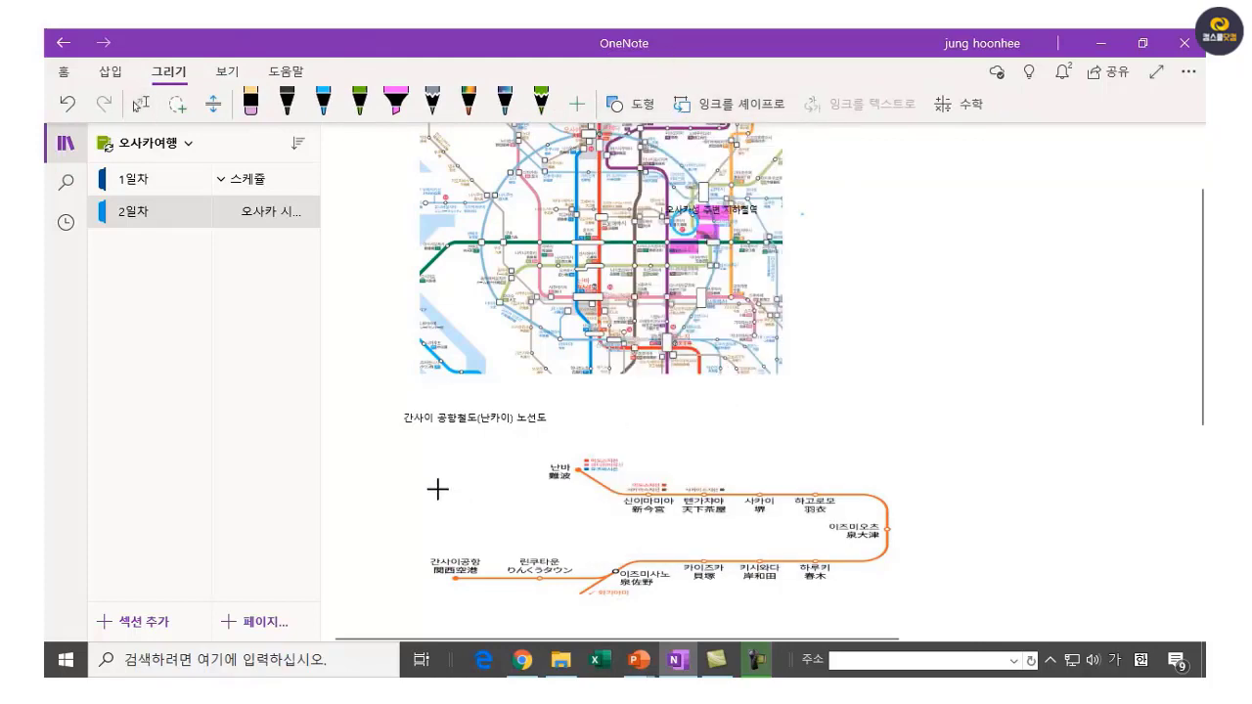
pyautogui.moveTo(387, 446); pyautogui.dragTo(925, 607)
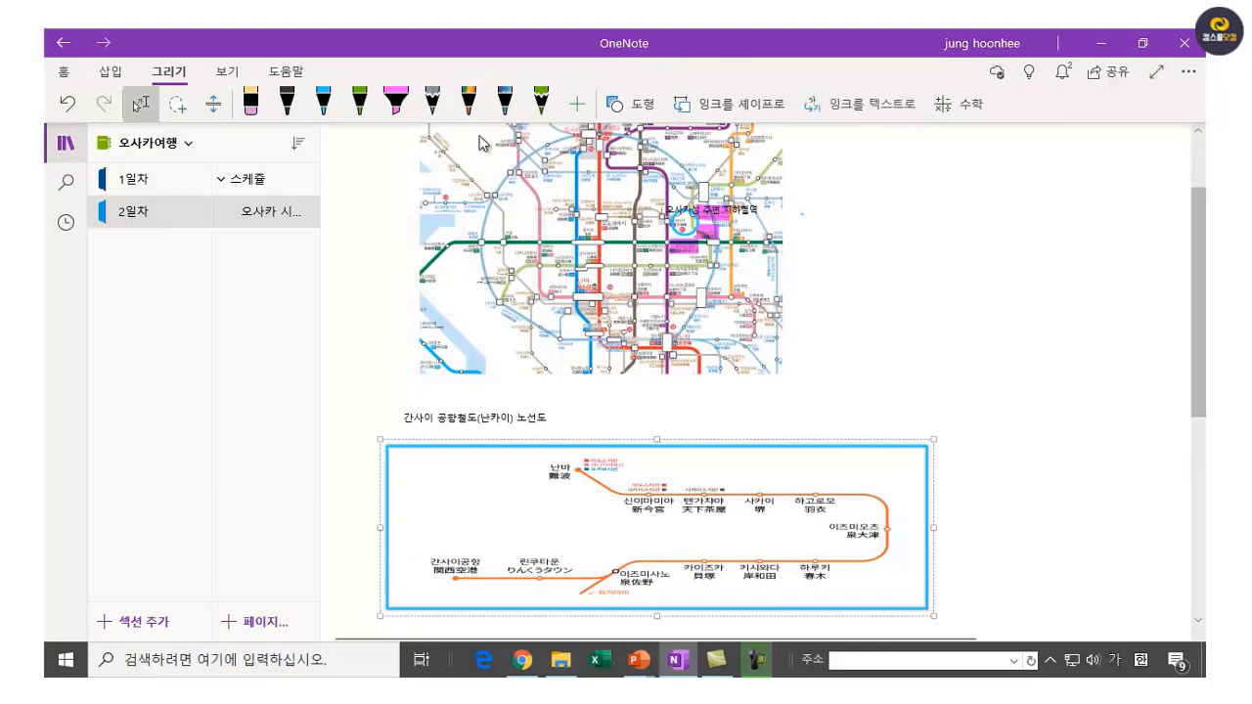
pyautogui.click(1092, 414)
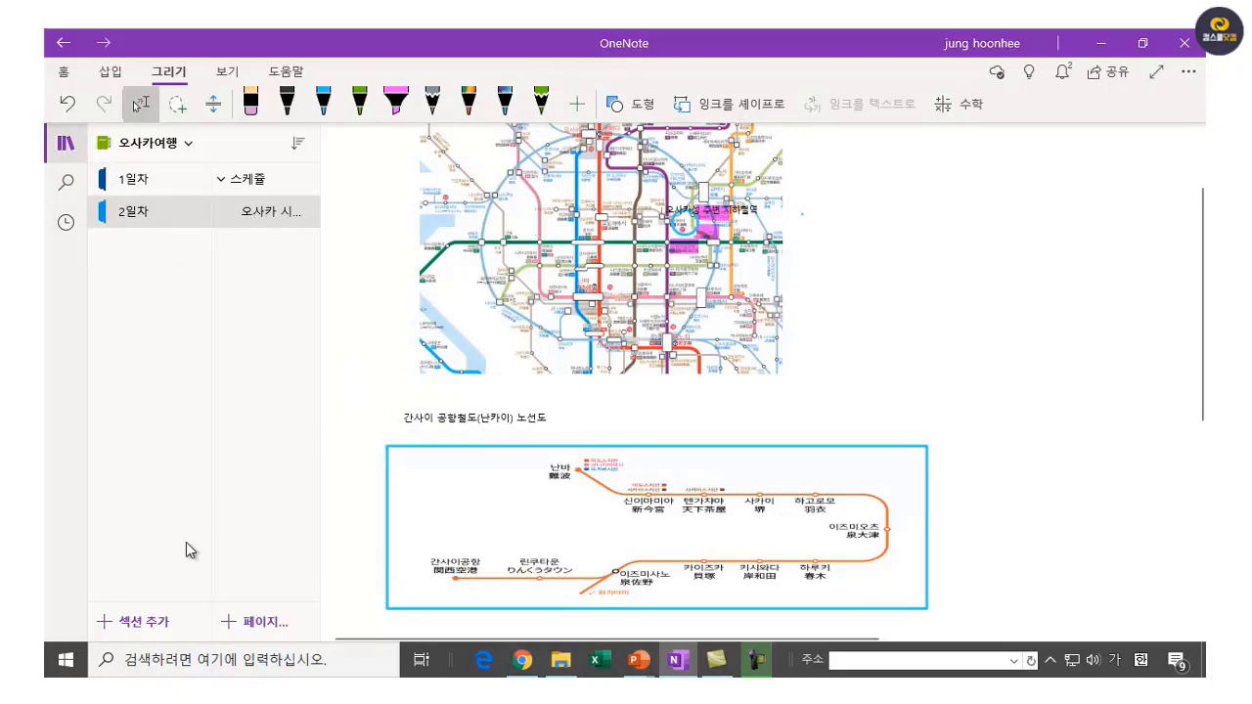
# Create a new page titled 맛집정보 in the 2일차 section.
pyautogui.click(264, 626)
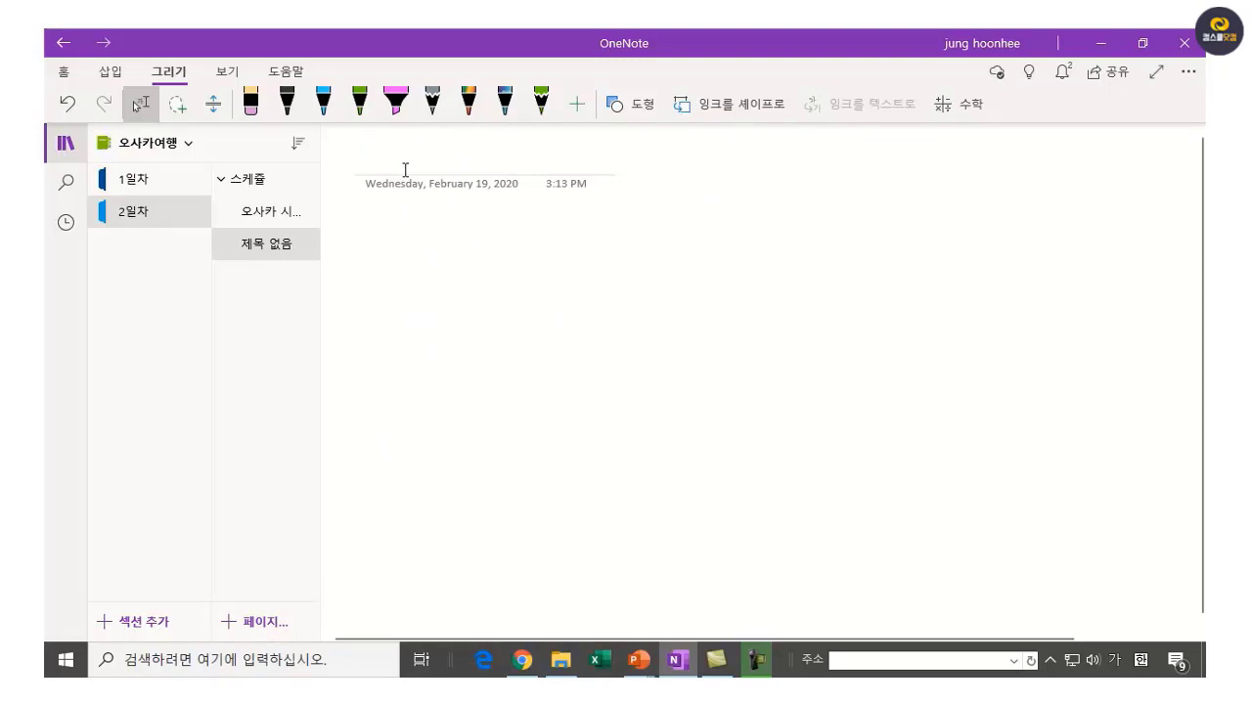
pyautogui.write('맛집정보')
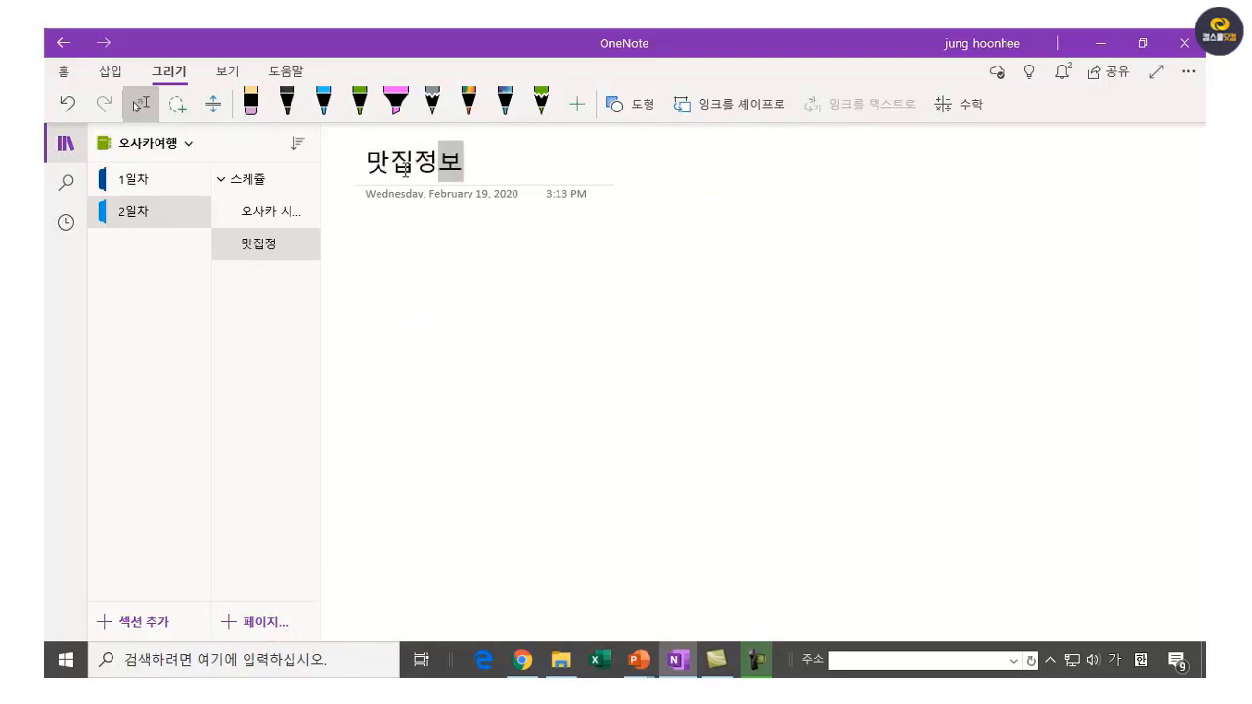
pyautogui.click(400, 259)
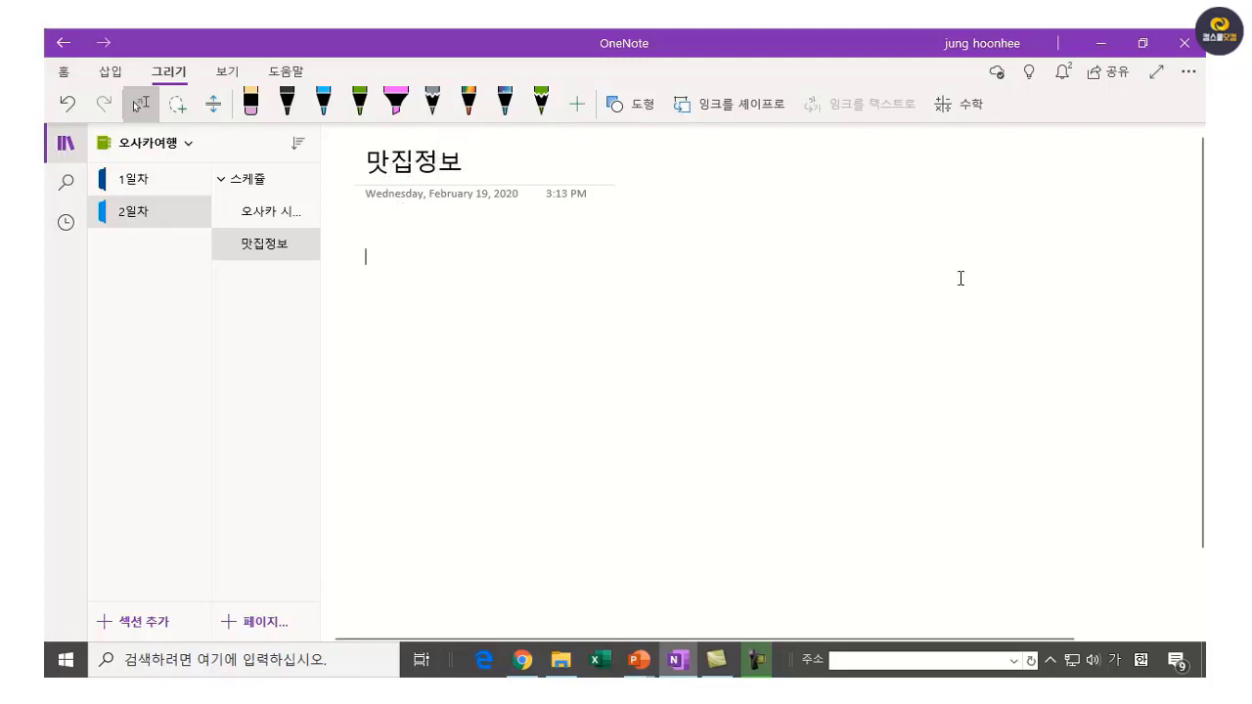
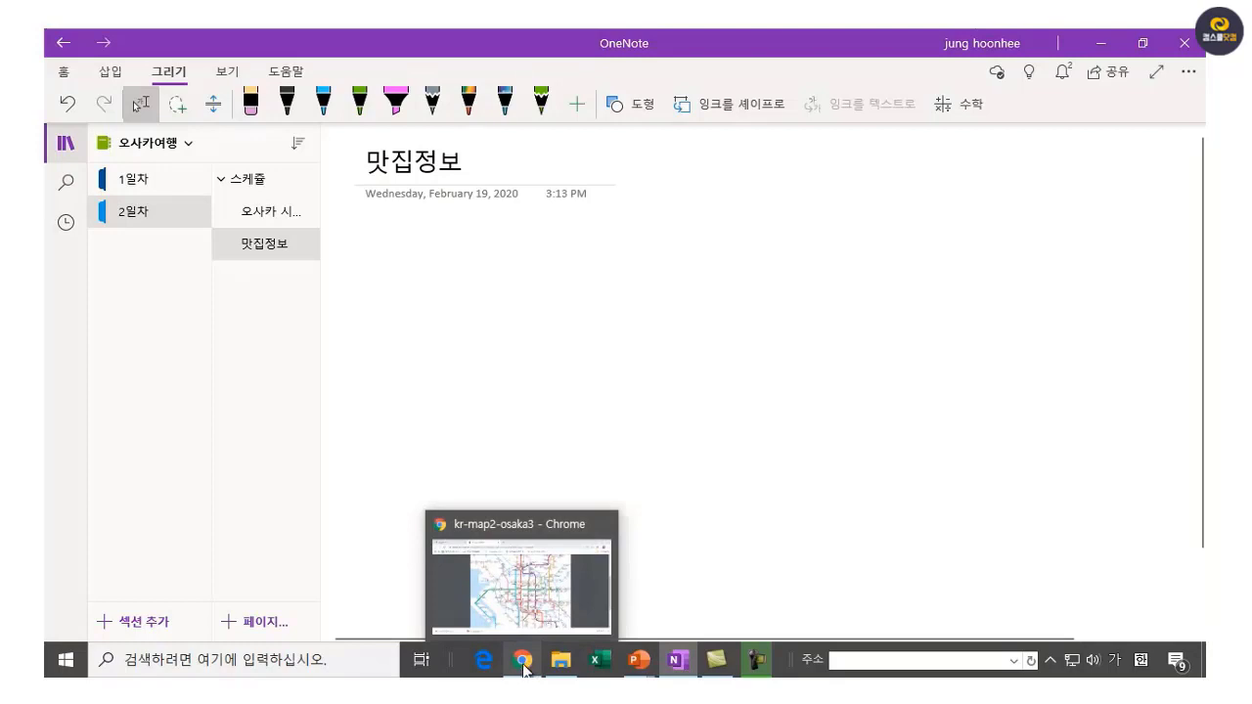
# Load seeing-japan.com in a new Chrome tab, decline translation, and scroll through its latest articles.
pyautogui.click(526, 667)
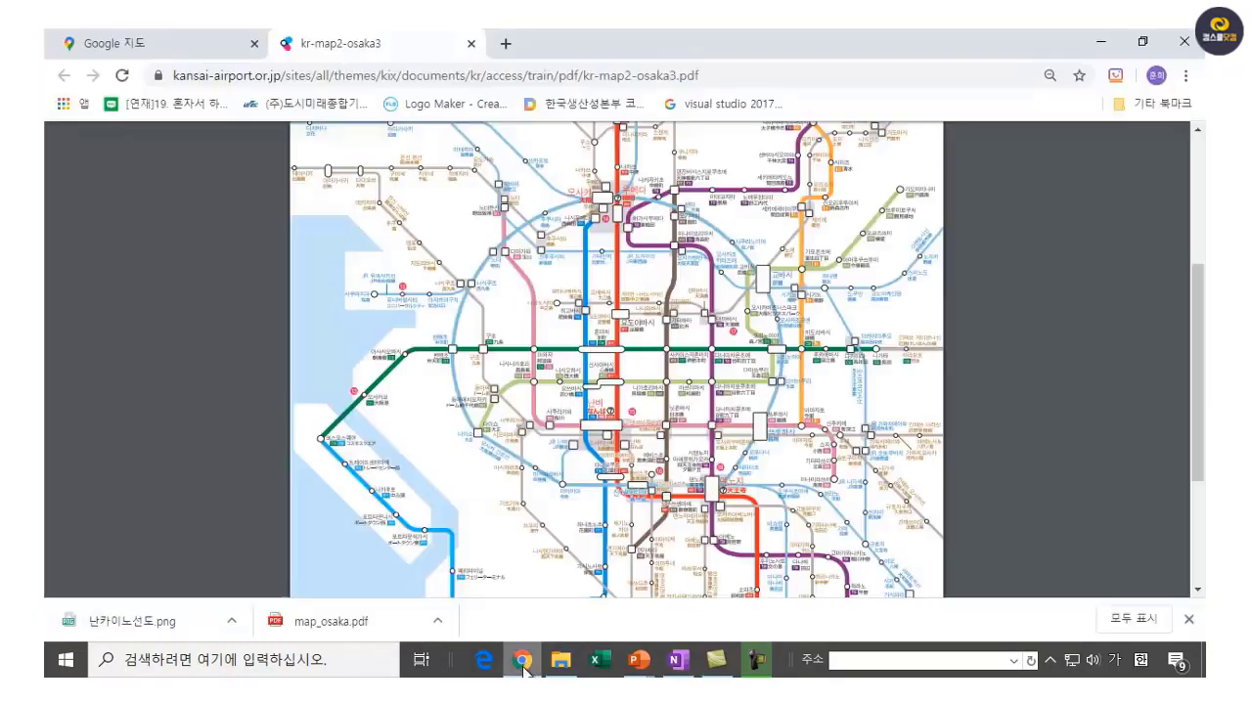
pyautogui.click(502, 45)
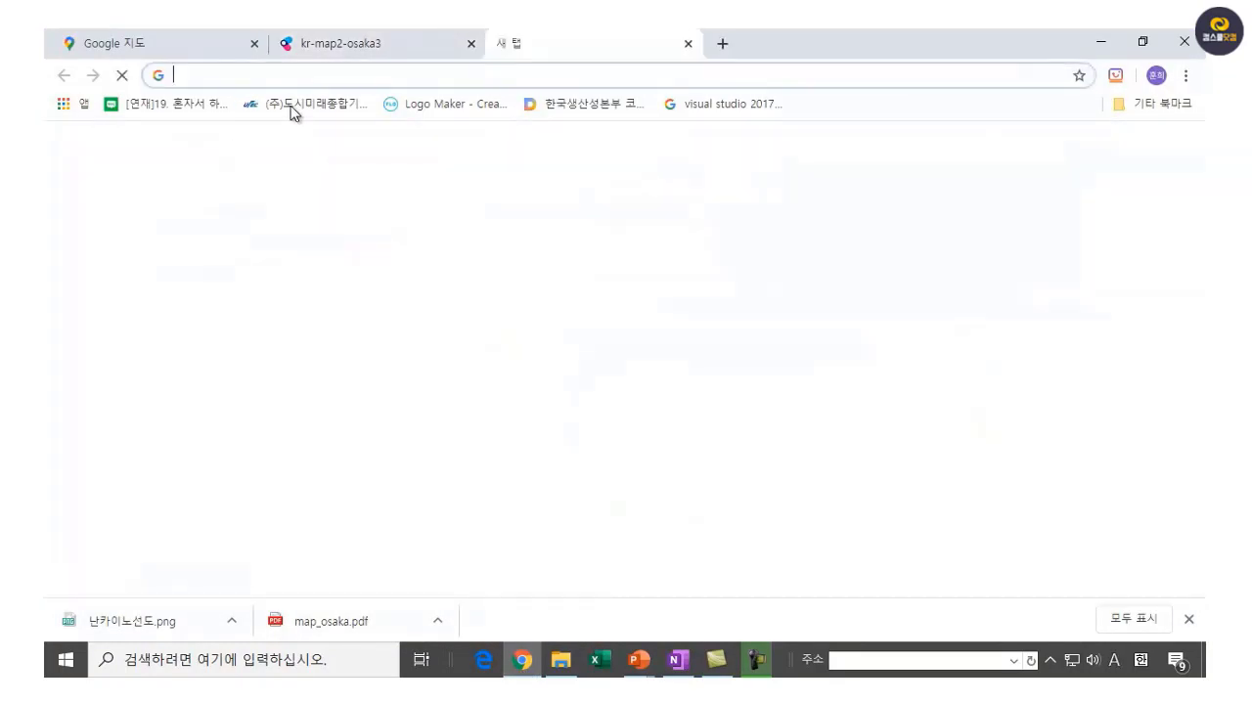
pyautogui.write('seein')
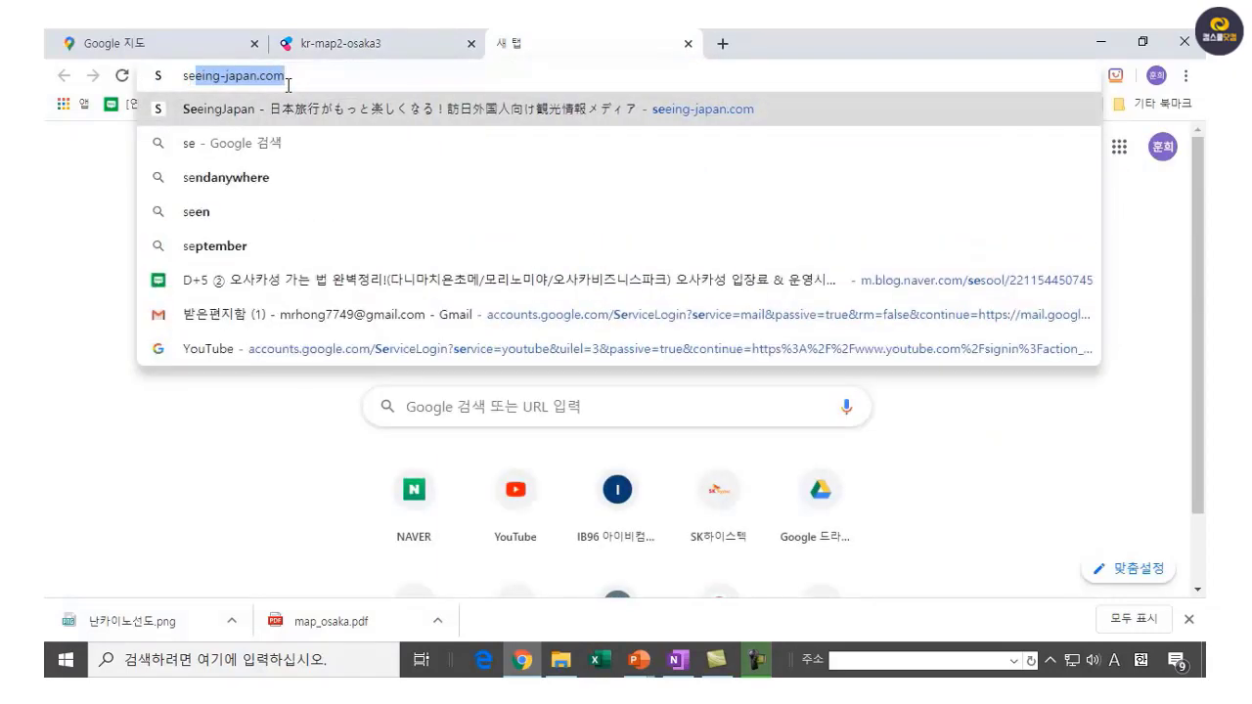
pyautogui.write('g')
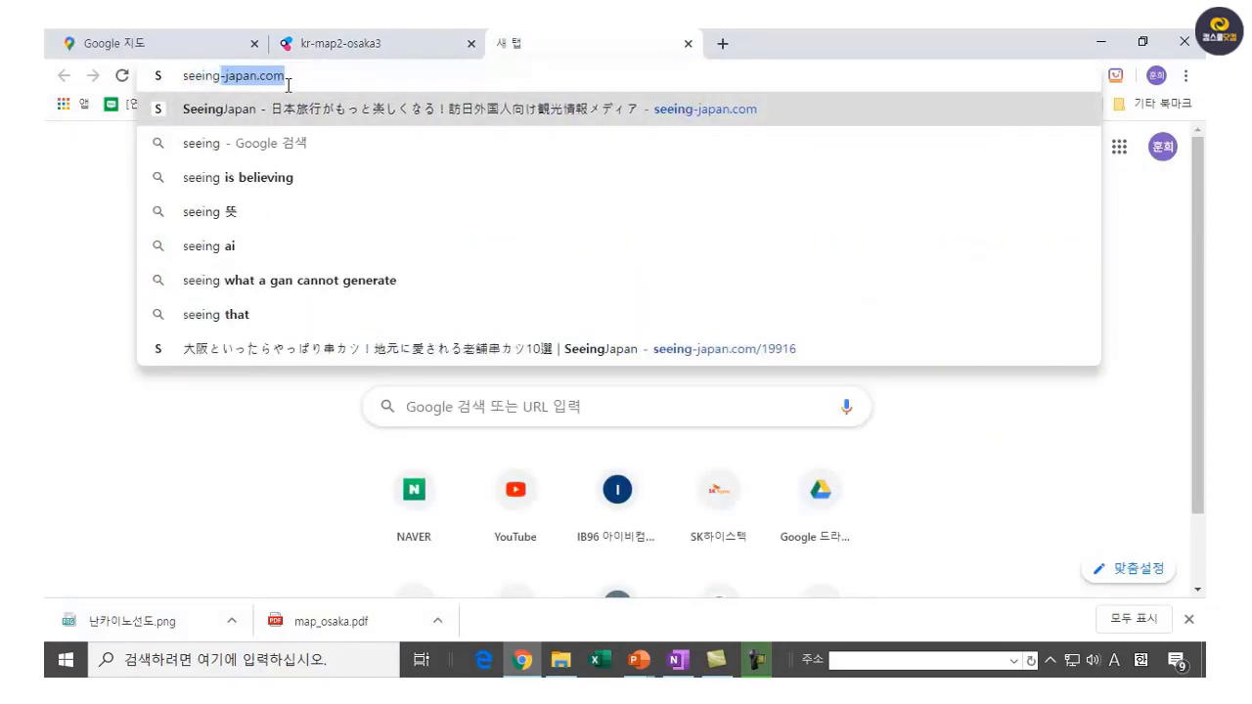
pyautogui.press('End')
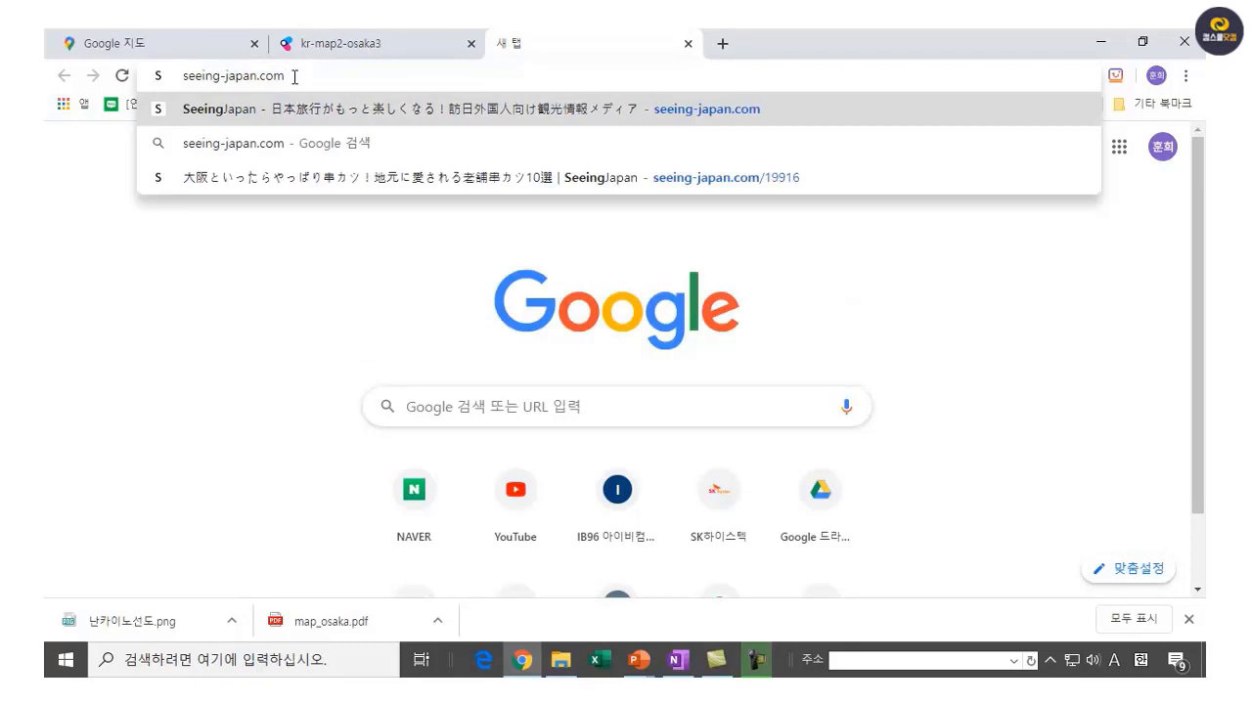
pyautogui.press('Return')
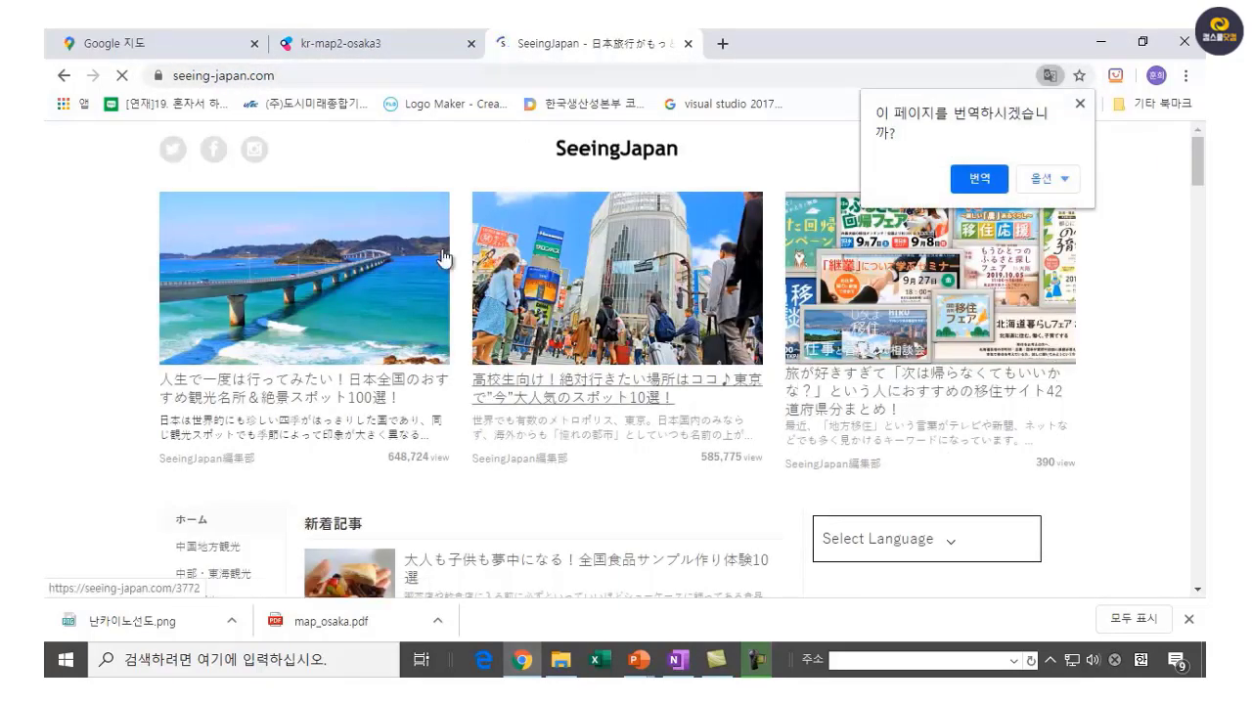
pyautogui.click(1080, 106)
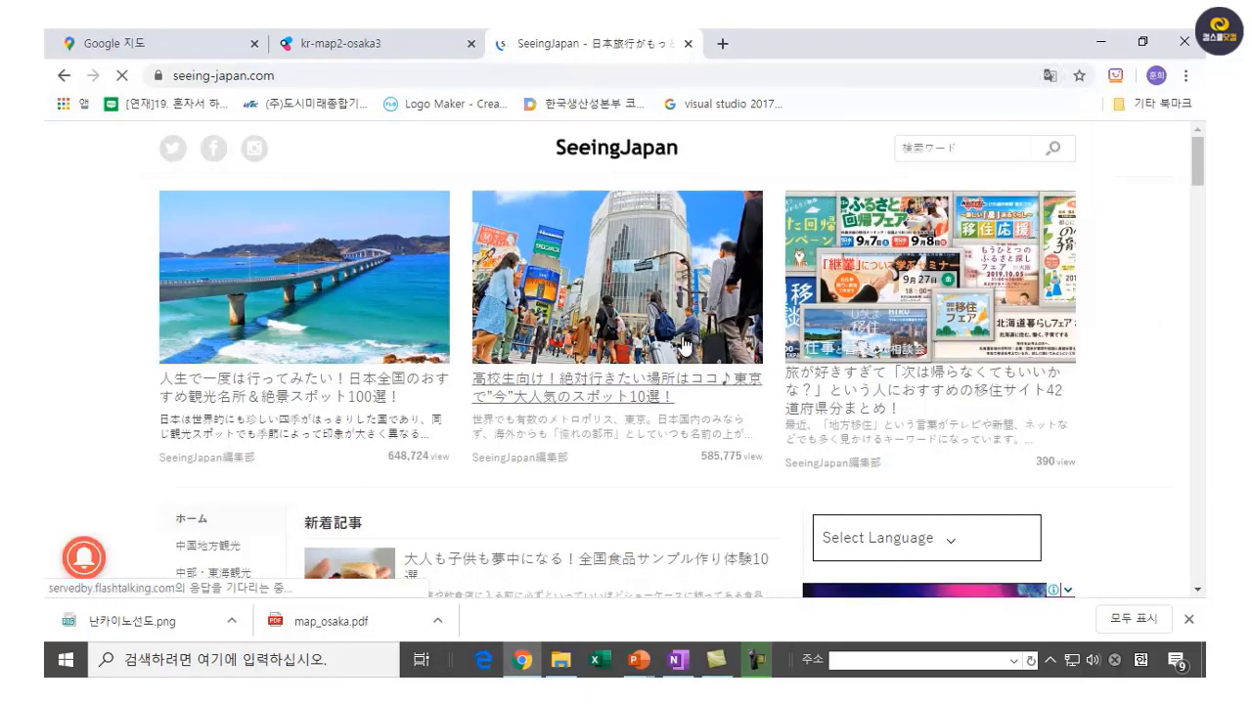
pyautogui.scroll(-3, 685, 345)
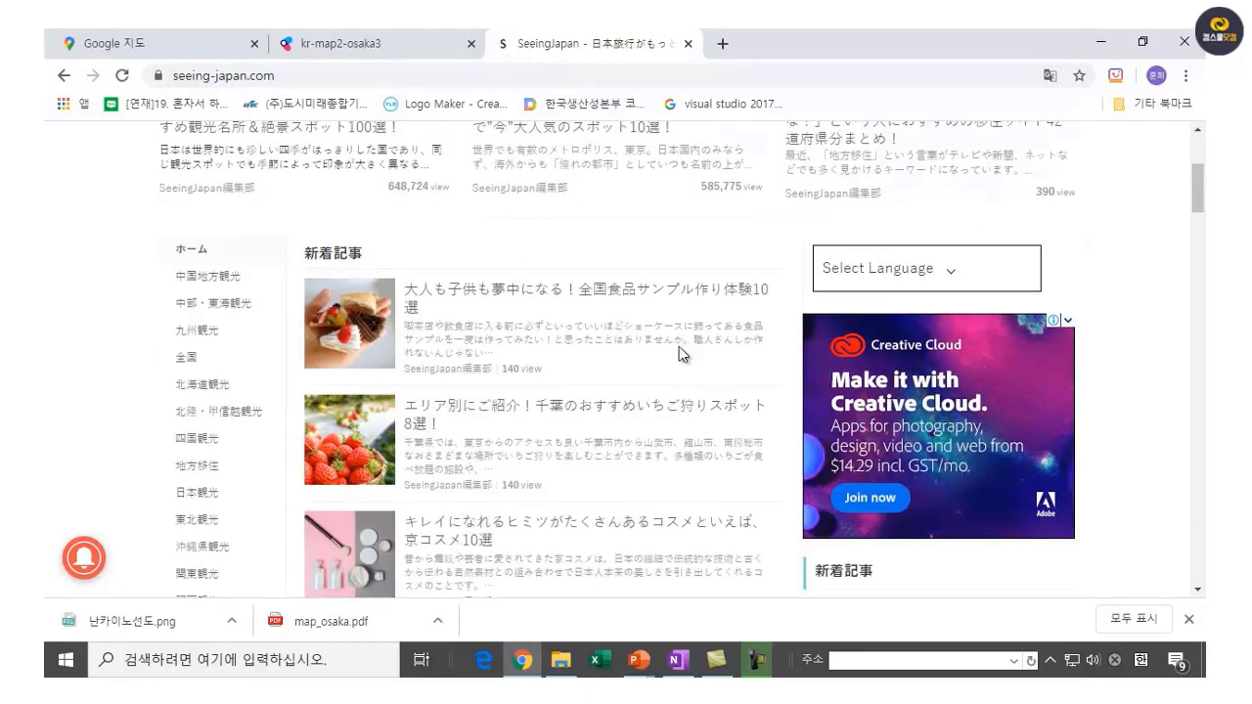
pyautogui.scroll(-1, 679, 346)
pyautogui.scroll(-1, 704, 352)
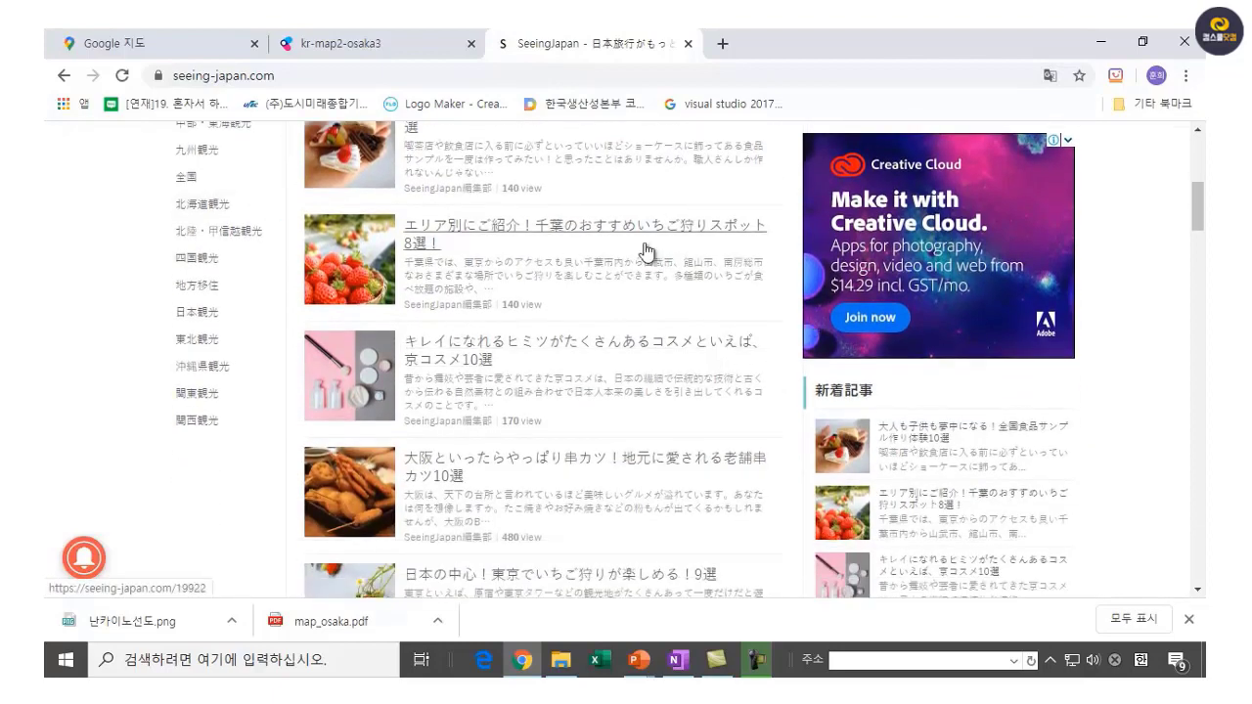
pyautogui.scroll(-1, 581, 278)
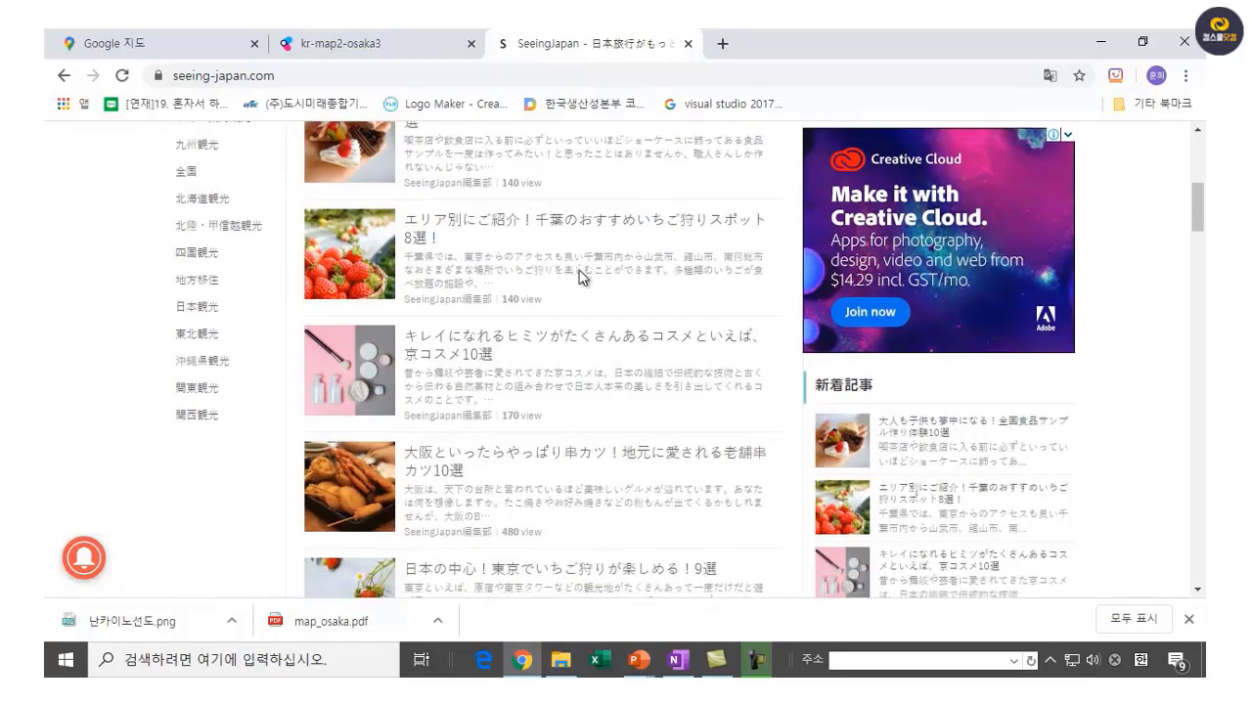
pyautogui.scroll(-2, 581, 278)
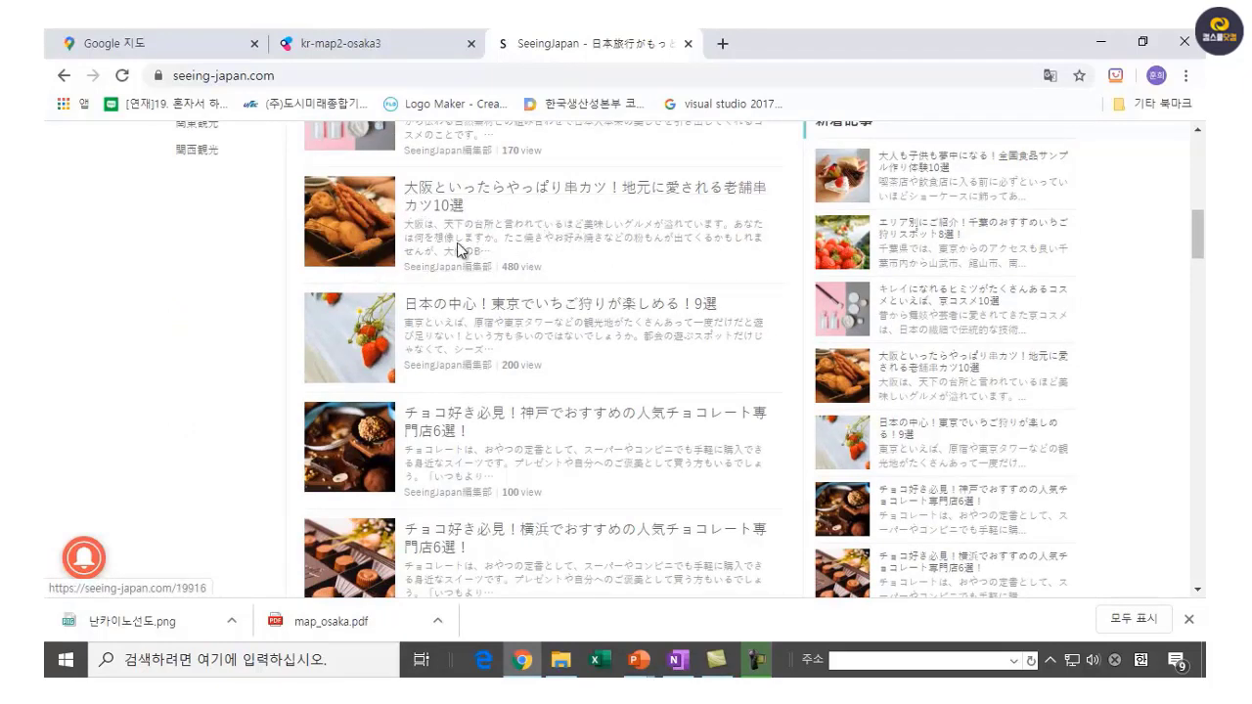
# Copy the first shop's description paragraph from the Osaka kushikatsu article and return to OneNote.
pyautogui.click(388, 232)
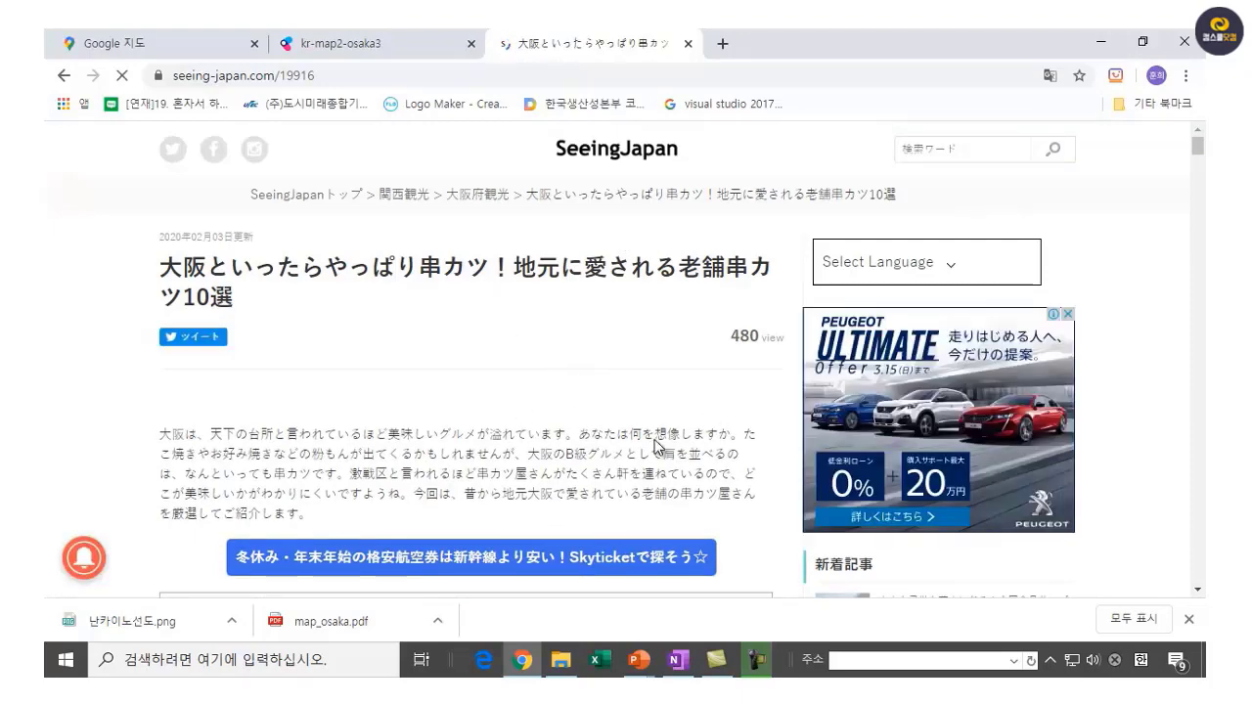
pyautogui.scroll(-10, 658, 445)
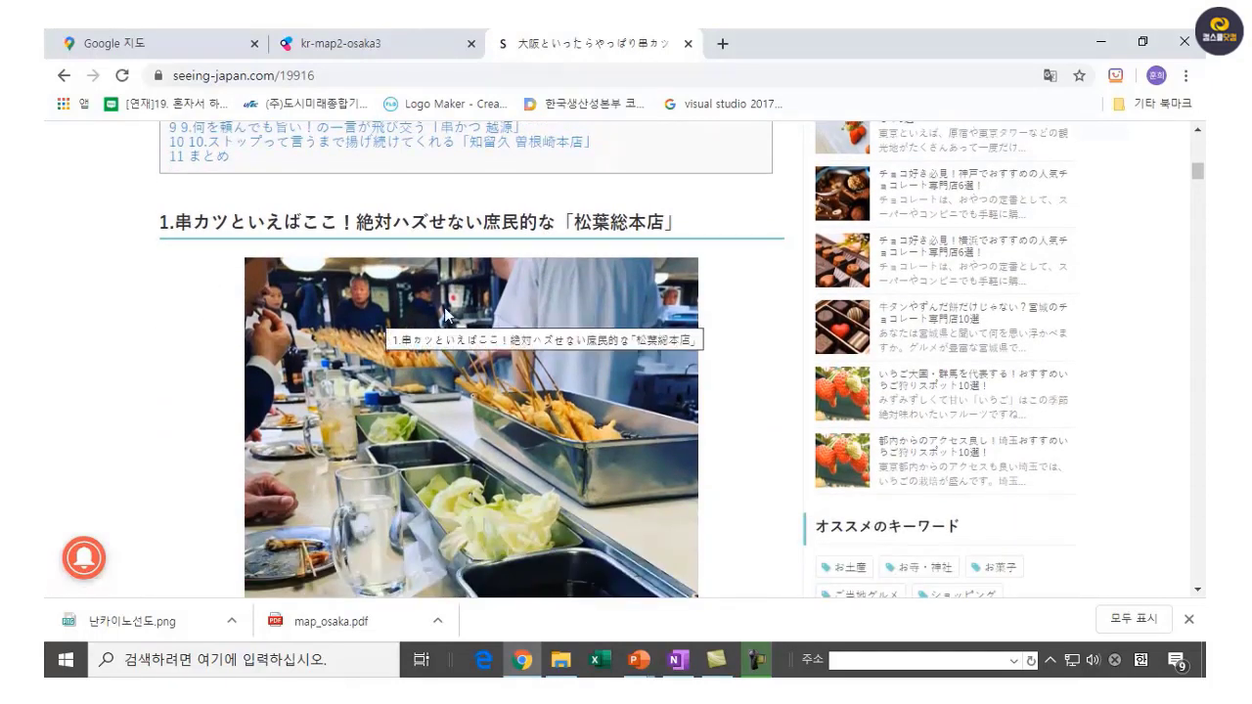
pyautogui.scroll(-7, 444, 312)
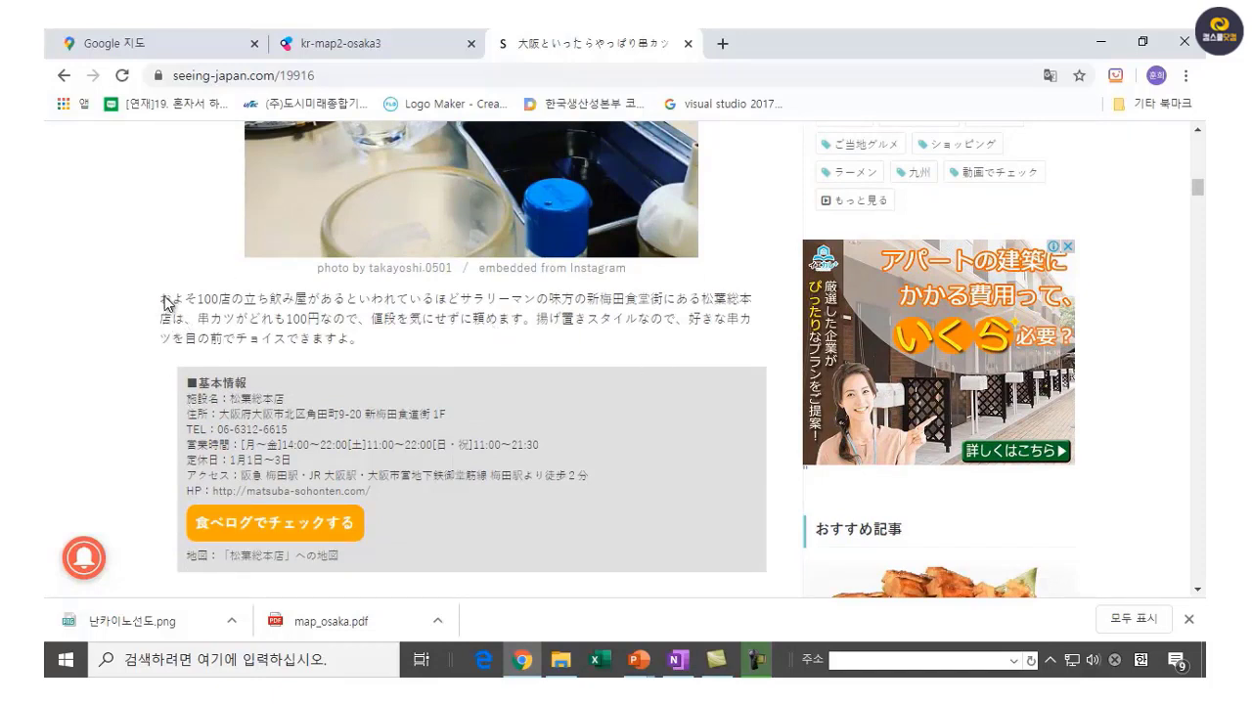
pyautogui.moveTo(162, 305); pyautogui.dragTo(397, 341)
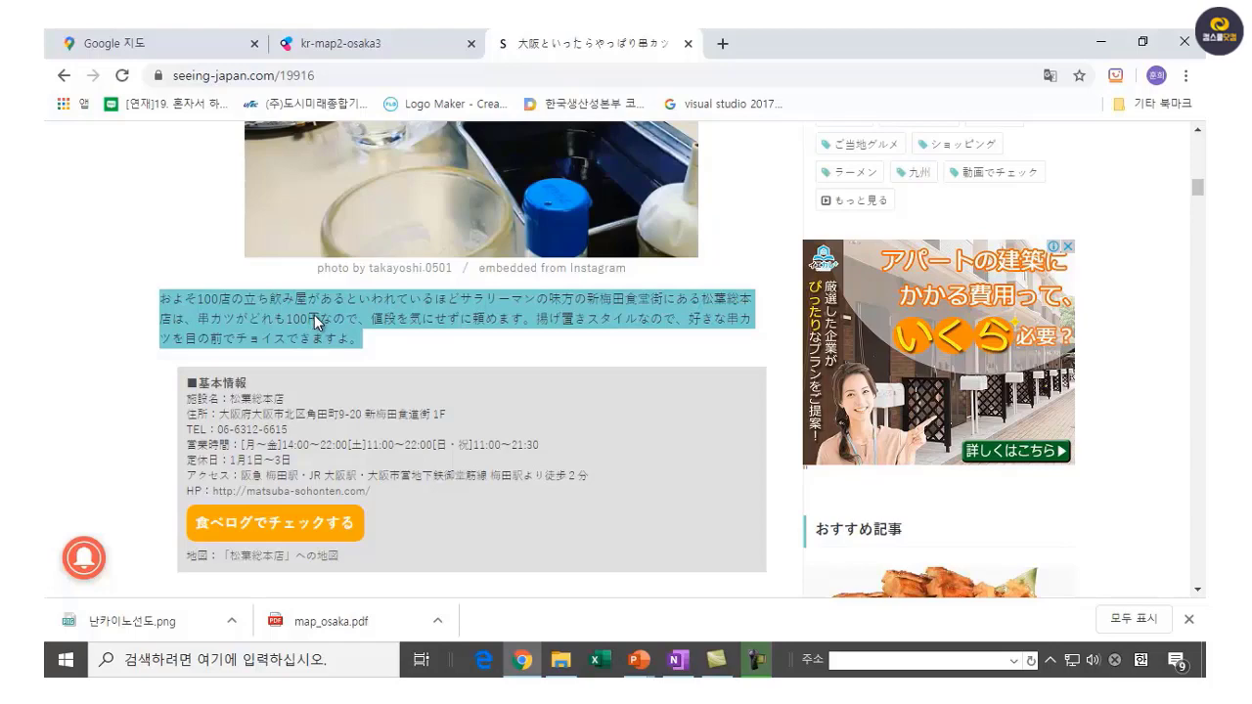
pyautogui.rightClick(314, 315)
pyautogui.click(361, 333)
pyautogui.click(690, 653)
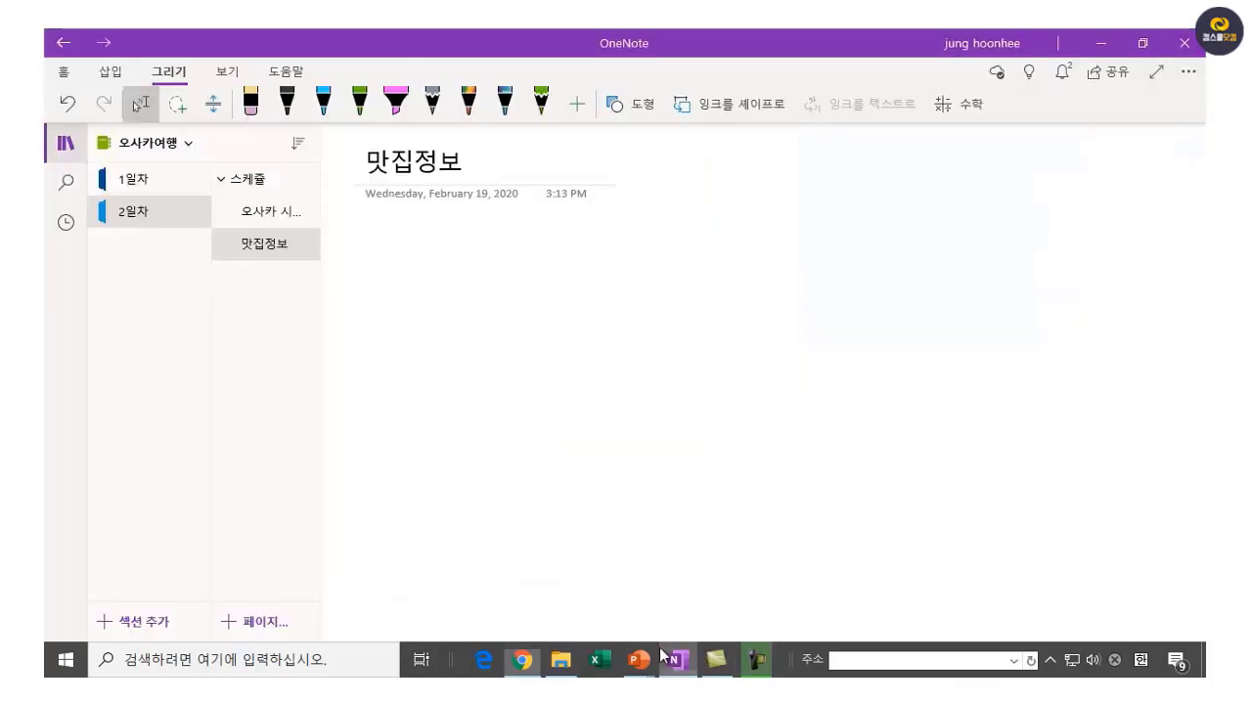
# Paste the paragraph with 원본 서식 유지 and delete the auto-added 출처 link line and blank lines.
pyautogui.rightClick(372, 255)
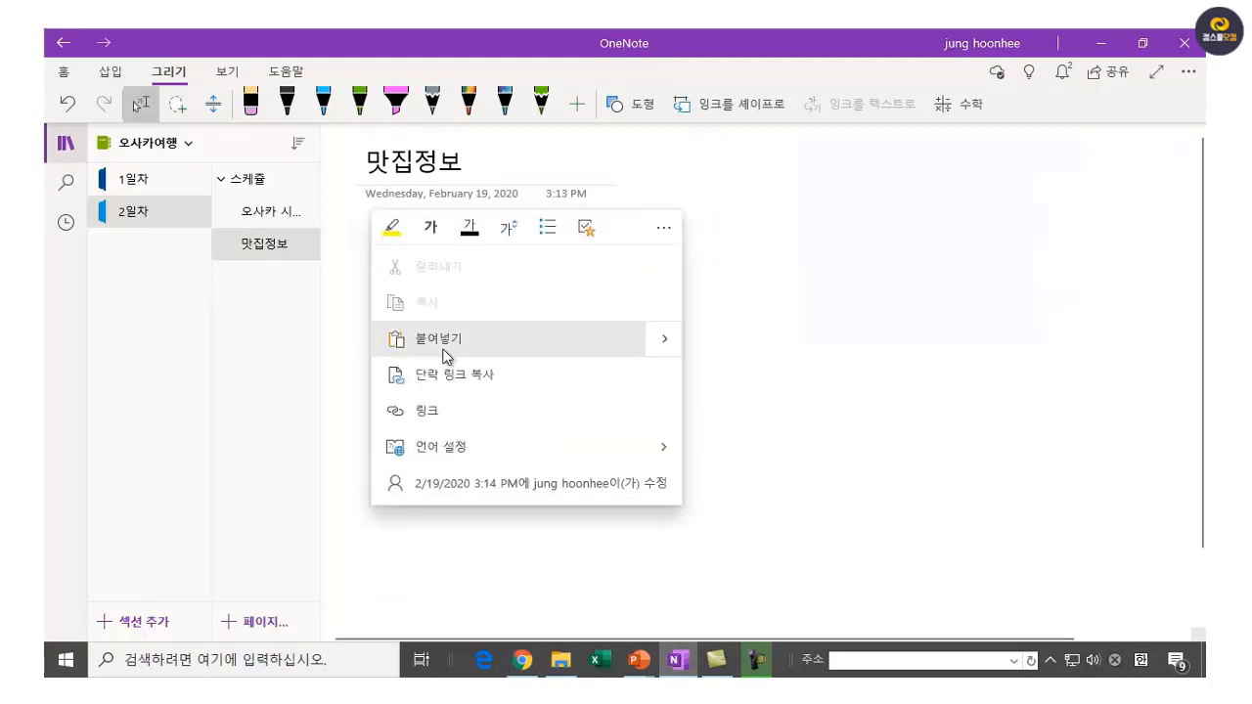
pyautogui.click(672, 340)
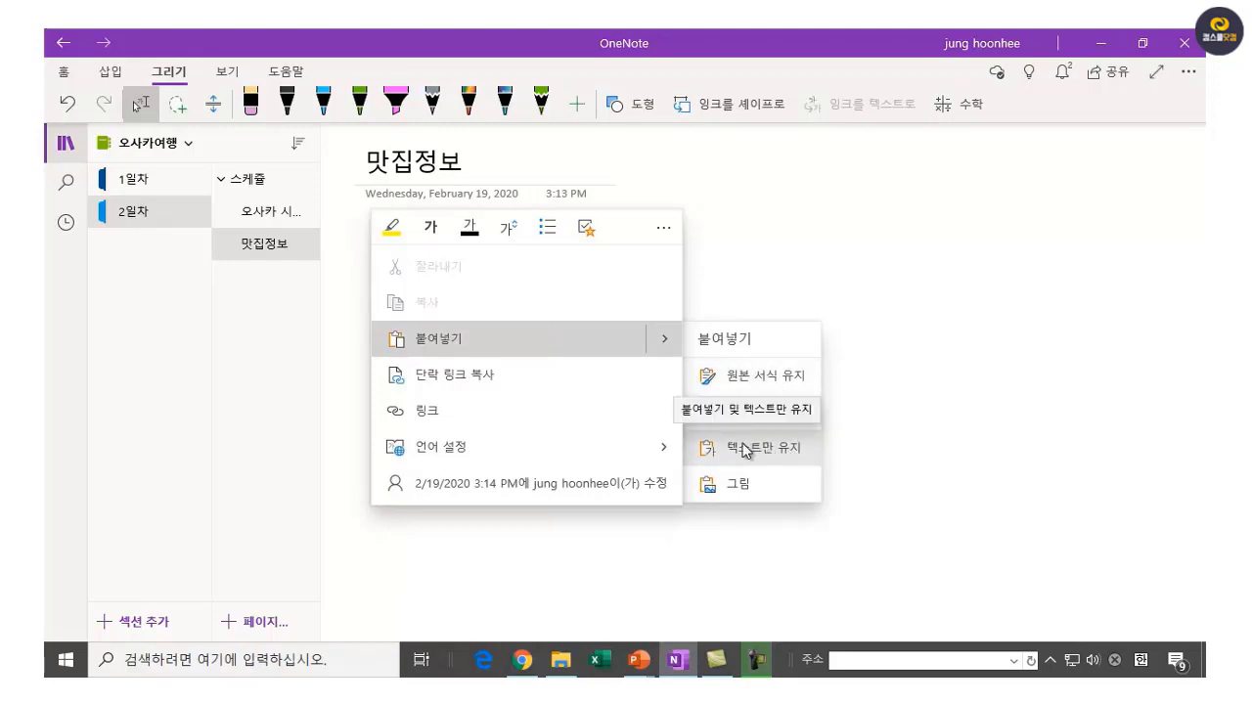
pyautogui.click(760, 382)
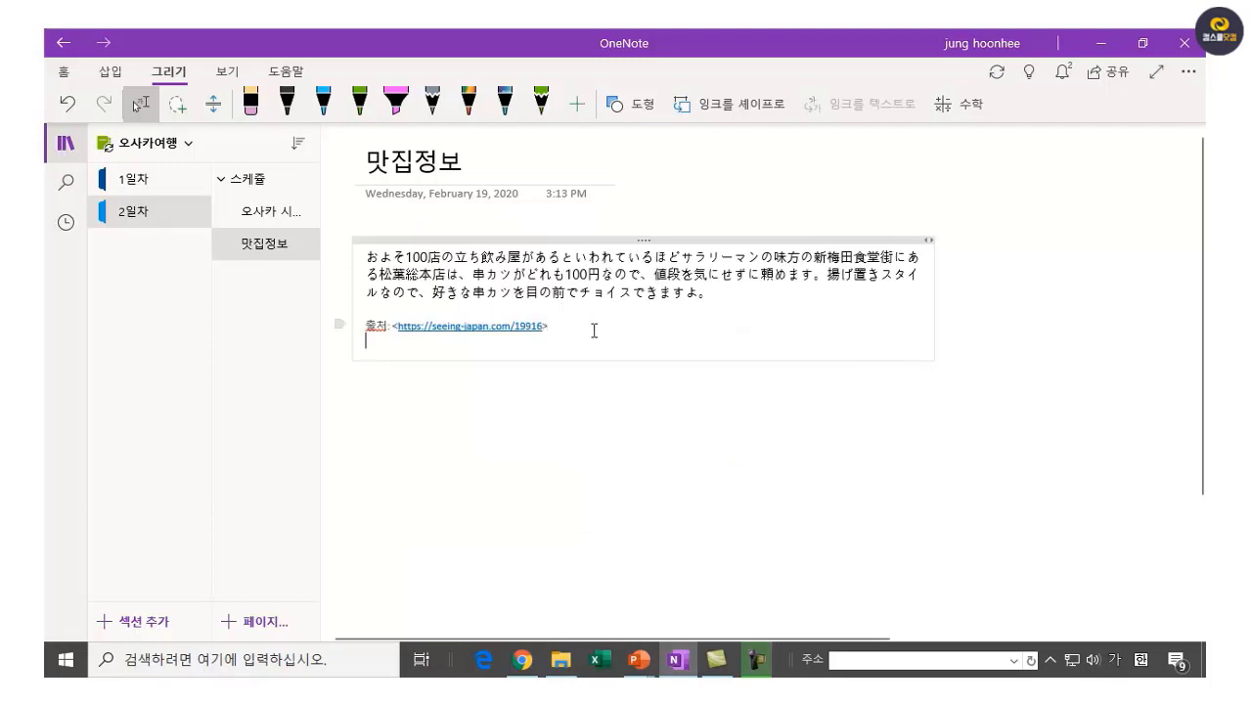
pyautogui.press('BackSpace')
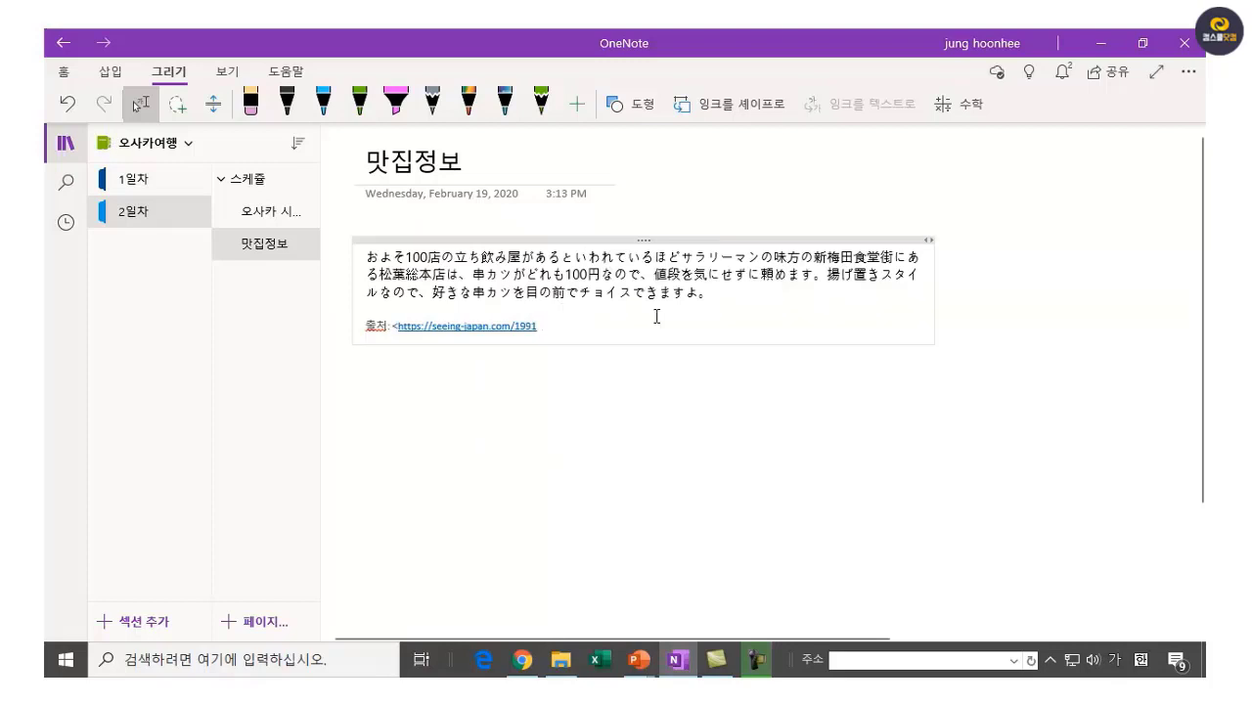
pyautogui.press('BackSpace')
pyautogui.press('BackSpace')
pyautogui.press('BackSpace')
pyautogui.press('BackSpace')
pyautogui.press('BackSpace')
pyautogui.press('BackSpace')
pyautogui.press('BackSpace')
pyautogui.press('BackSpace')
pyautogui.press('BackSpace')
pyautogui.press('BackSpace')
pyautogui.press('BackSpace')
pyautogui.press('BackSpace')
pyautogui.press('BackSpace')
pyautogui.press('BackSpace')
pyautogui.press('BackSpace')
pyautogui.press('BackSpace')
pyautogui.press('BackSpace')
pyautogui.press('BackSpace')
pyautogui.press('BackSpace')
pyautogui.press('BackSpace')
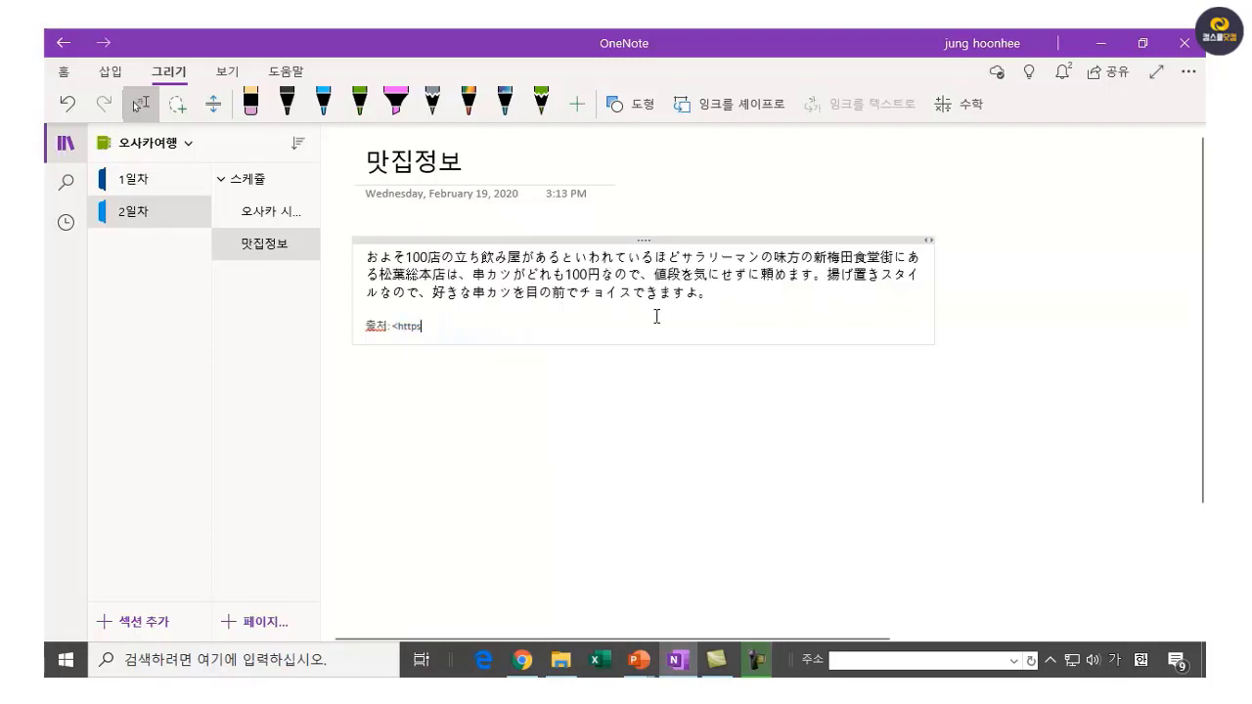
pyautogui.press('BackSpace')
pyautogui.press('BackSpace')
pyautogui.press('BackSpace')
pyautogui.press('BackSpace')
pyautogui.press('BackSpace')
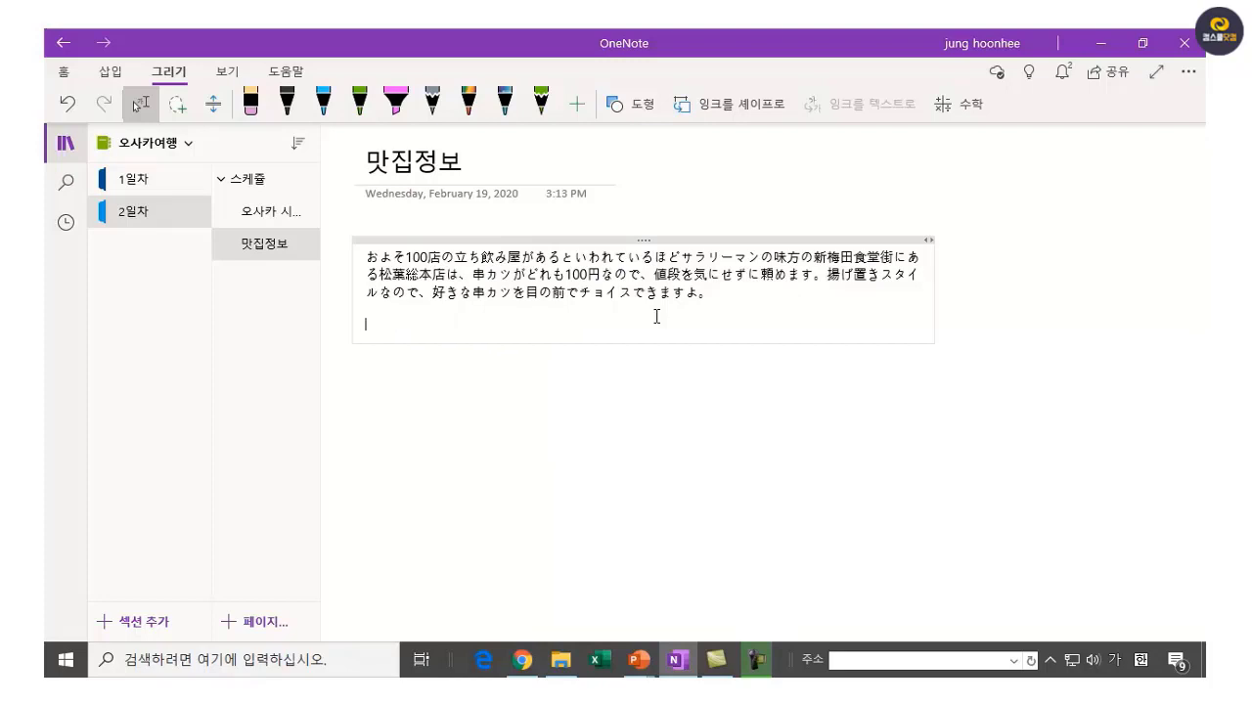
pyautogui.press('BackSpace')
pyautogui.press('BackSpace')
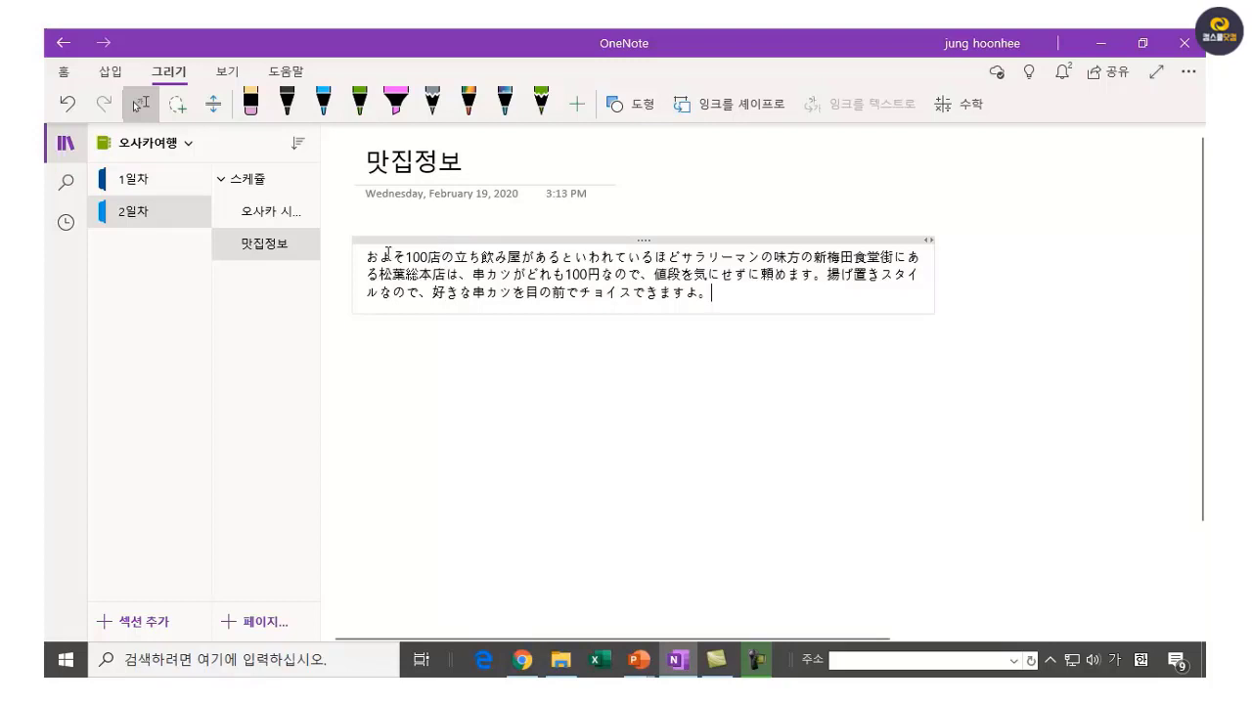
# Translate the selected Japanese paragraph with View's Translator and insert the Korean version in its place.
pyautogui.moveTo(367, 258); pyautogui.dragTo(723, 313)
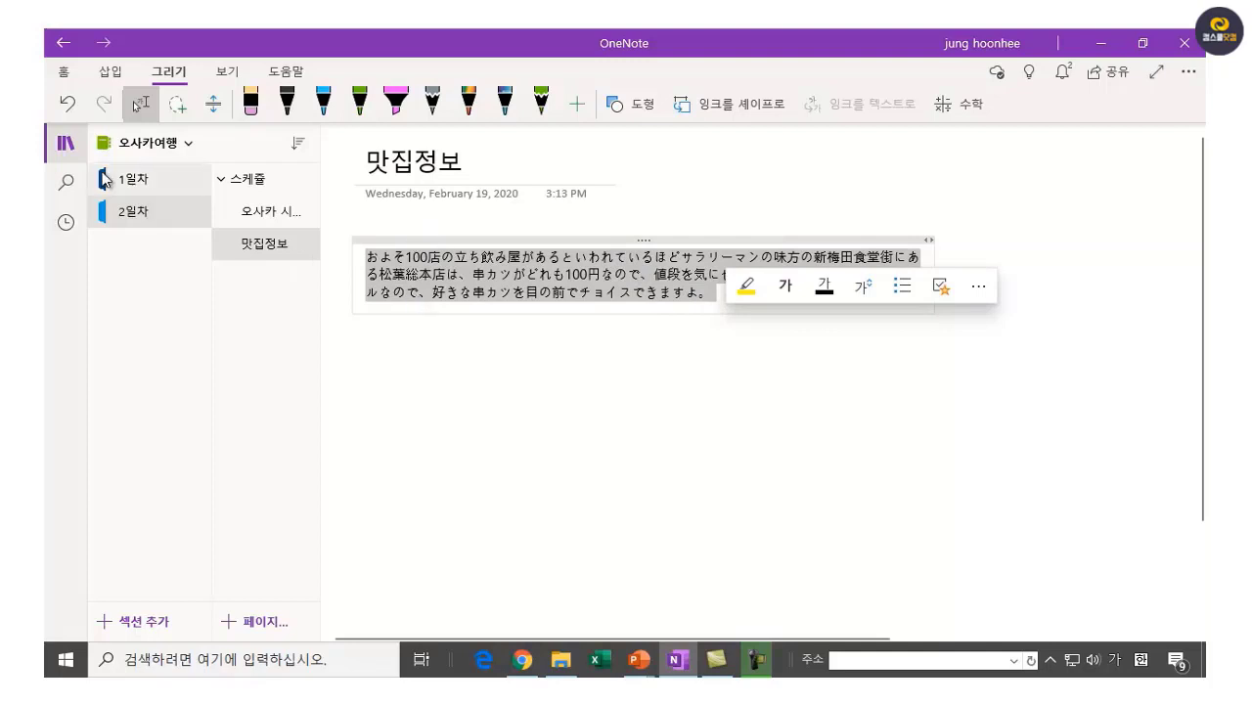
pyautogui.click(227, 74)
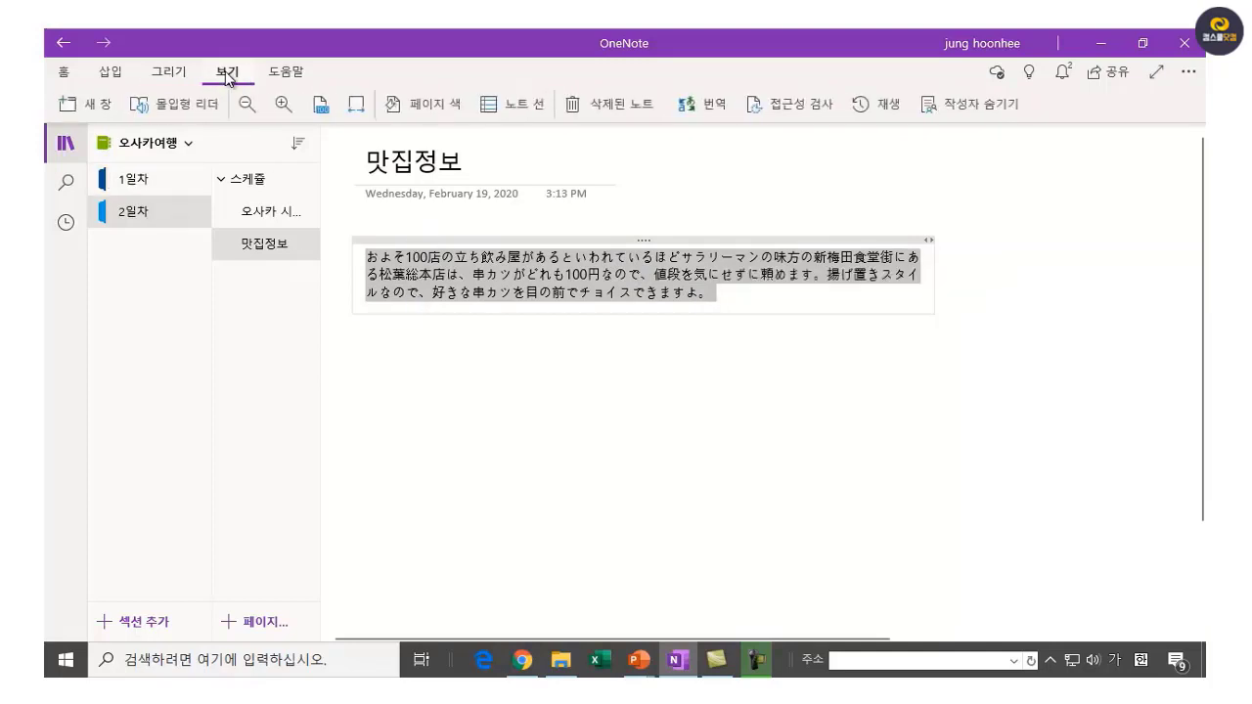
pyautogui.click(719, 115)
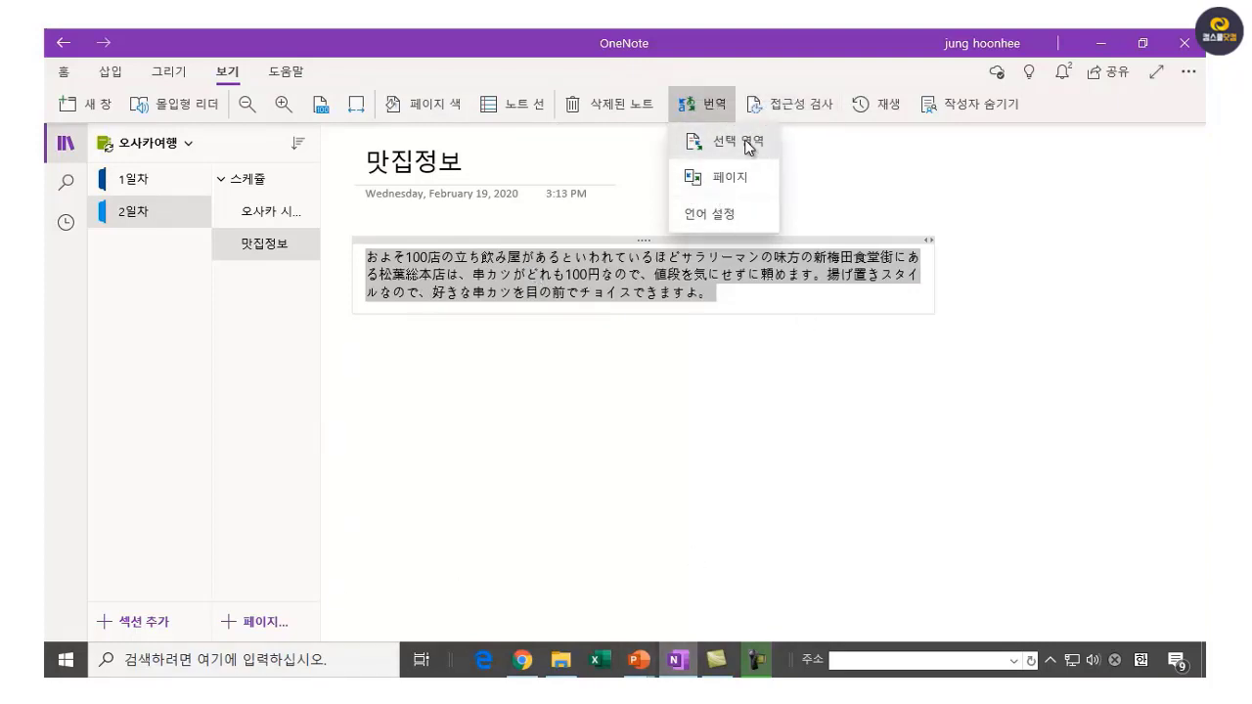
pyautogui.click(748, 143)
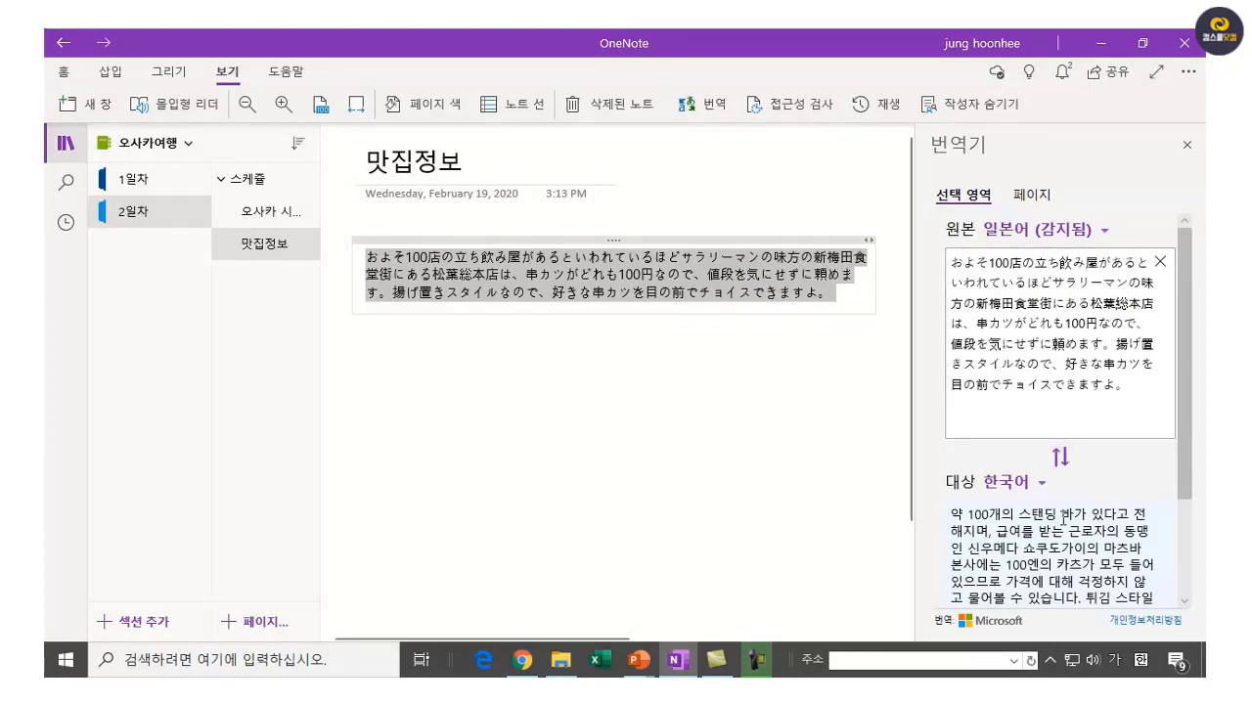
pyautogui.scroll(-3, 1090, 533)
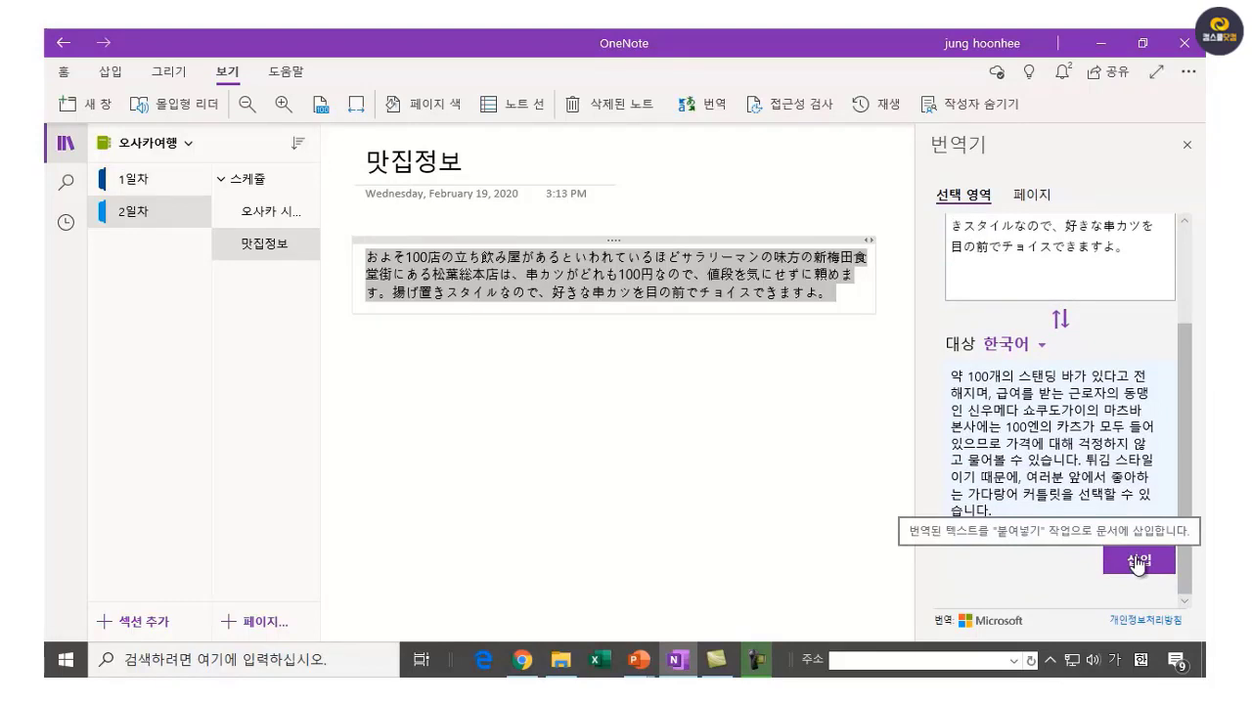
pyautogui.click(1138, 564)
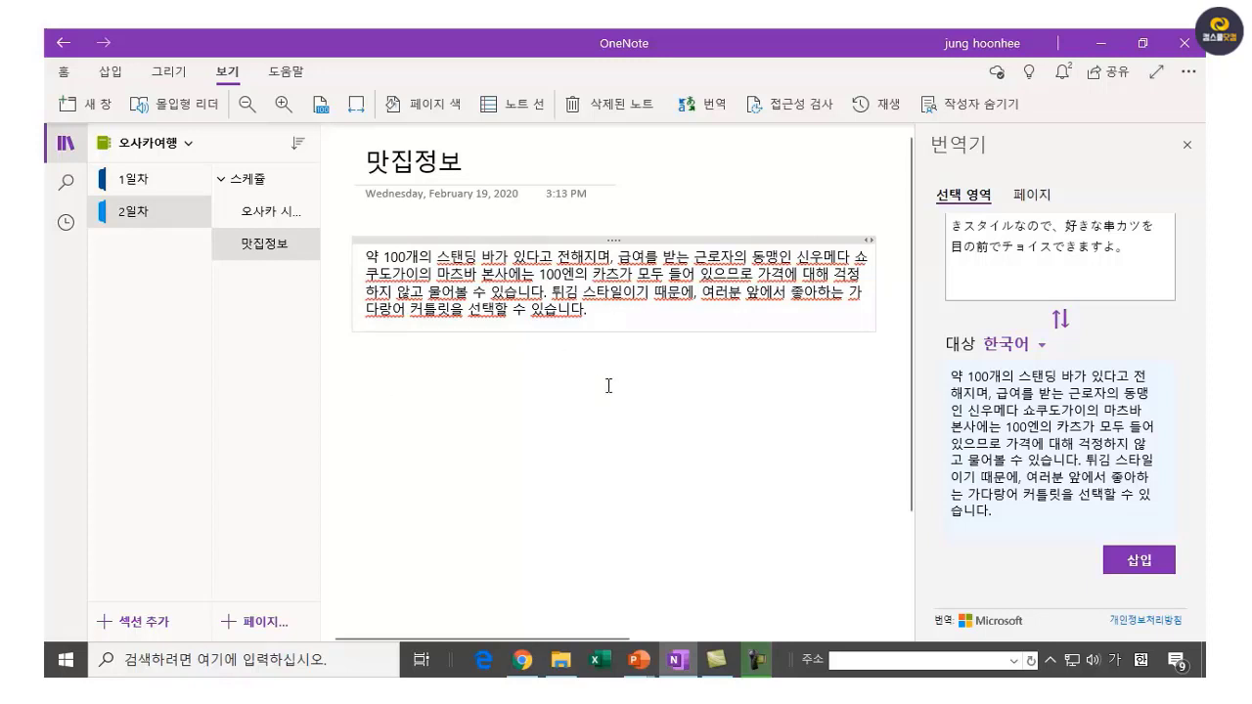
# Delete the blank lines under the Korean paragraph and bring the Chrome article back.
pyautogui.click(493, 347)
pyautogui.click(392, 419)
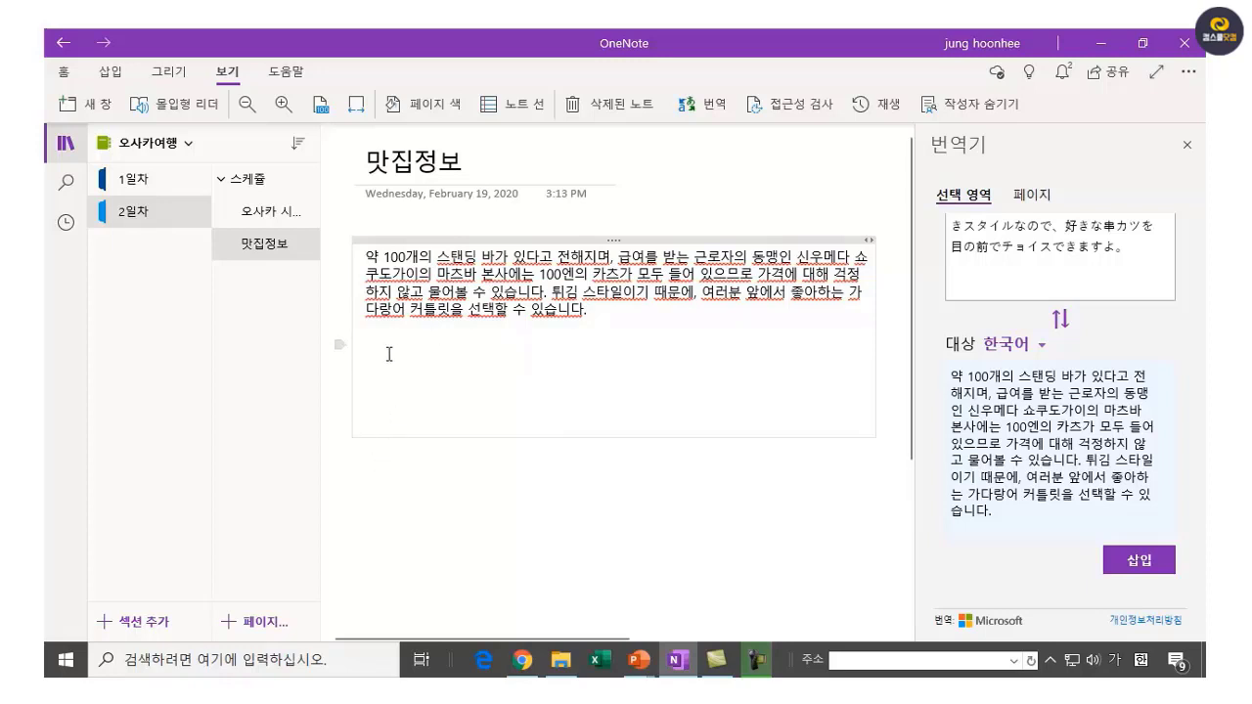
pyautogui.press('BackSpace')
pyautogui.press('BackSpace')
pyautogui.press('BackSpace')
pyautogui.press('BackSpace')
pyautogui.press('BackSpace')
pyautogui.press('BackSpace')
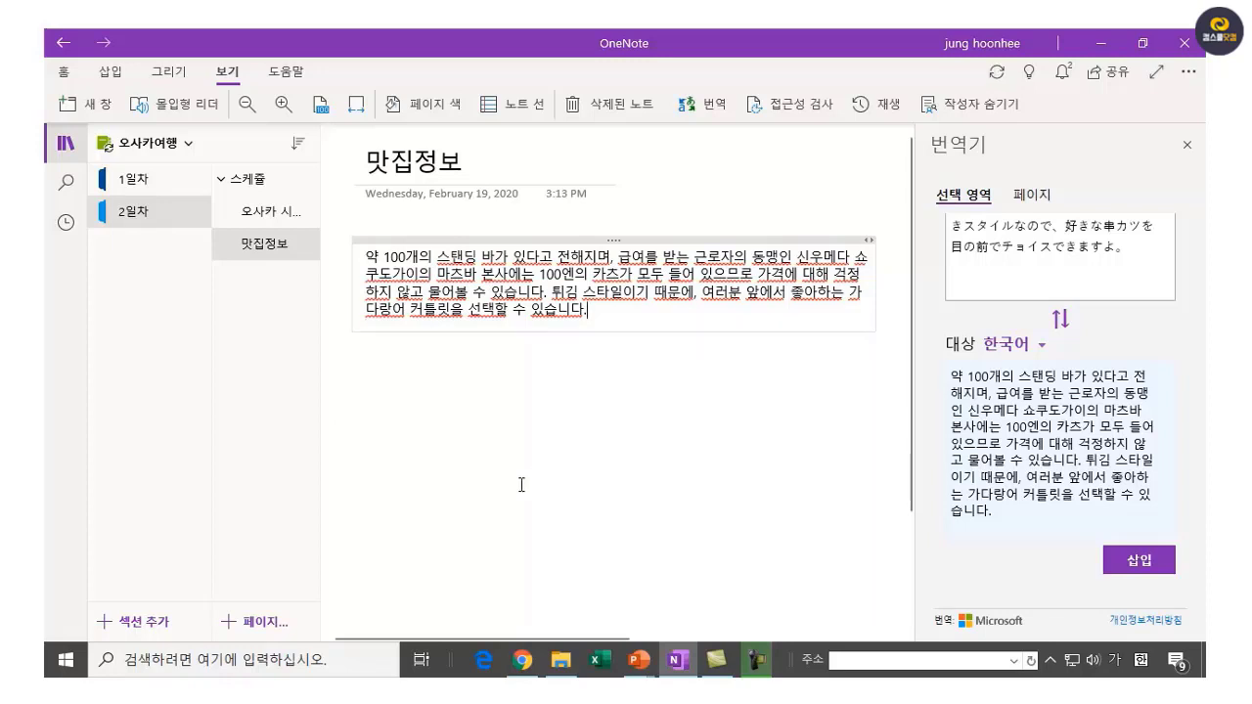
pyautogui.click(516, 466)
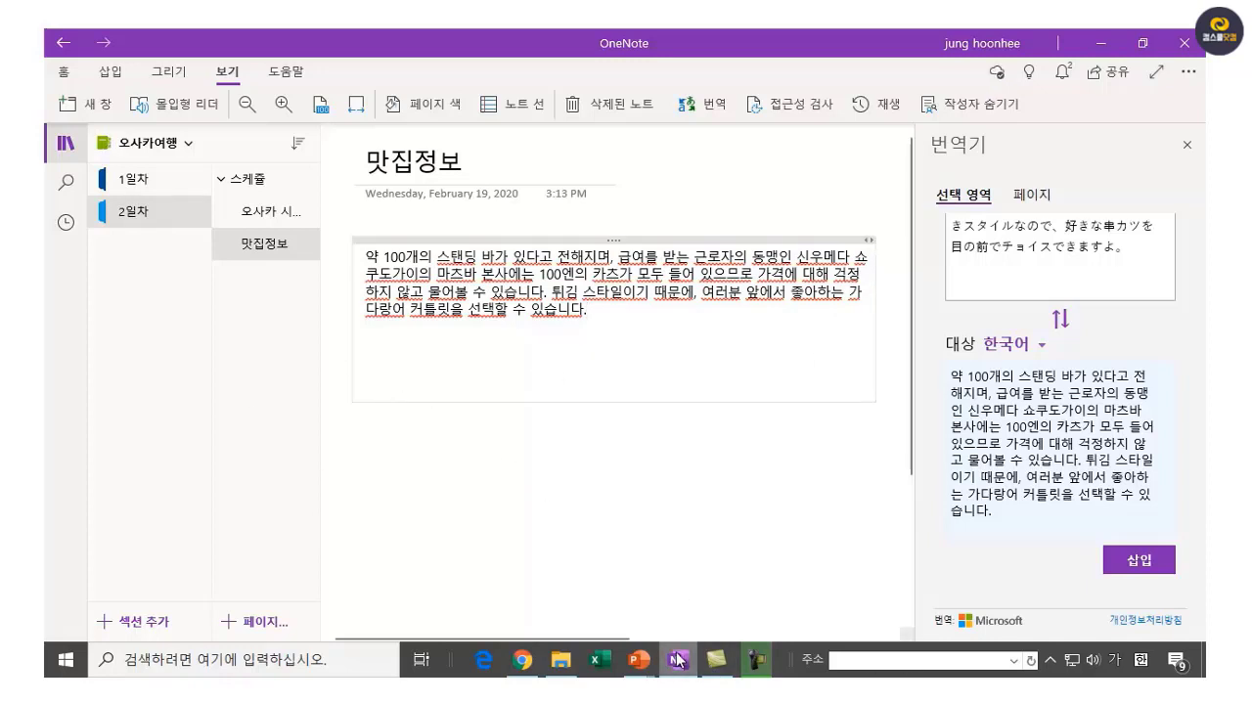
pyautogui.click(549, 343)
pyautogui.press('BackSpace')
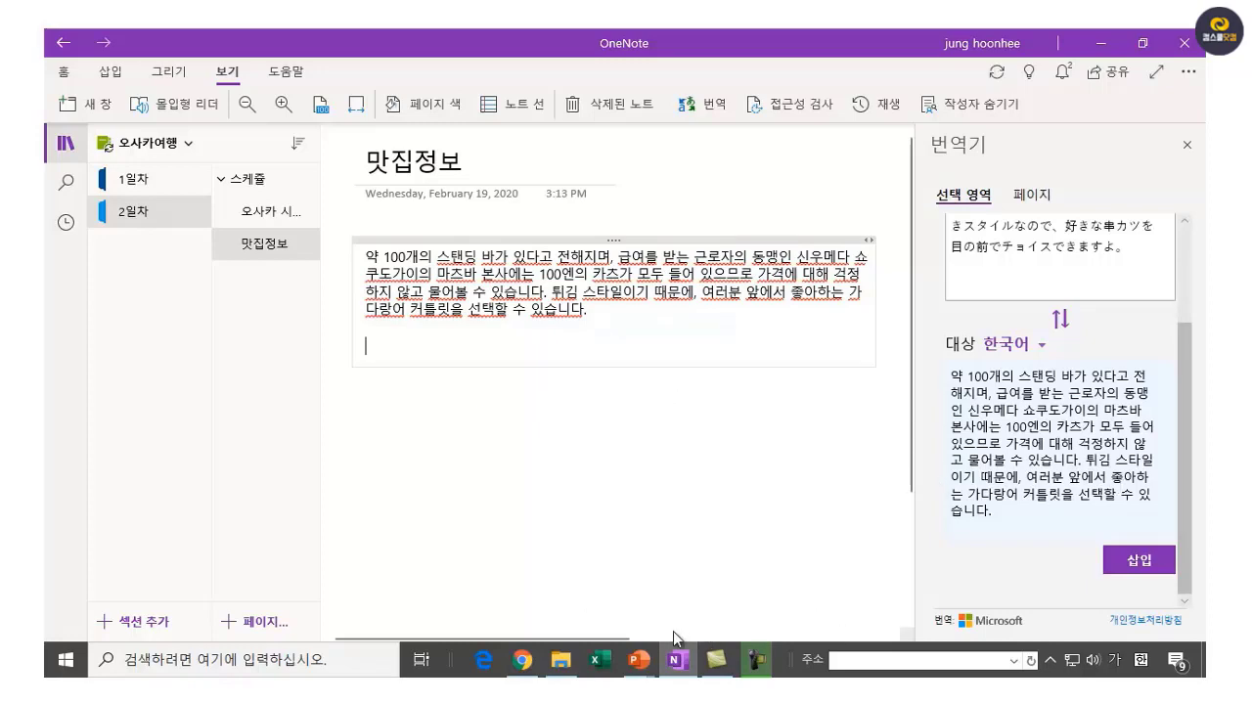
pyautogui.click(528, 666)
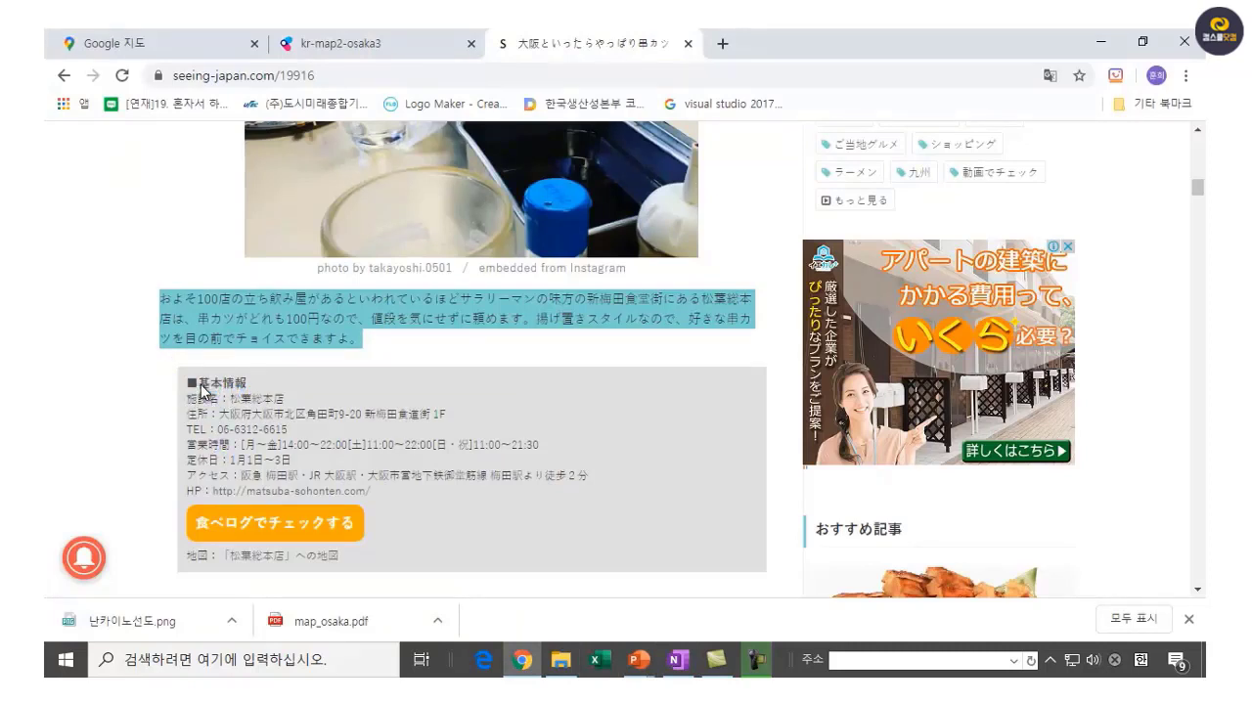
# Copy the article's 基本情報 box text down to the HP link line.
pyautogui.moveTo(200, 386); pyautogui.dragTo(393, 497)
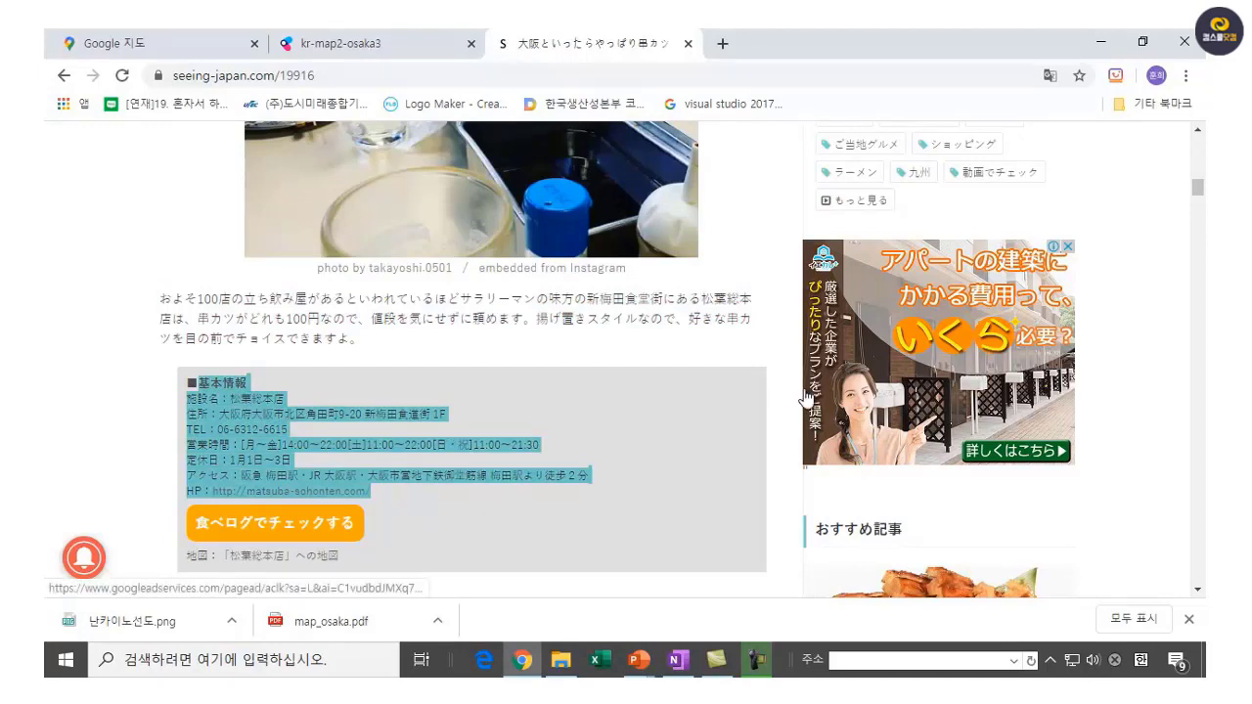
pyautogui.rightClick(266, 435)
pyautogui.click(293, 449)
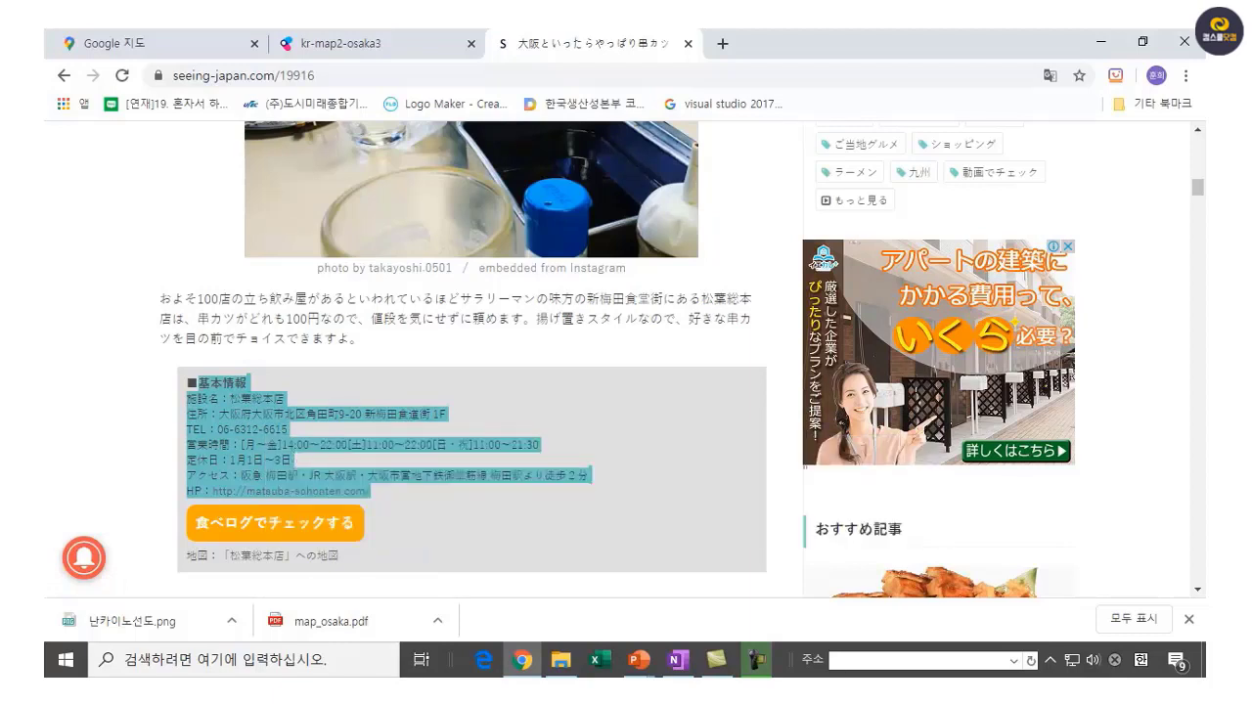
pyautogui.moveTo(636, 663)
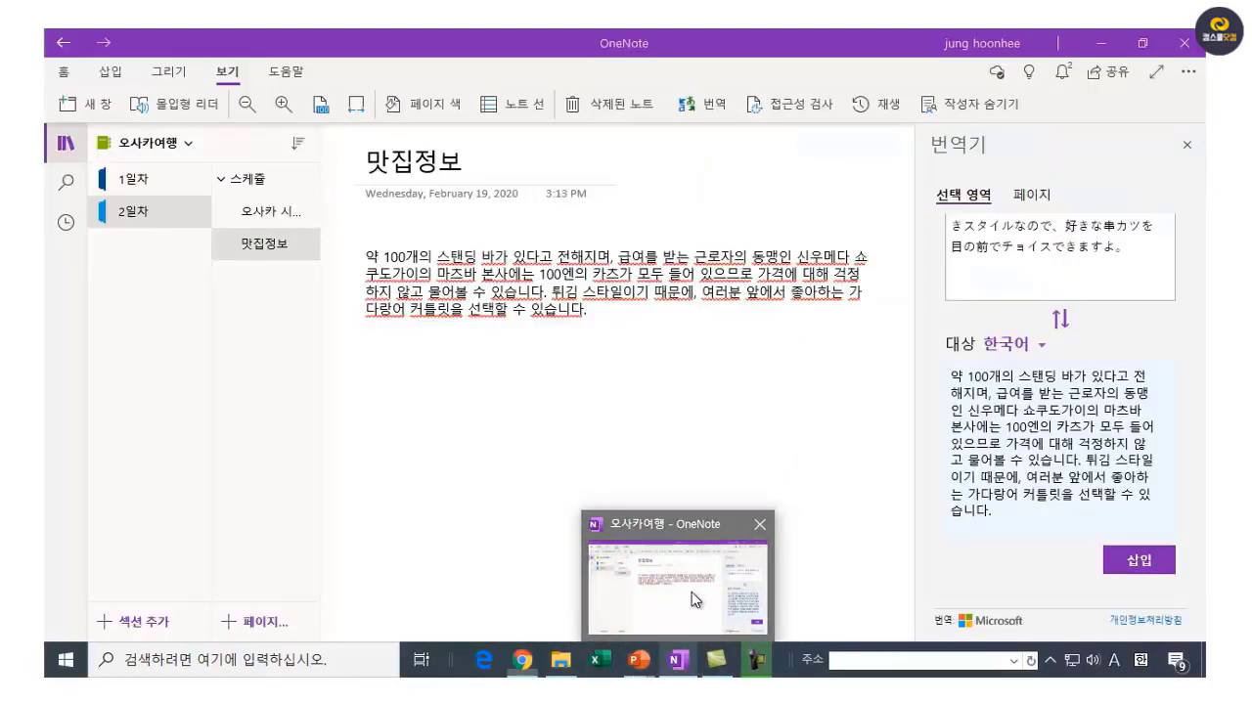
# Paste the 基本情報 block below the Korean paragraph with source formatting, deleting its 출처 line.
pyautogui.click(691, 599)
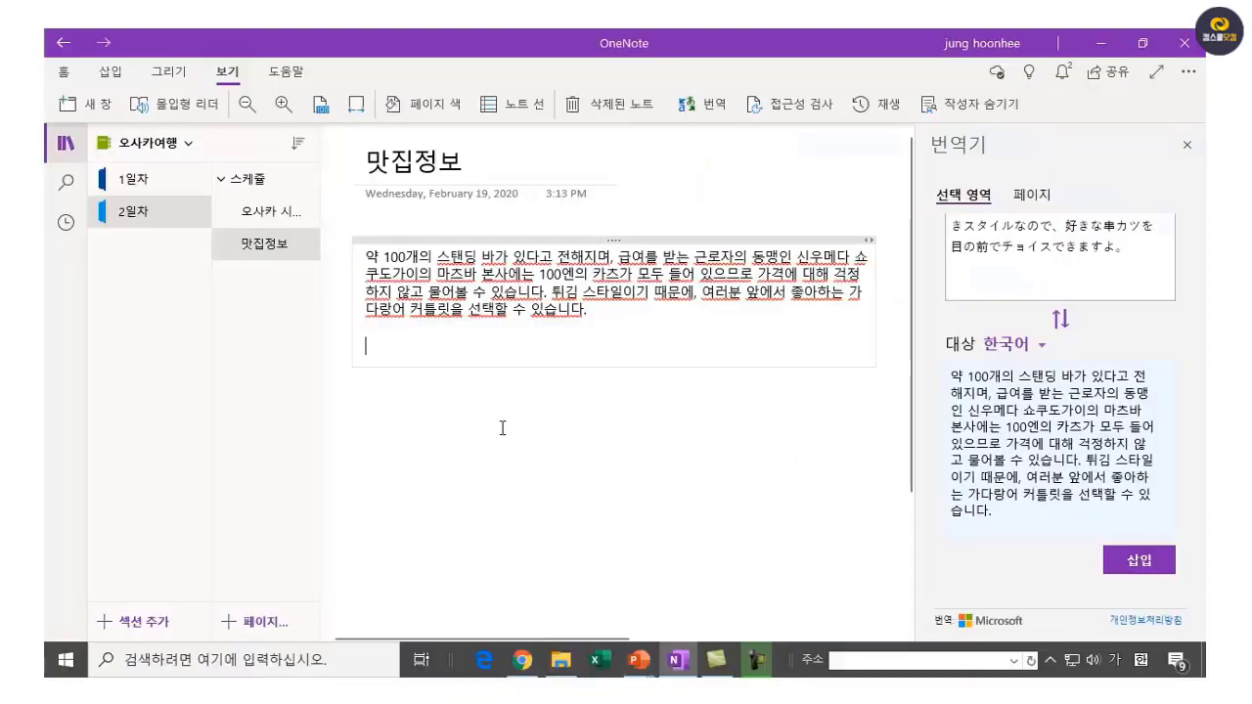
pyautogui.click(453, 419)
pyautogui.click(378, 354)
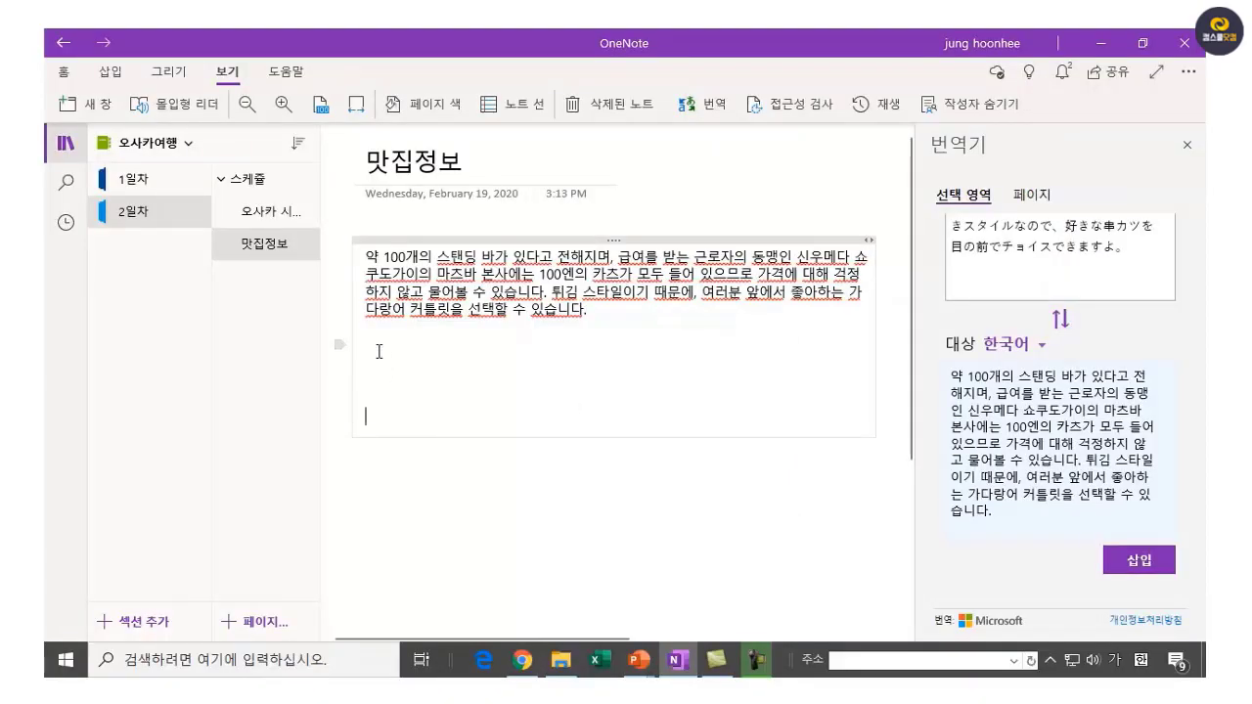
pyautogui.rightClick(378, 352)
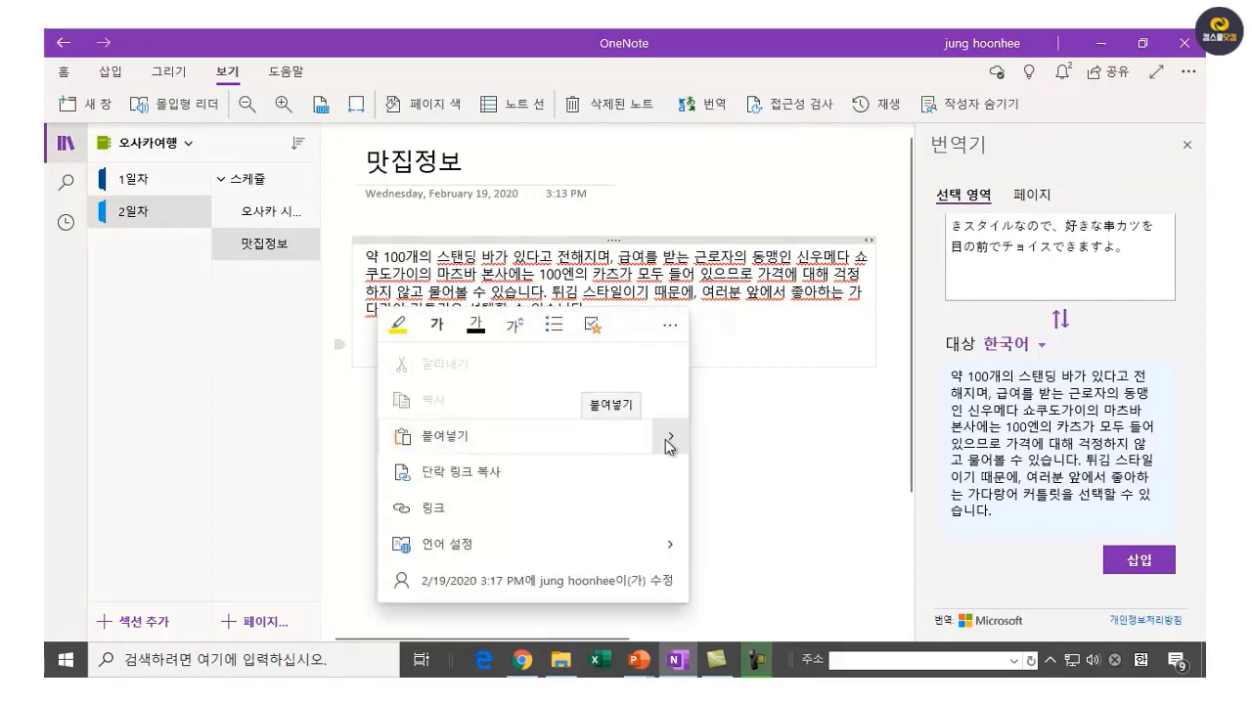
pyautogui.click(719, 470)
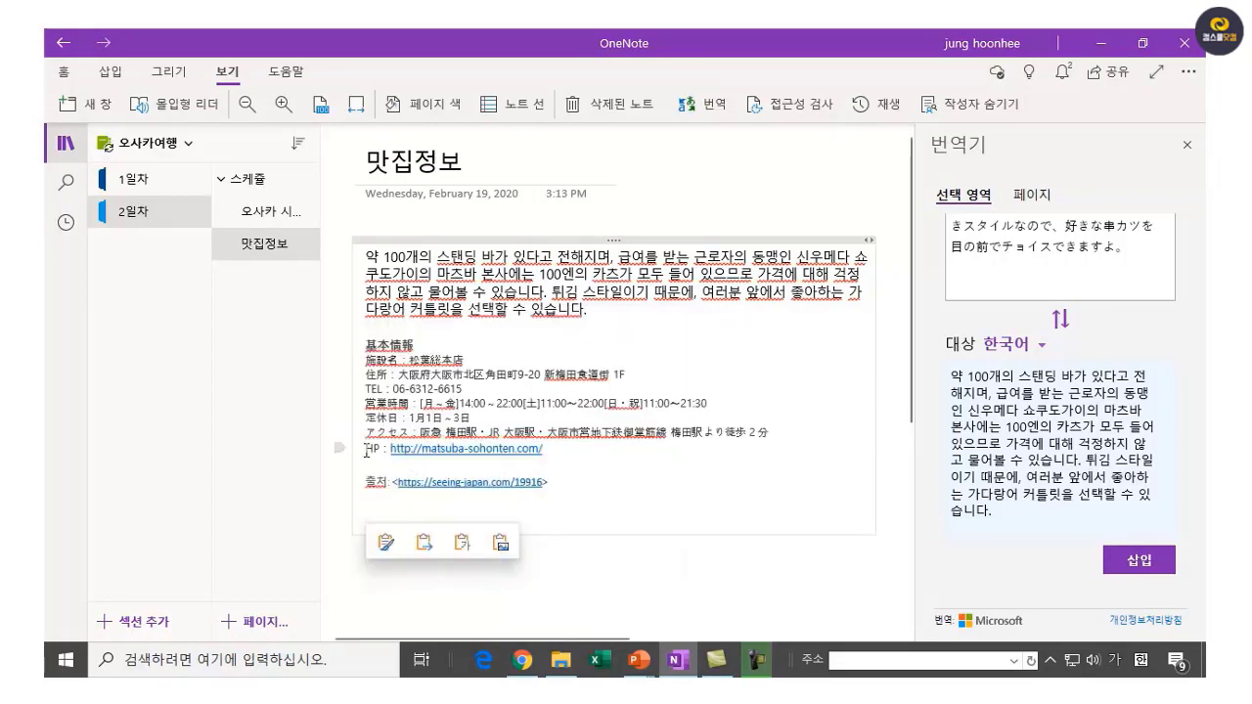
pyautogui.moveTo(366, 481); pyautogui.dragTo(636, 499)
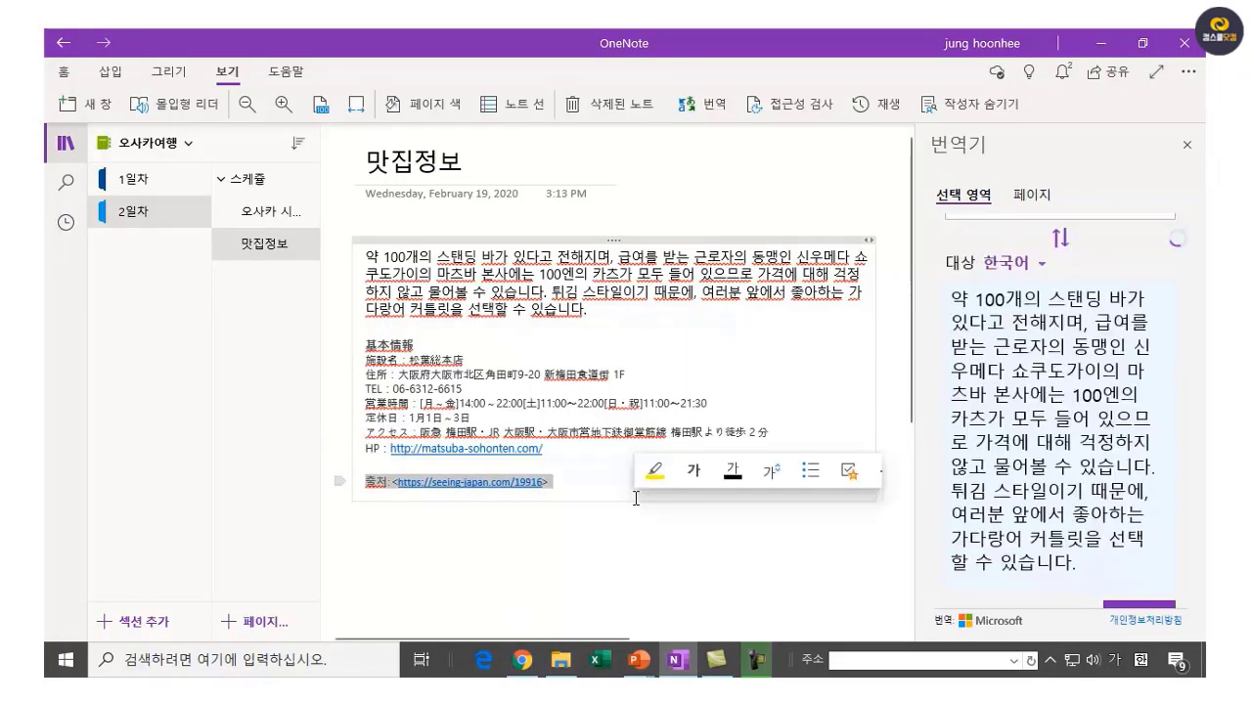
pyautogui.press('Delete')
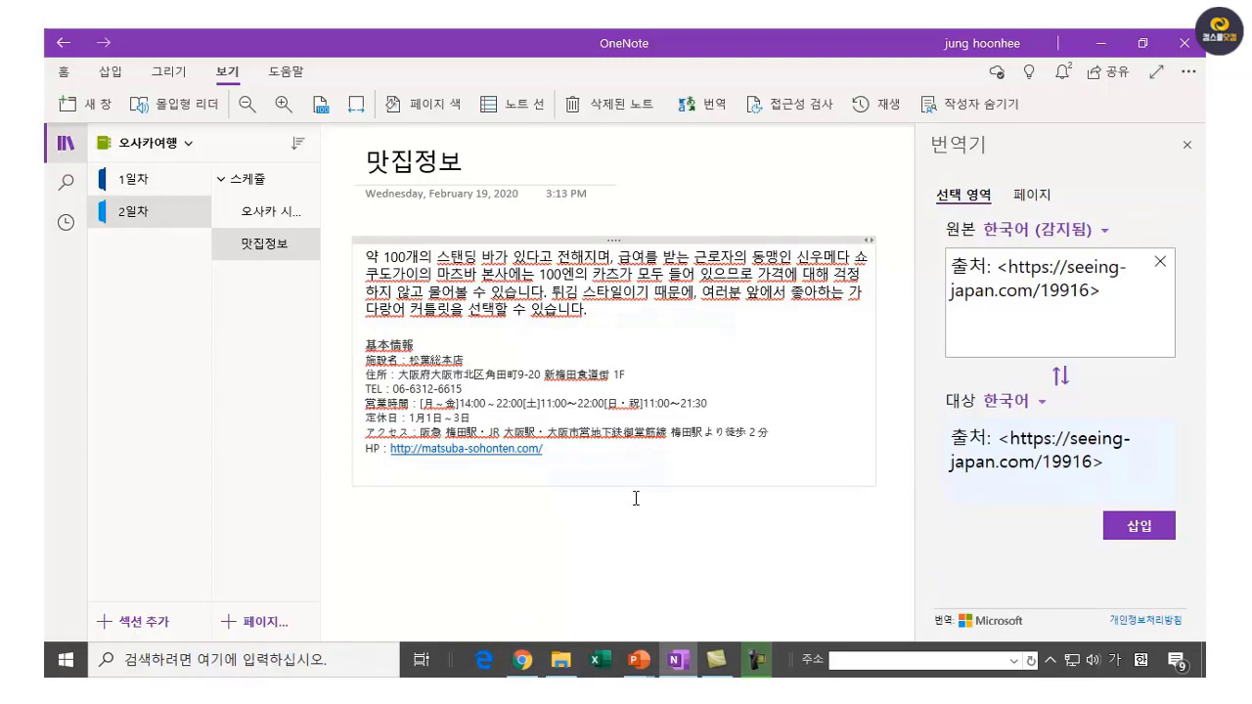
pyautogui.moveTo(368, 343); pyautogui.dragTo(799, 437)
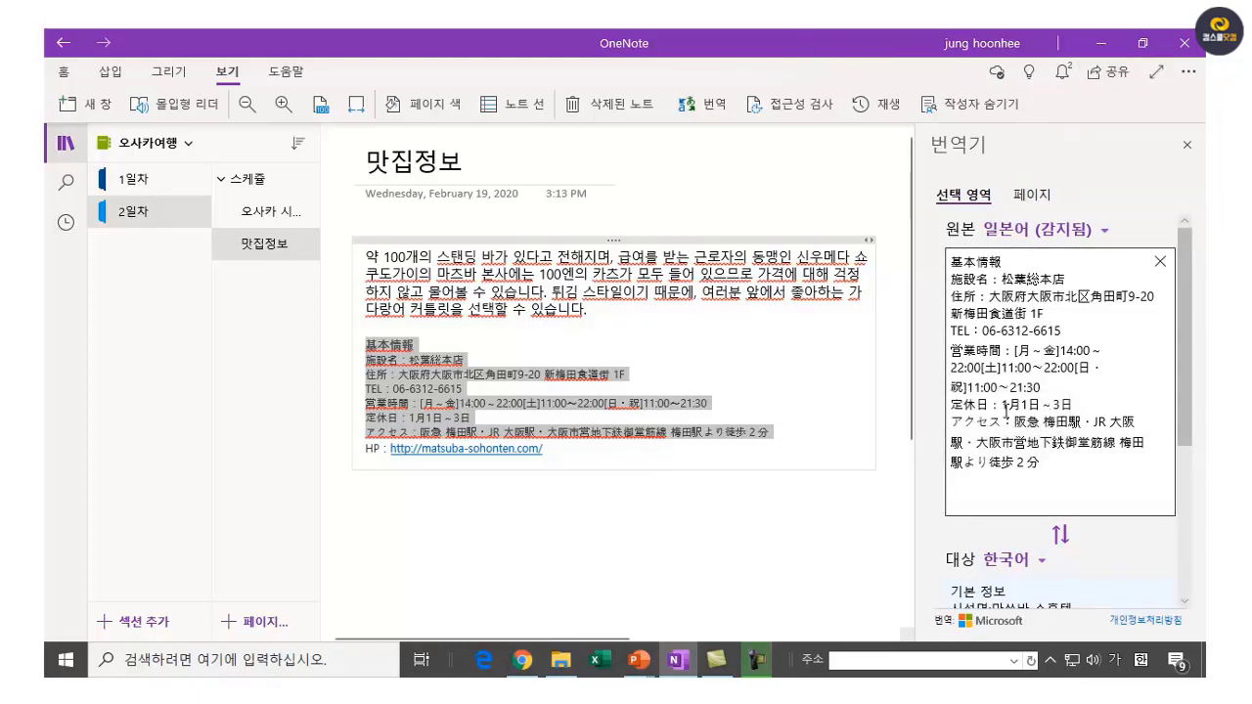
# Insert the Korean translation of the info block and remove the empty lines under the HP link.
pyautogui.scroll(-3, 904, 579)
pyautogui.moveTo(904, 579); pyautogui.dragTo(906, 395)
pyautogui.scroll(-1, 1185, 352)
pyautogui.scroll(-3, 1186, 360)
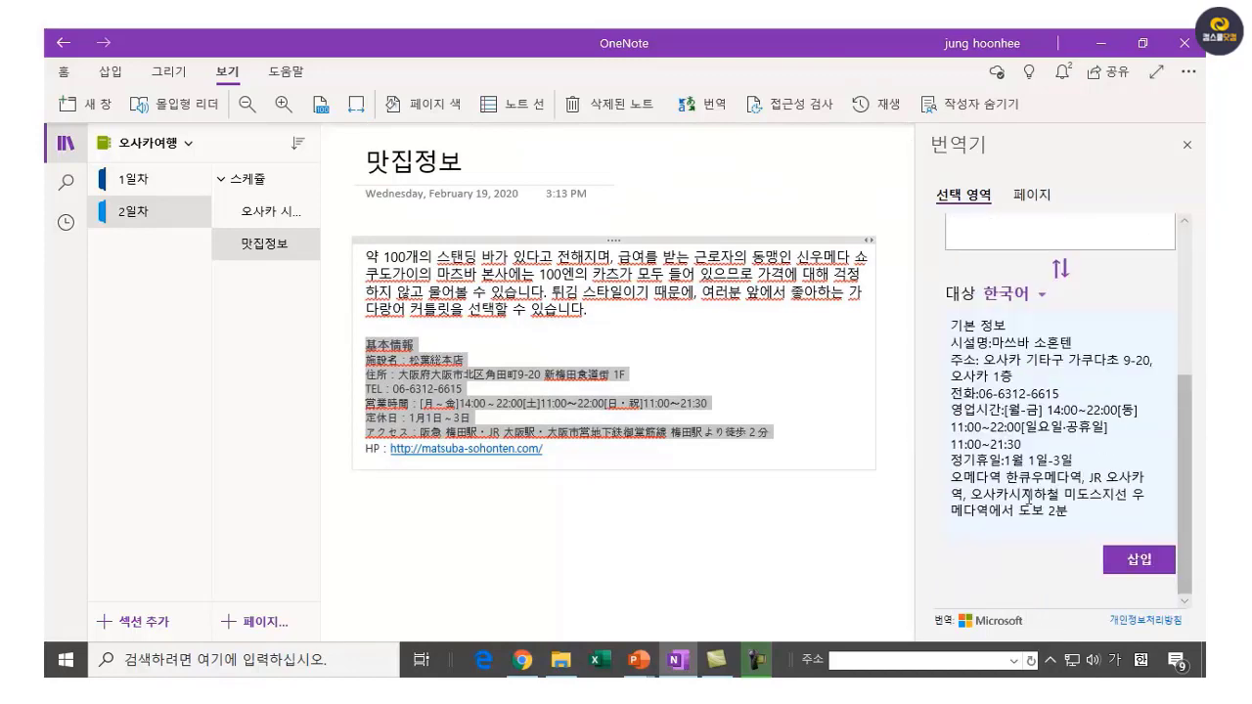
pyautogui.click(1139, 561)
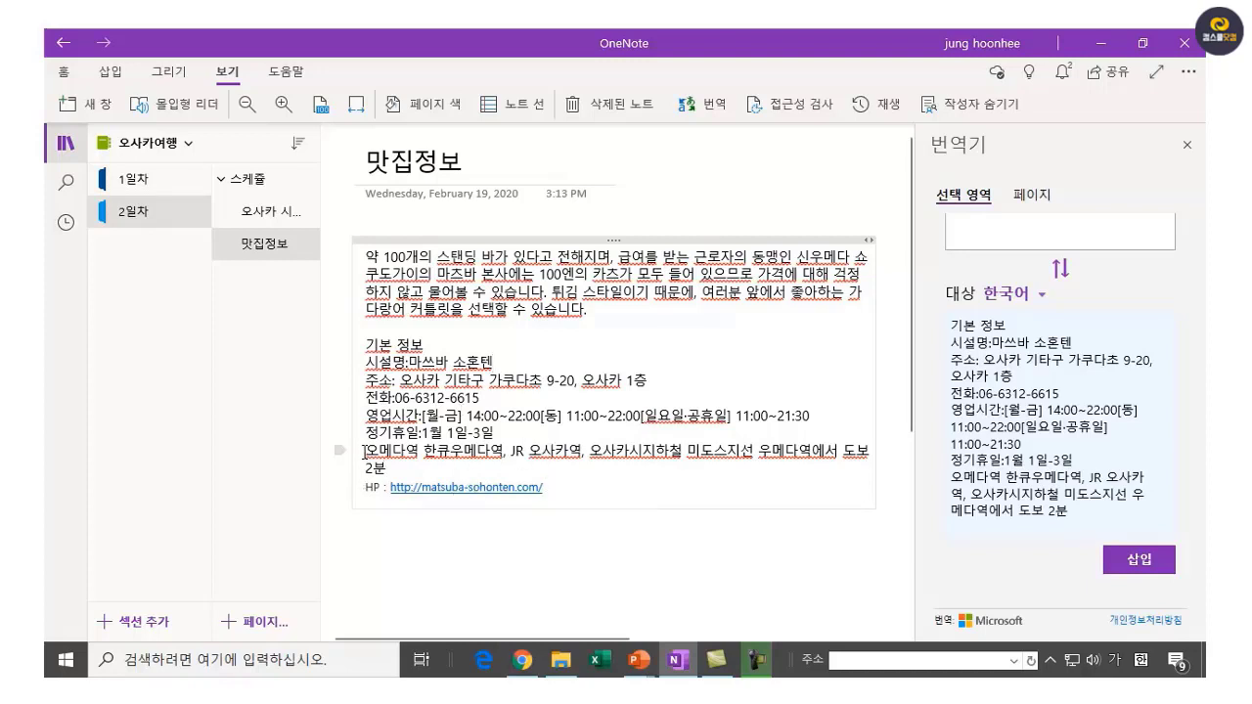
pyautogui.moveTo(364, 452); pyautogui.dragTo(412, 463)
pyautogui.click(453, 551)
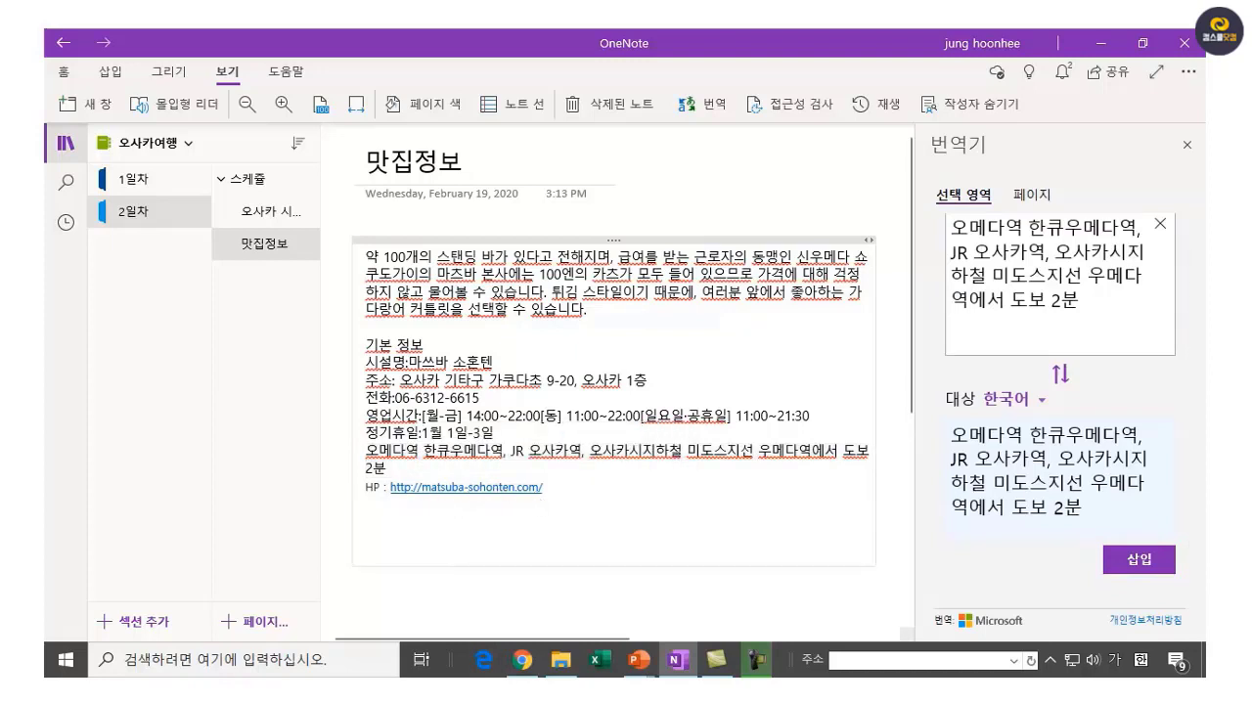
pyautogui.press('BackSpace')
pyautogui.press('BackSpace')
pyautogui.press('BackSpace')
pyautogui.press('BackSpace')
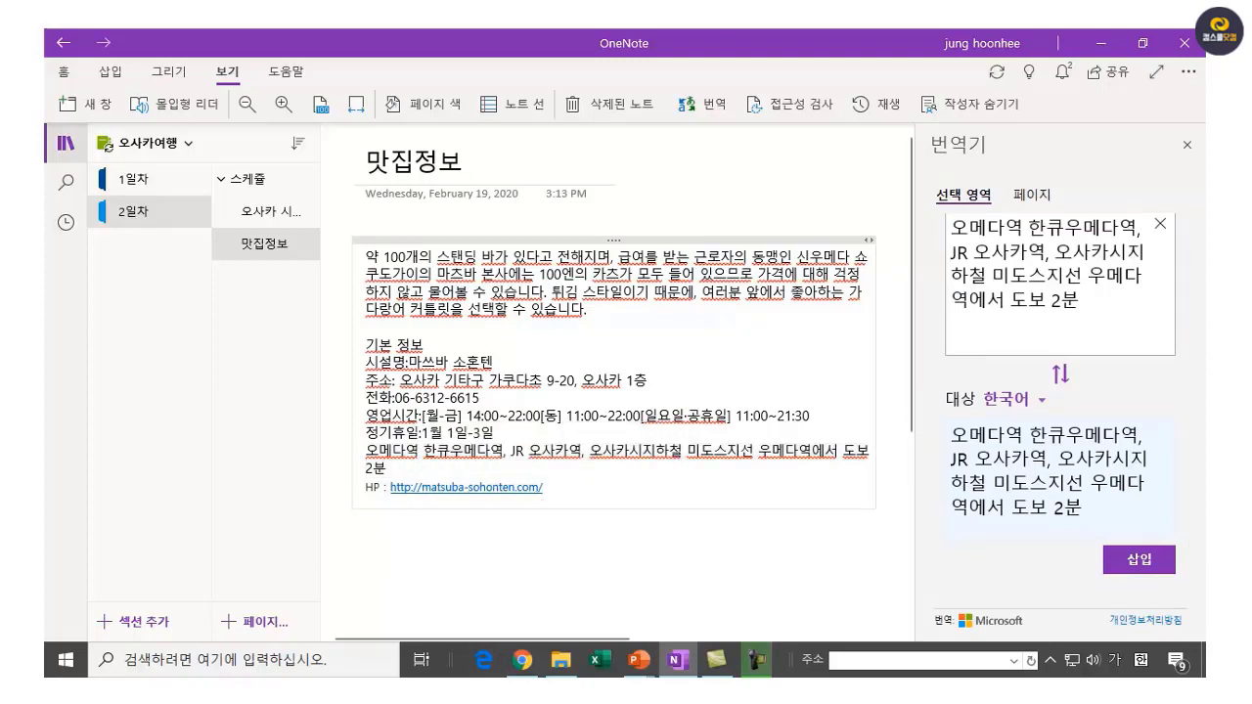
pyautogui.click(415, 565)
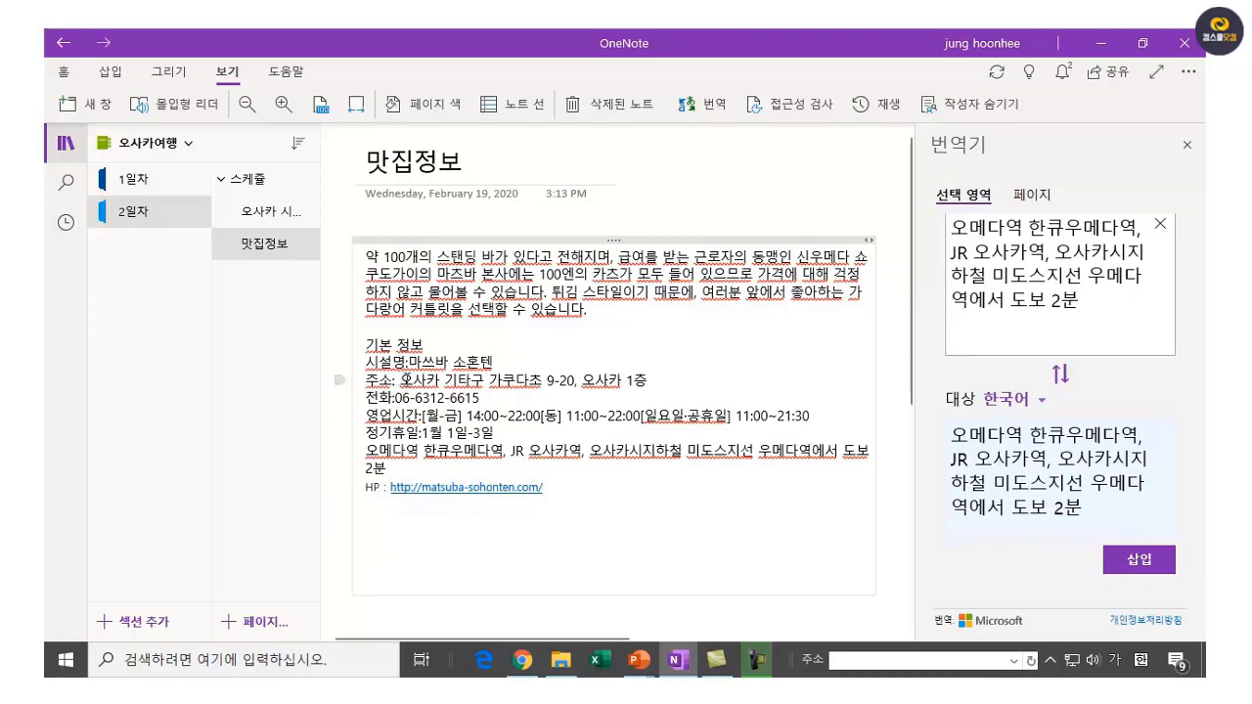
# Copy the restaurant's street address and switch back to Chrome.
pyautogui.click(405, 379)
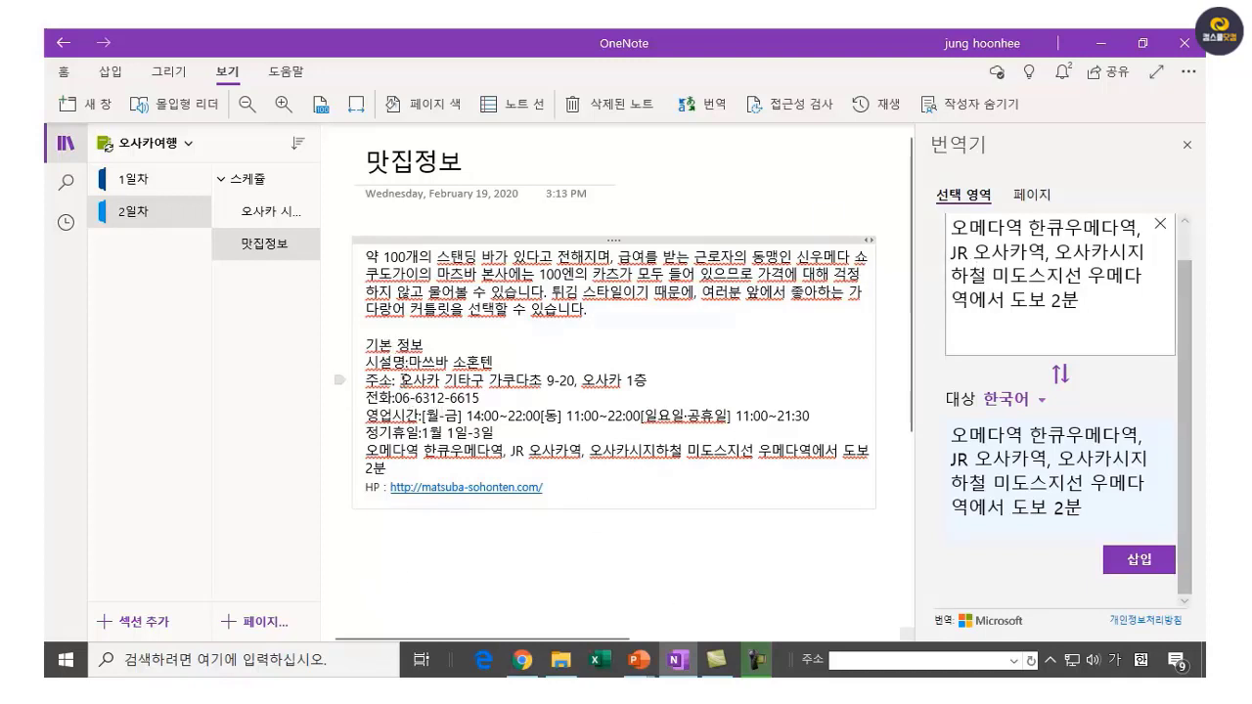
pyautogui.moveTo(411, 379); pyautogui.dragTo(574, 389)
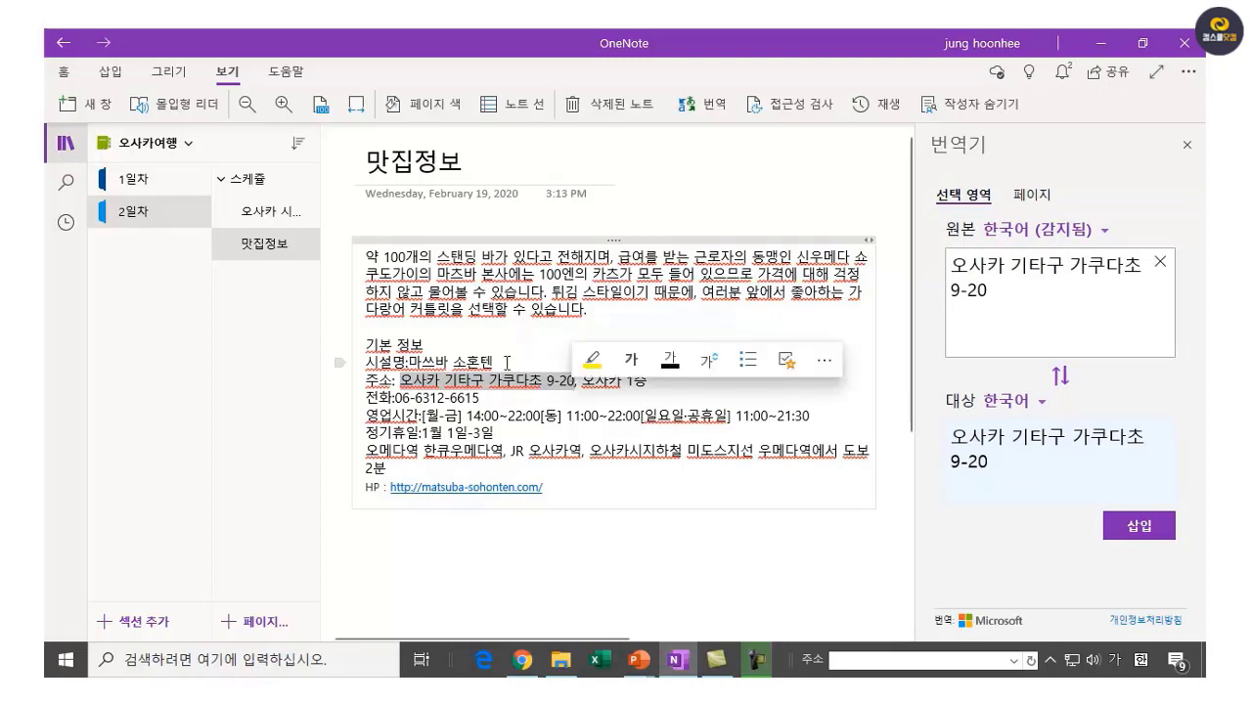
pyautogui.rightClick(553, 388)
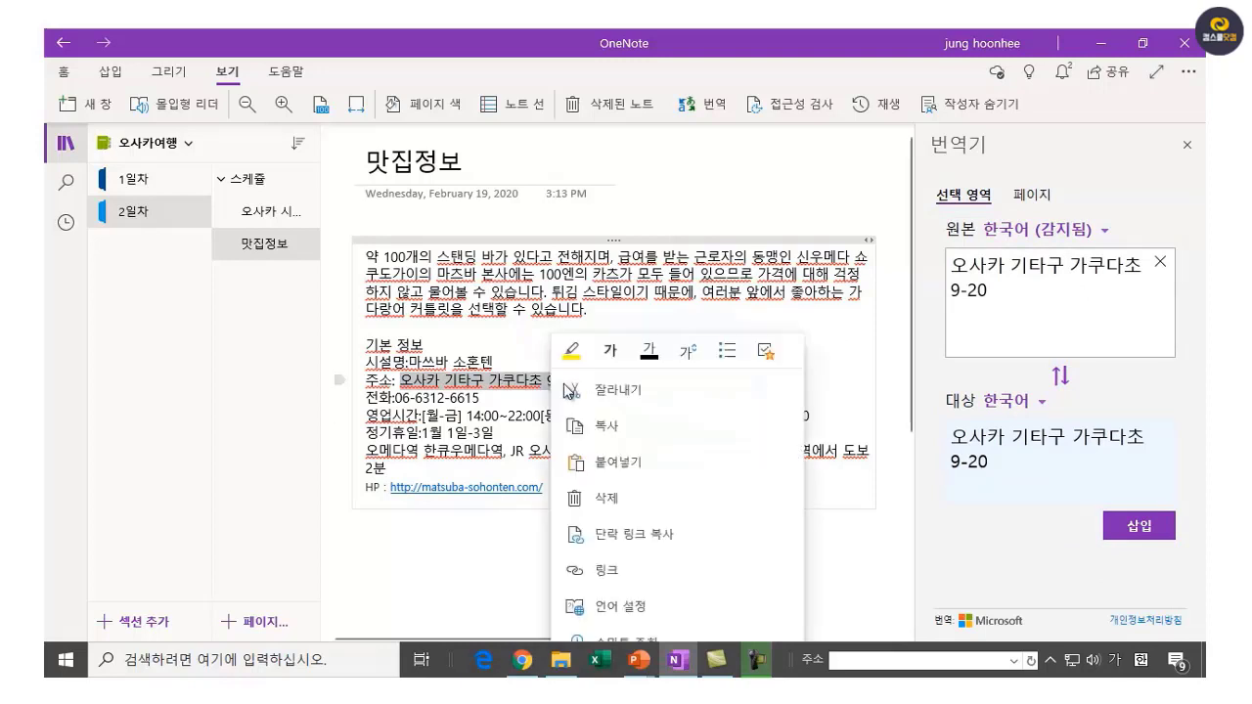
pyautogui.click(601, 430)
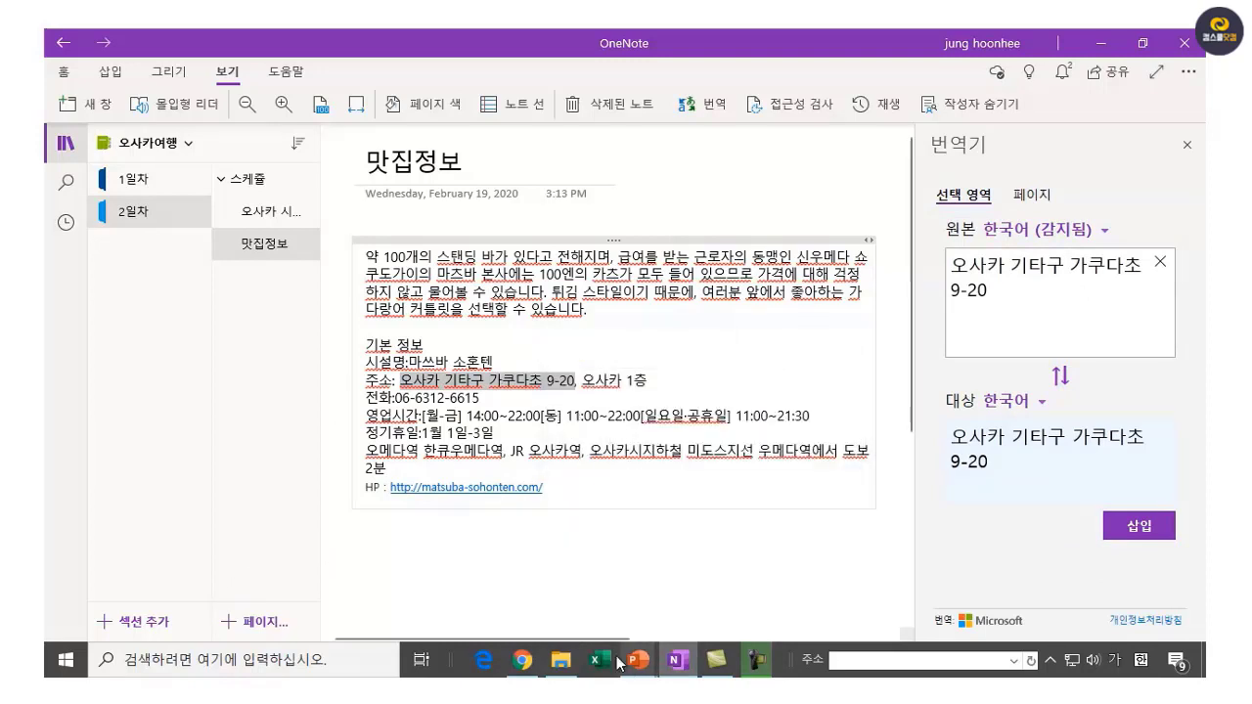
pyautogui.click(525, 671)
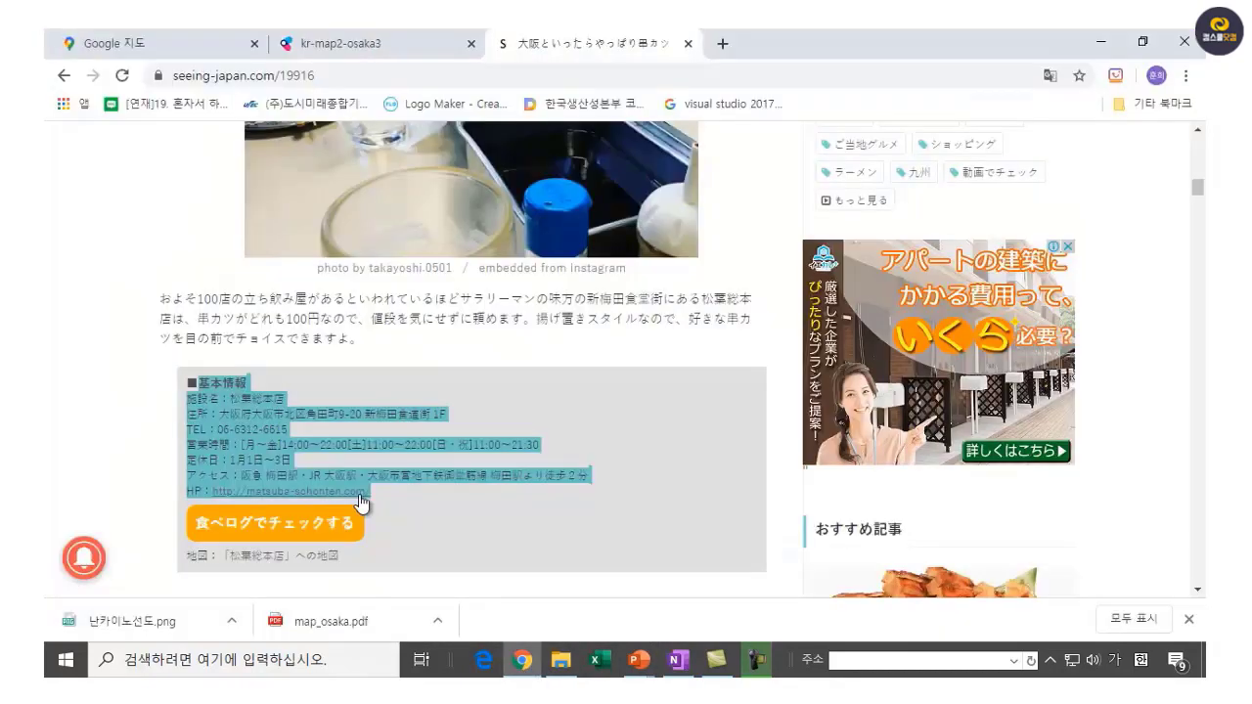
# Search the copied address in Google Maps to show the Umeda area, then begin a Win+Shift+S snip.
pyautogui.click(145, 51)
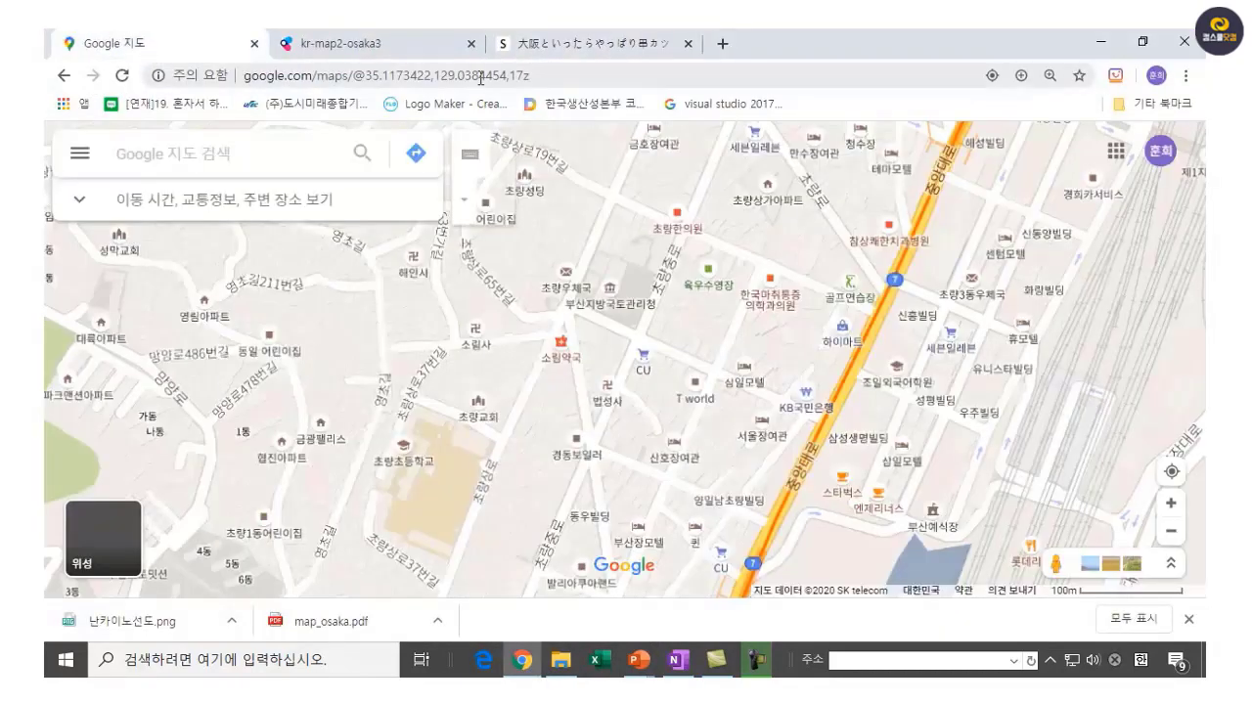
pyautogui.rightClick(213, 154)
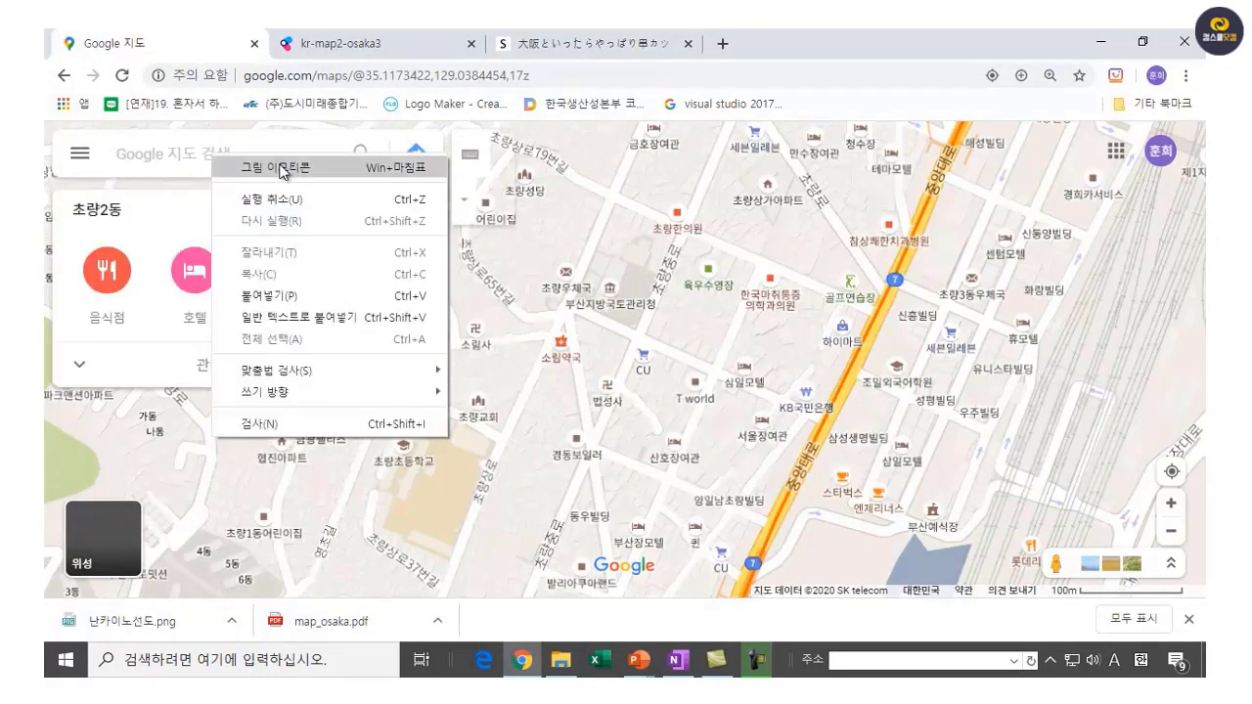
pyautogui.click(290, 296)
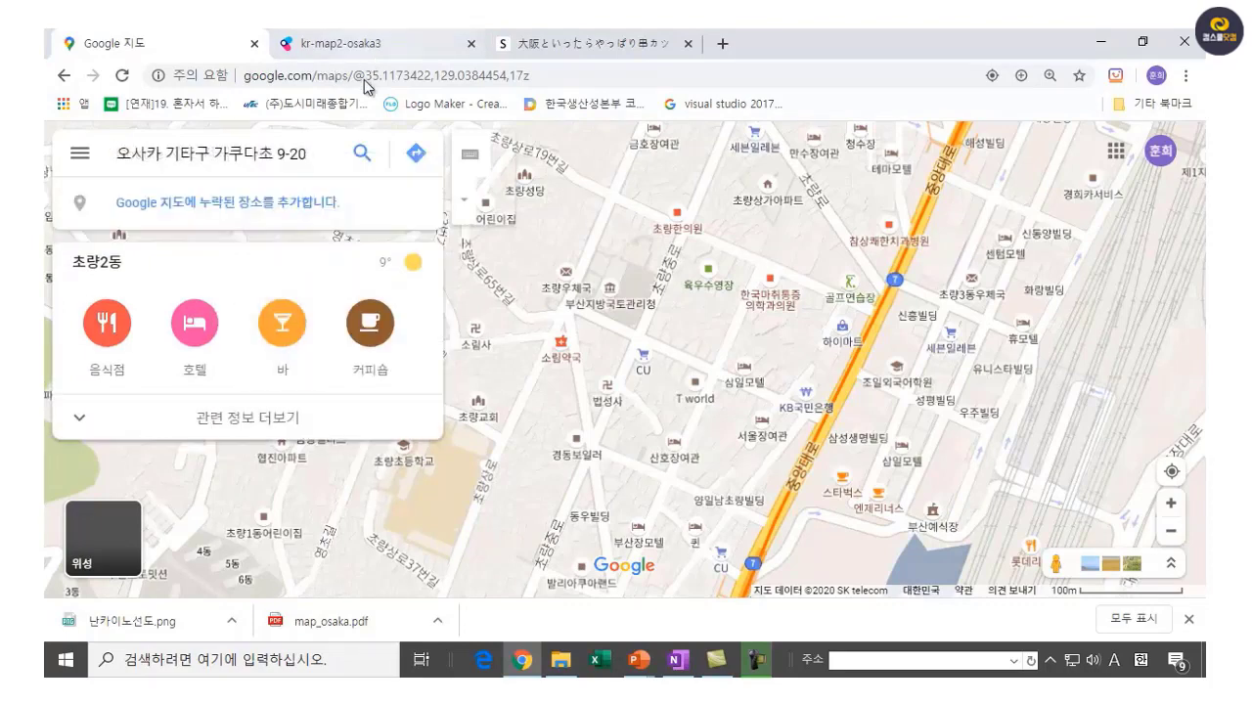
pyautogui.click(361, 159)
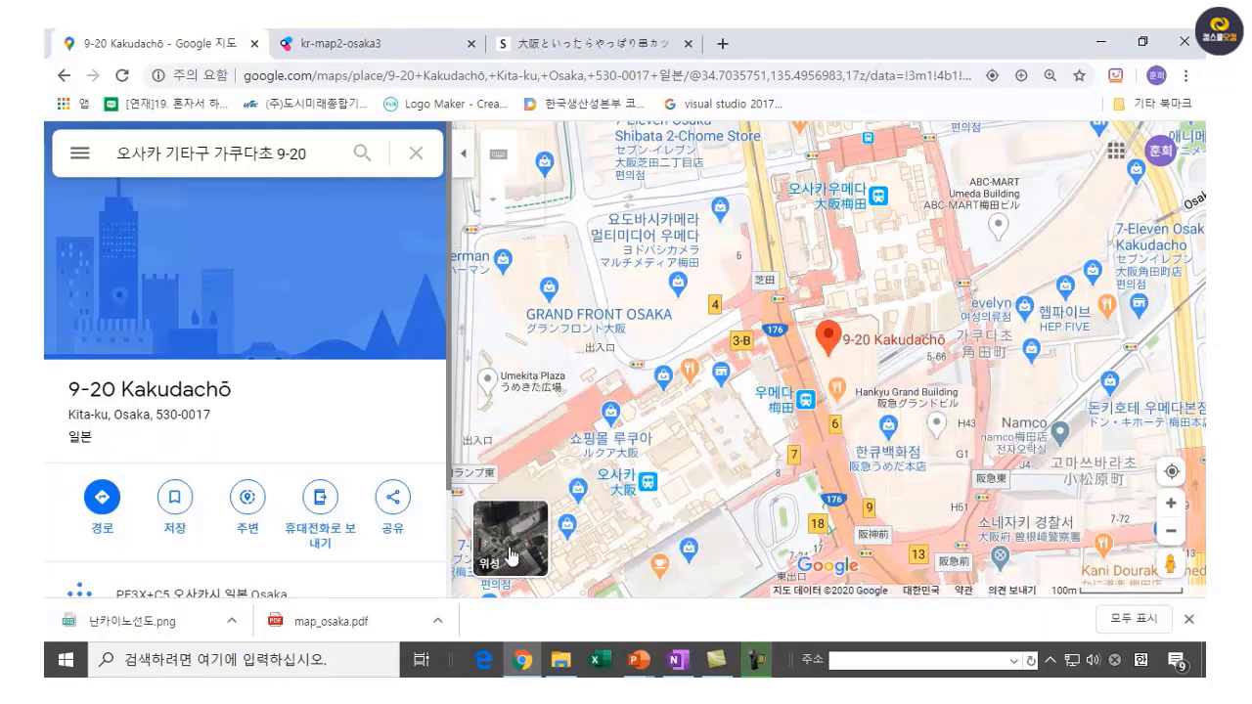
pyautogui.click(415, 155)
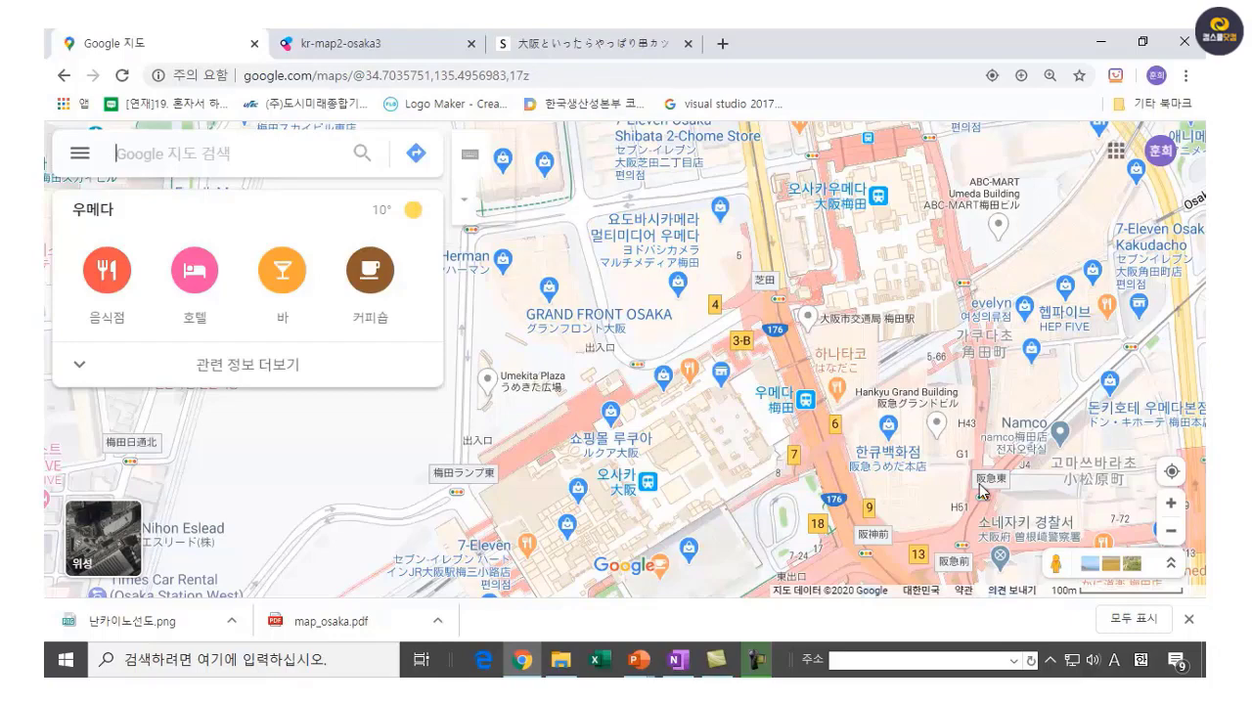
pyautogui.press('super+shift+s')
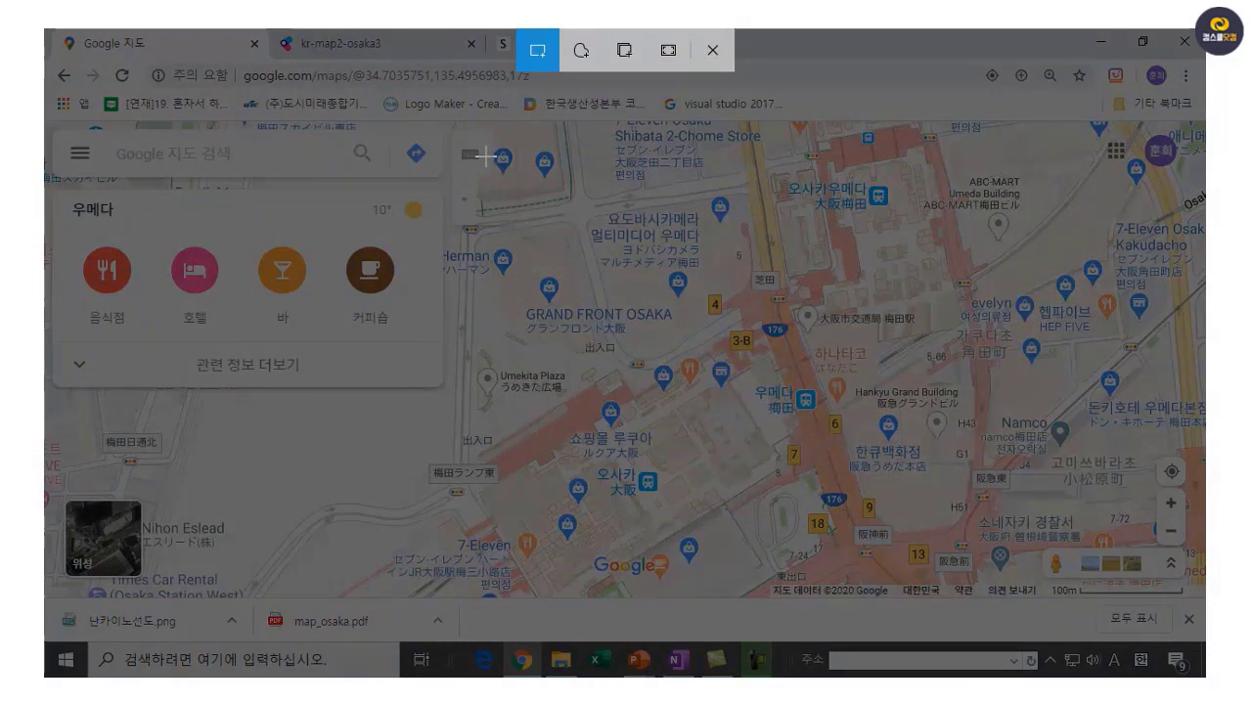
# Capture the Umeda map region and paste it as a picture below the restaurant info.
pyautogui.moveTo(492, 156); pyautogui.dragTo(1185, 577)
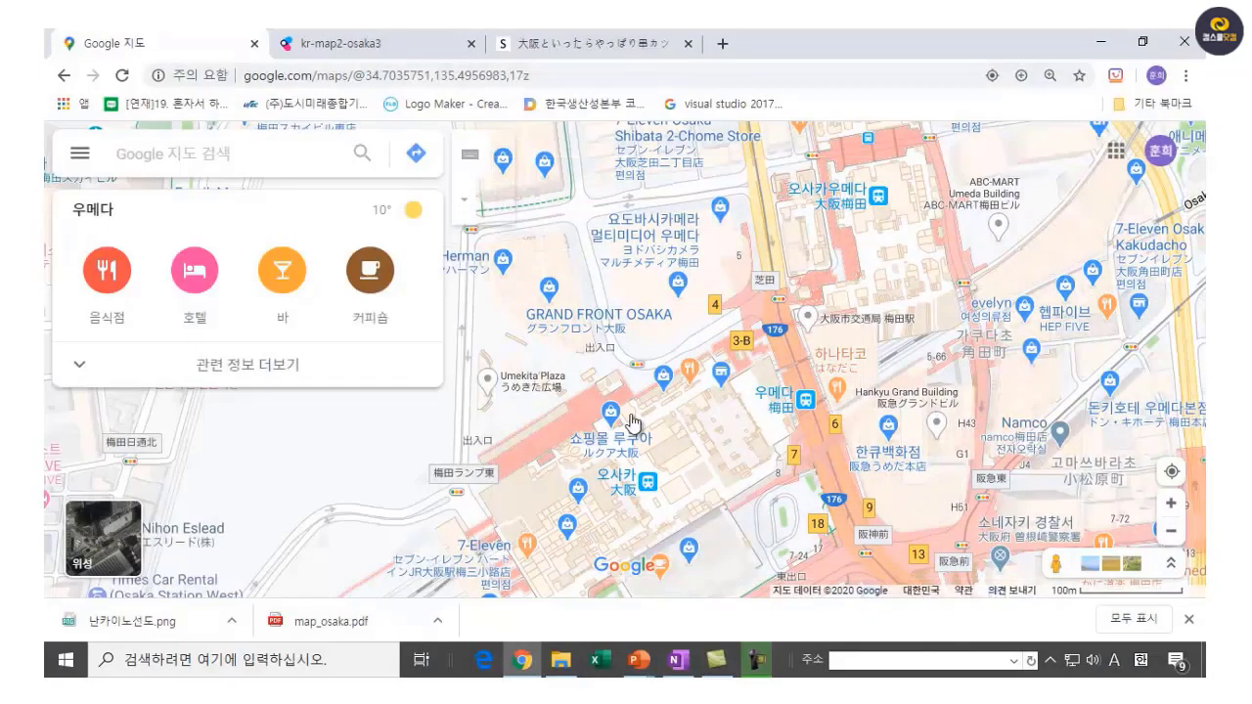
pyautogui.click(676, 660)
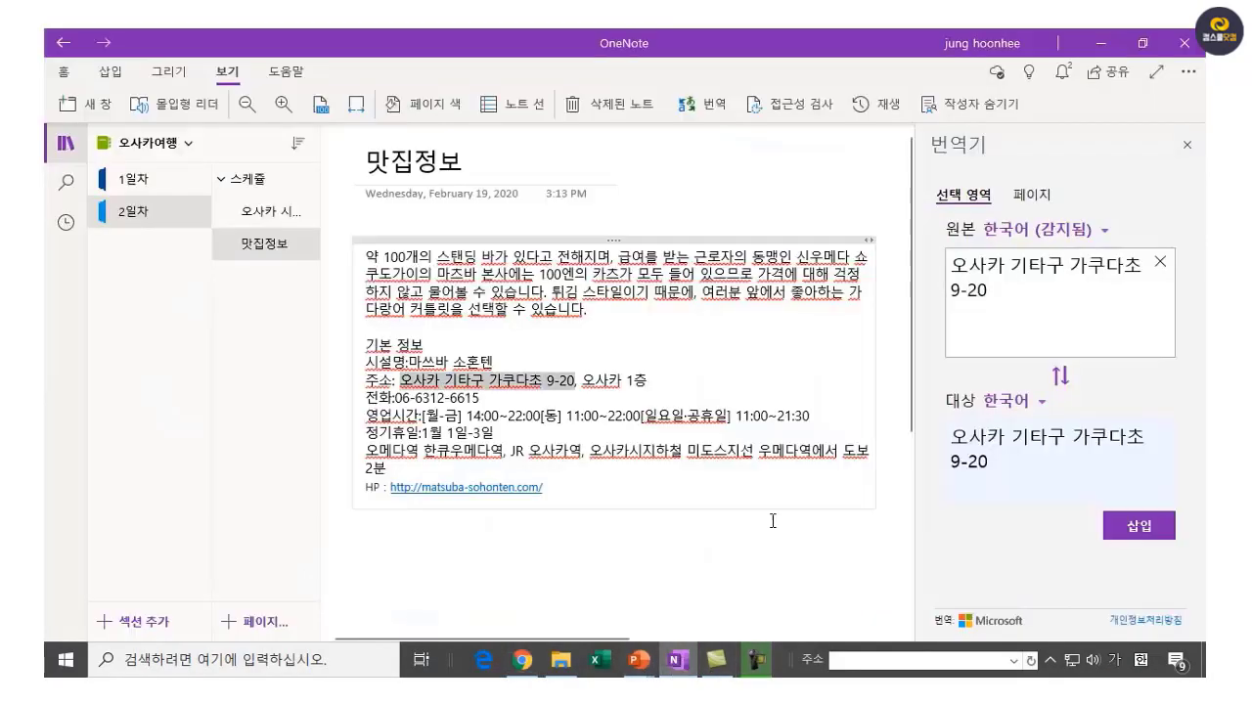
pyautogui.click(459, 566)
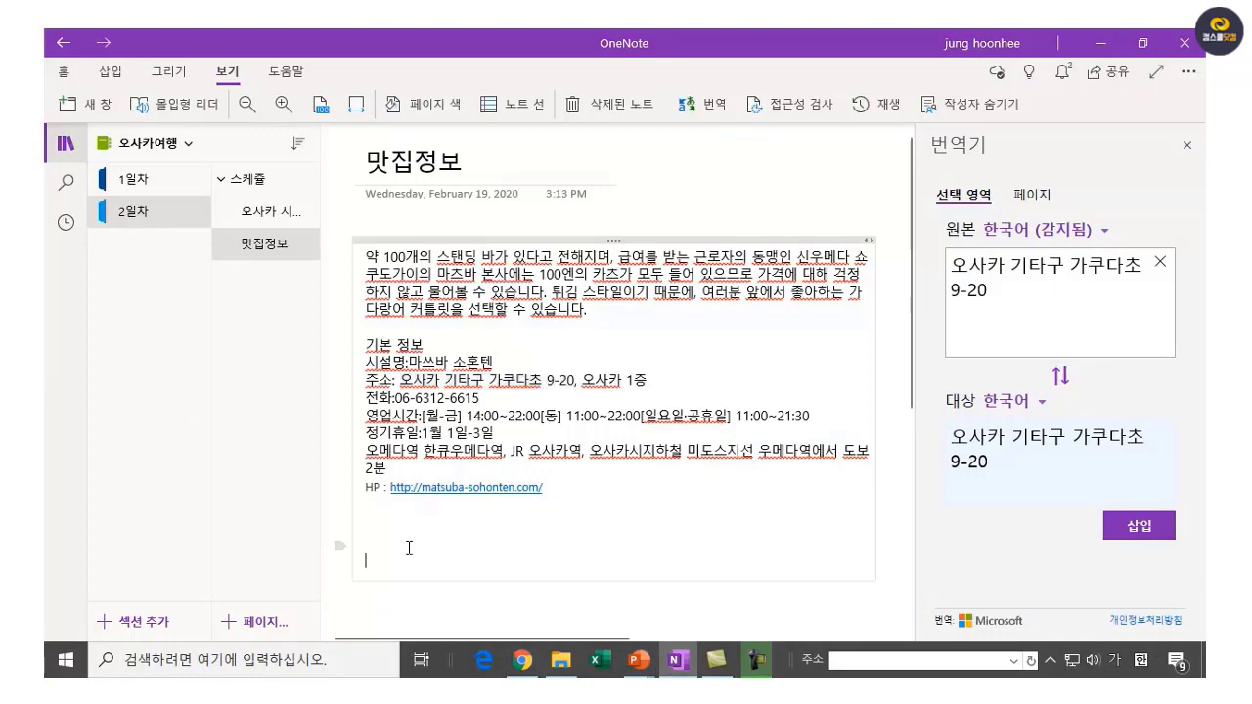
pyautogui.rightClick(409, 540)
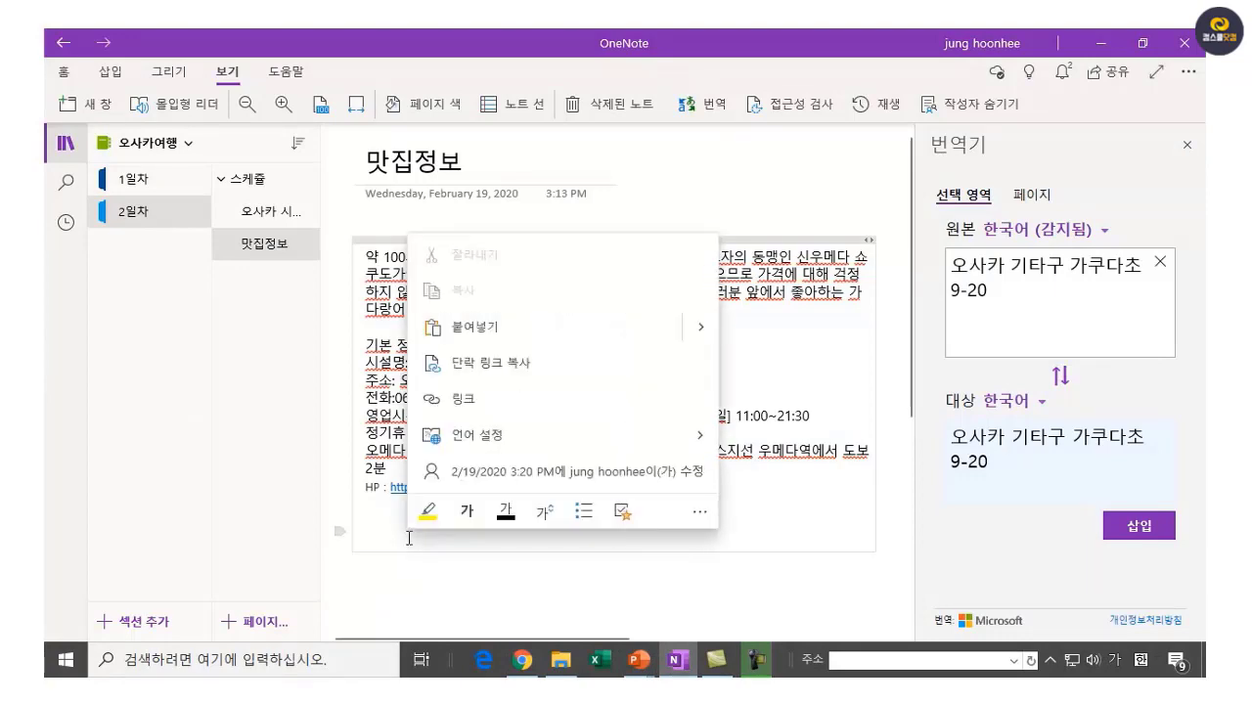
pyautogui.click(710, 331)
pyautogui.click(753, 474)
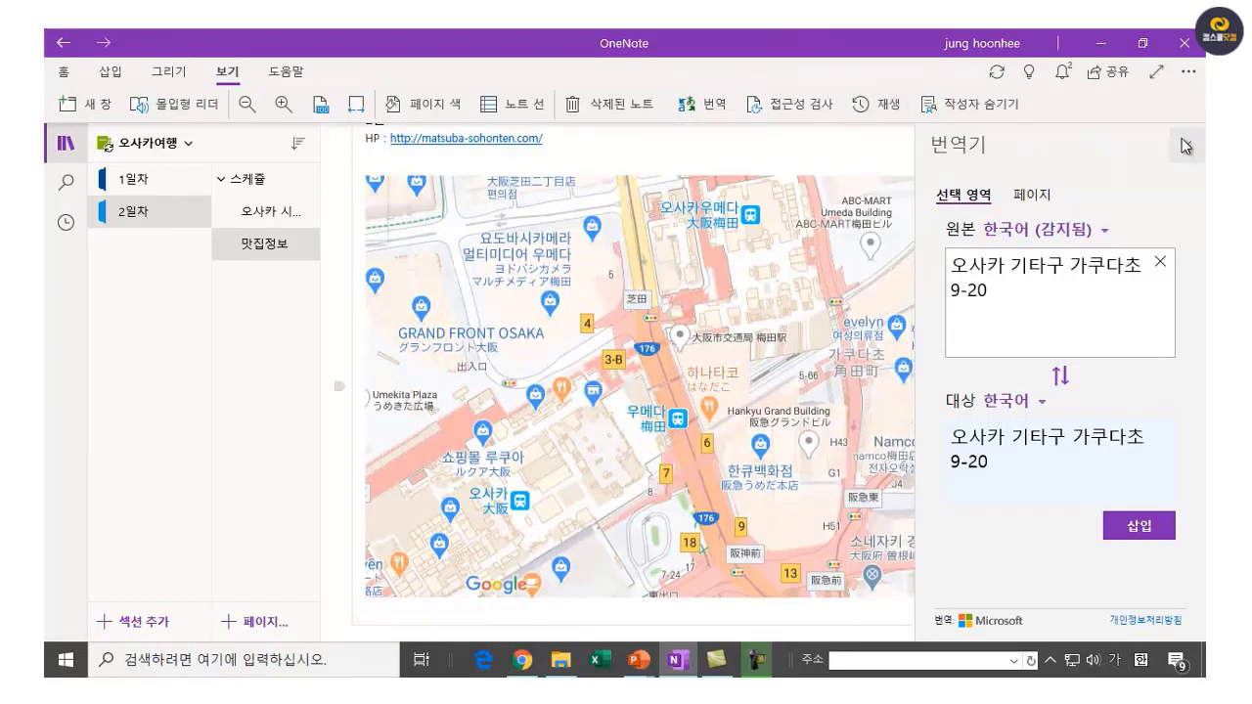
# Close the Translator pane, leaving the OneNote window maximized.
pyautogui.click(1151, 49)
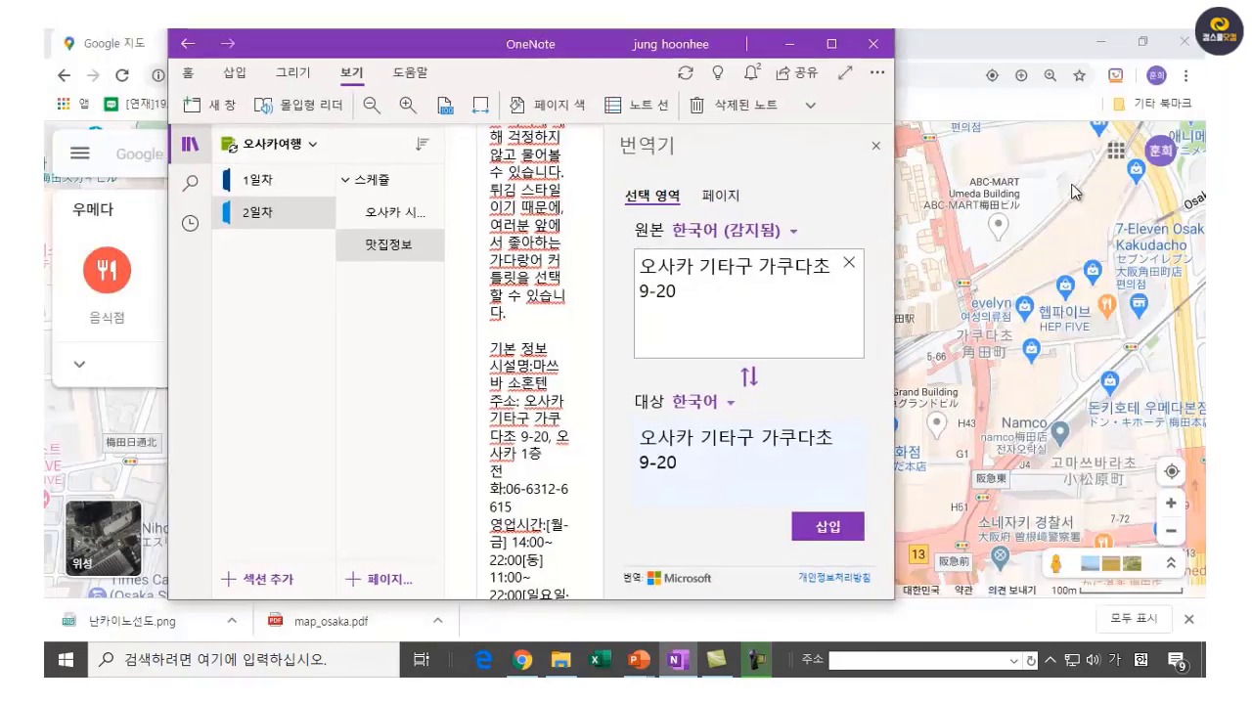
pyautogui.click(875, 148)
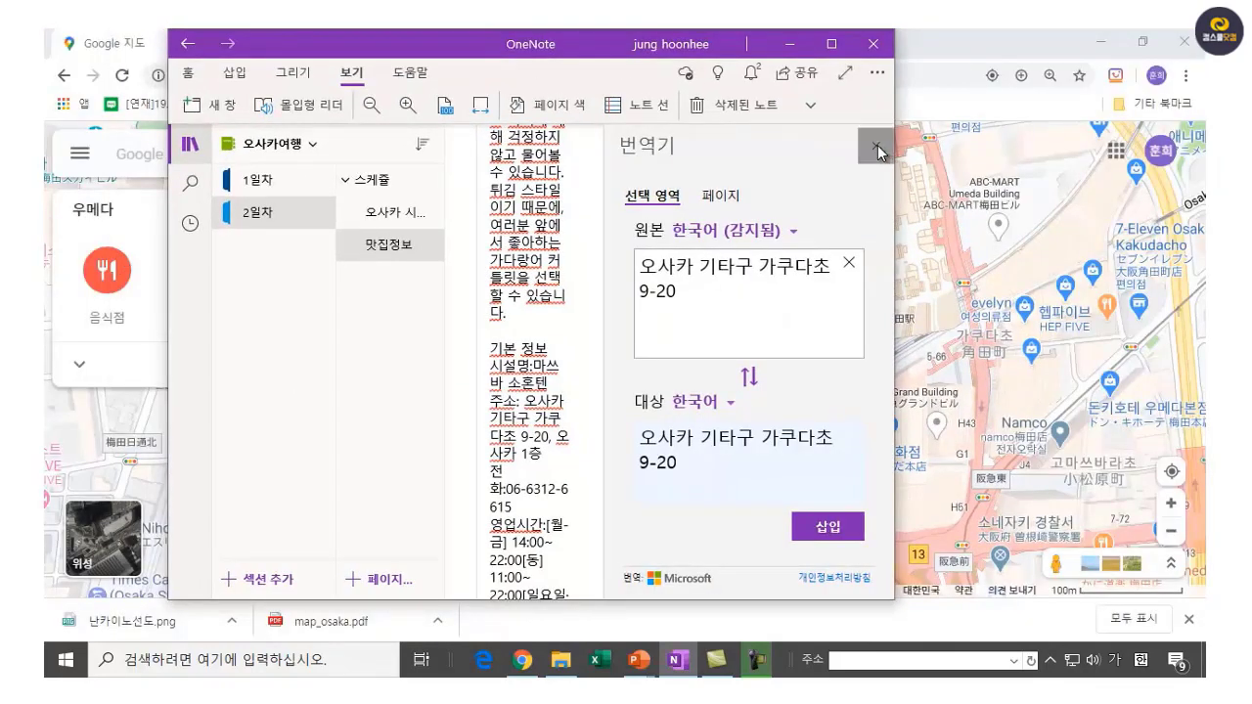
pyautogui.click(831, 45)
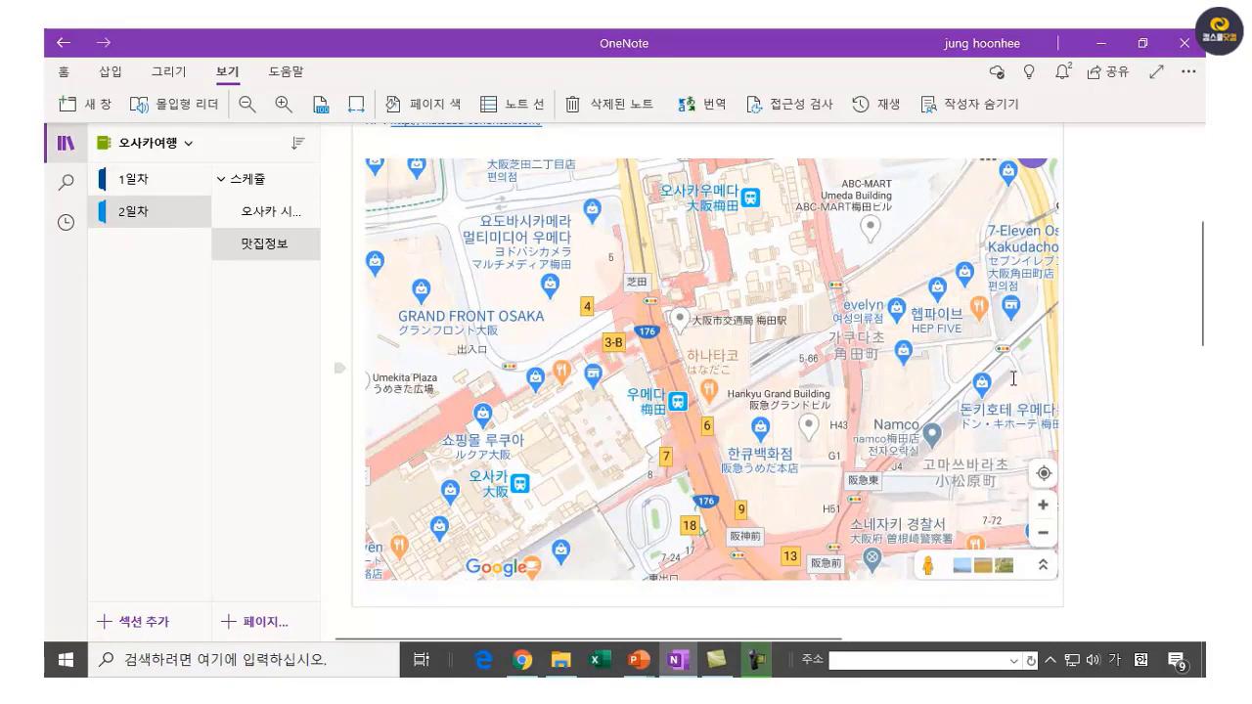
# Select the pasted Umeda map and choose the pink highlighter from the Draw tools.
pyautogui.click(694, 372)
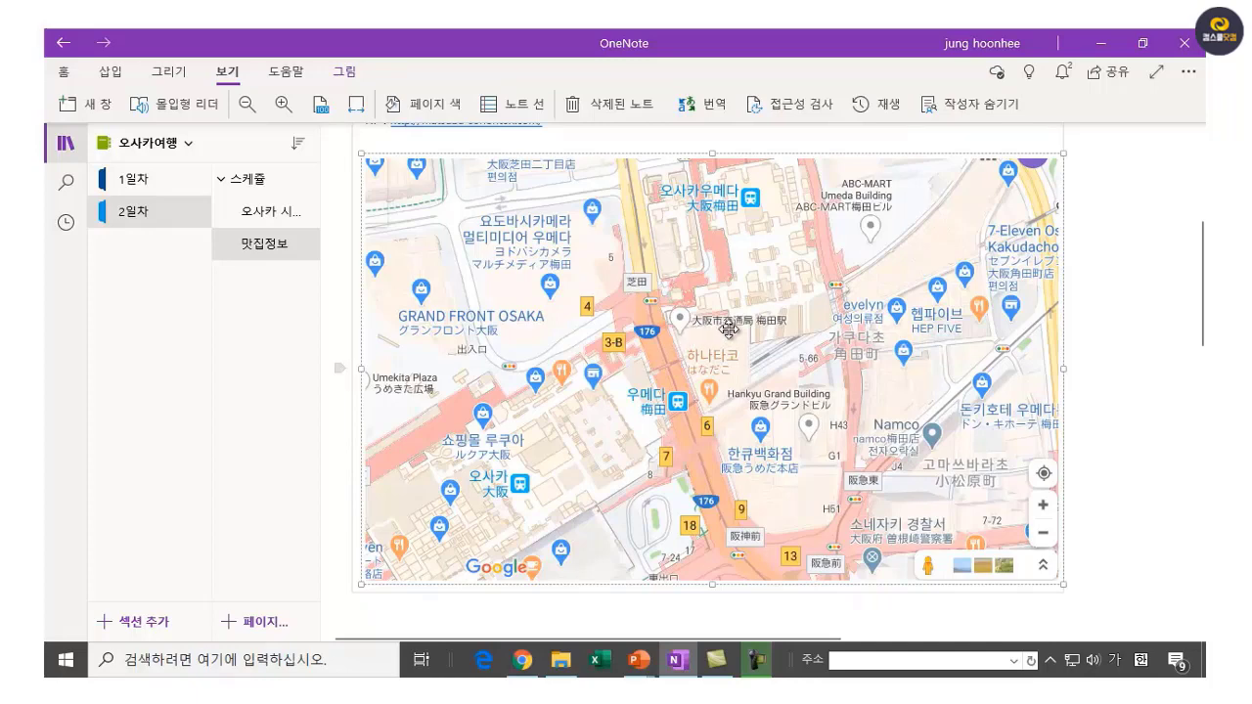
pyautogui.scroll(1, 1102, 334)
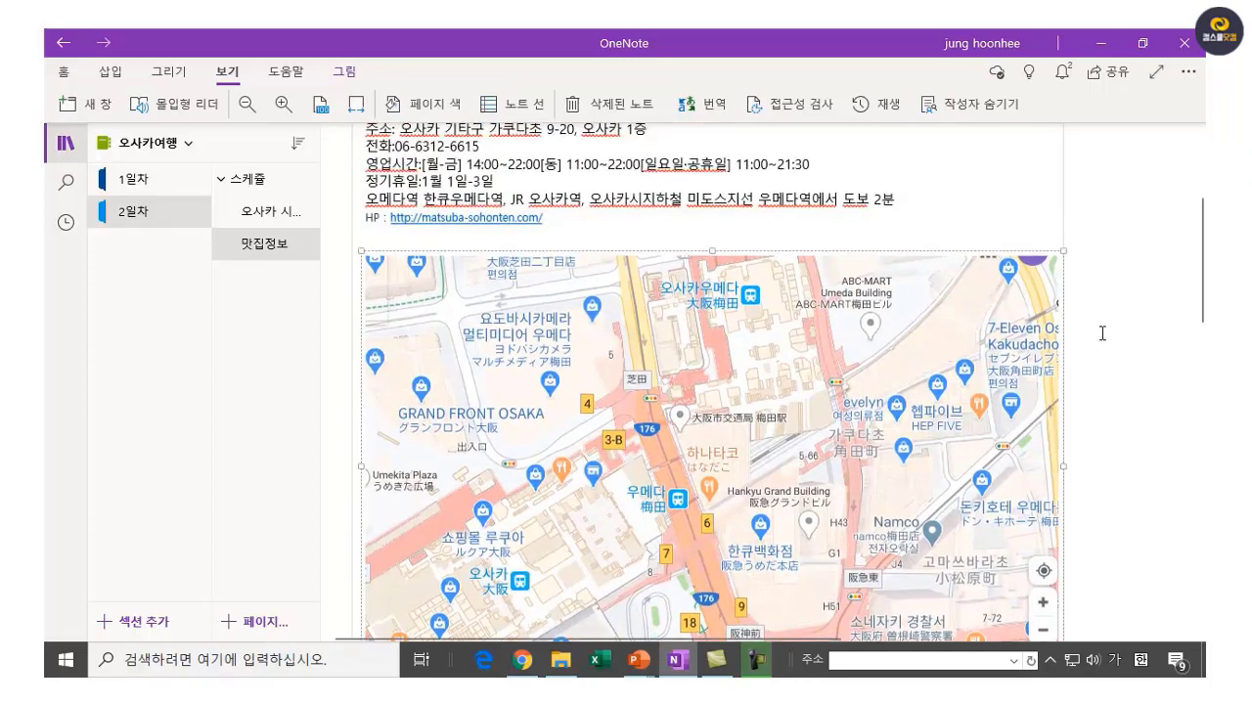
pyautogui.scroll(1, 1102, 333)
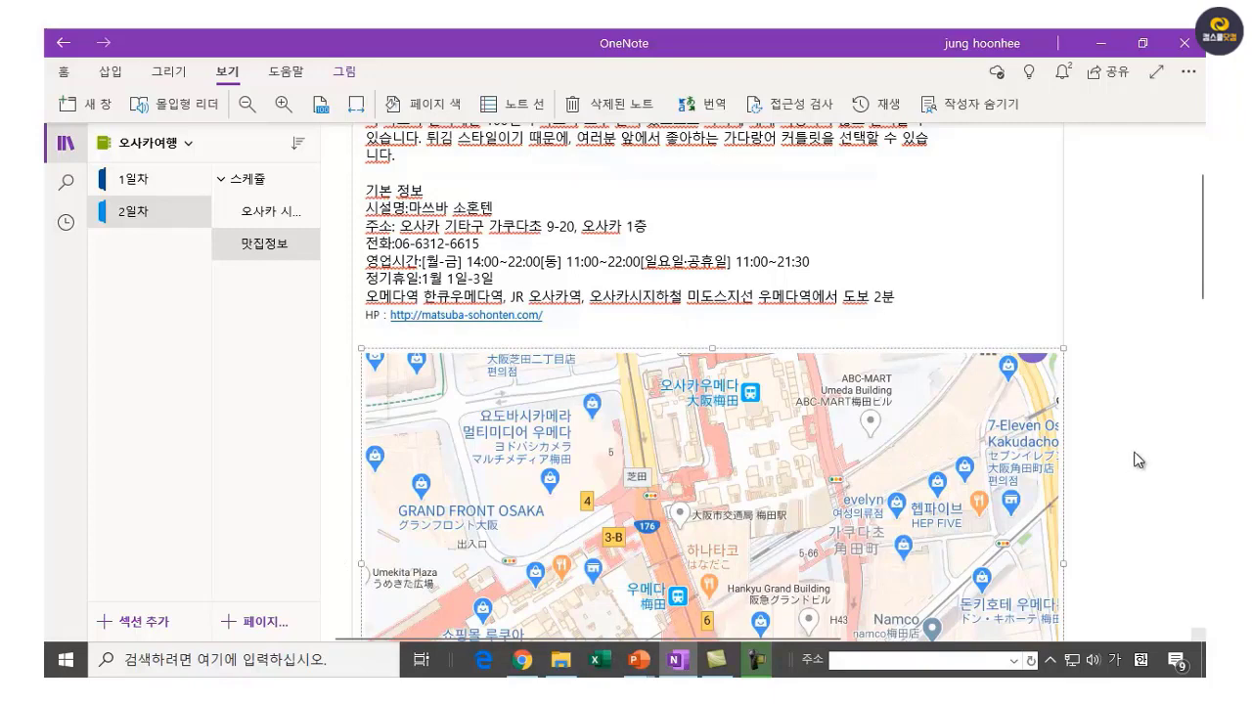
pyautogui.scroll(-3, 1134, 494)
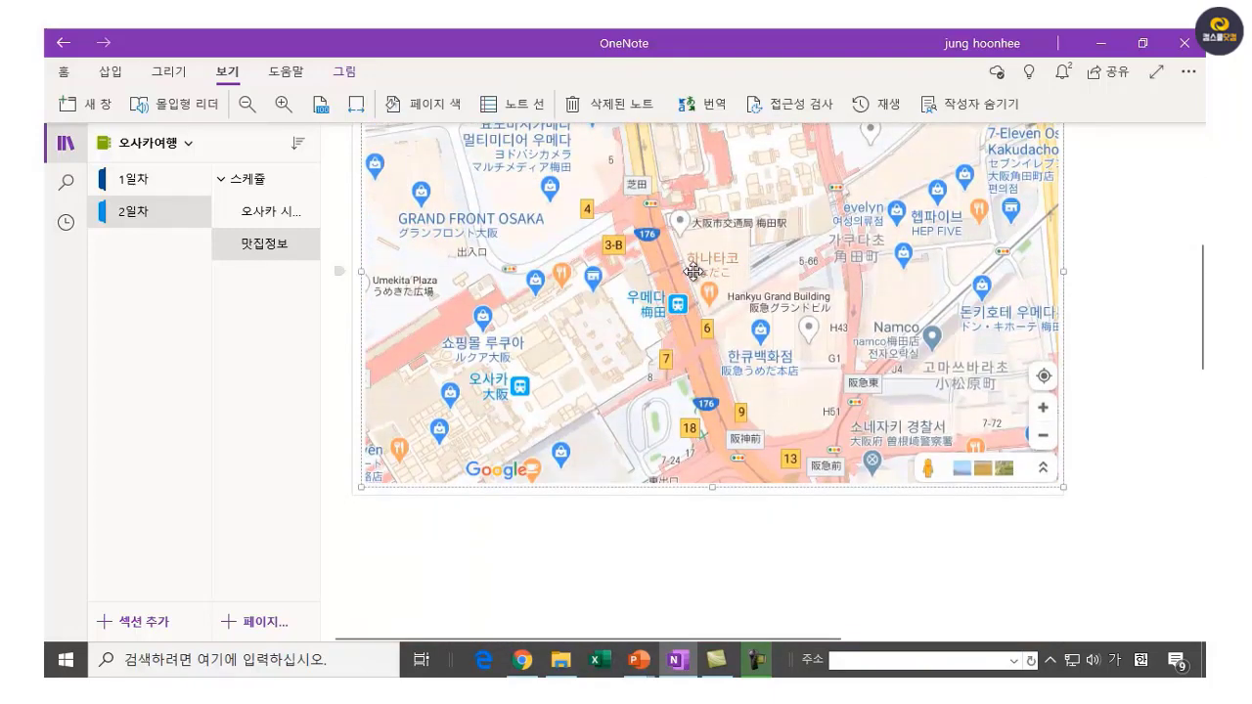
pyautogui.click(172, 74)
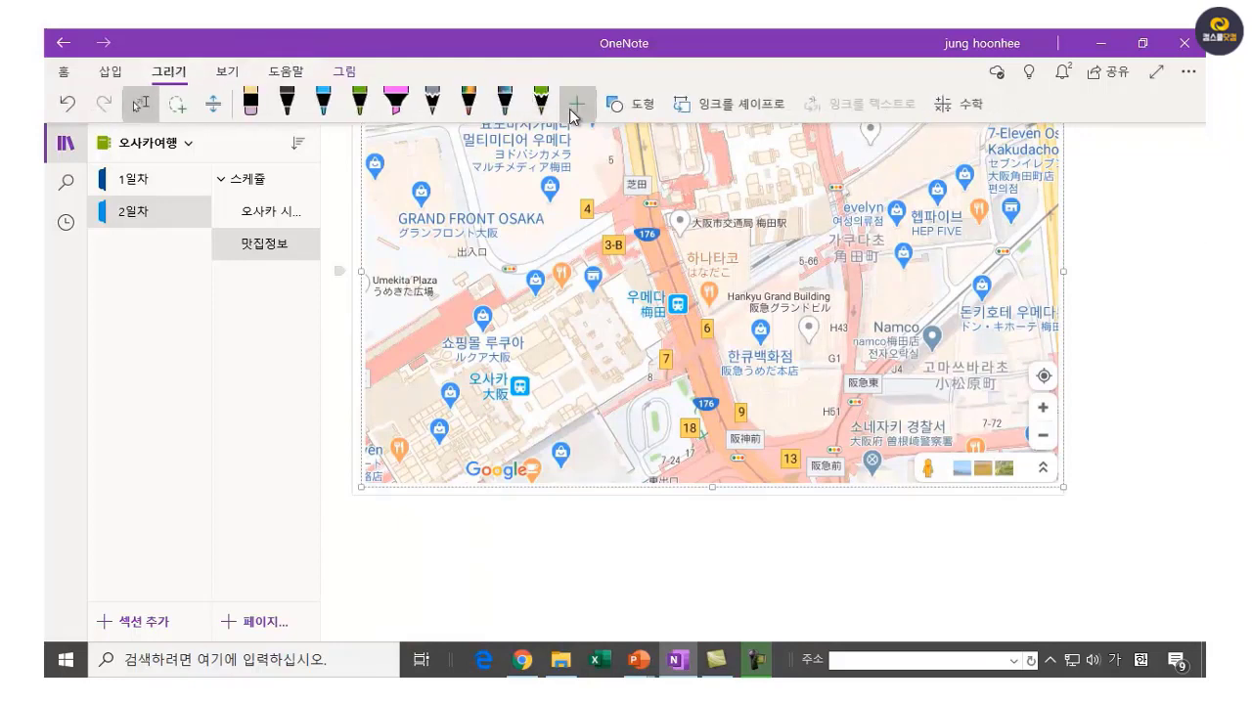
pyautogui.click(393, 106)
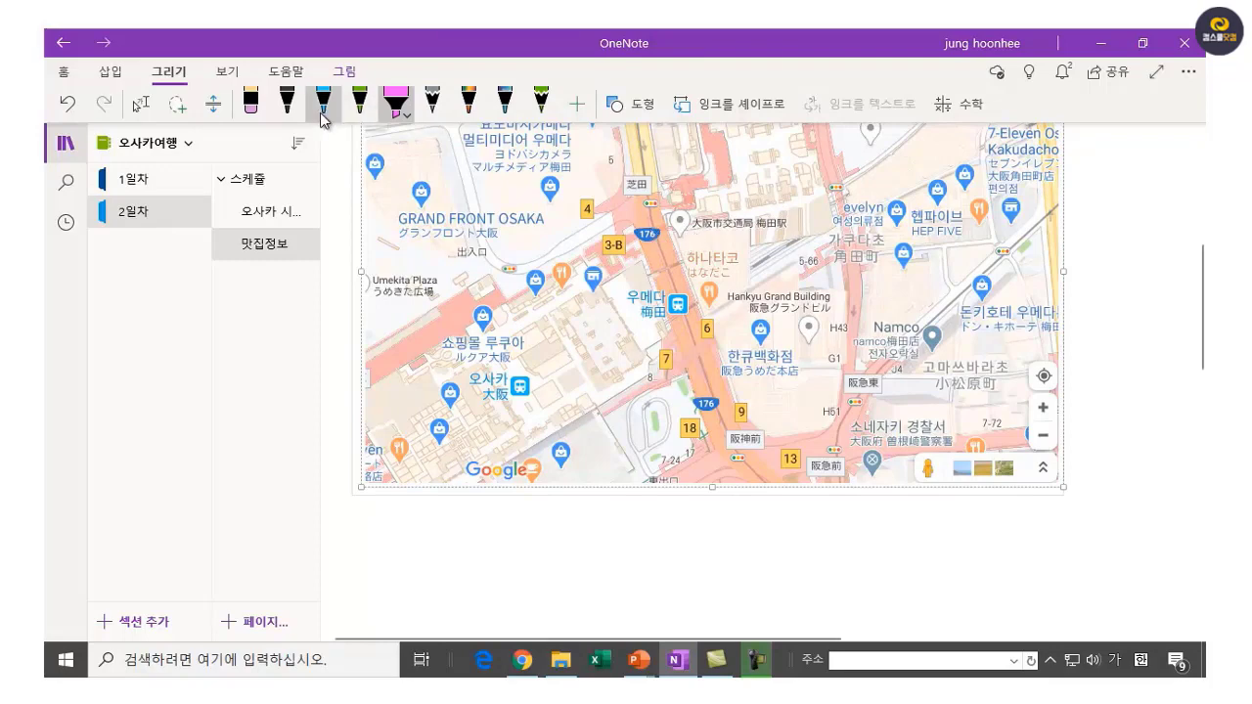
# Draw a green pen ellipse on the map and move it onto the grey station pin.
pyautogui.click(359, 102)
pyautogui.click(635, 105)
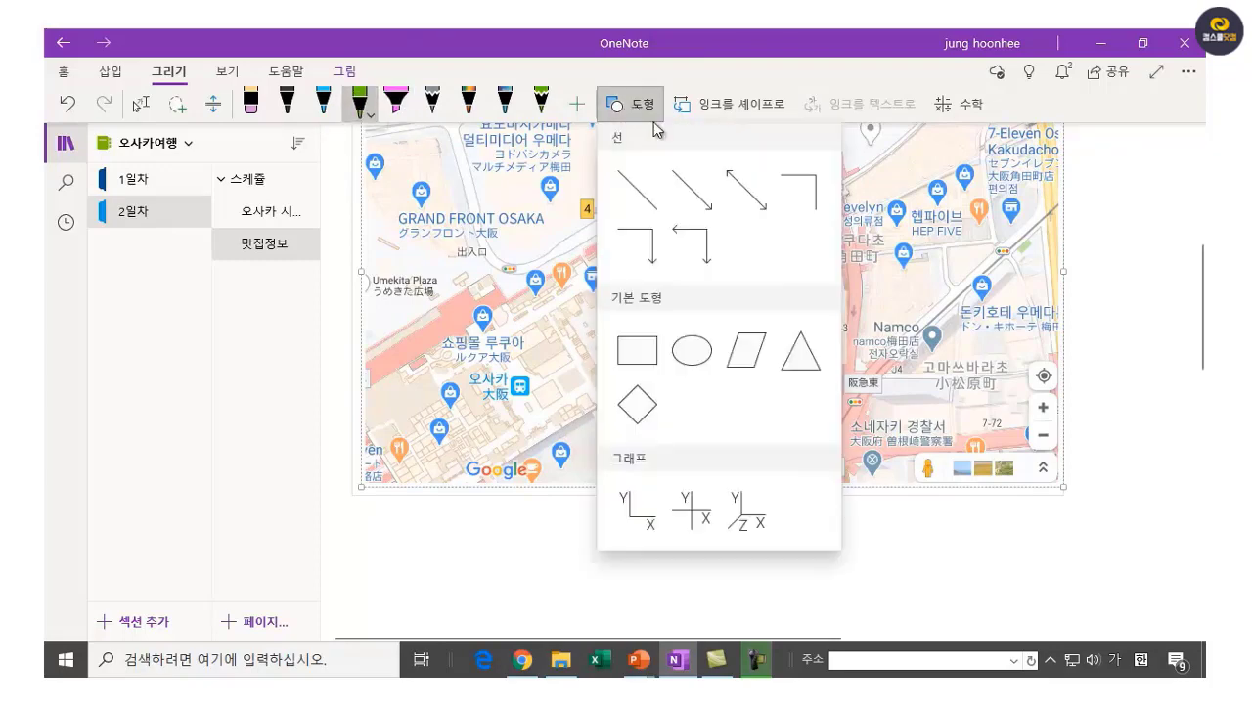
pyautogui.click(691, 349)
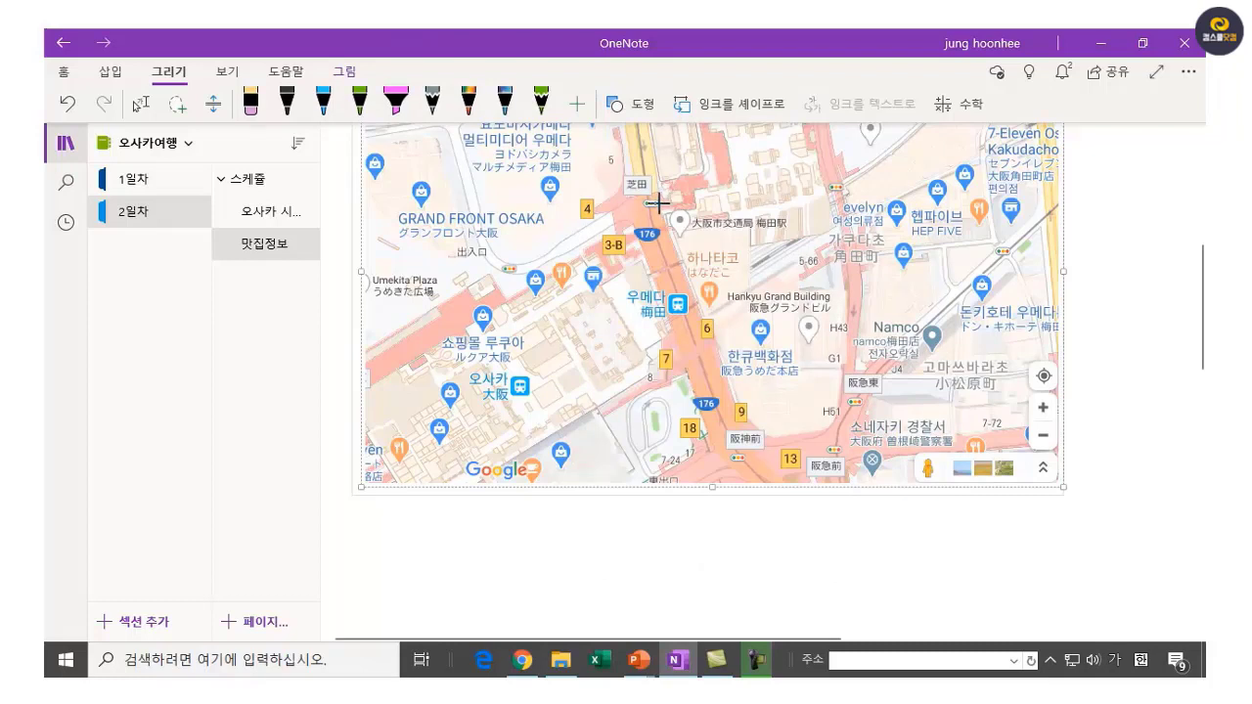
pyautogui.moveTo(657, 203); pyautogui.dragTo(718, 252)
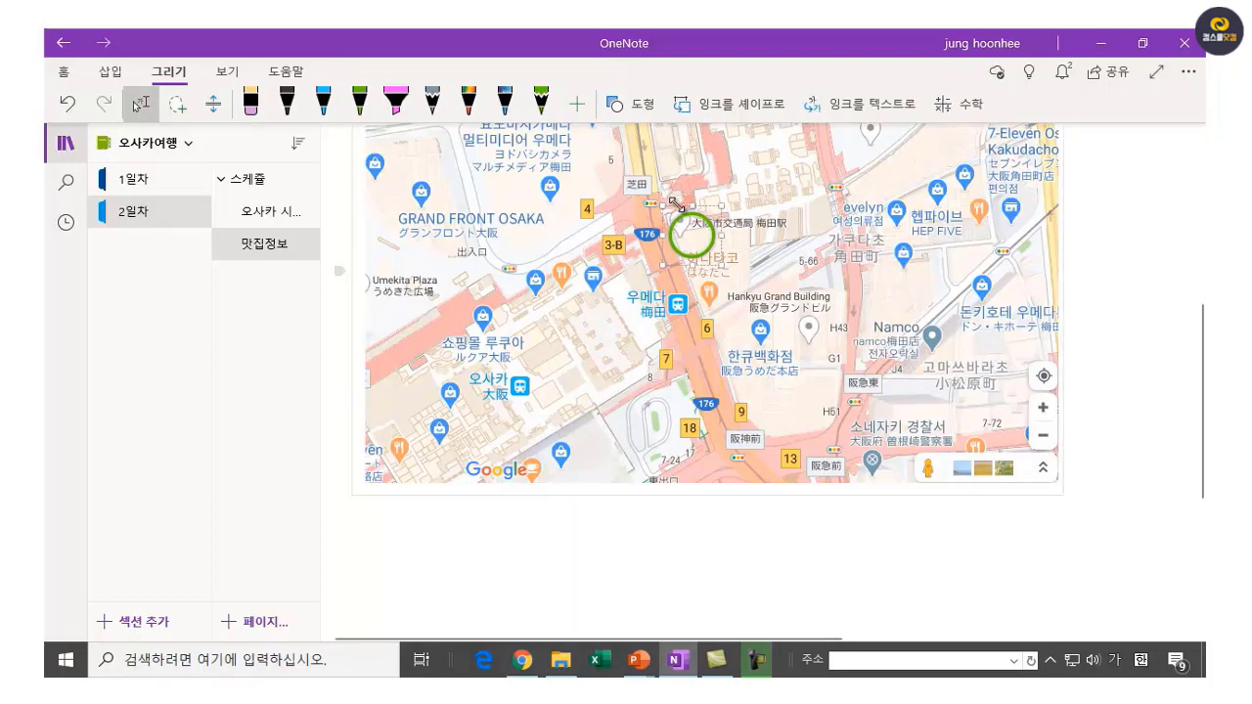
pyautogui.moveTo(678, 225); pyautogui.dragTo(670, 216)
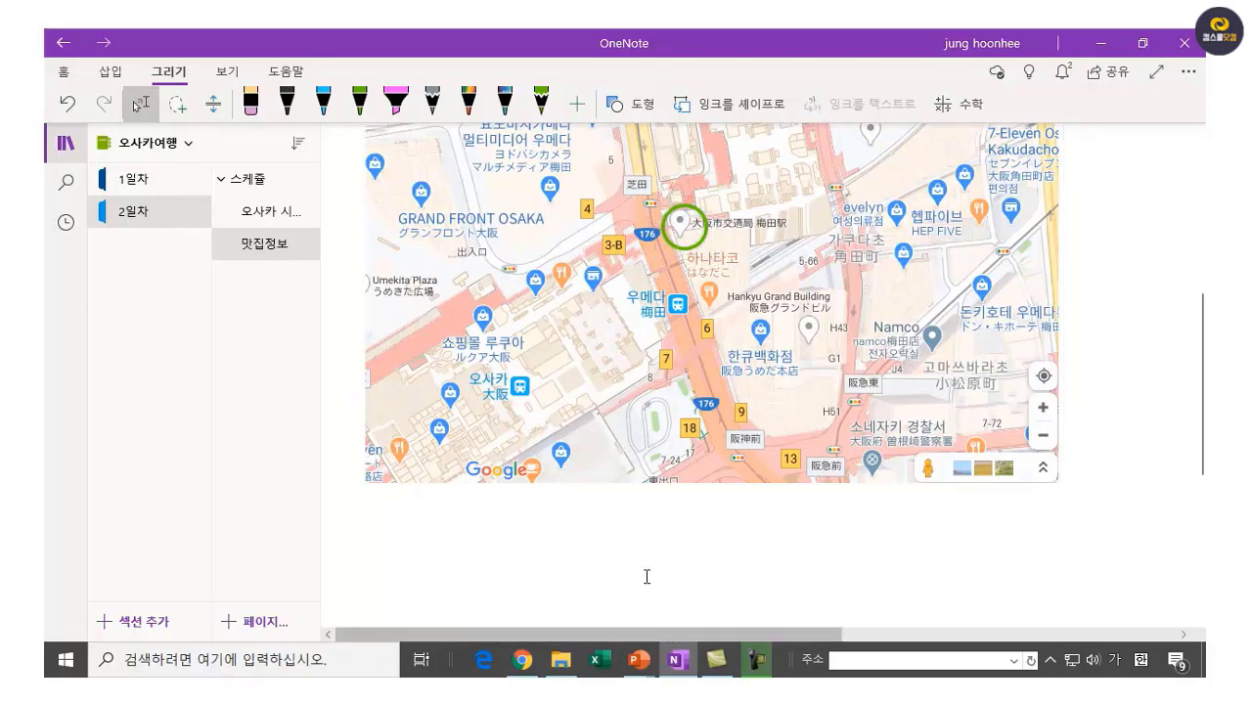
pyautogui.scroll(5, 1164, 367)
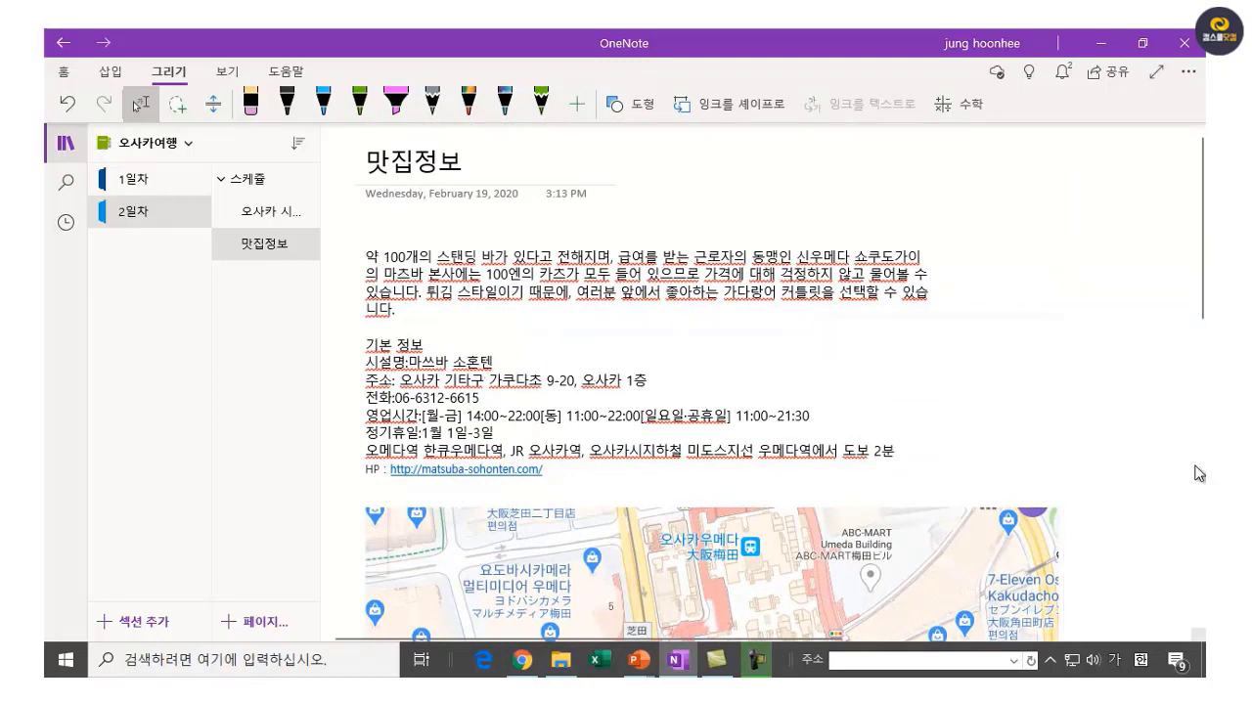
# Set the 맛집정보 page color to light pink and bring up the Rule Lines options.
pyautogui.click(1114, 373)
pyautogui.click(227, 74)
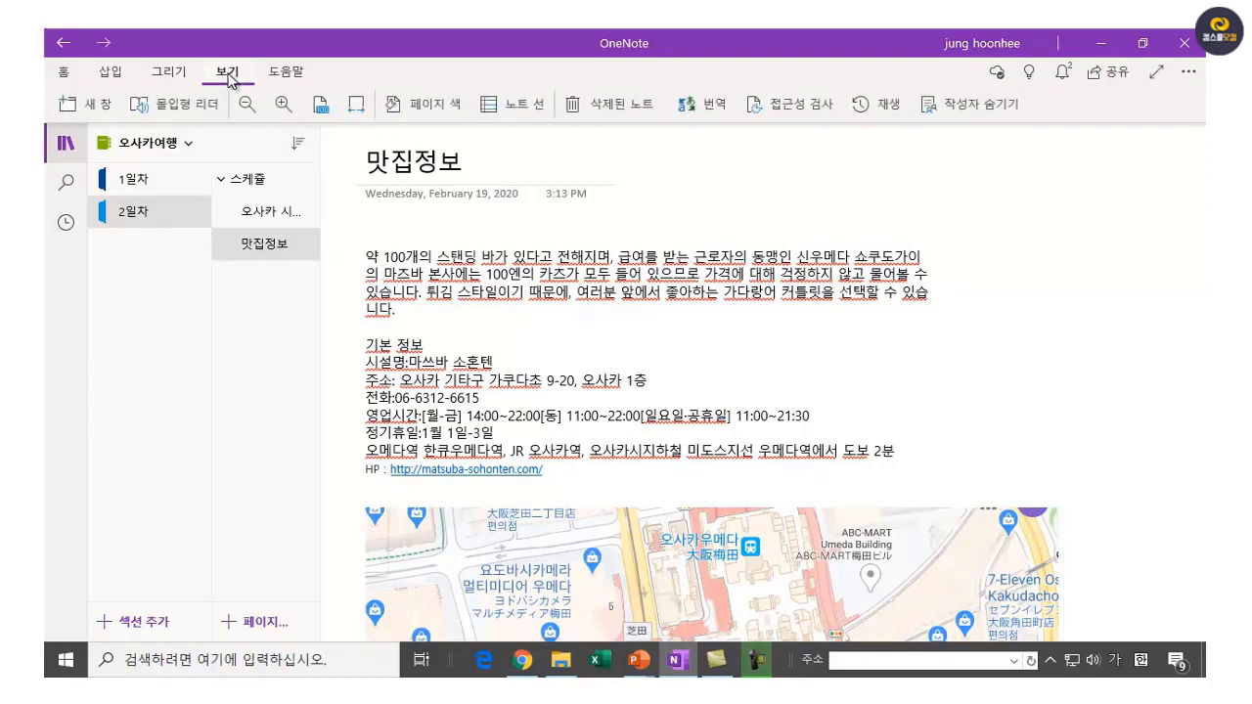
pyautogui.click(439, 110)
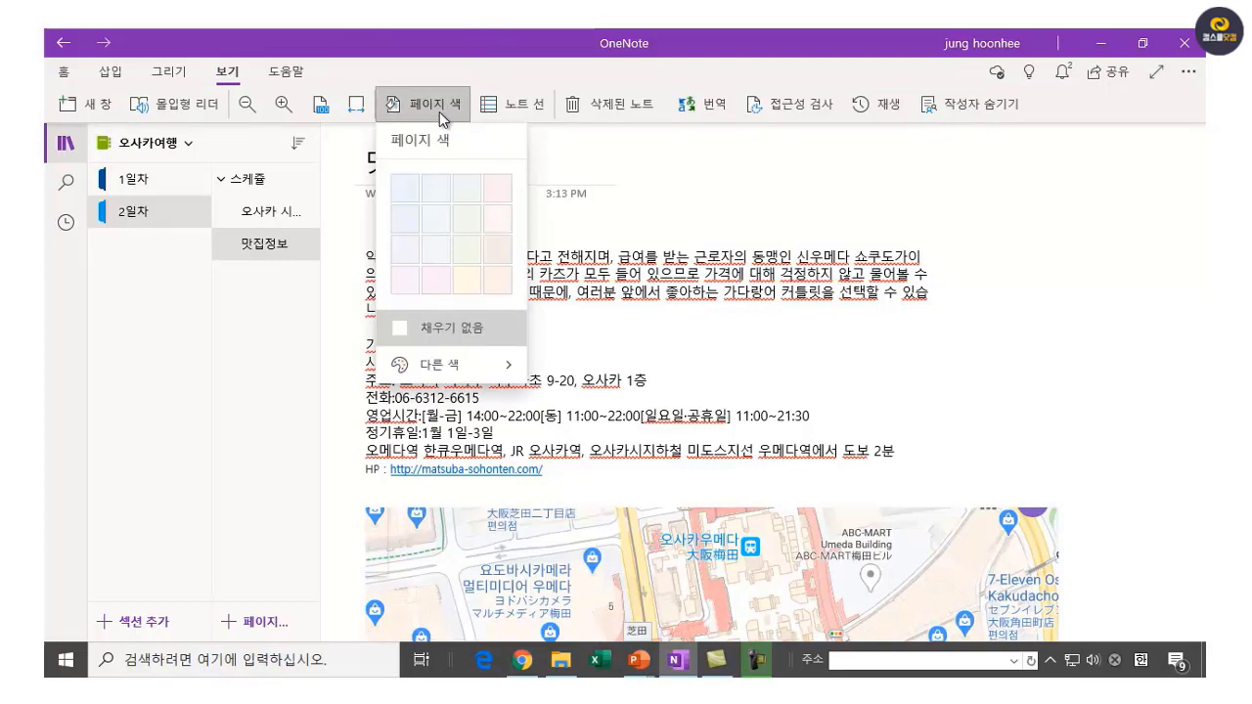
pyautogui.click(500, 219)
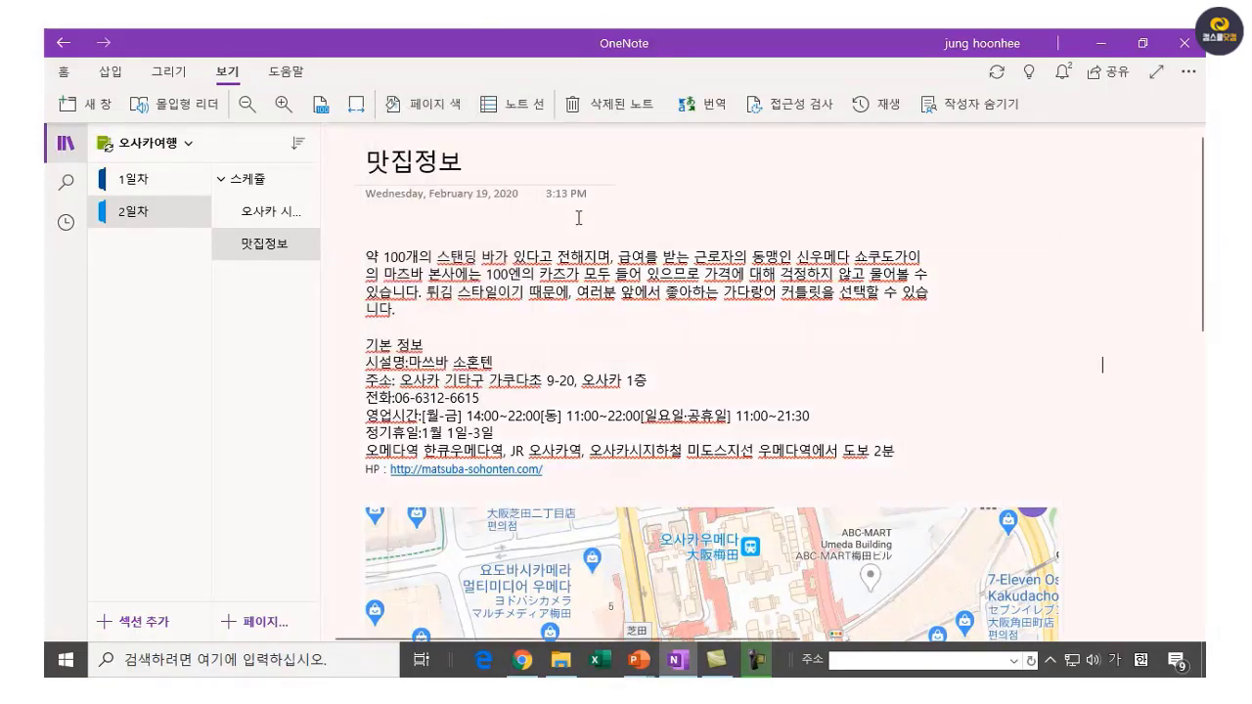
pyautogui.click(426, 105)
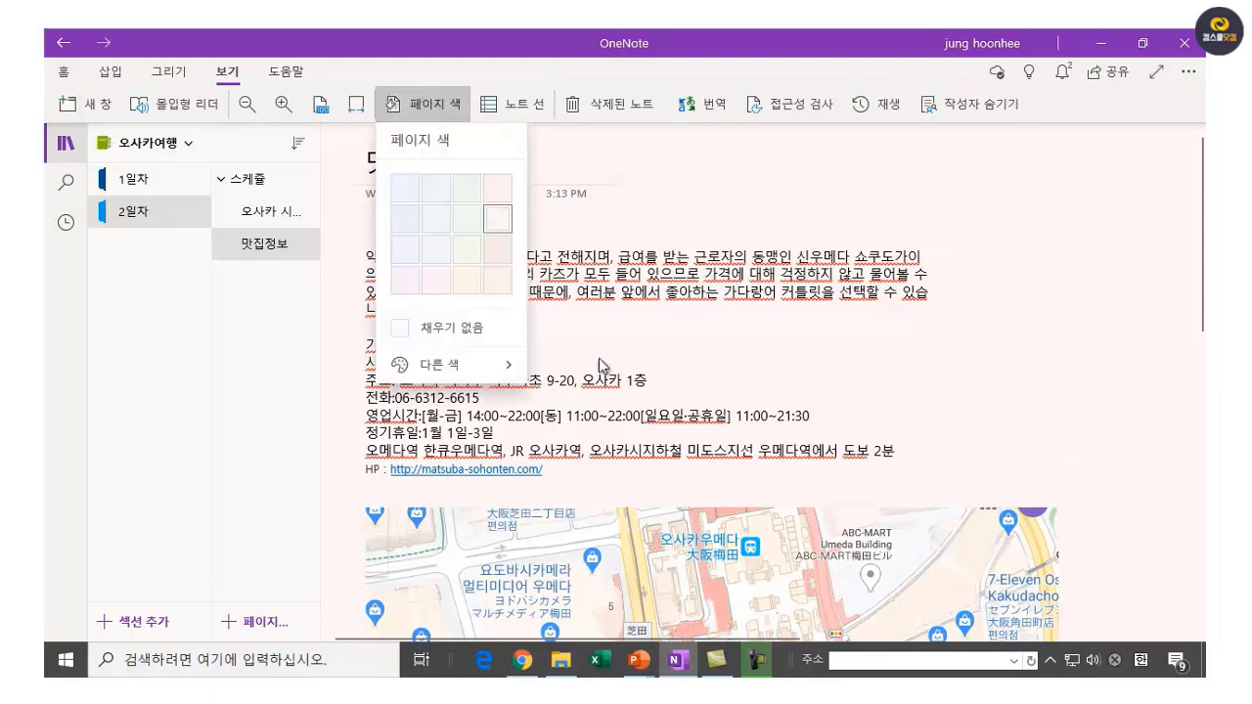
pyautogui.click(442, 272)
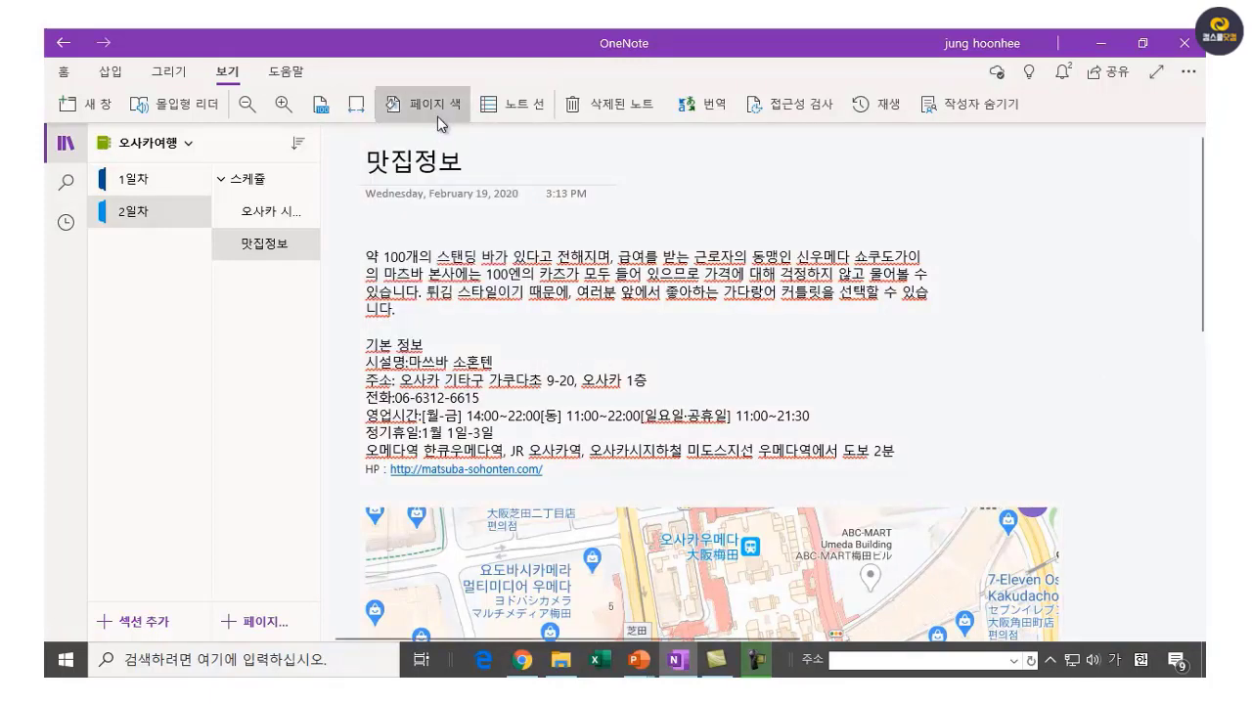
pyautogui.click(457, 101)
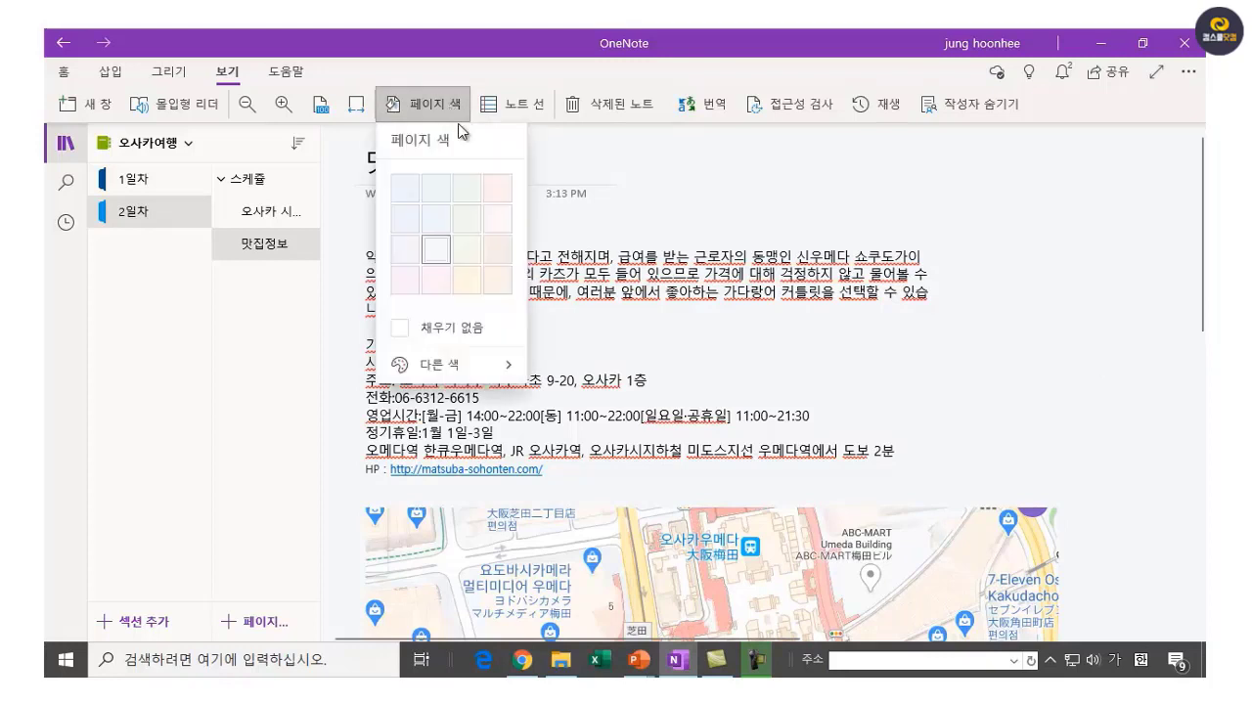
pyautogui.click(492, 250)
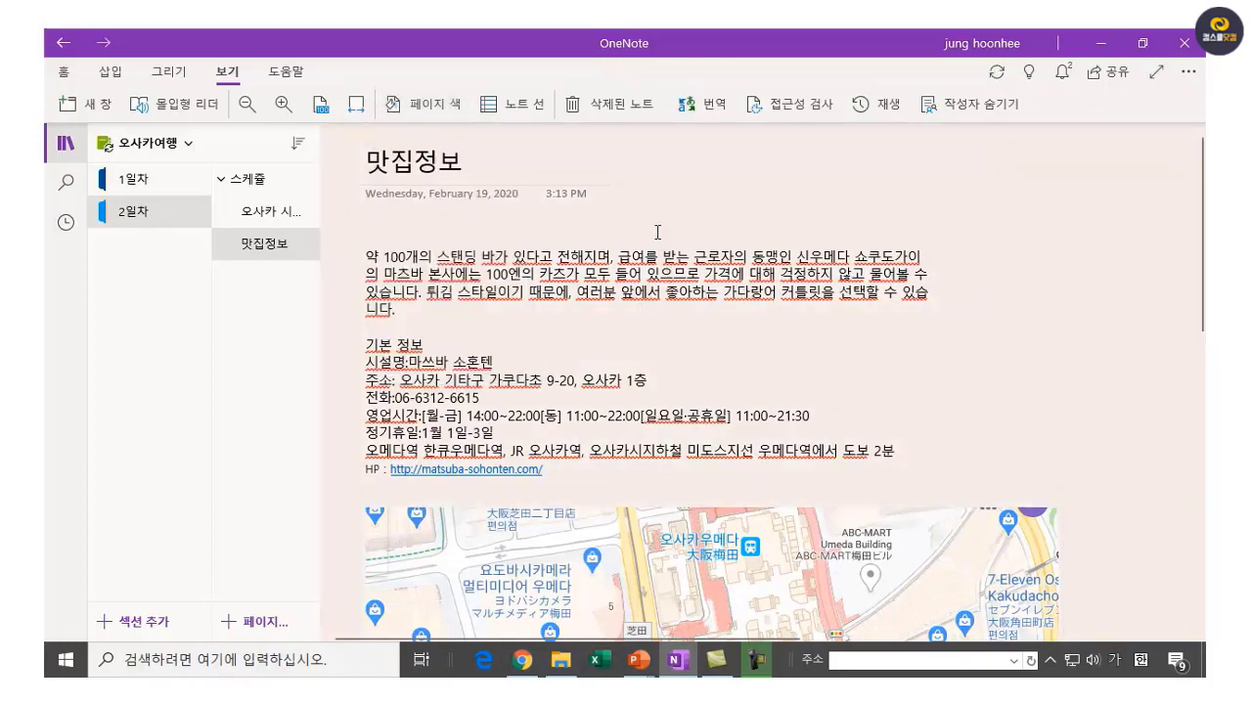
pyautogui.click(513, 113)
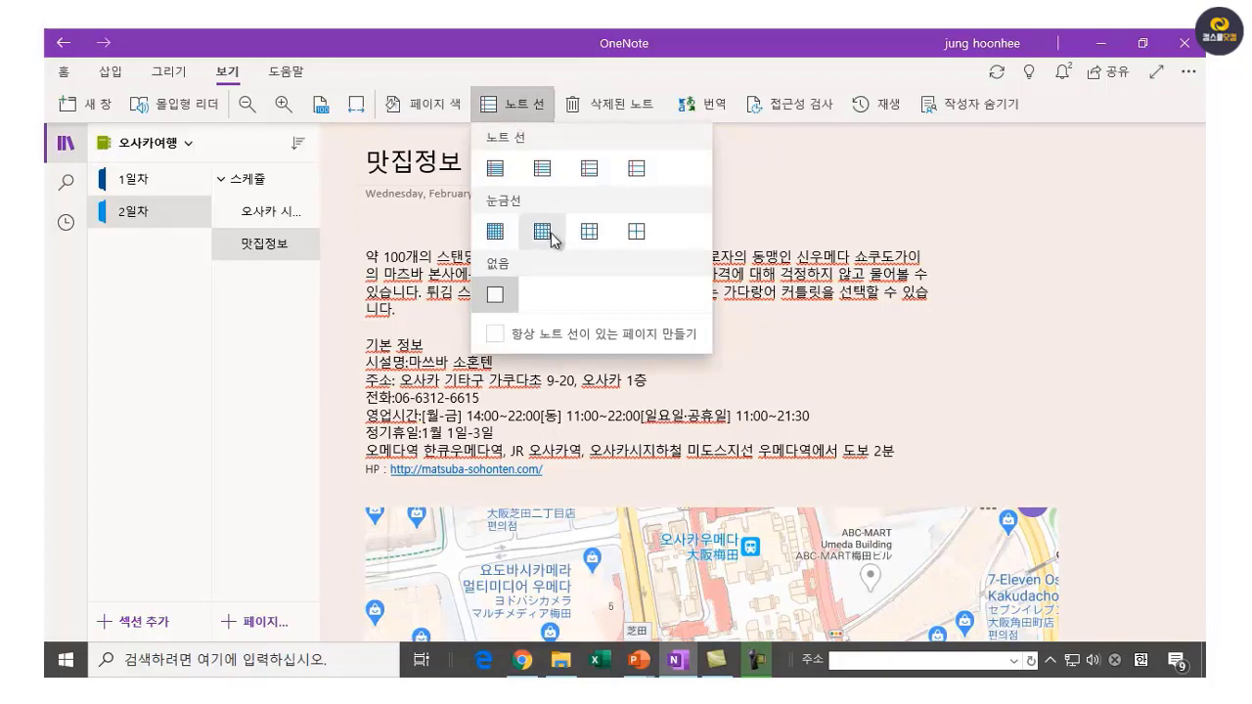
# Apply ruled lines with a red margin line and scroll through the page to check them.
pyautogui.click(637, 169)
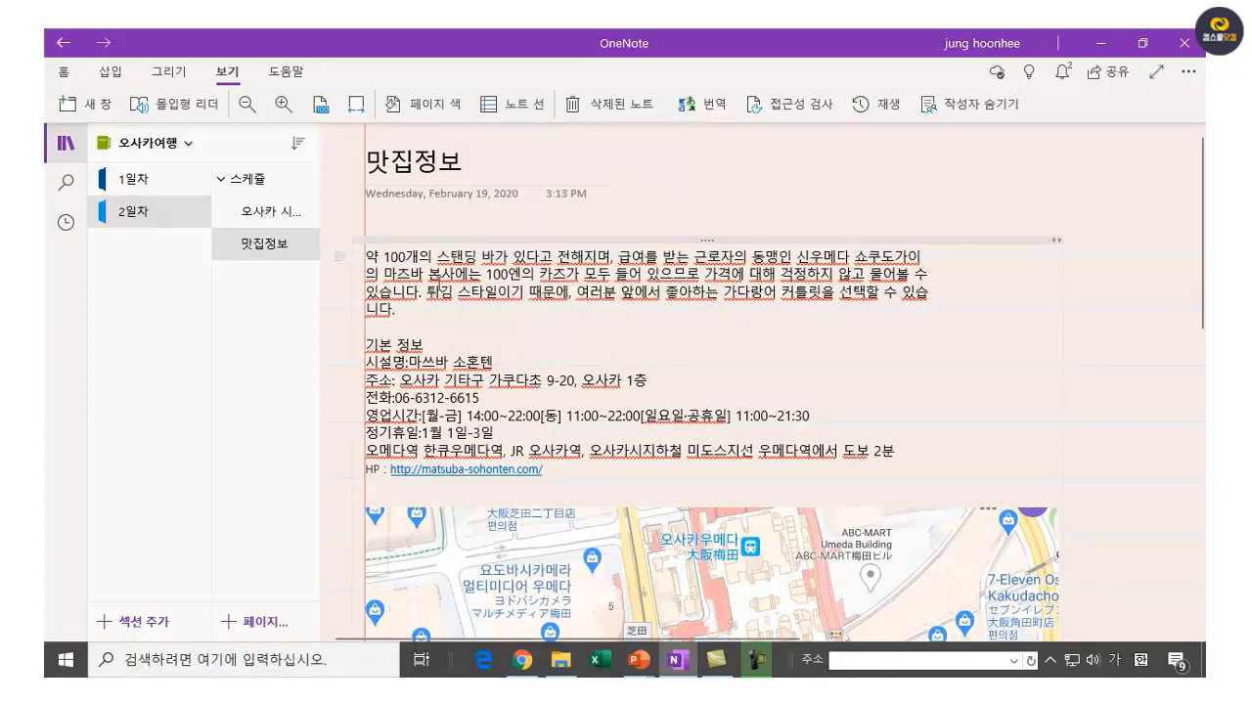
pyautogui.scroll(-10, 504, 560)
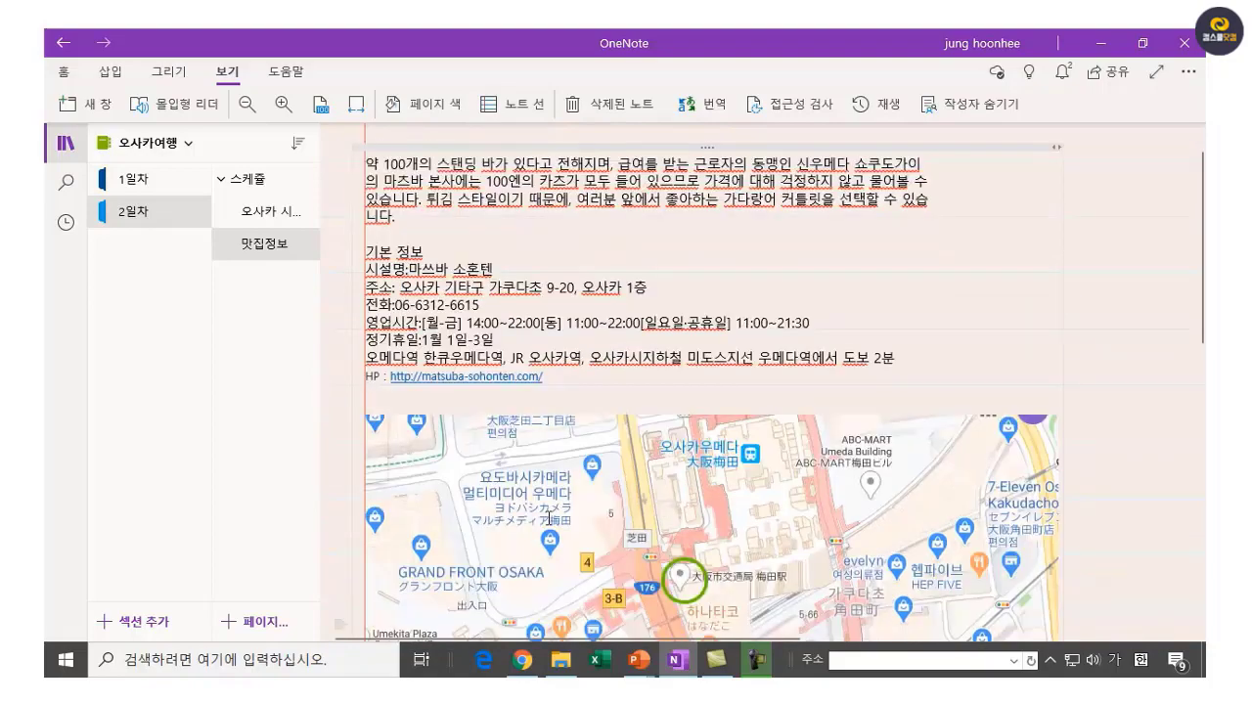
pyautogui.scroll(5, 617, 528)
pyautogui.scroll(-3, 595, 517)
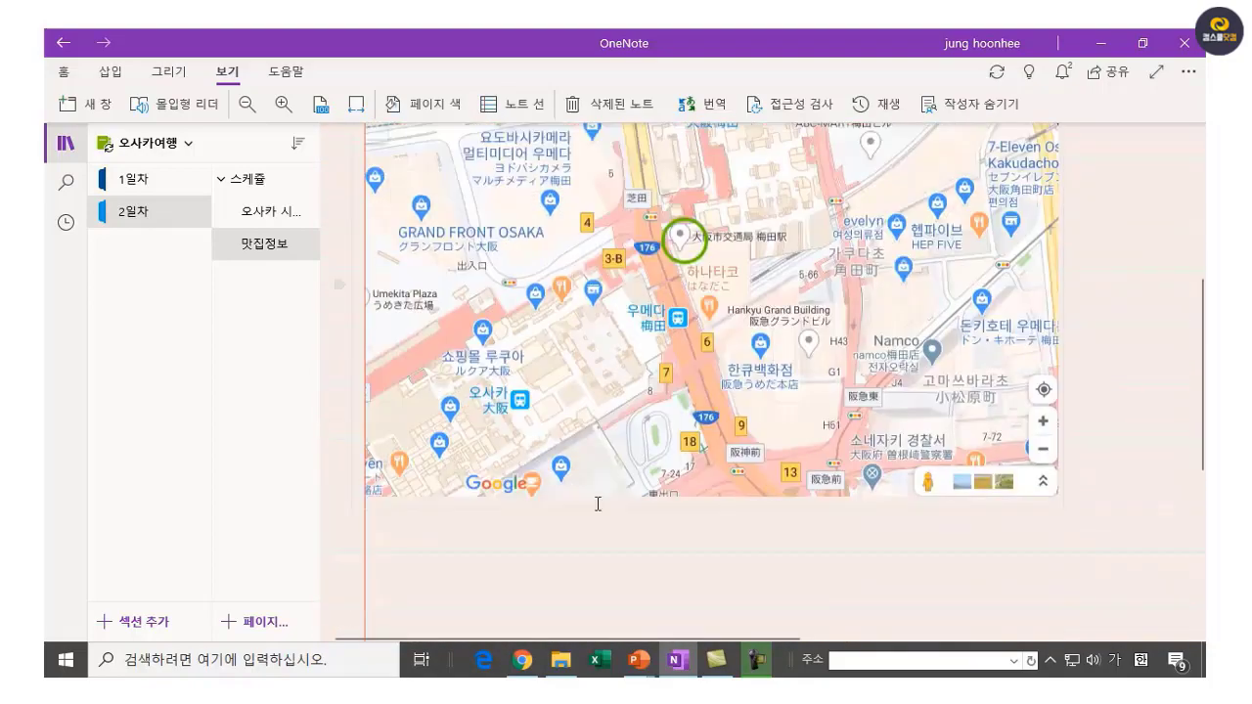
pyautogui.scroll(3, 595, 518)
pyautogui.scroll(3, 601, 502)
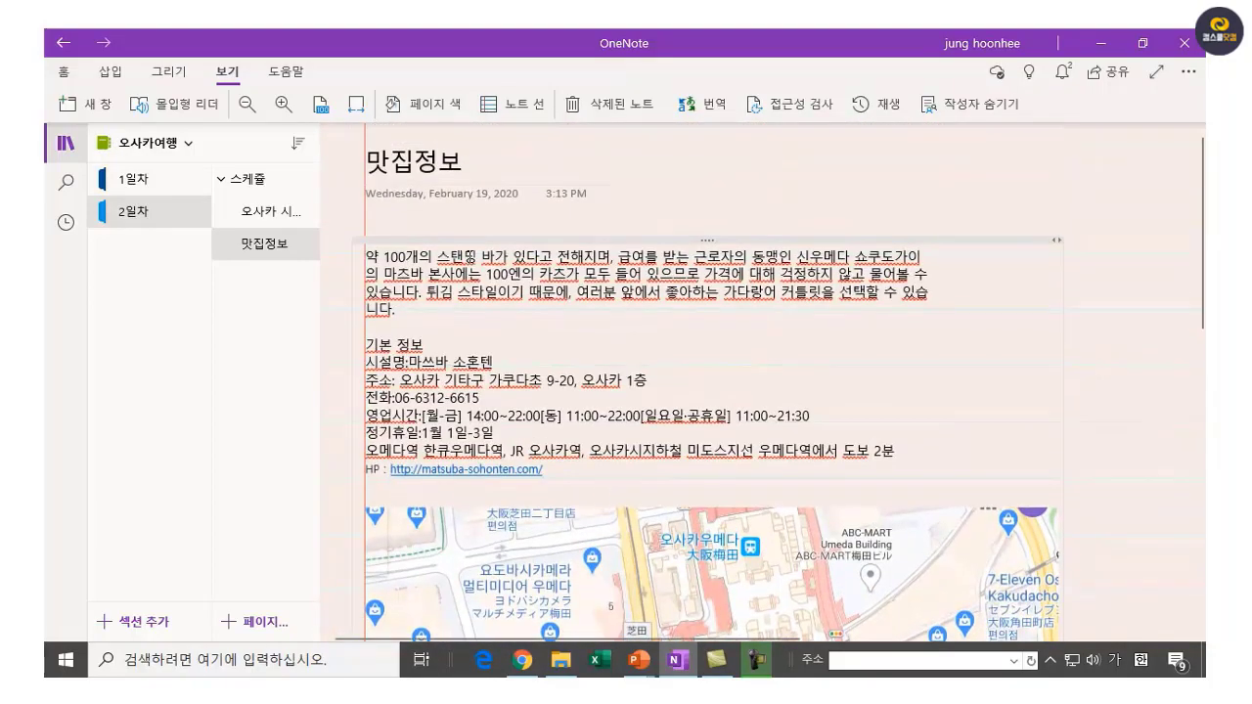
pyautogui.click(685, 168)
pyautogui.scroll(-5, 961, 391)
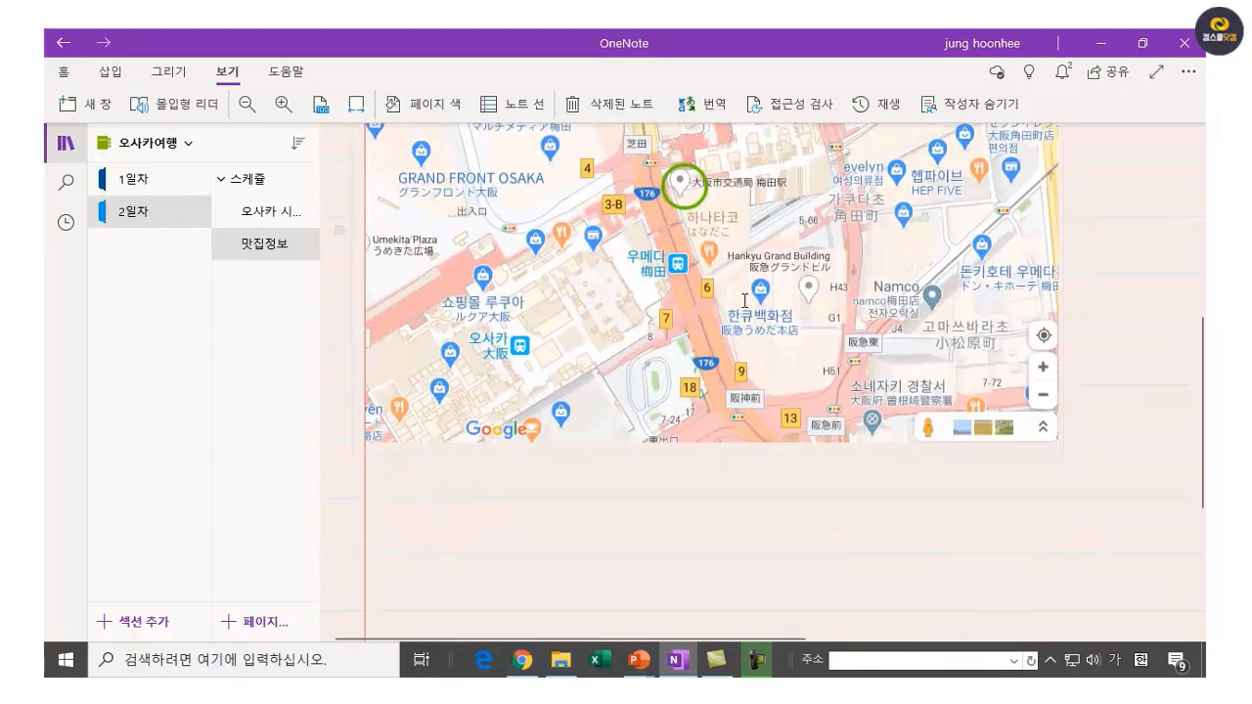
pyautogui.scroll(5, 657, 352)
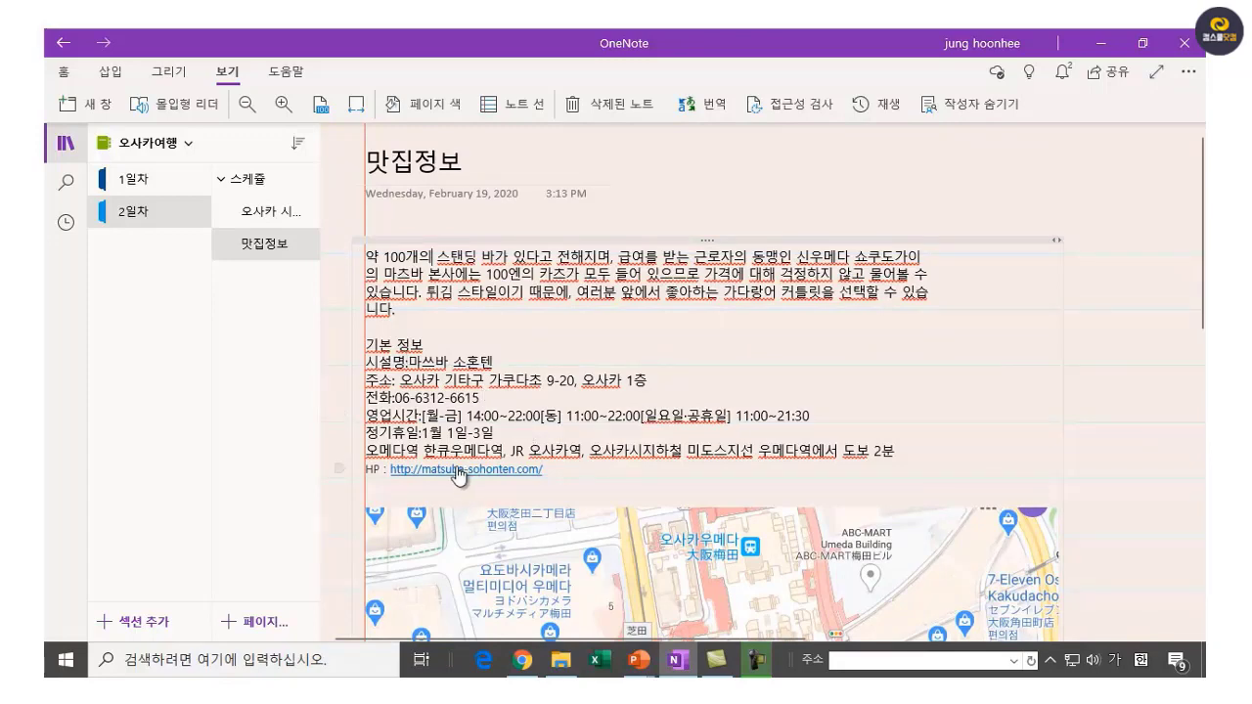
pyautogui.scroll(-5, 468, 479)
pyautogui.click(410, 402)
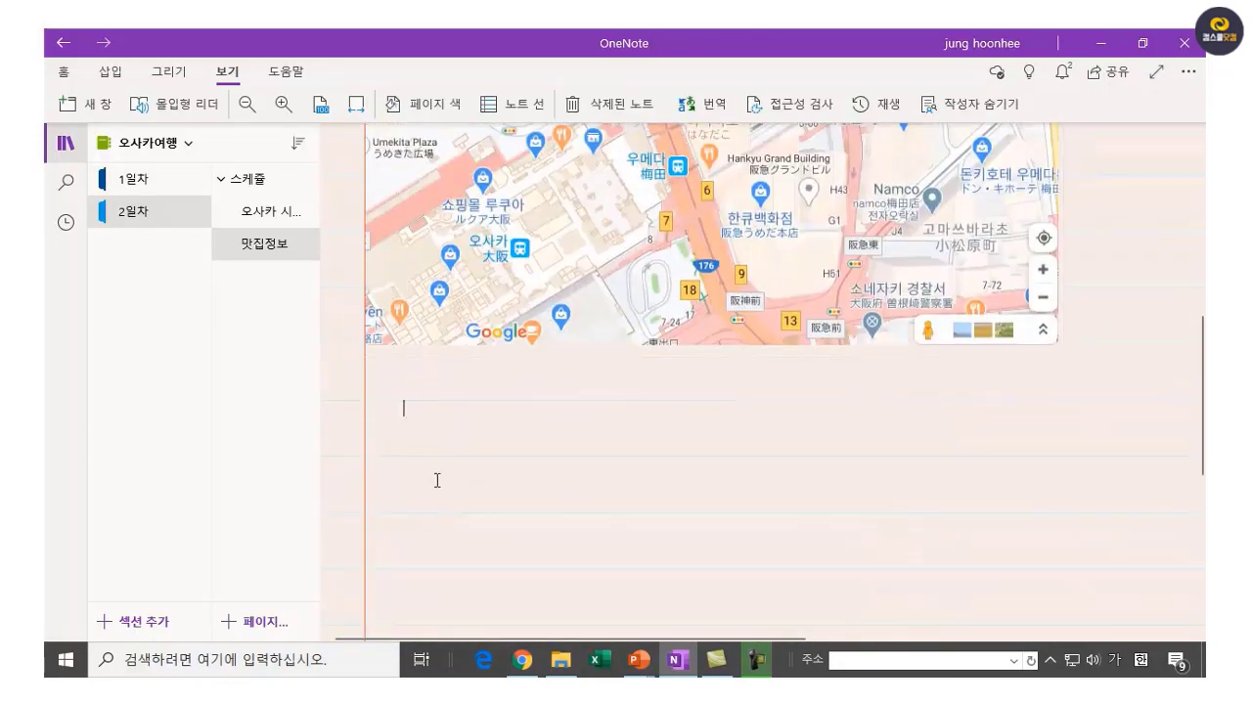
pyautogui.click(383, 434)
pyautogui.scroll(5, 396, 449)
# Type '1.' at the start of the standing-bar paragraph to make it numbered item 1.
pyautogui.click(392, 258)
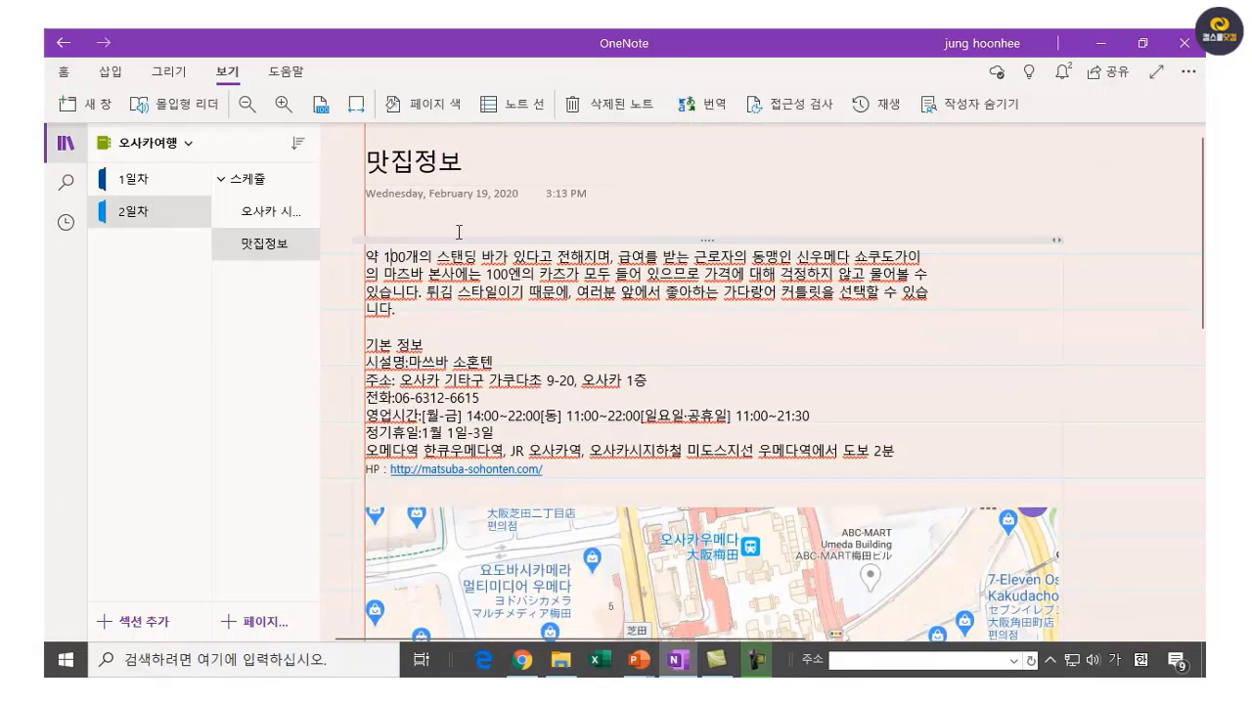
pyautogui.click(361, 259)
pyautogui.write('1.')
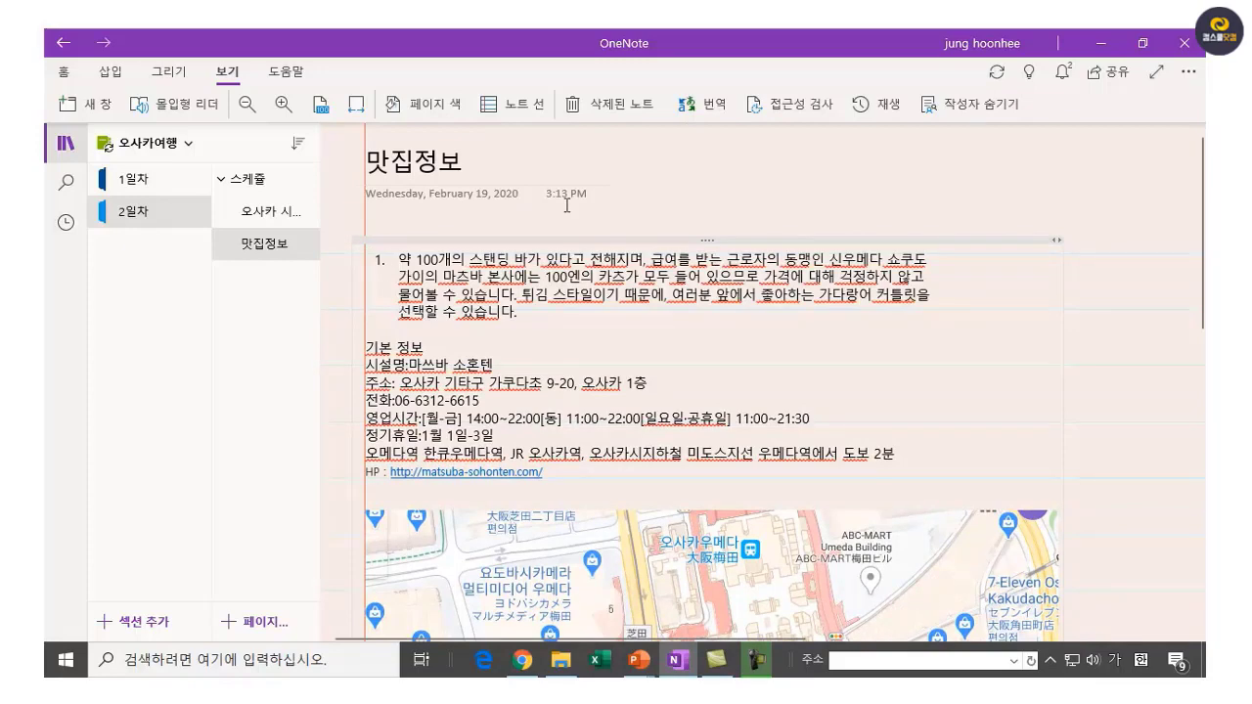
pyautogui.click(572, 335)
pyautogui.scroll(-4, 710, 437)
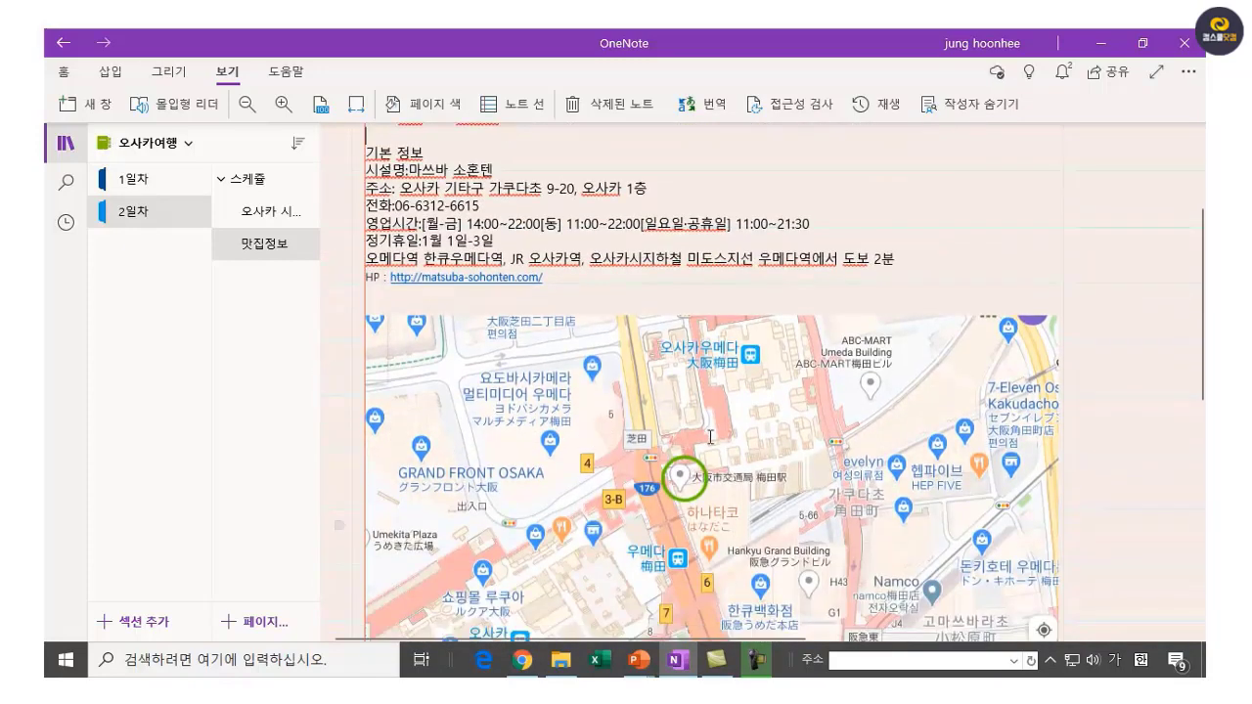
pyautogui.scroll(2, 710, 437)
pyautogui.scroll(-10, 714, 450)
pyautogui.scroll(8, 718, 483)
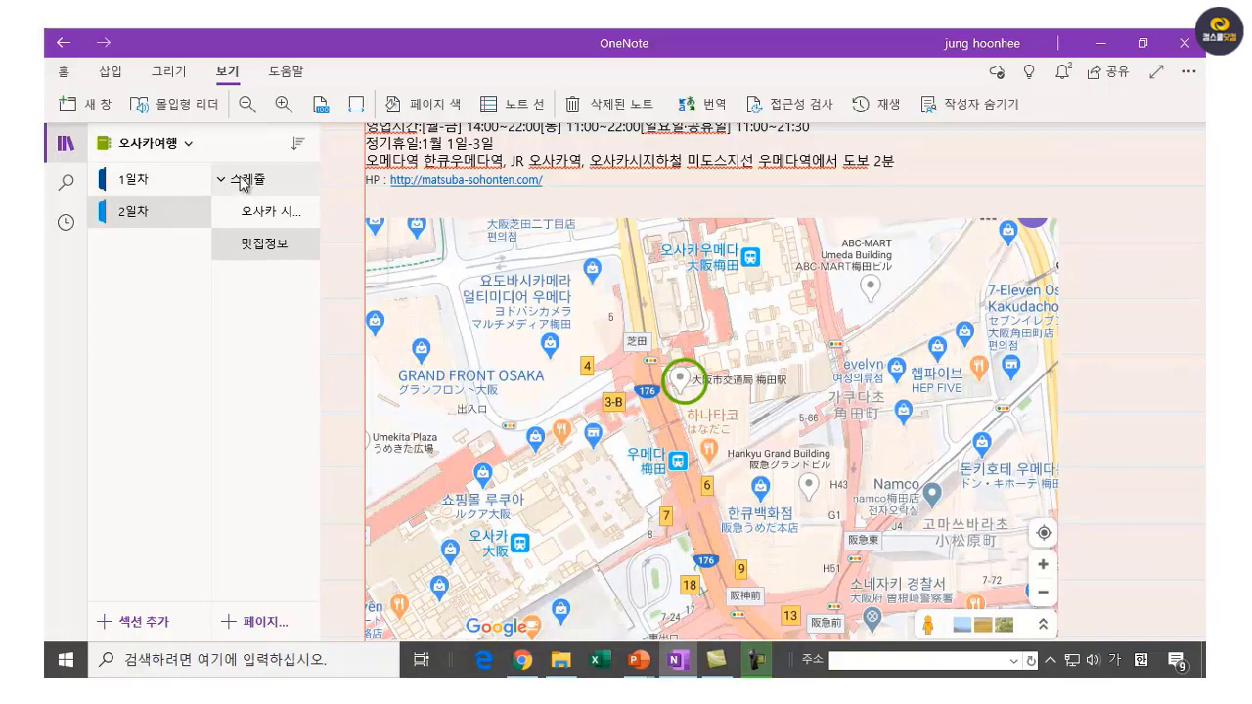
pyautogui.rightClick(279, 251)
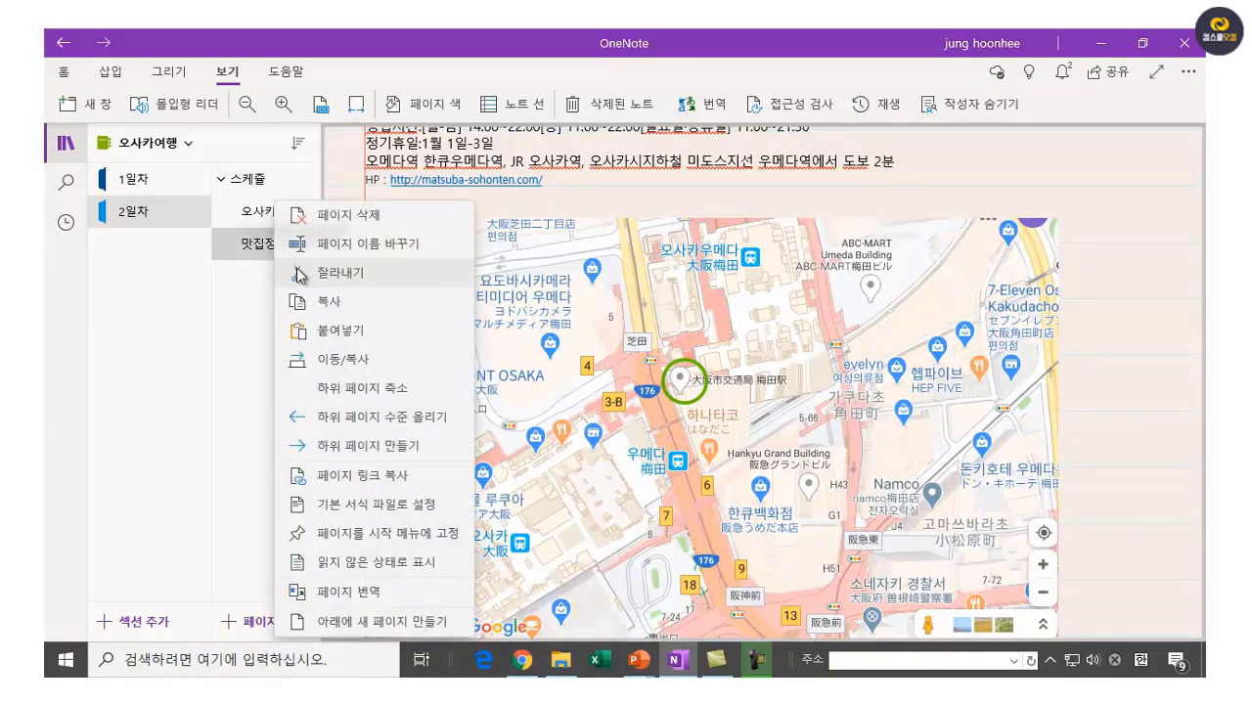
pyautogui.click(404, 426)
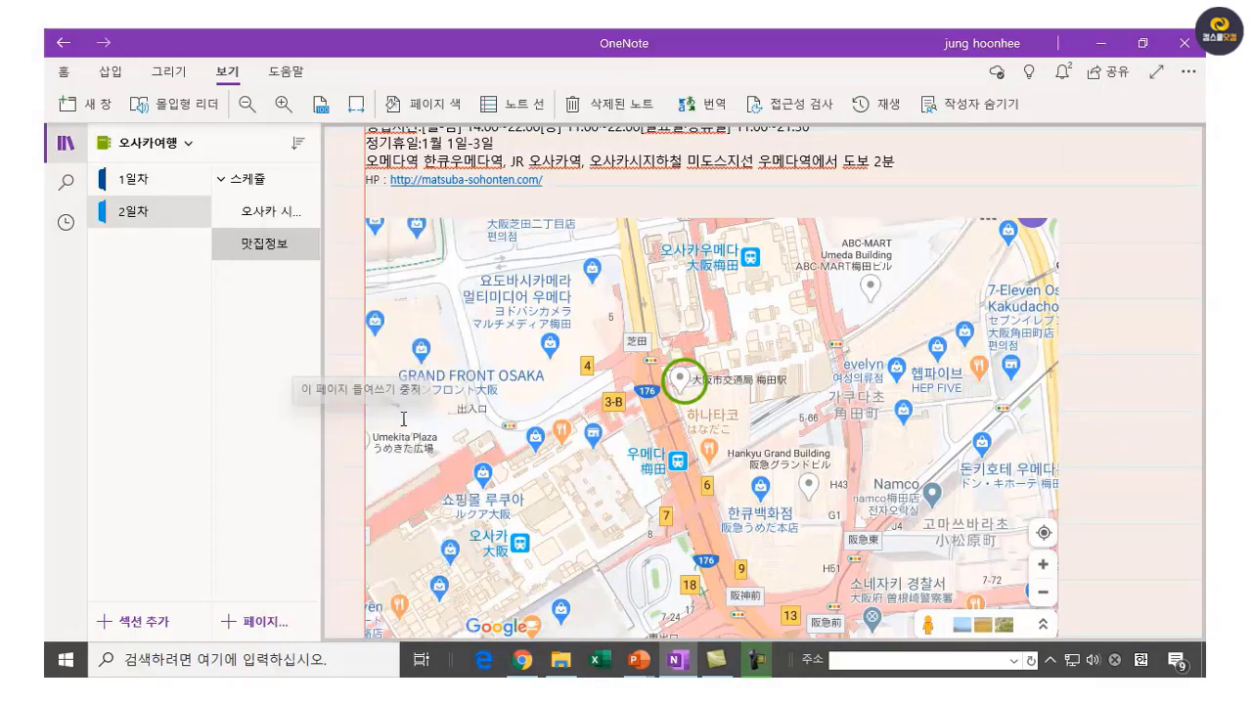
pyautogui.rightClick(227, 249)
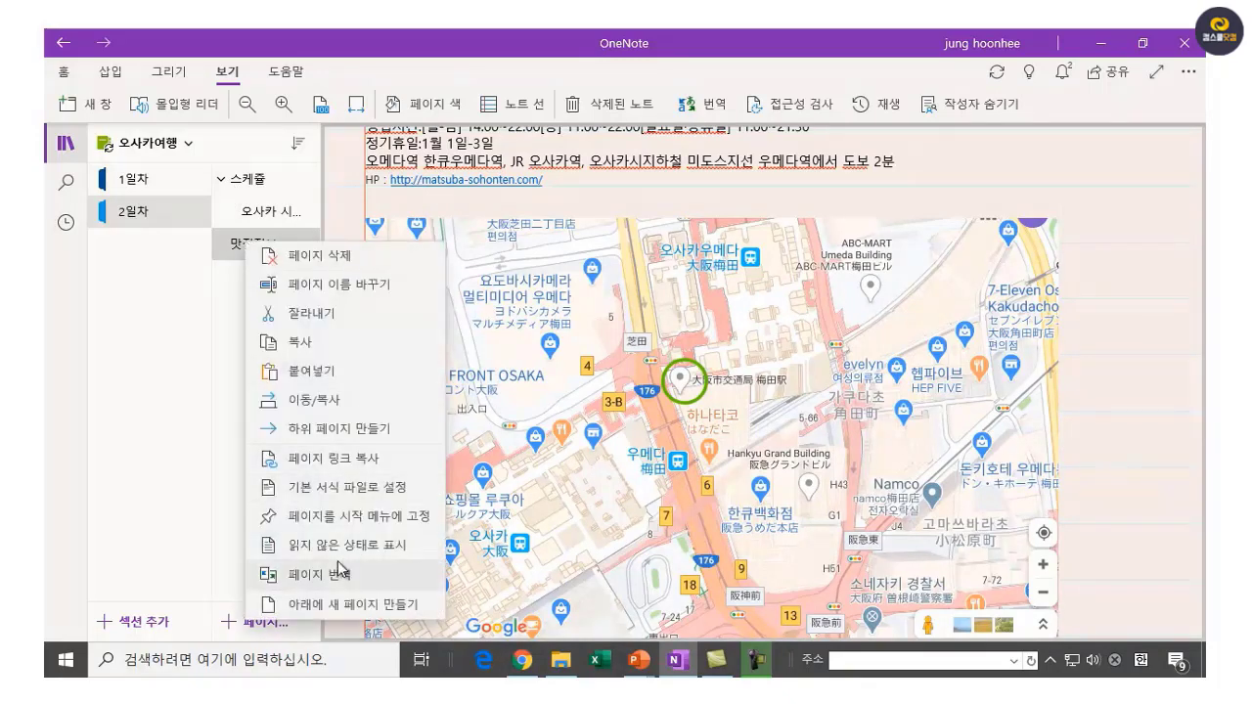
pyautogui.click(357, 430)
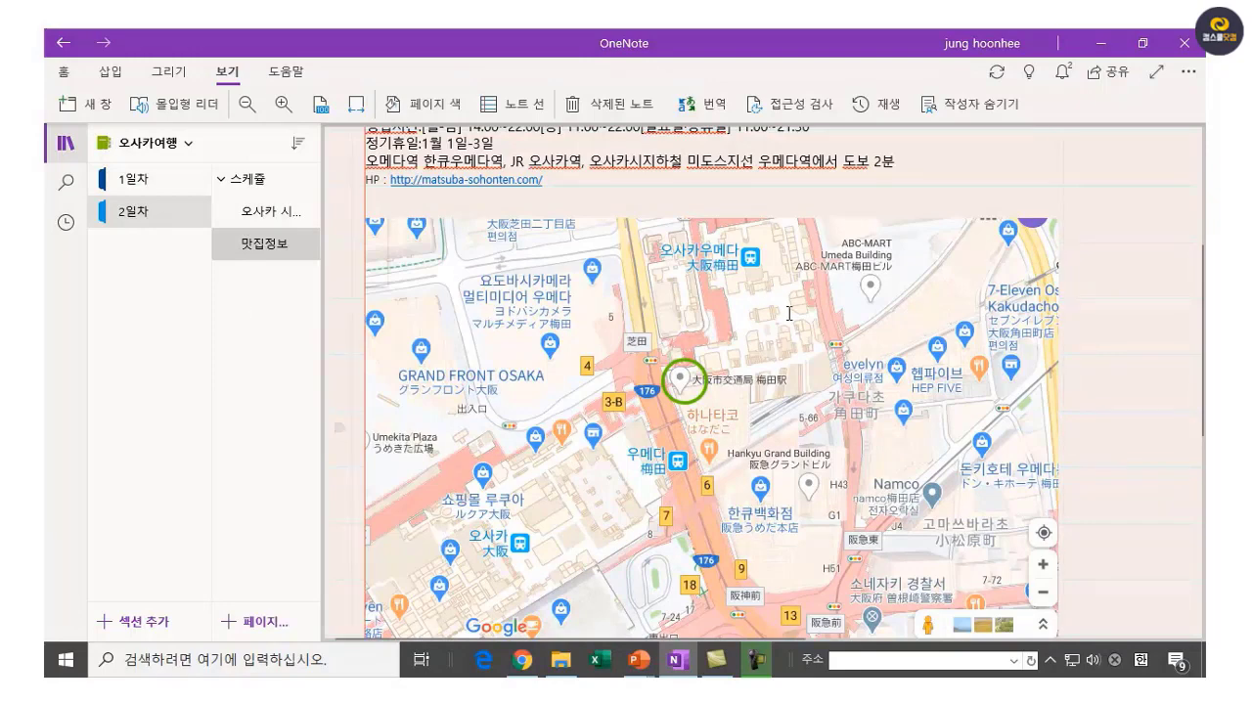
pyautogui.click(1109, 302)
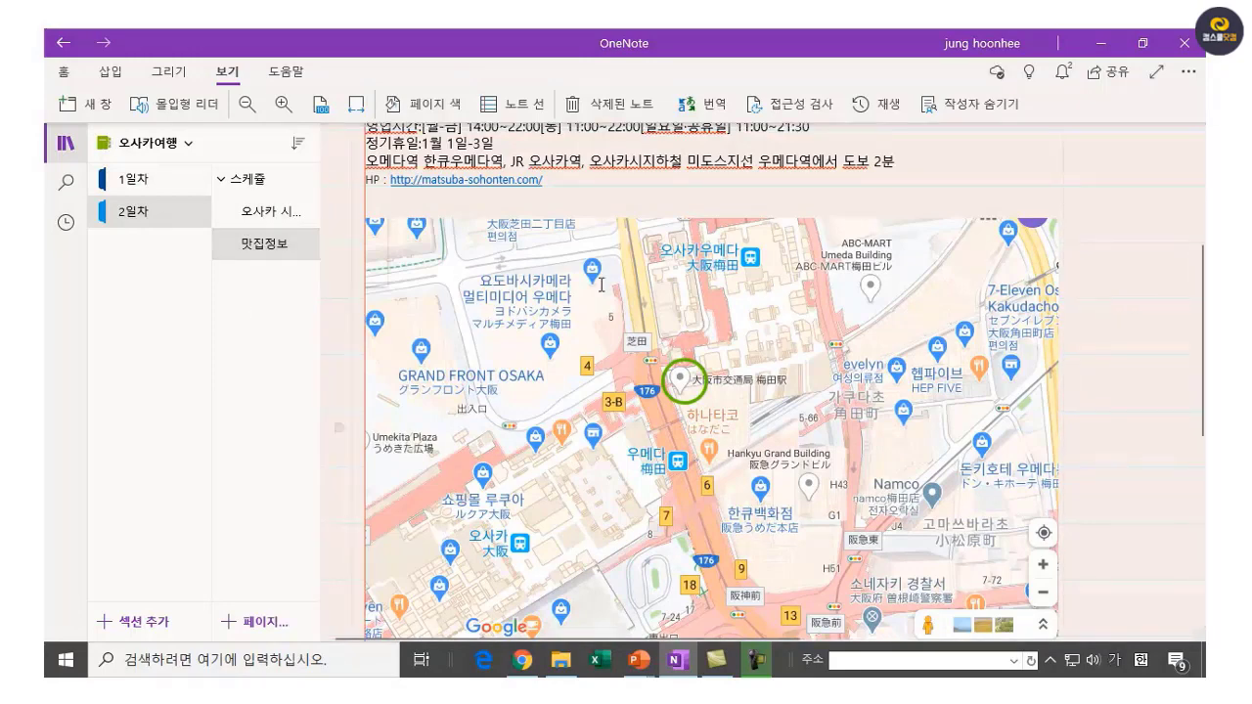
pyautogui.scroll(3, 391, 338)
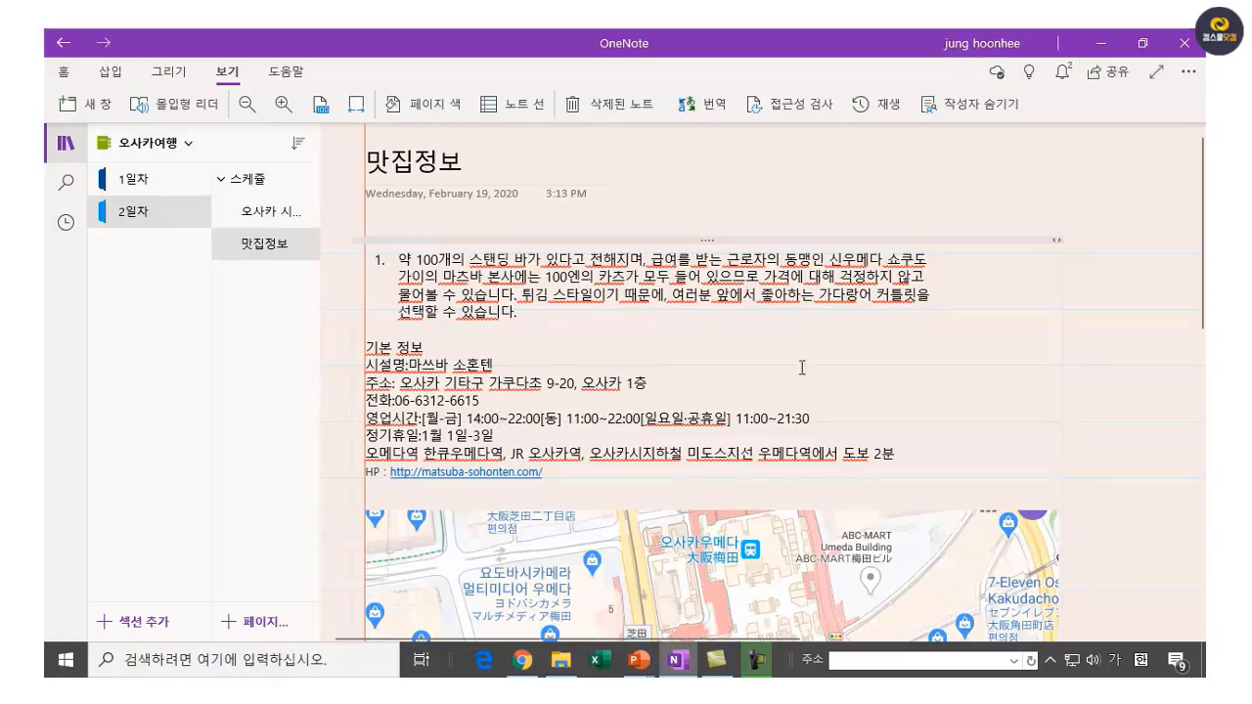
pyautogui.scroll(-3, 635, 376)
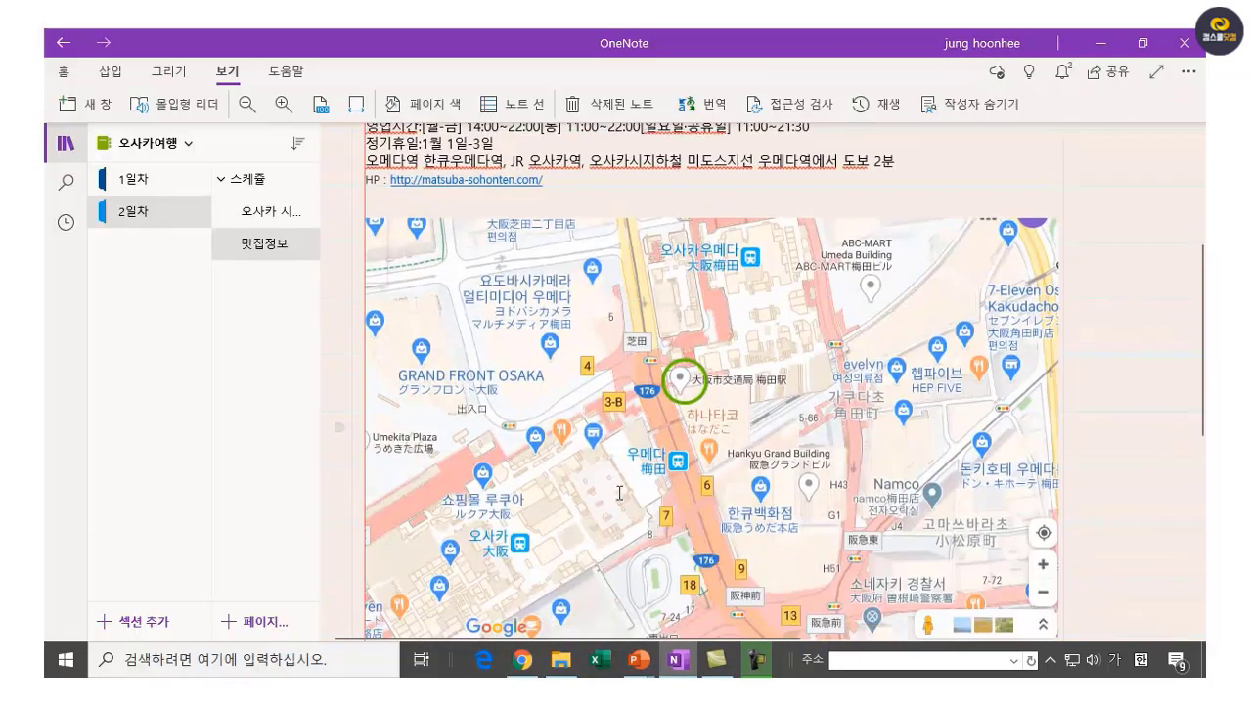
pyautogui.scroll(3, 598, 505)
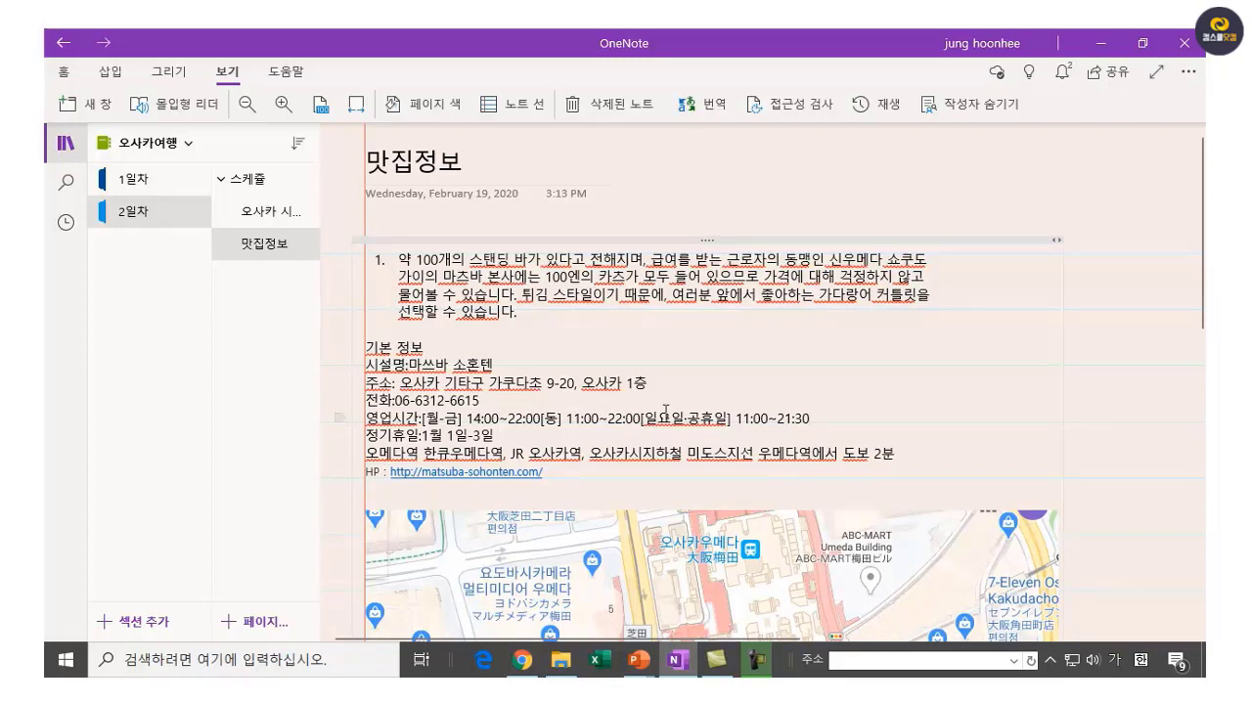
# Send the 오사카여행 notebook invitation to the recipient's e-mail address with Can edit access.
pyautogui.click(1110, 71)
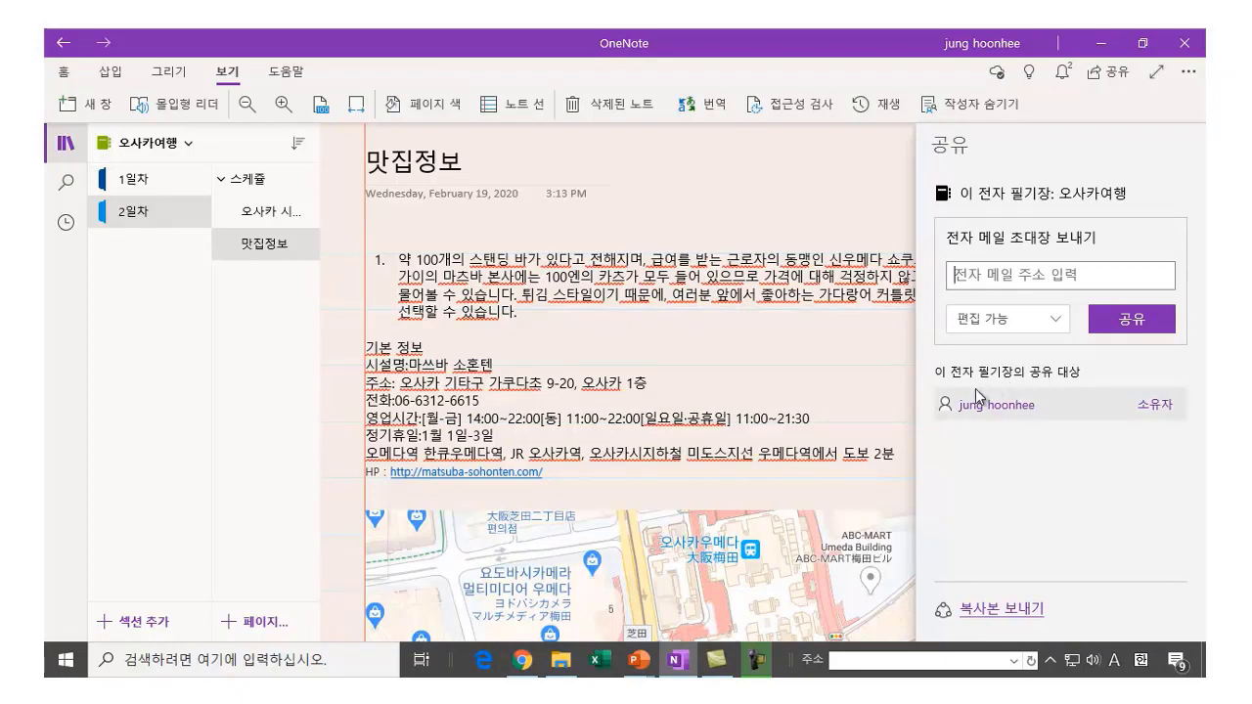
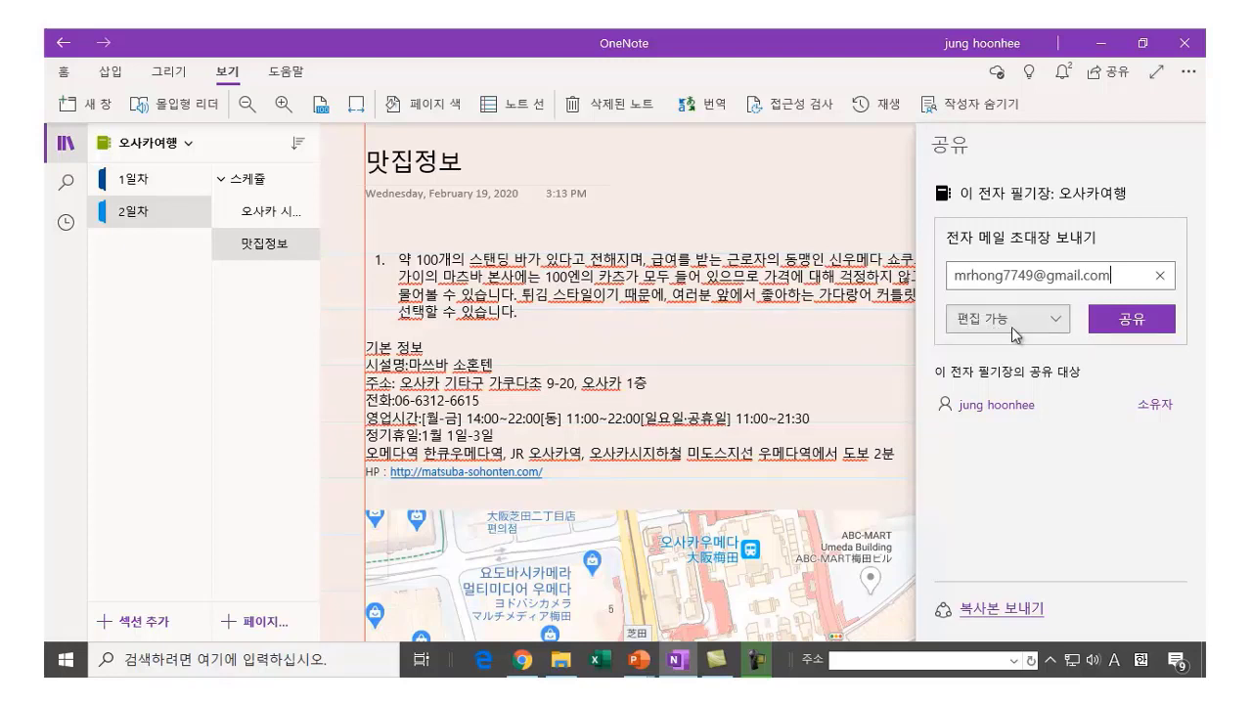
pyautogui.click(1127, 323)
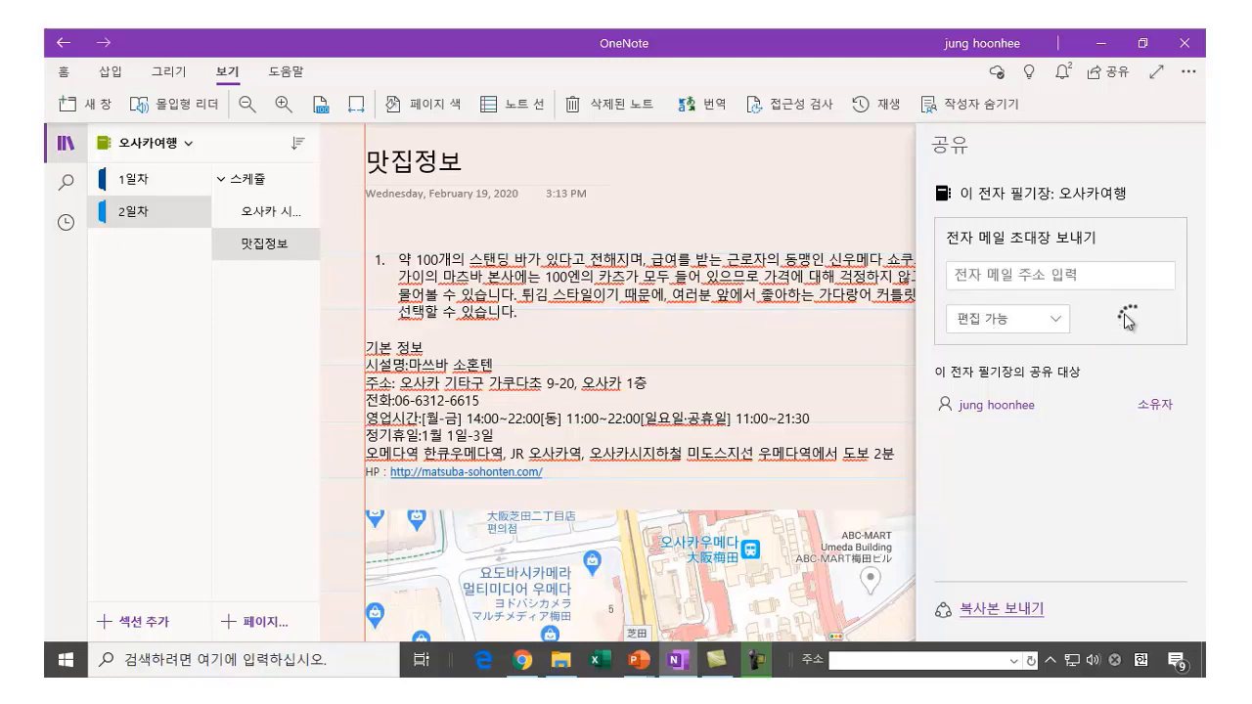